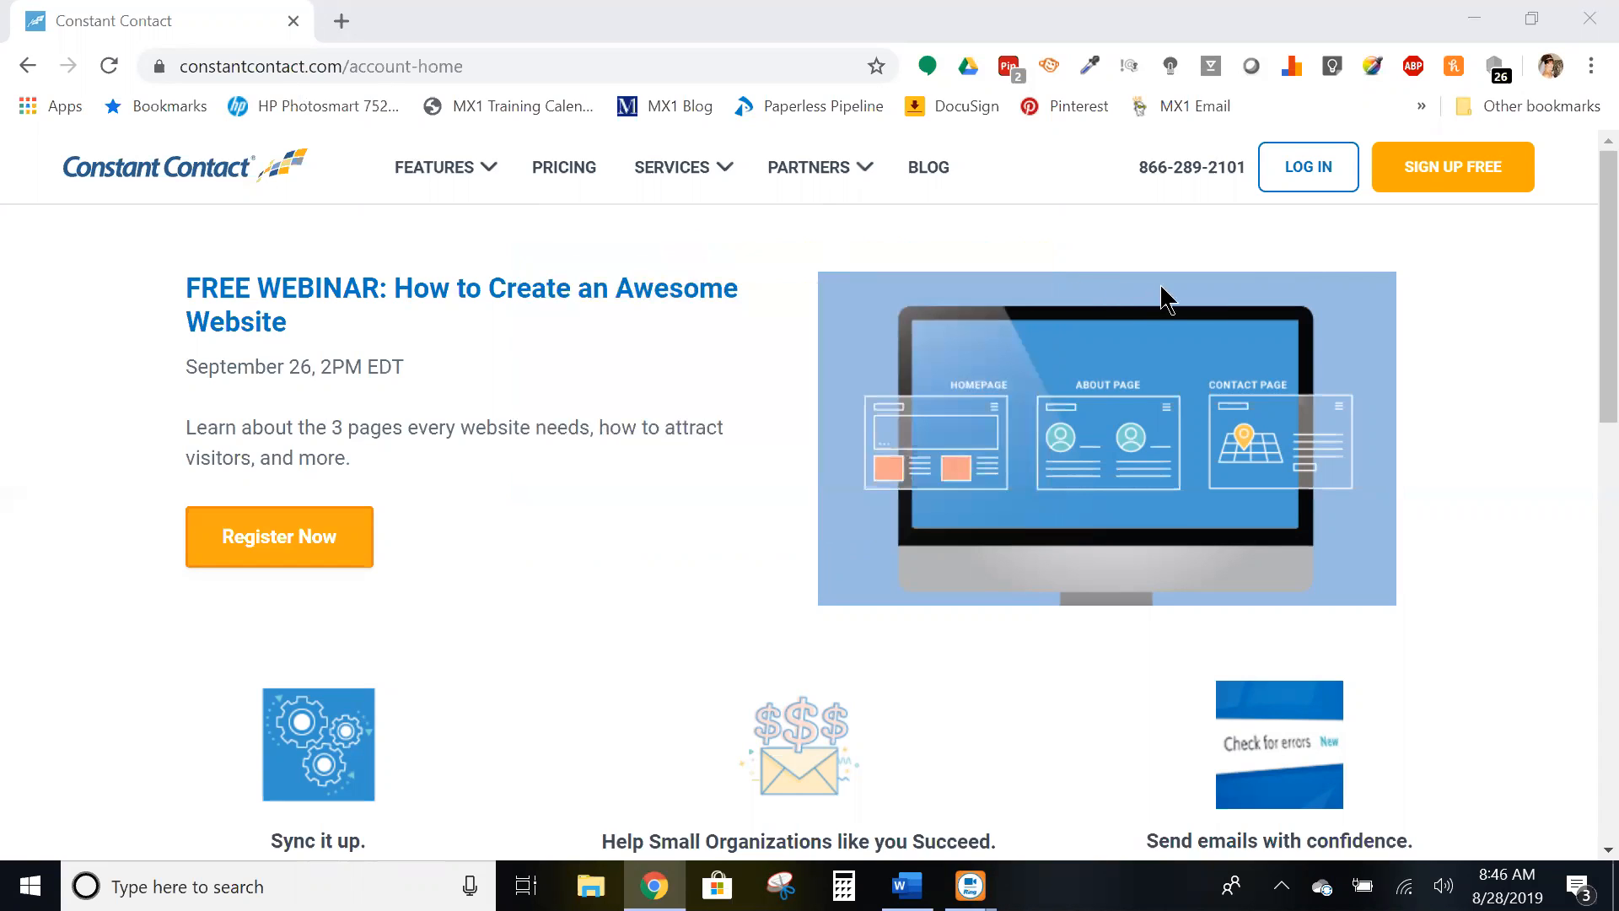
Go to the Constant Contact login page and log in with the prefilled account credentials.
{"action": "left_click", "coordinate": [1326, 181]}
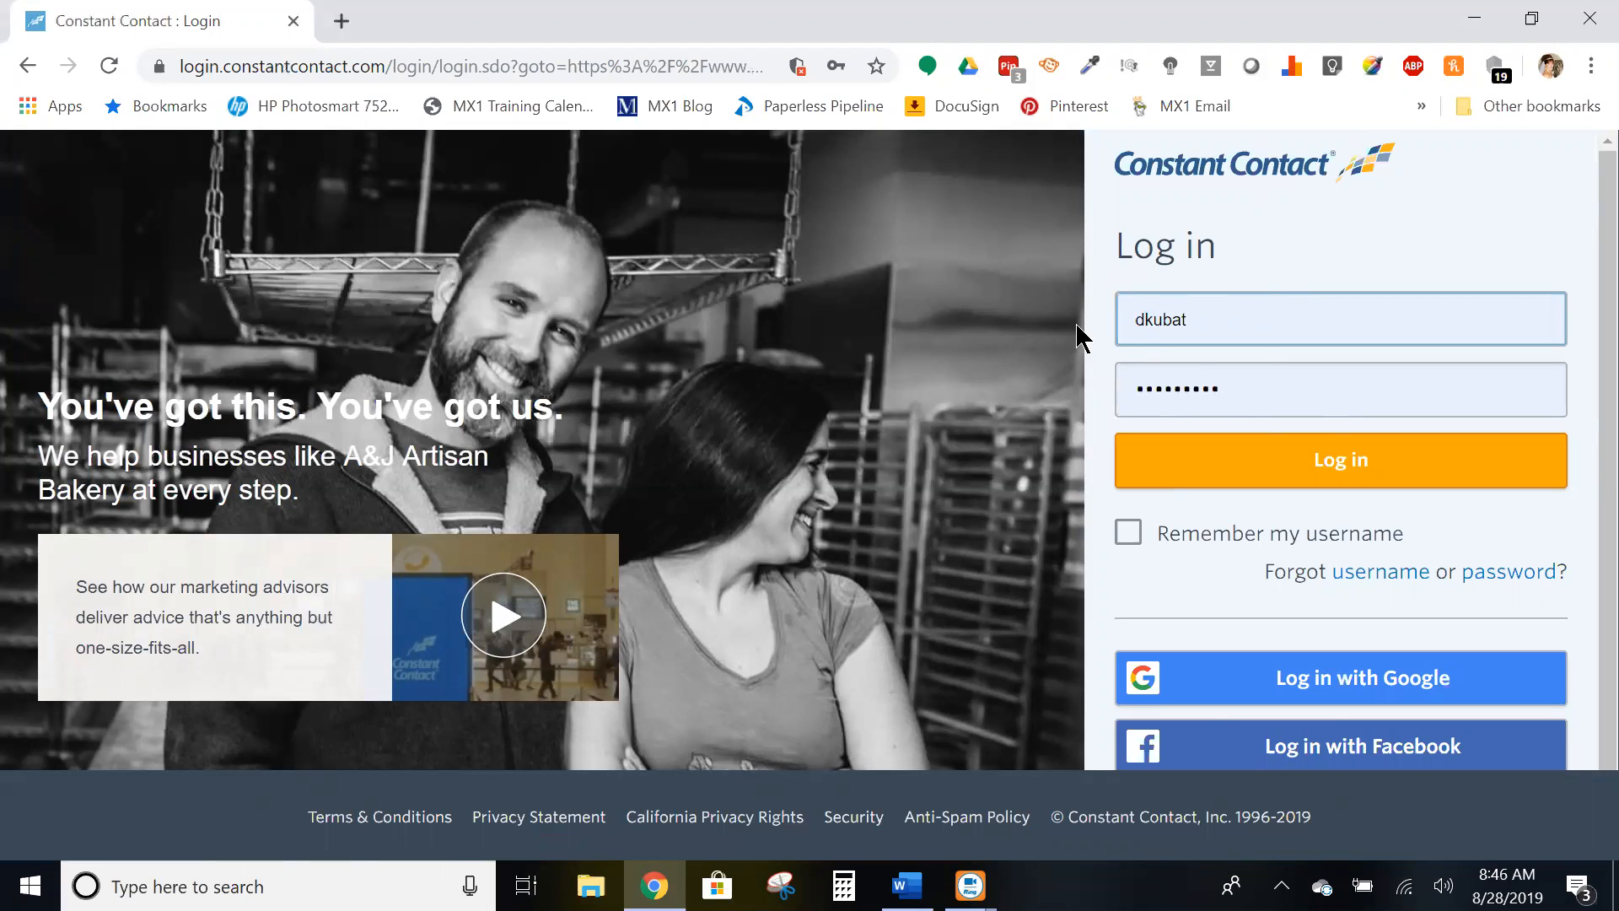
{"action": "left_click", "coordinate": [1397, 475]}
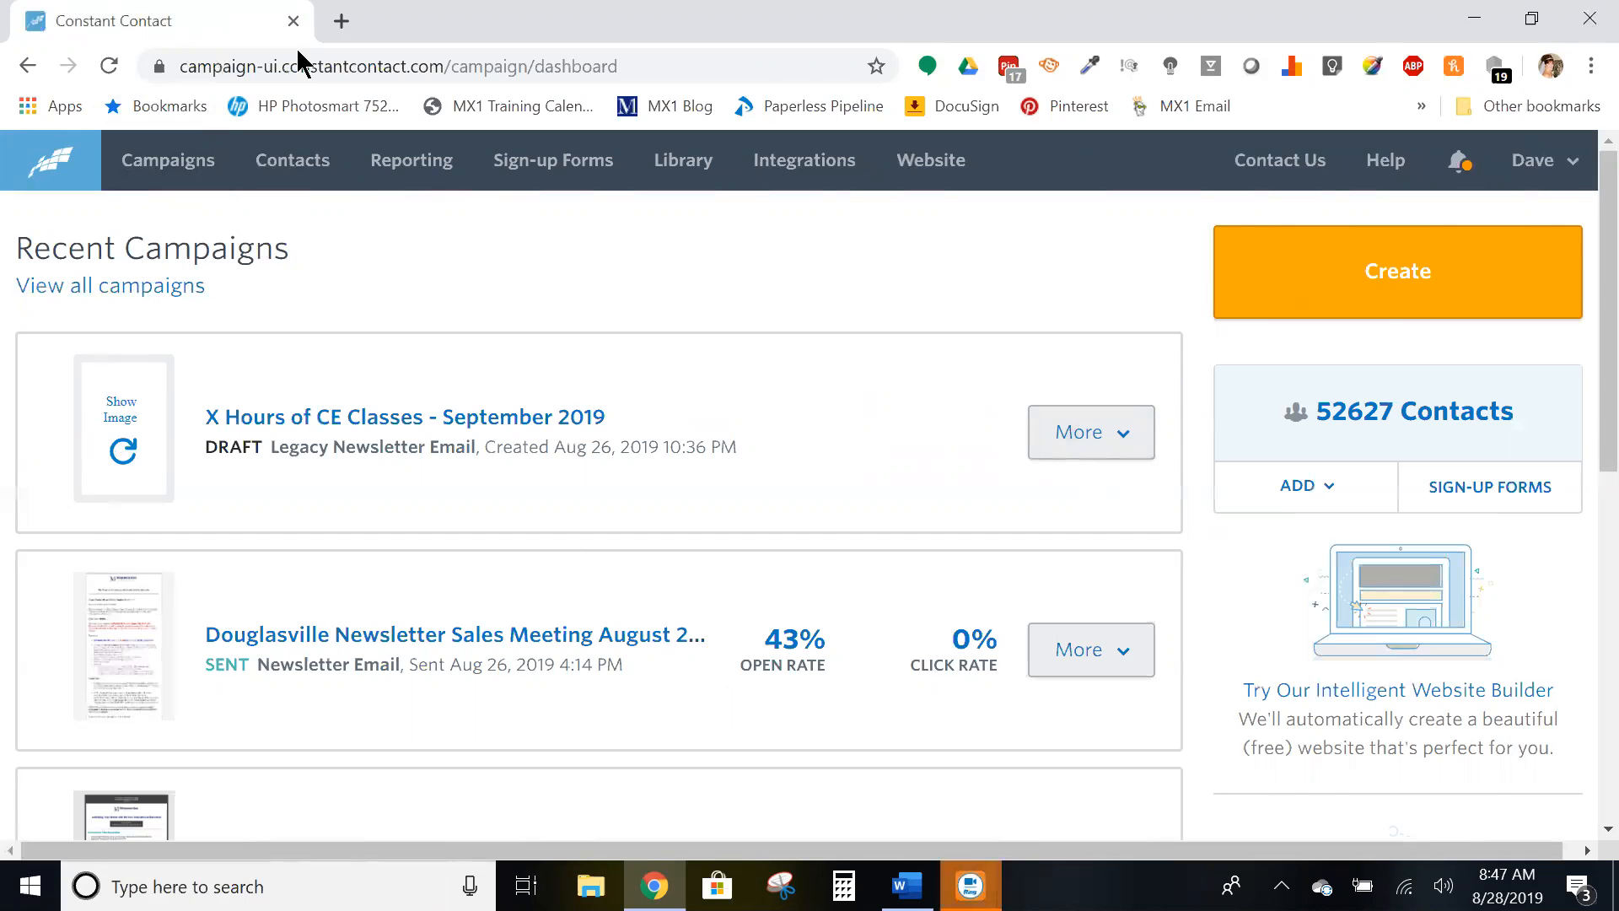
Open the full list of campaigns from the Recent Campaigns section of the dashboard.
{"action": "scroll", "coordinate": [569, 369], "scroll_direction": "down", "scroll_amount": 5}
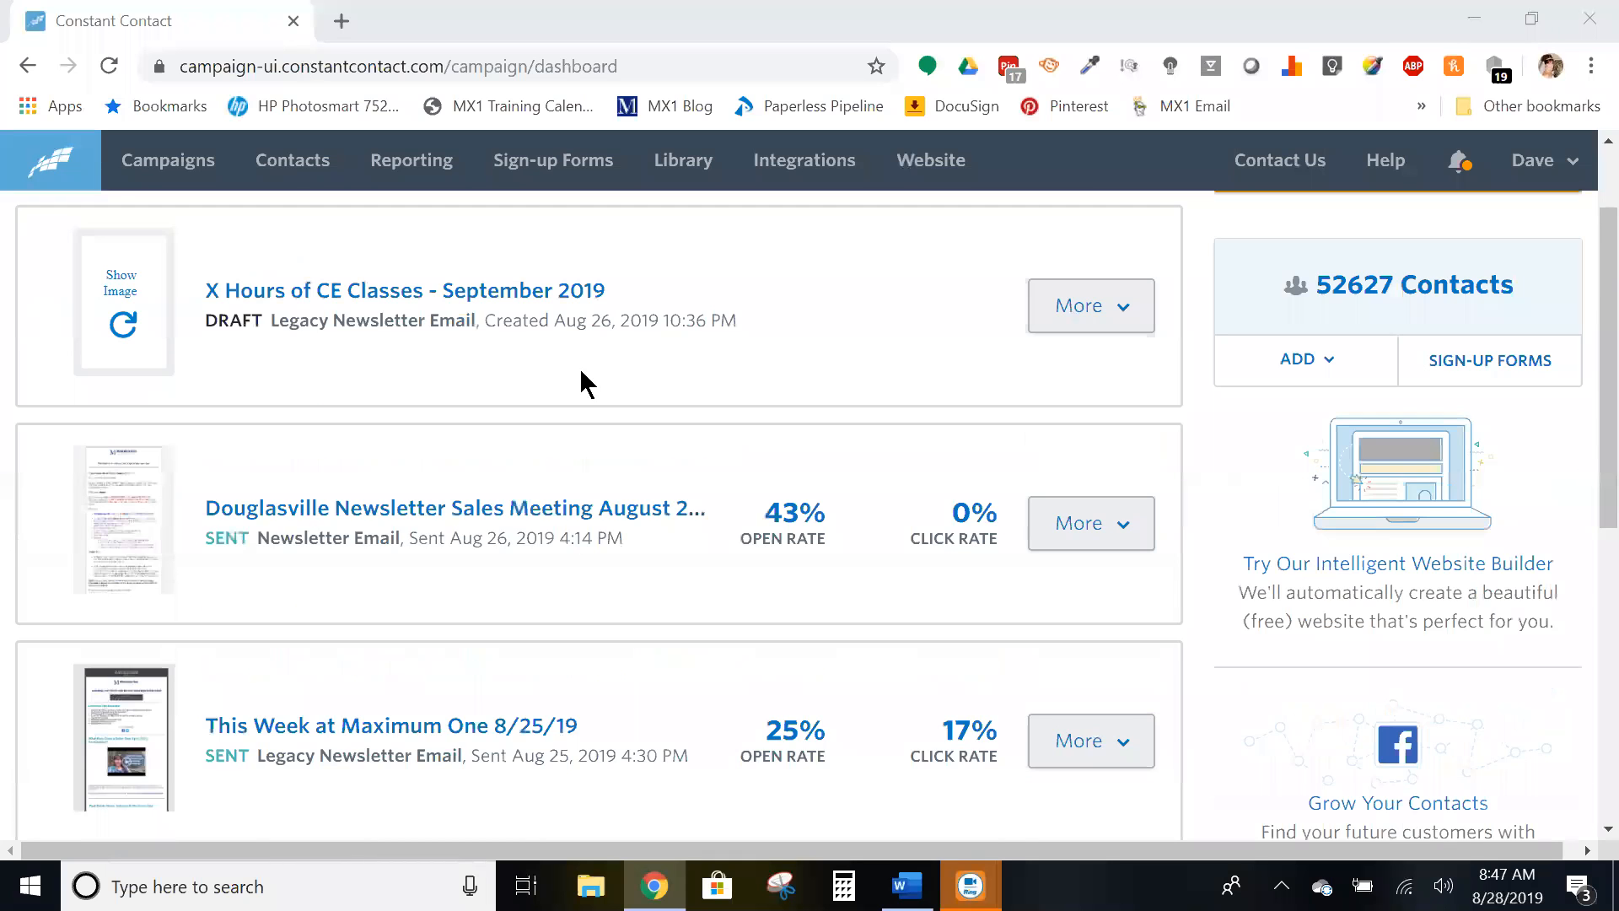
{"action": "scroll", "coordinate": [553, 371], "scroll_direction": "down", "scroll_amount": 4}
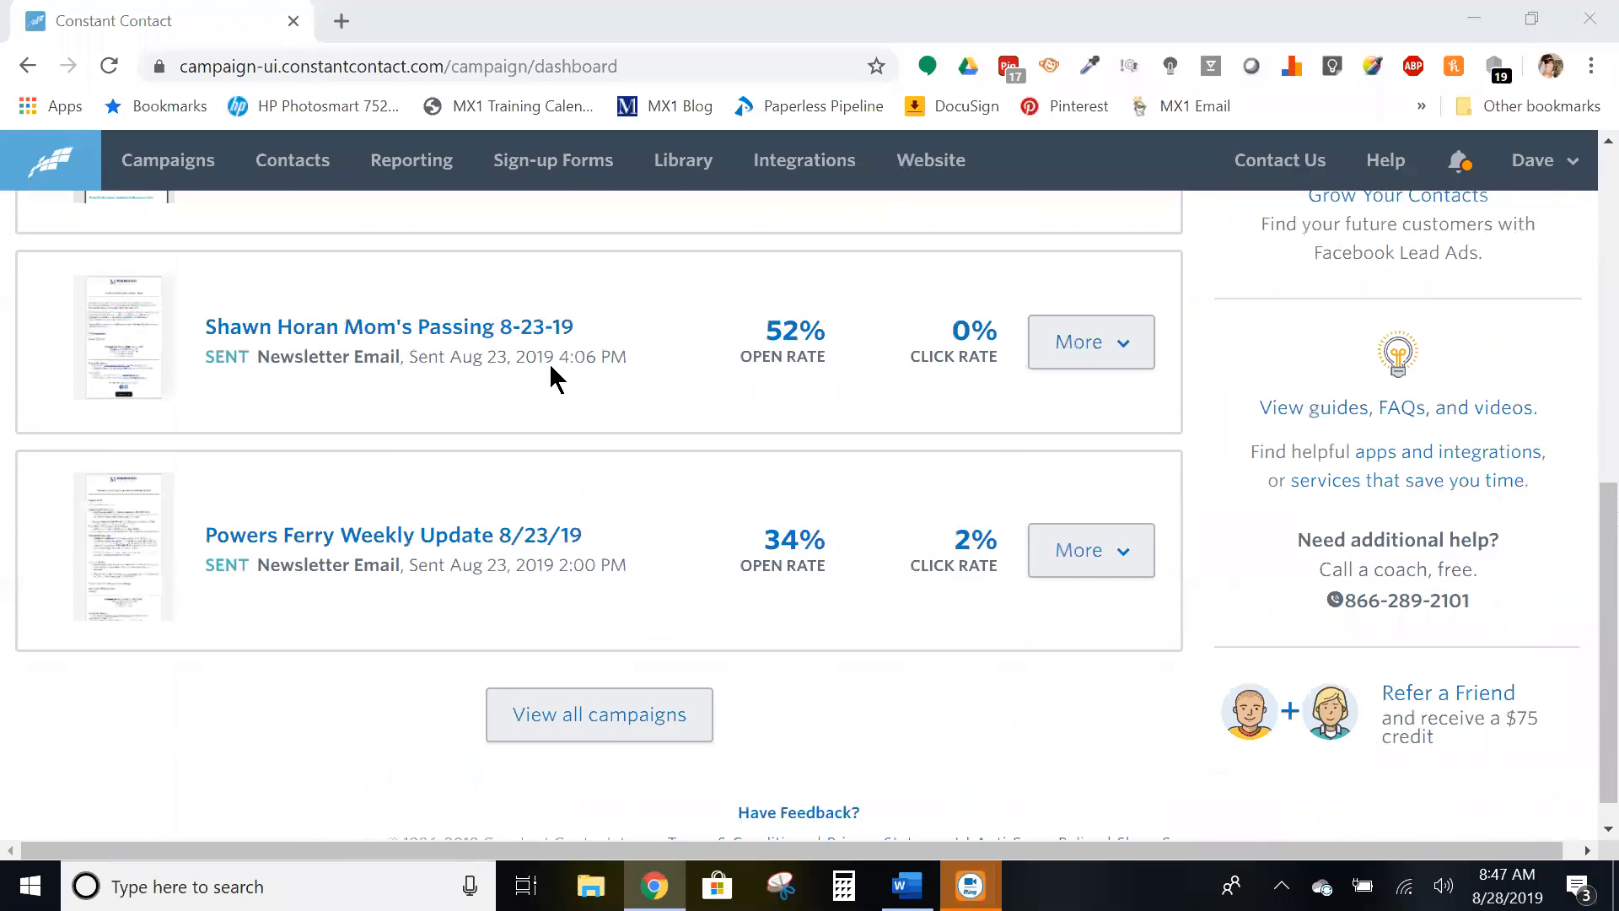
{"action": "scroll", "coordinate": [549, 380], "scroll_direction": "up", "scroll_amount": 3}
{"action": "scroll", "coordinate": [548, 376], "scroll_direction": "down", "scroll_amount": 3}
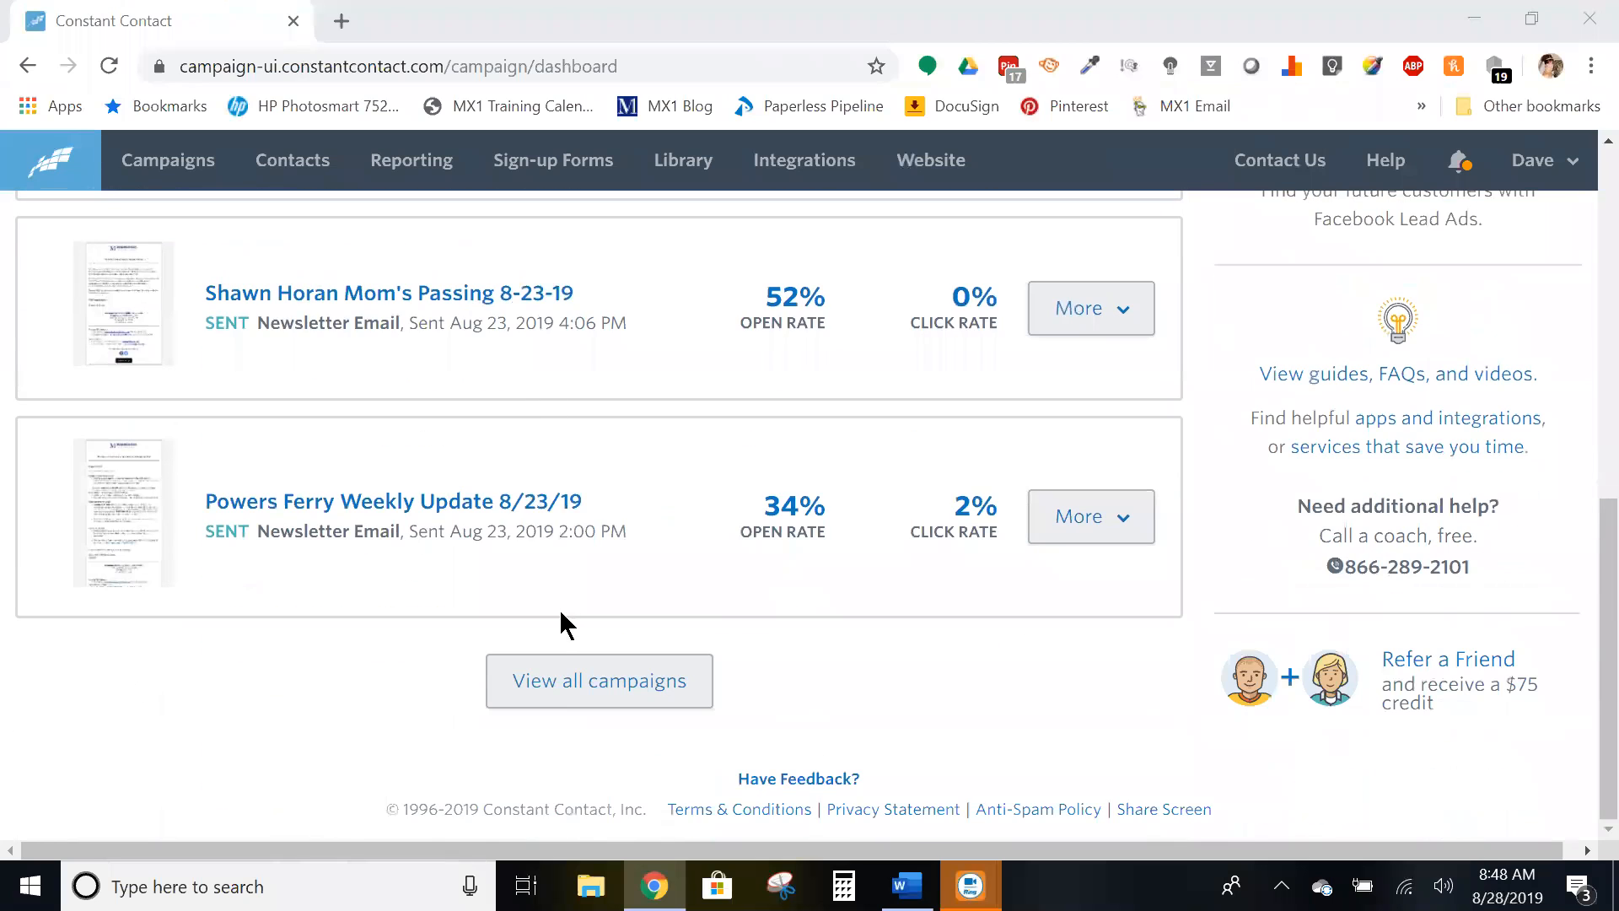
{"action": "left_click", "coordinate": [557, 687]}
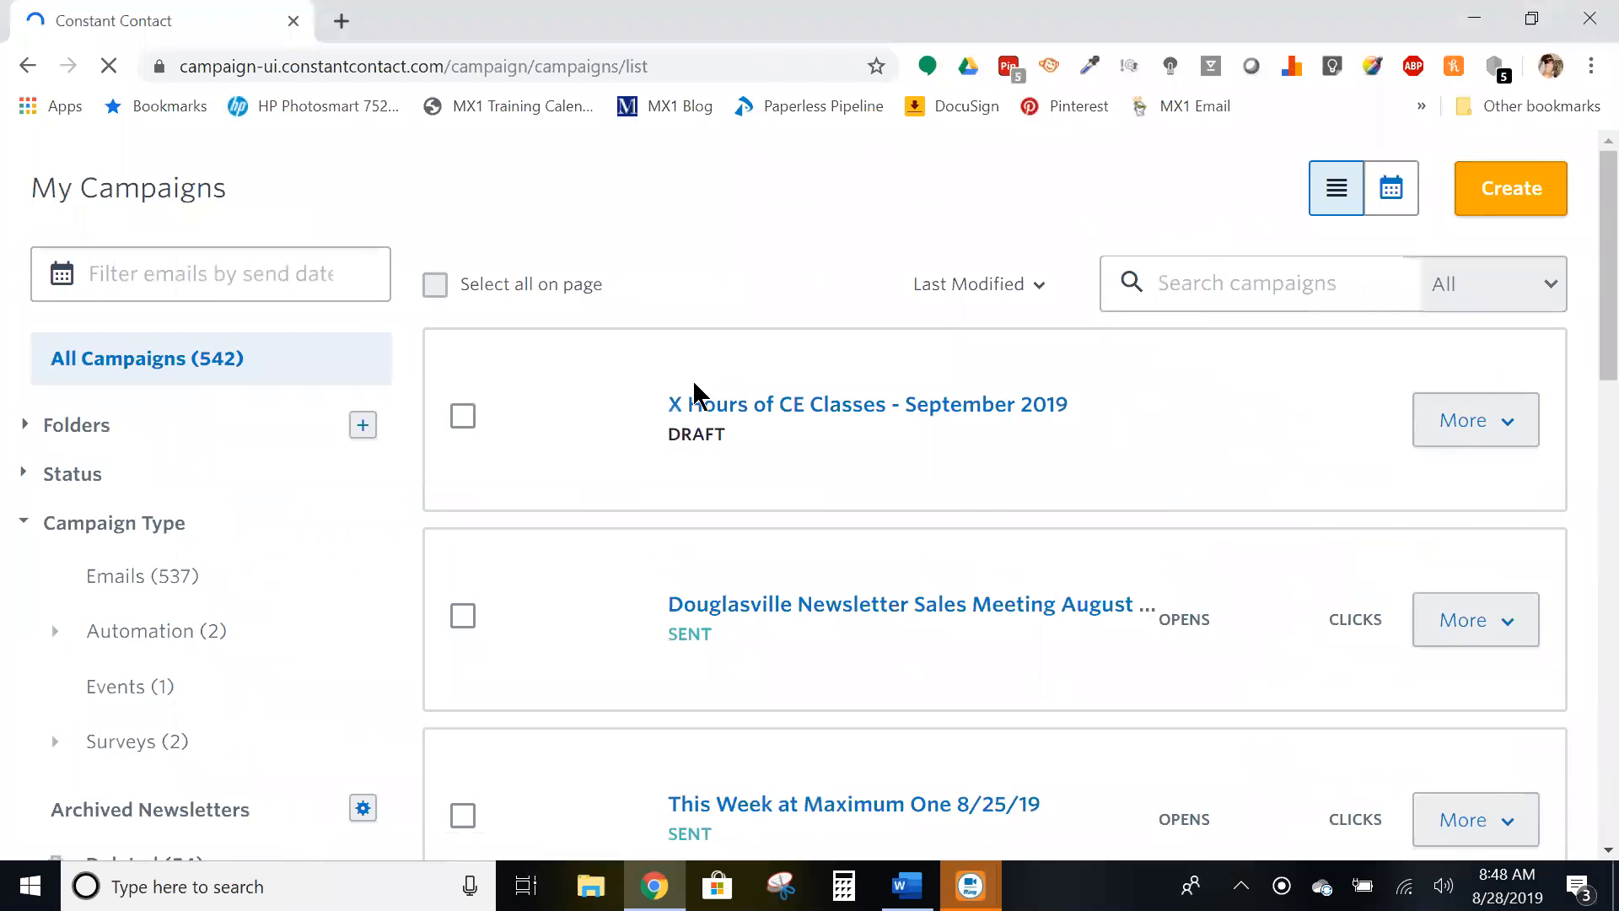
Find the sent campaign "171 Hours of CE Classes - August 2019" and show the actions available for it, including Copy.
{"action": "scroll", "coordinate": [797, 552], "scroll_direction": "down", "scroll_amount": 1}
{"action": "scroll", "coordinate": [798, 553], "scroll_direction": "down", "scroll_amount": 5}
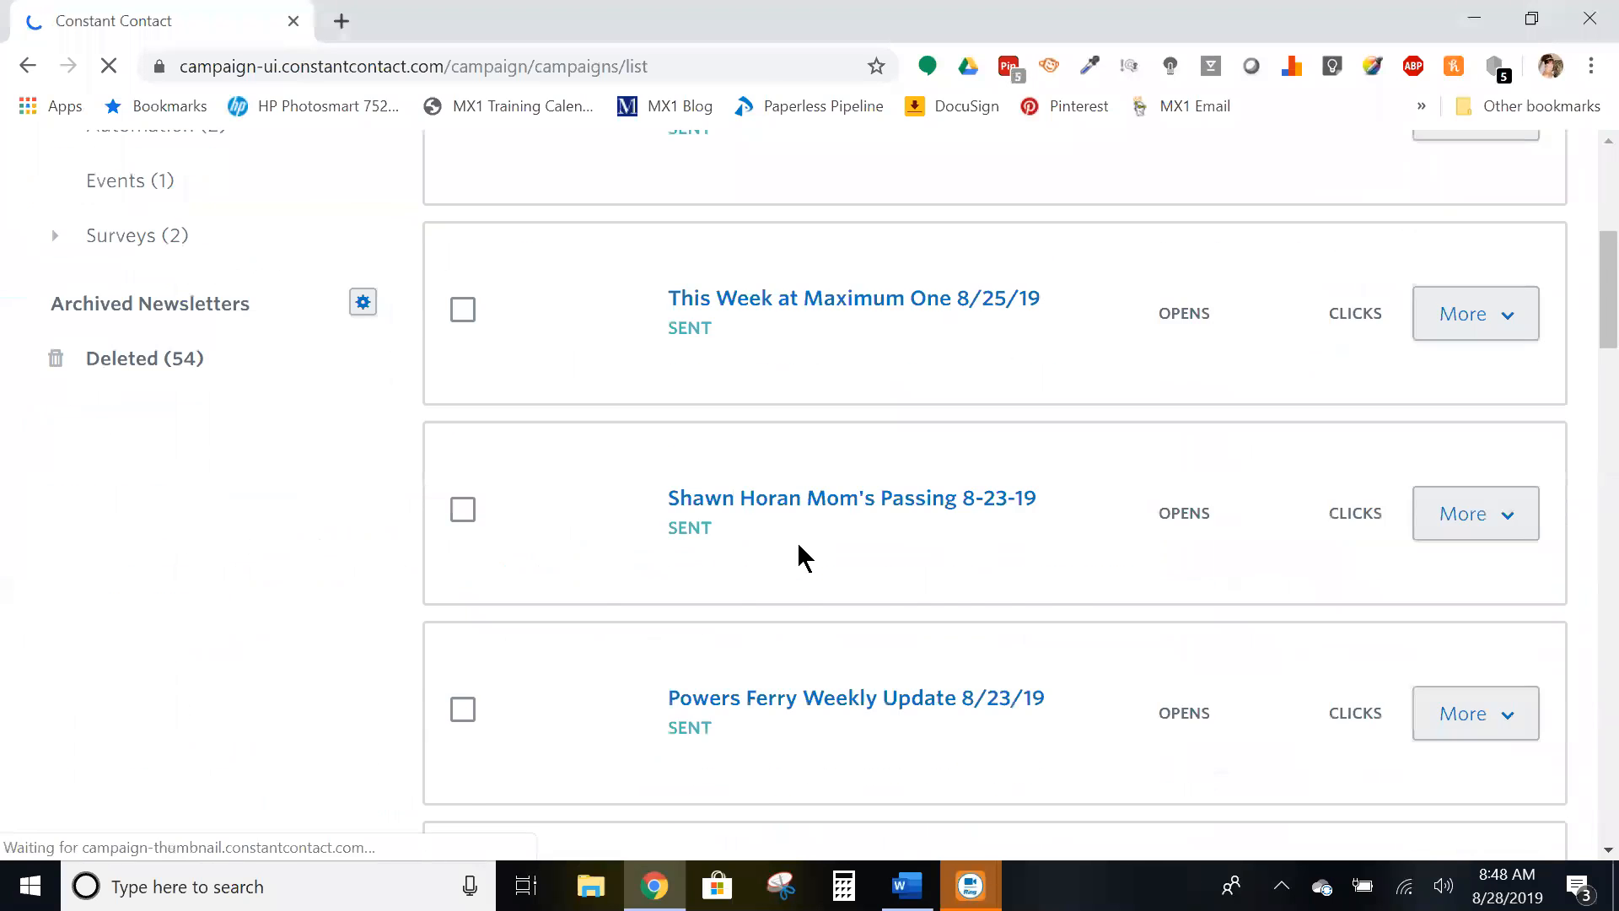
{"action": "scroll", "coordinate": [798, 552], "scroll_direction": "down", "scroll_amount": 6}
{"action": "scroll", "coordinate": [800, 546], "scroll_direction": "down", "scroll_amount": 3}
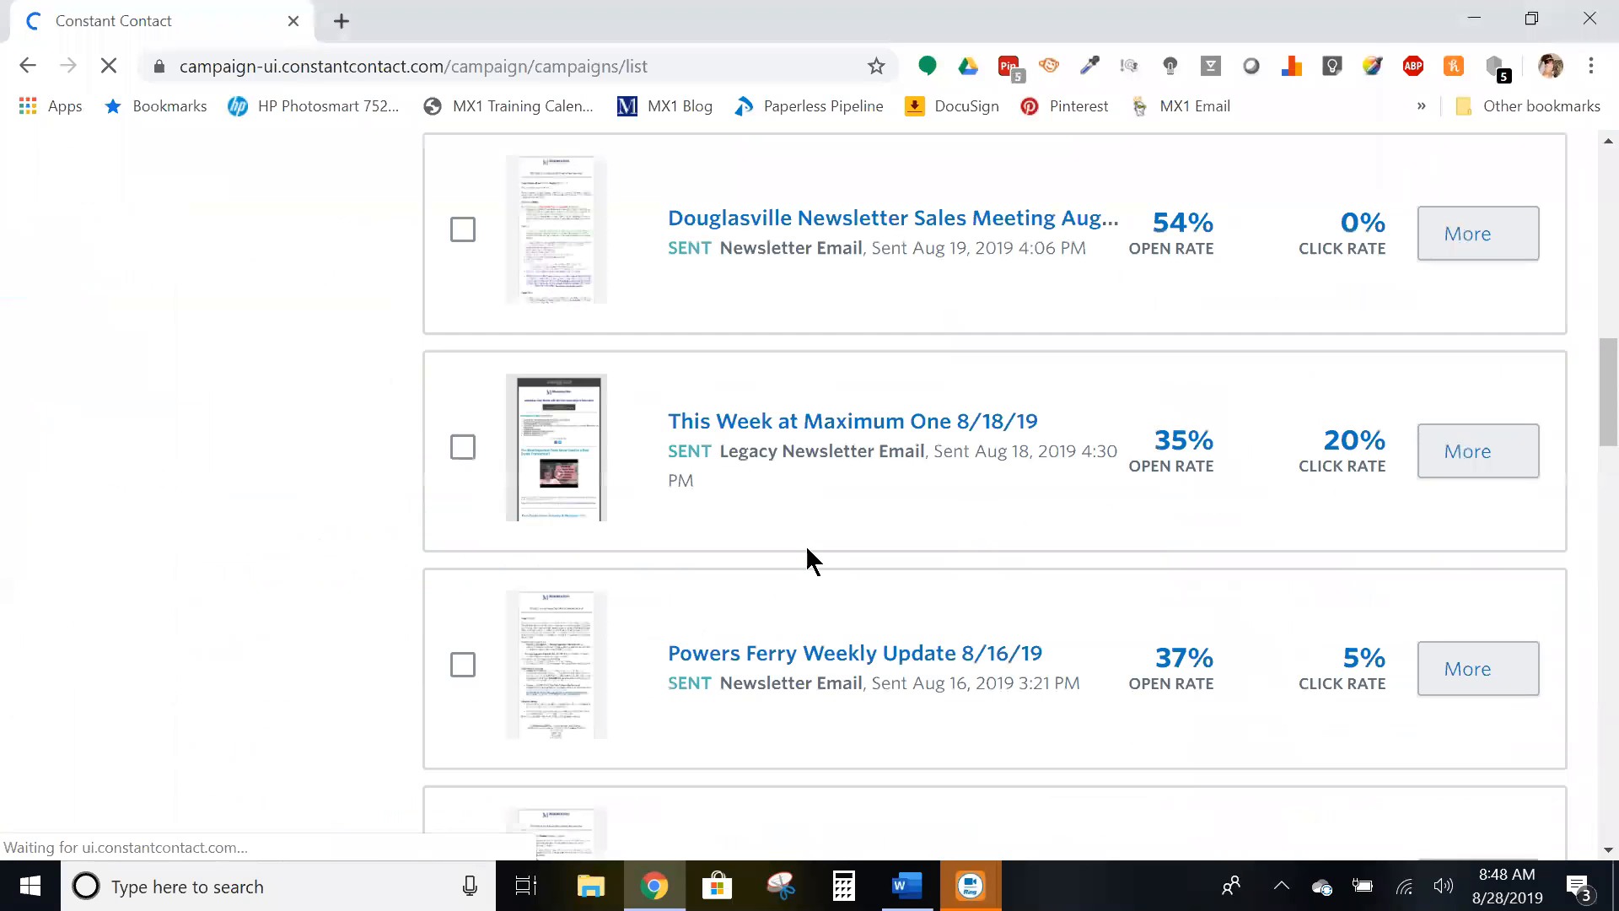
{"action": "scroll", "coordinate": [812, 550], "scroll_direction": "down", "scroll_amount": 2}
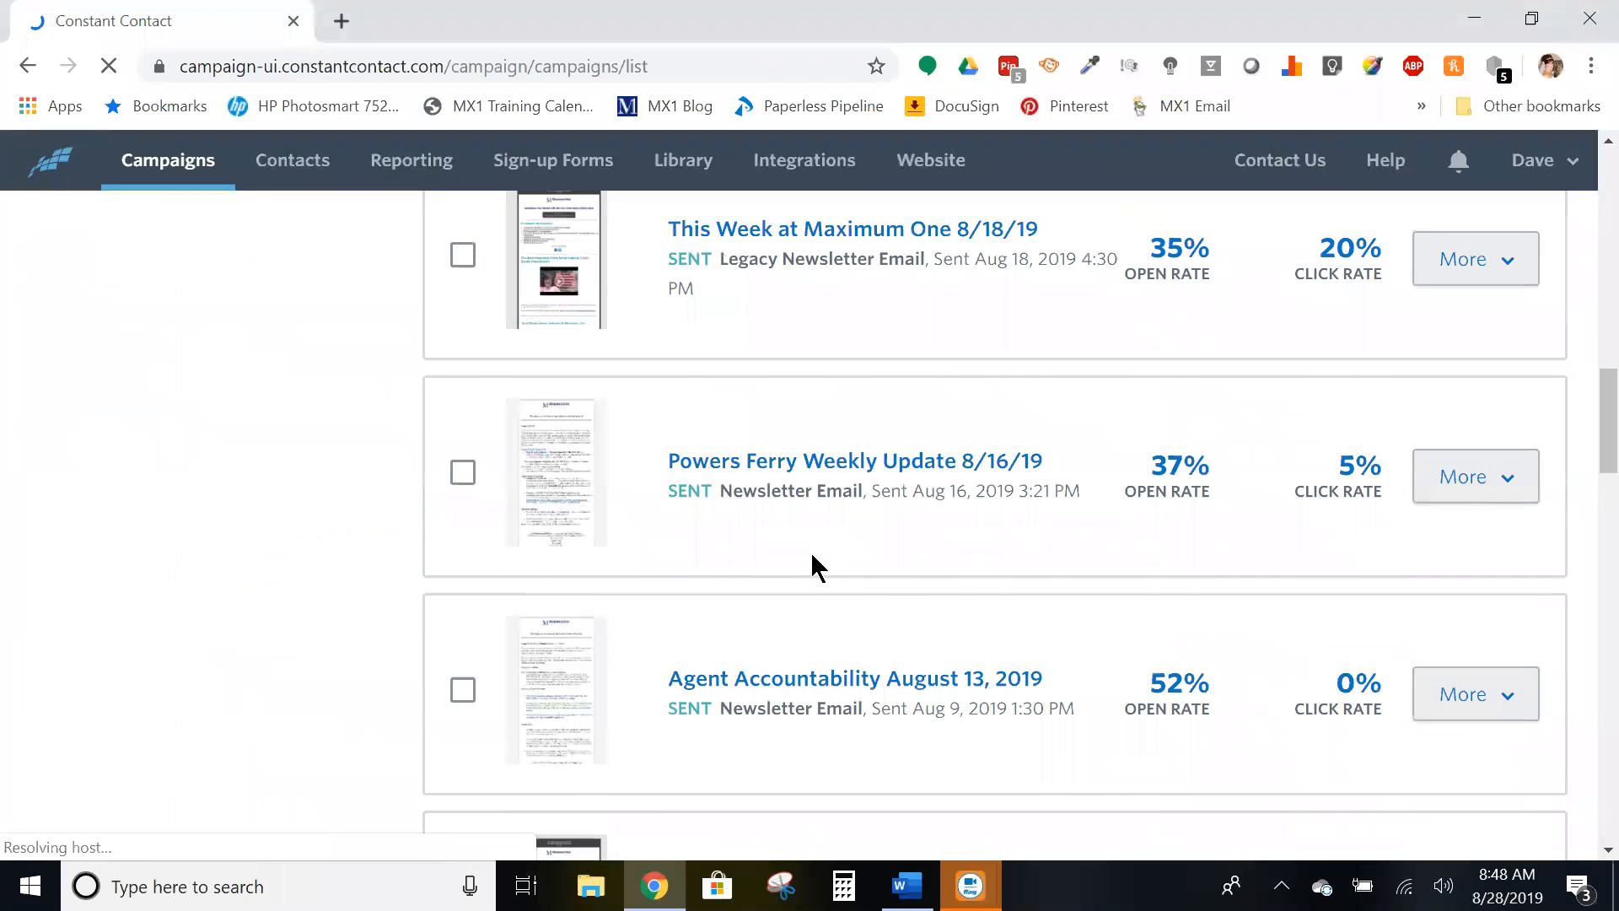
{"action": "scroll", "coordinate": [812, 552], "scroll_direction": "down", "scroll_amount": 2}
{"action": "scroll", "coordinate": [812, 567], "scroll_direction": "down", "scroll_amount": 8}
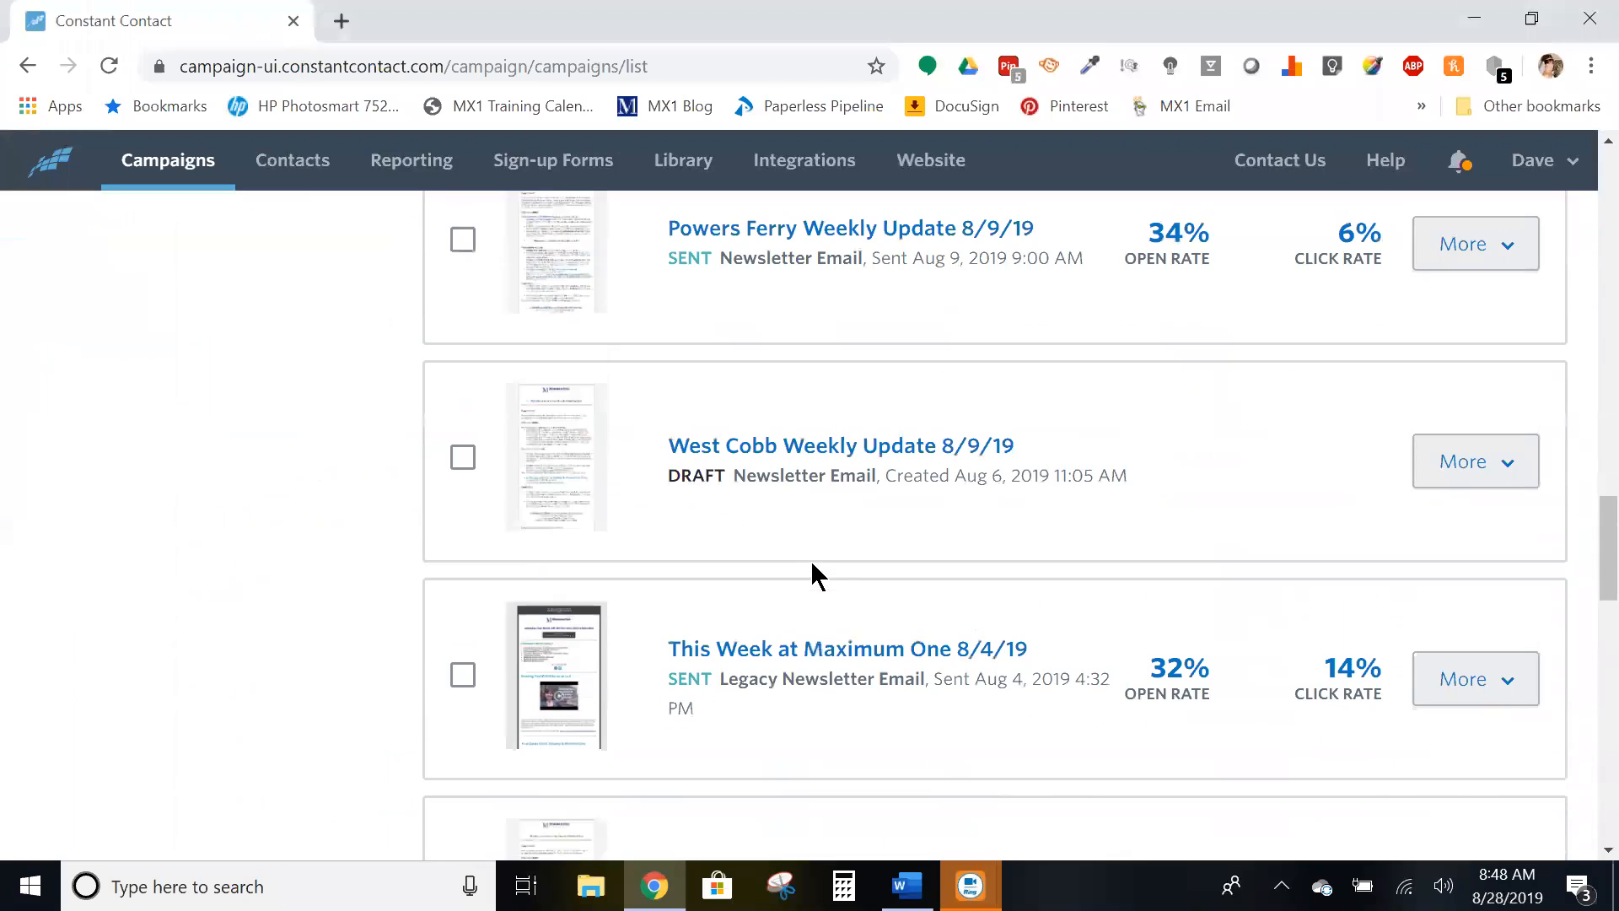
{"action": "scroll", "coordinate": [812, 560], "scroll_direction": "down", "scroll_amount": 5}
{"action": "scroll", "coordinate": [812, 567], "scroll_direction": "down", "scroll_amount": 1}
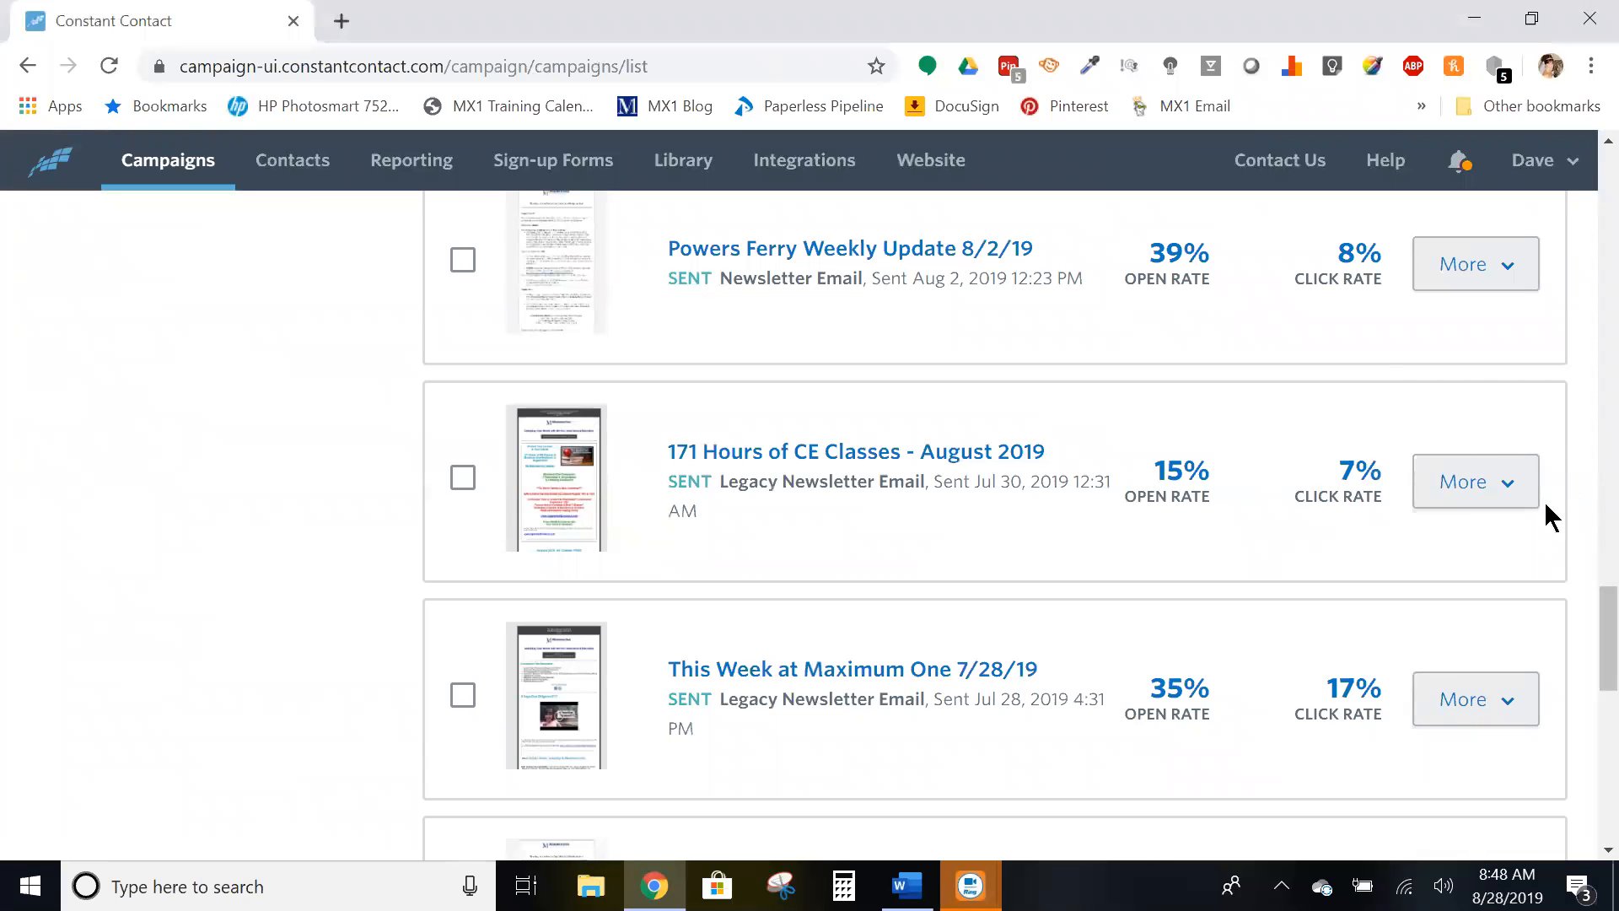
{"action": "left_click", "coordinate": [1512, 495]}
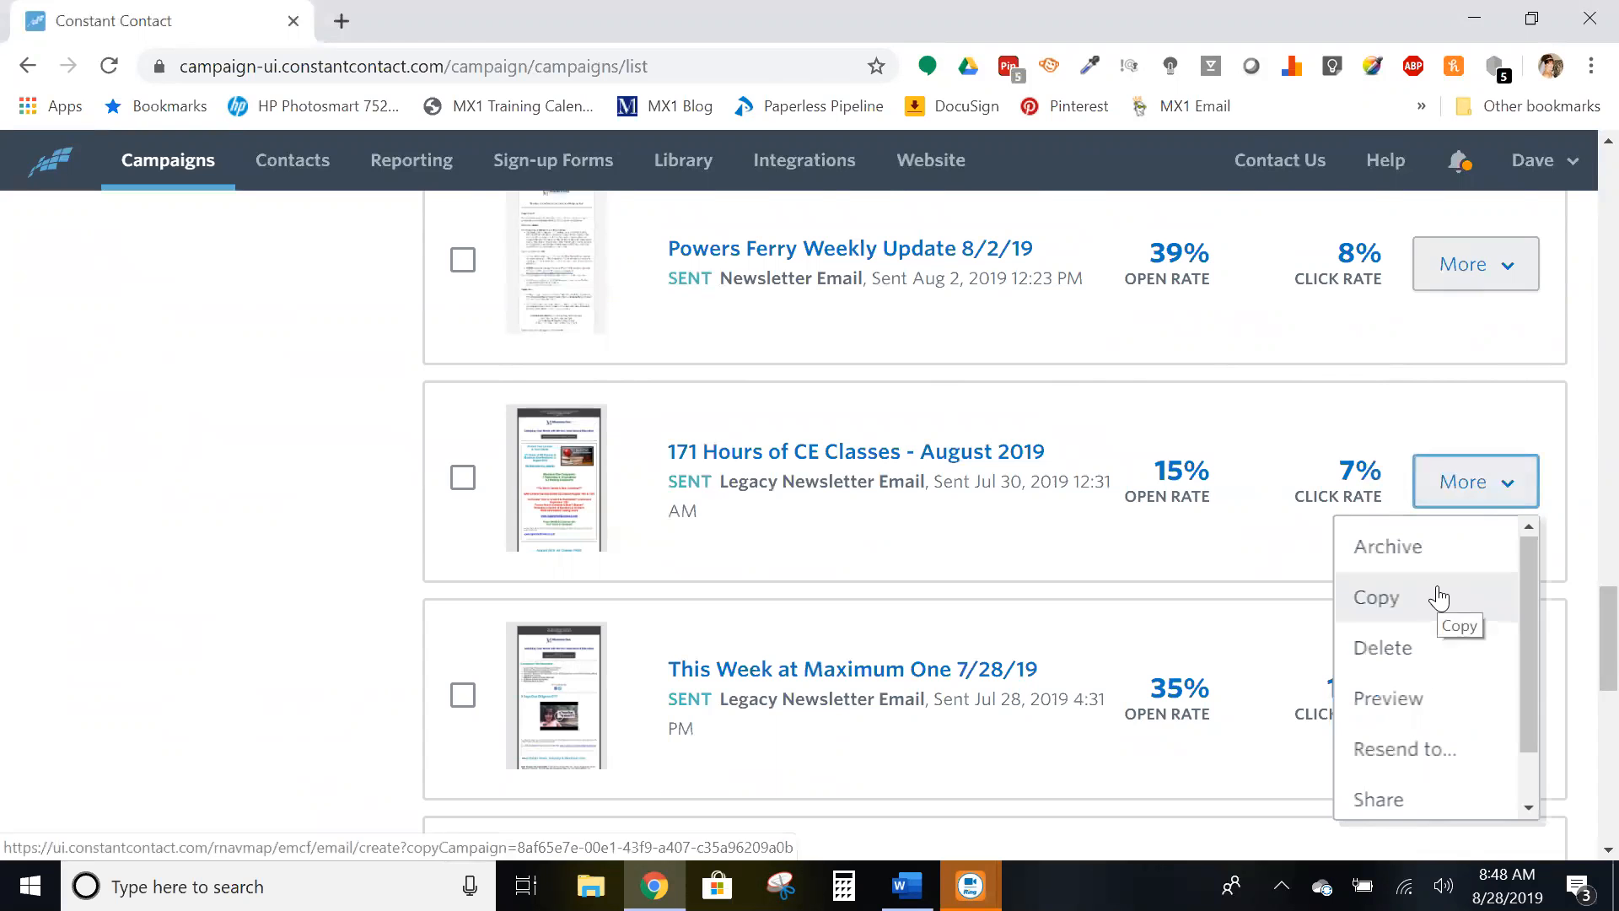
Open the draft campaign "X Hours of CE Classes - September 2019" for editing.
{"action": "scroll", "coordinate": [1247, 560], "scroll_direction": "up", "scroll_amount": 15}
{"action": "scroll", "coordinate": [1248, 544], "scroll_direction": "up", "scroll_amount": 9}
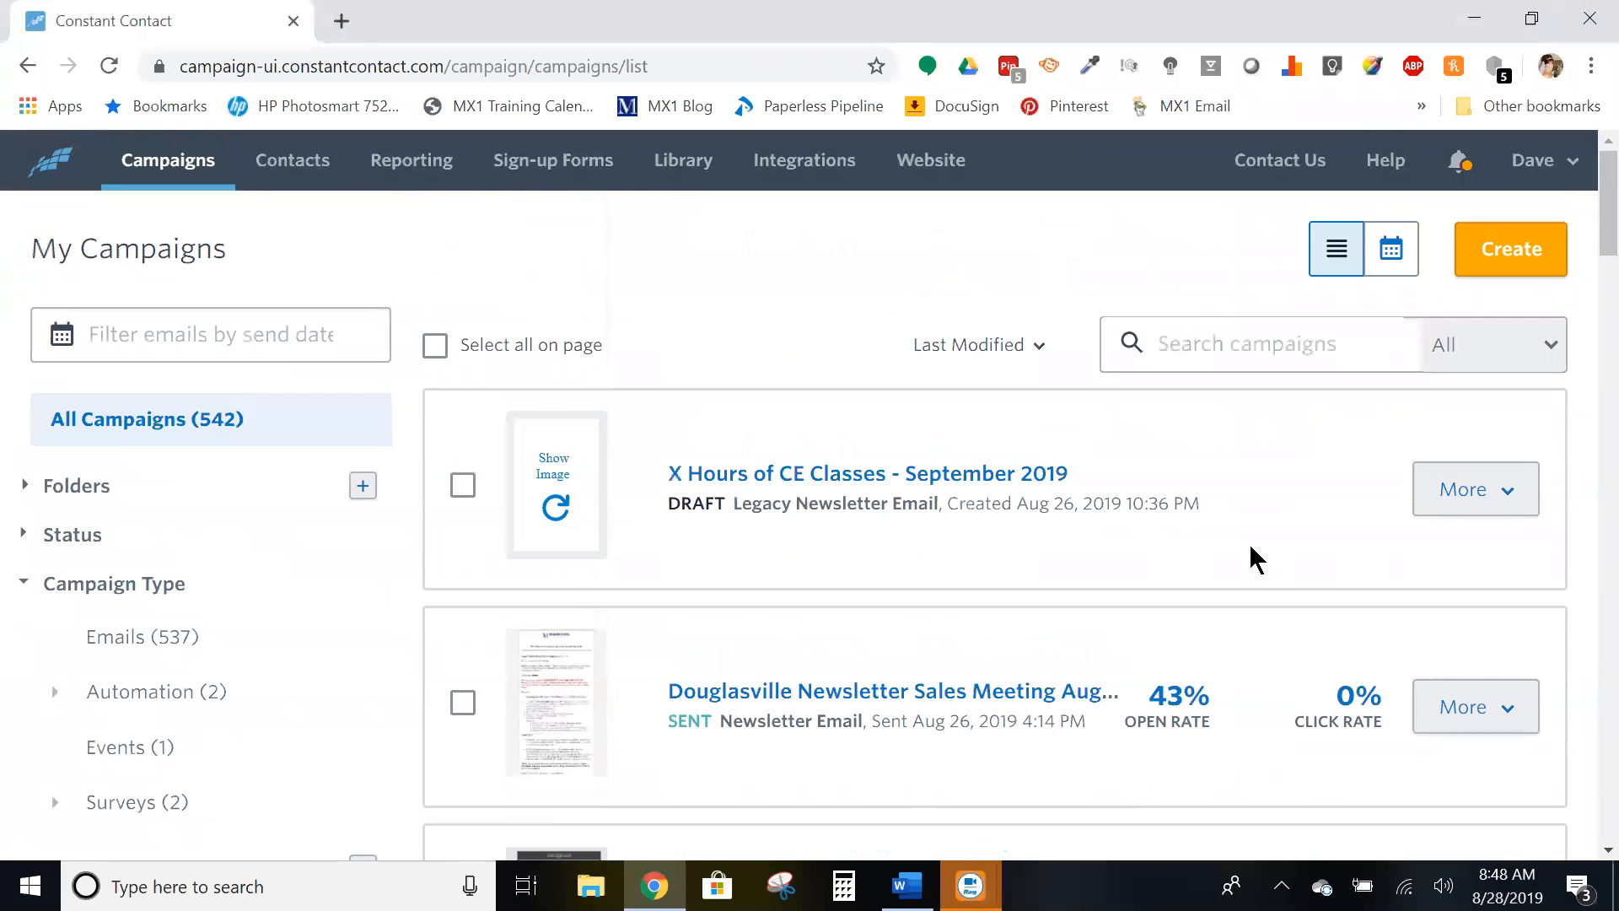
{"action": "scroll", "coordinate": [1252, 543], "scroll_direction": "down", "scroll_amount": 6}
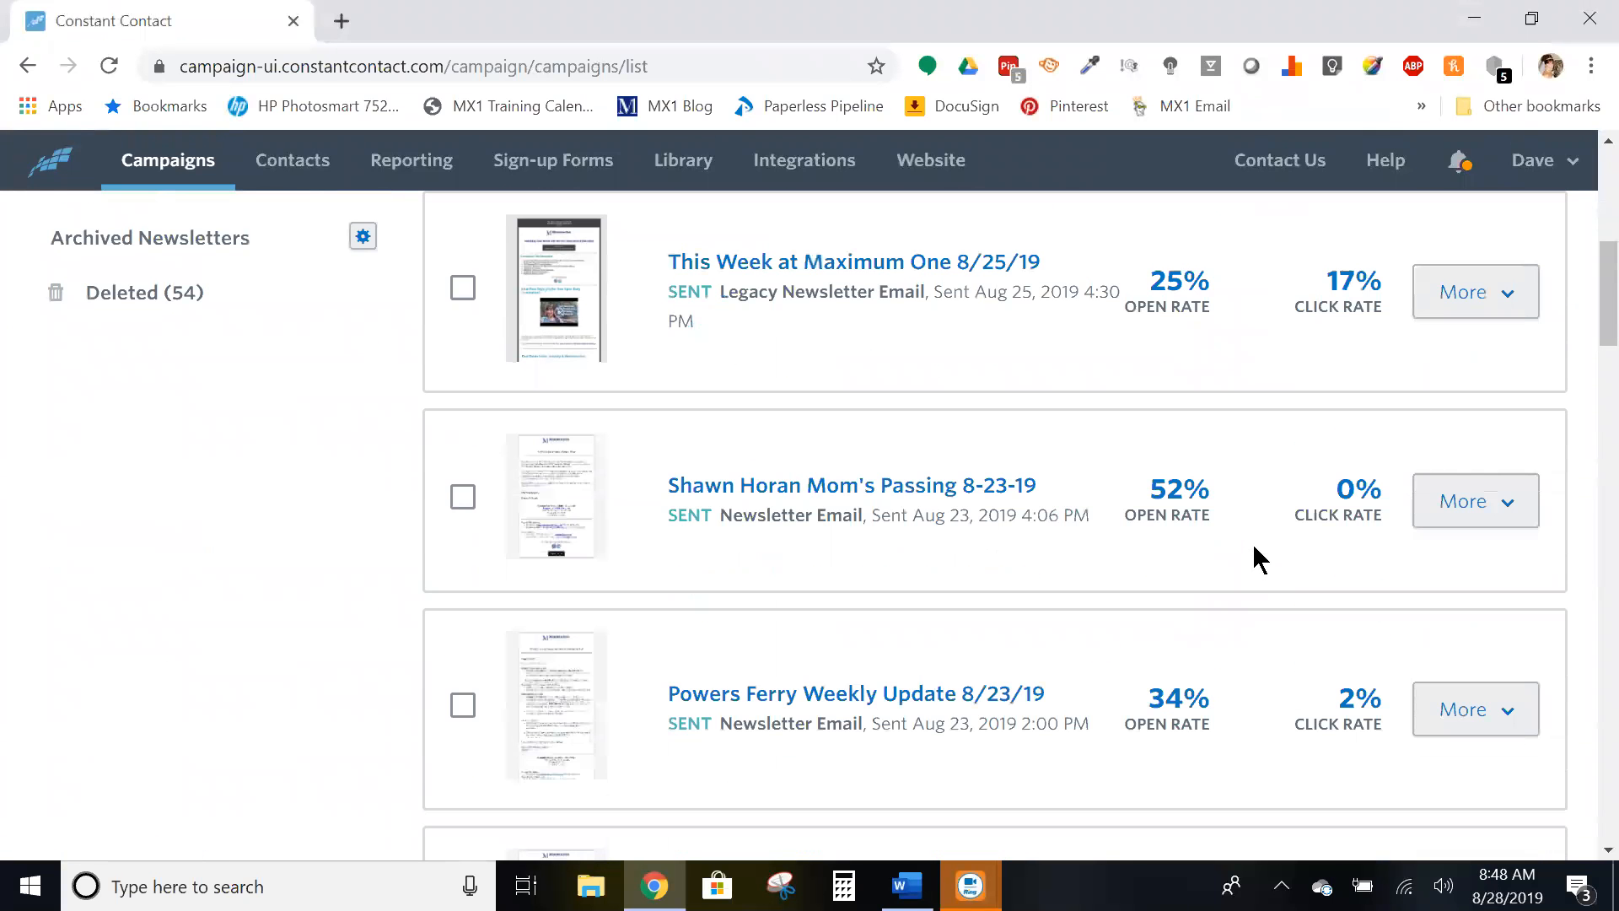
{"action": "scroll", "coordinate": [1252, 543], "scroll_direction": "up", "scroll_amount": 7}
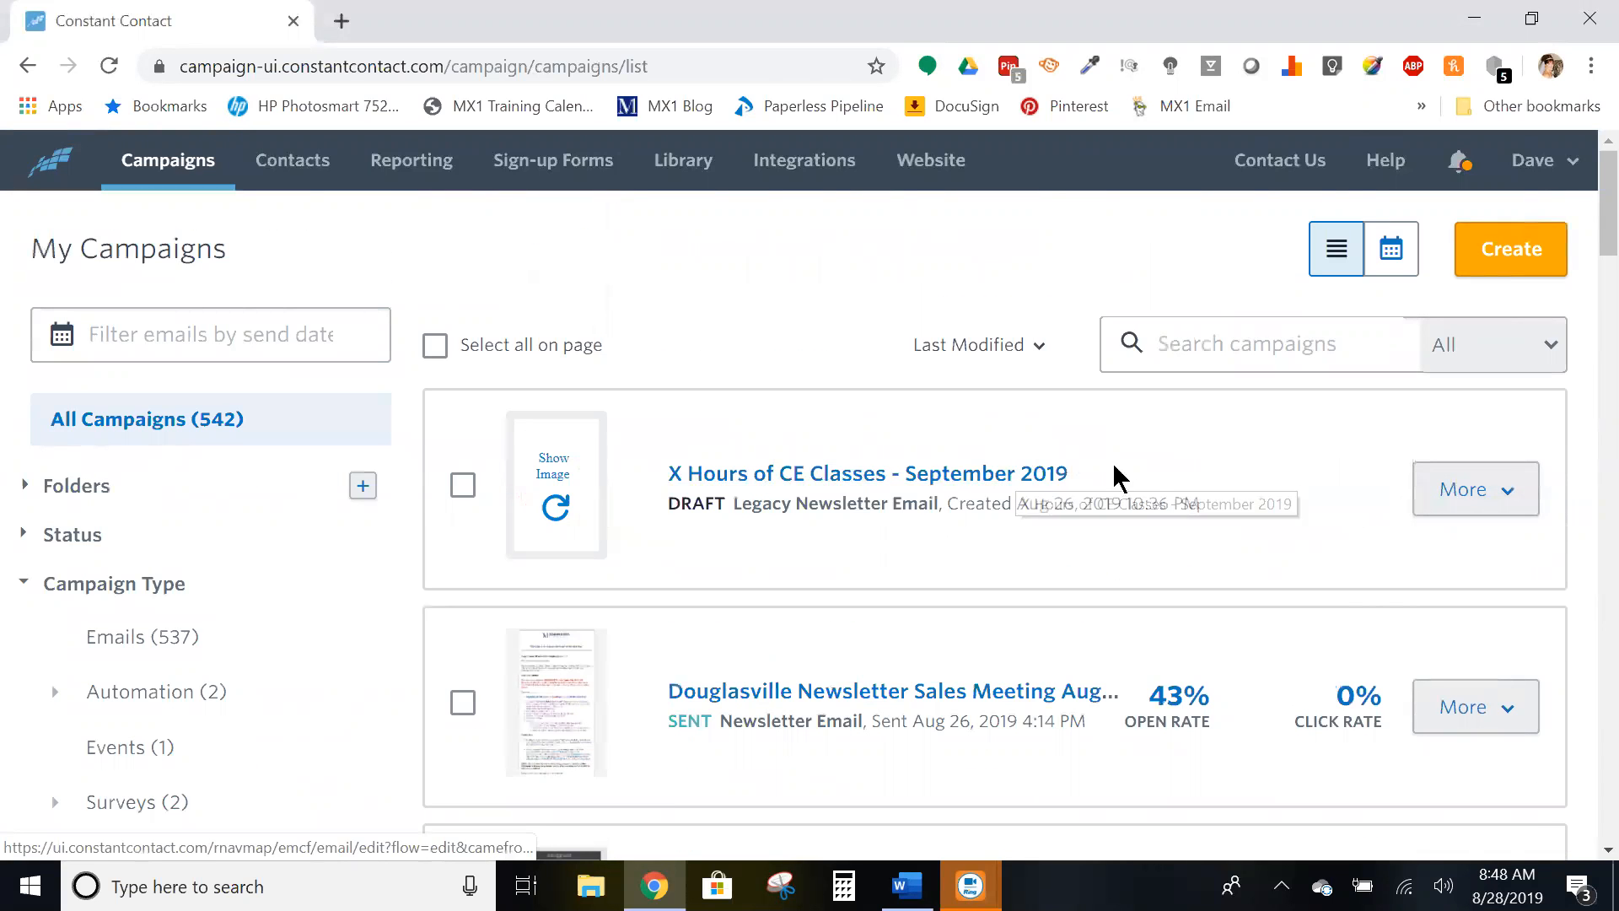
{"action": "scroll", "coordinate": [1044, 474], "scroll_direction": "down", "scroll_amount": 10}
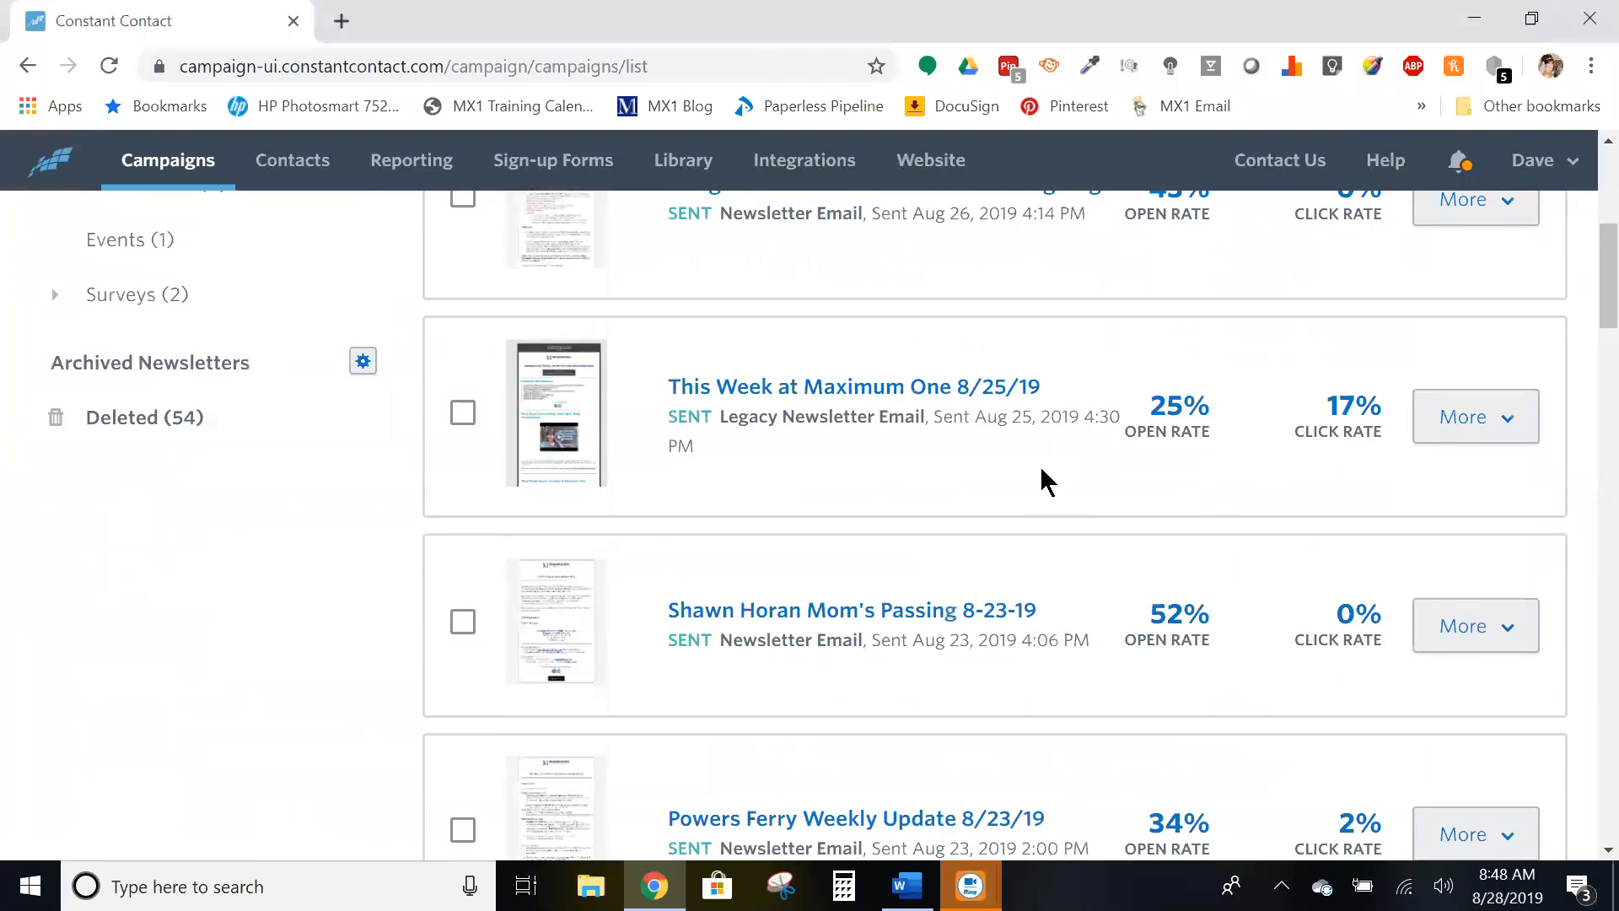
{"action": "scroll", "coordinate": [1049, 506], "scroll_direction": "up", "scroll_amount": 10}
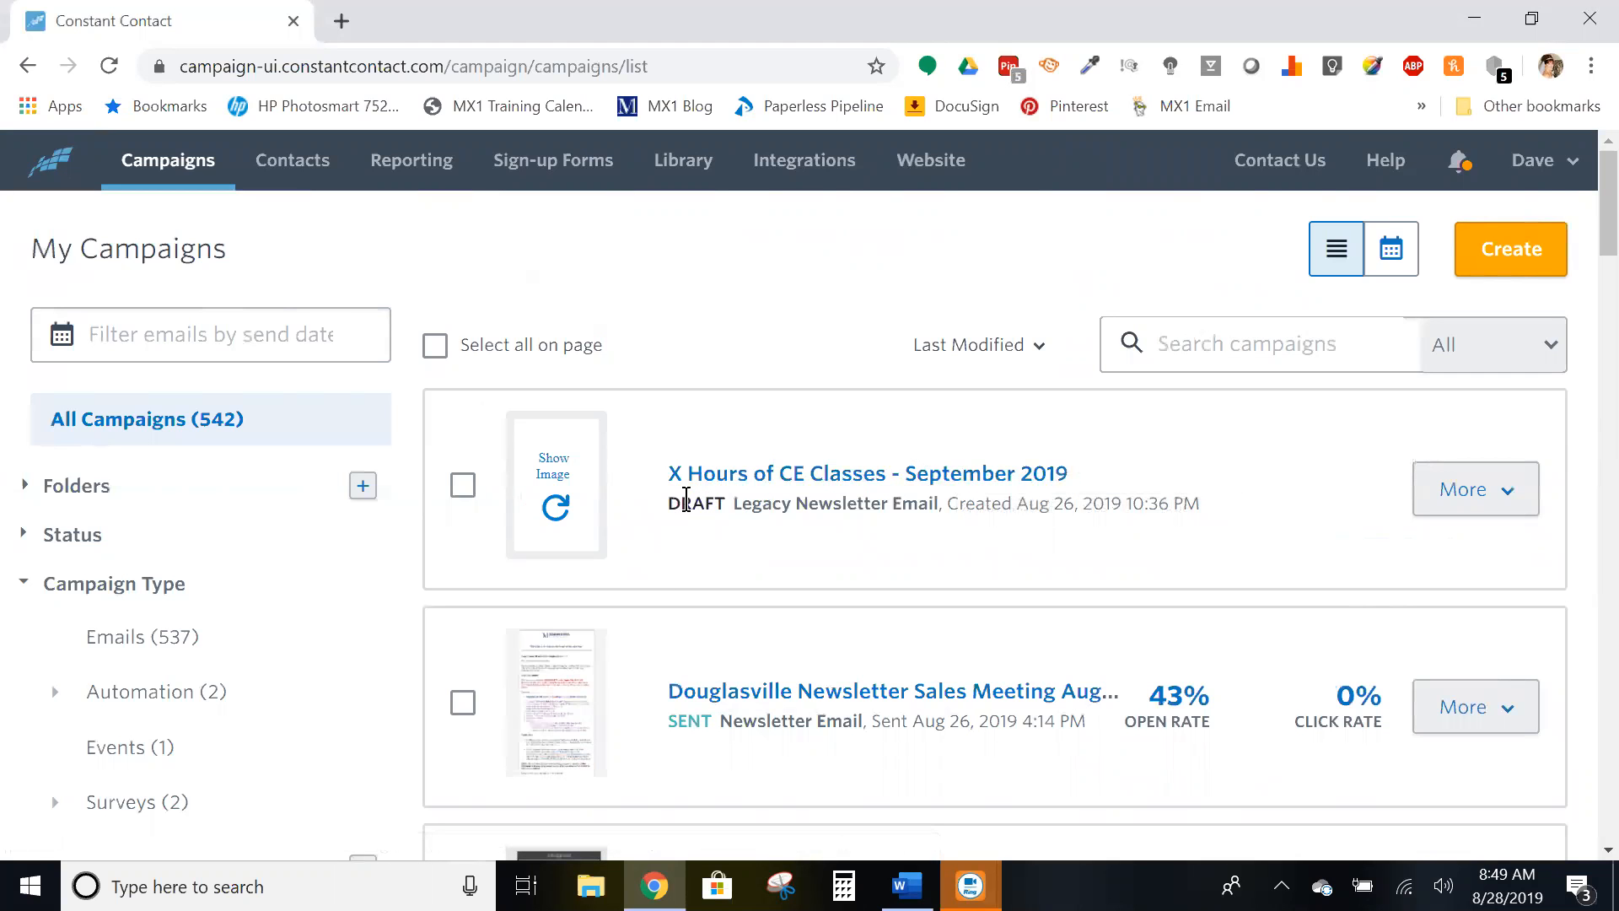
{"action": "scroll", "coordinate": [712, 547], "scroll_direction": "down", "scroll_amount": 11}
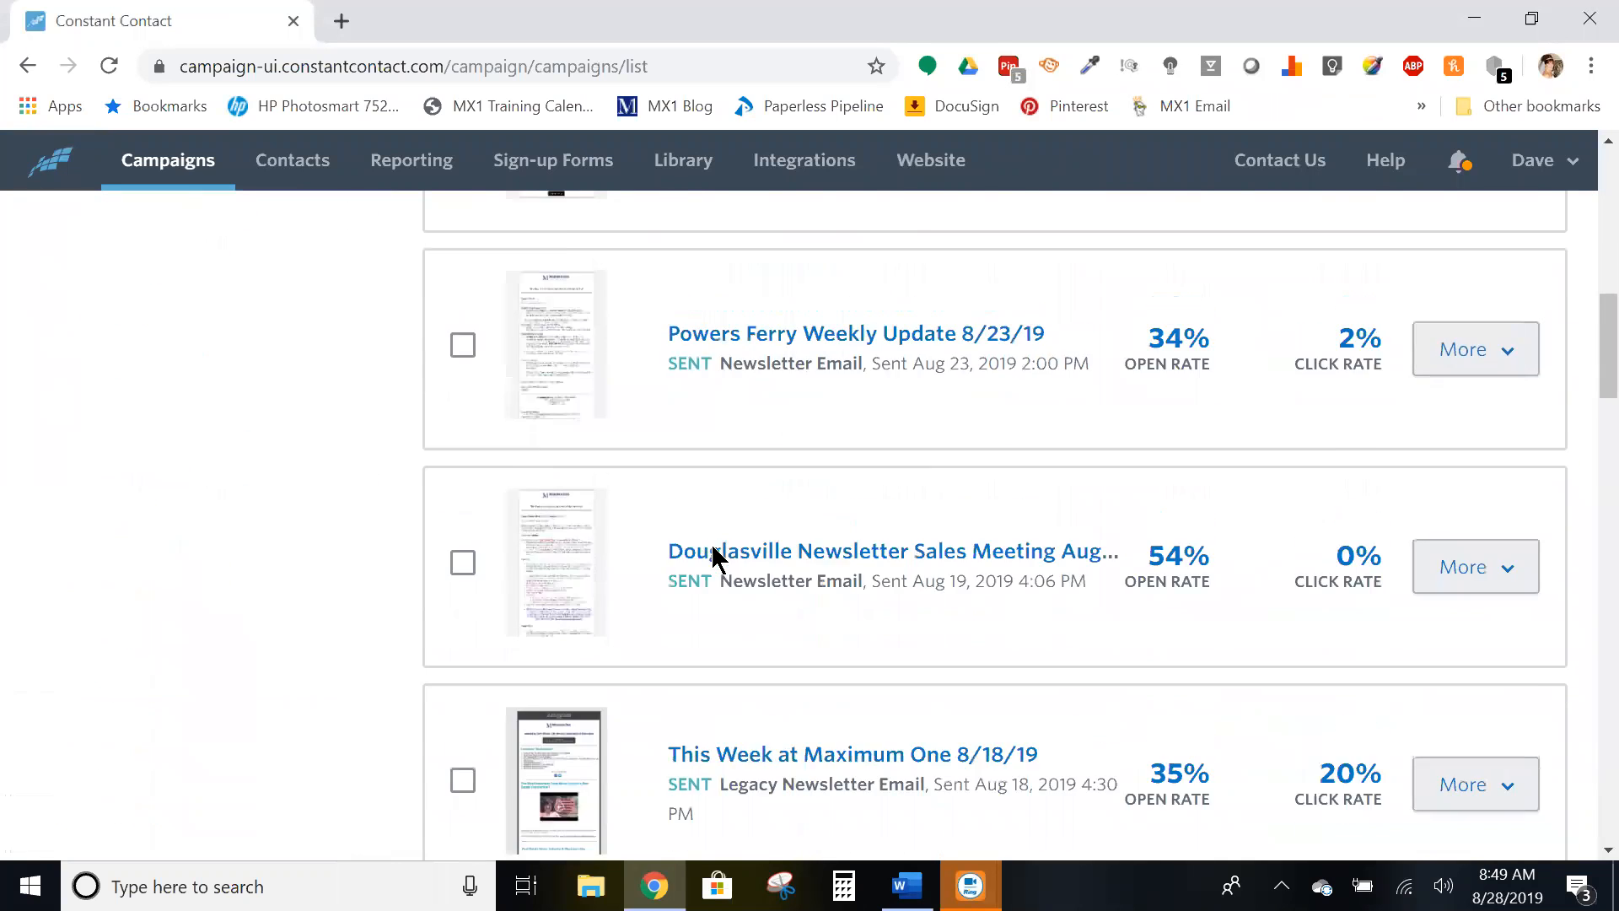
{"action": "scroll", "coordinate": [678, 637], "scroll_direction": "up", "scroll_amount": 11}
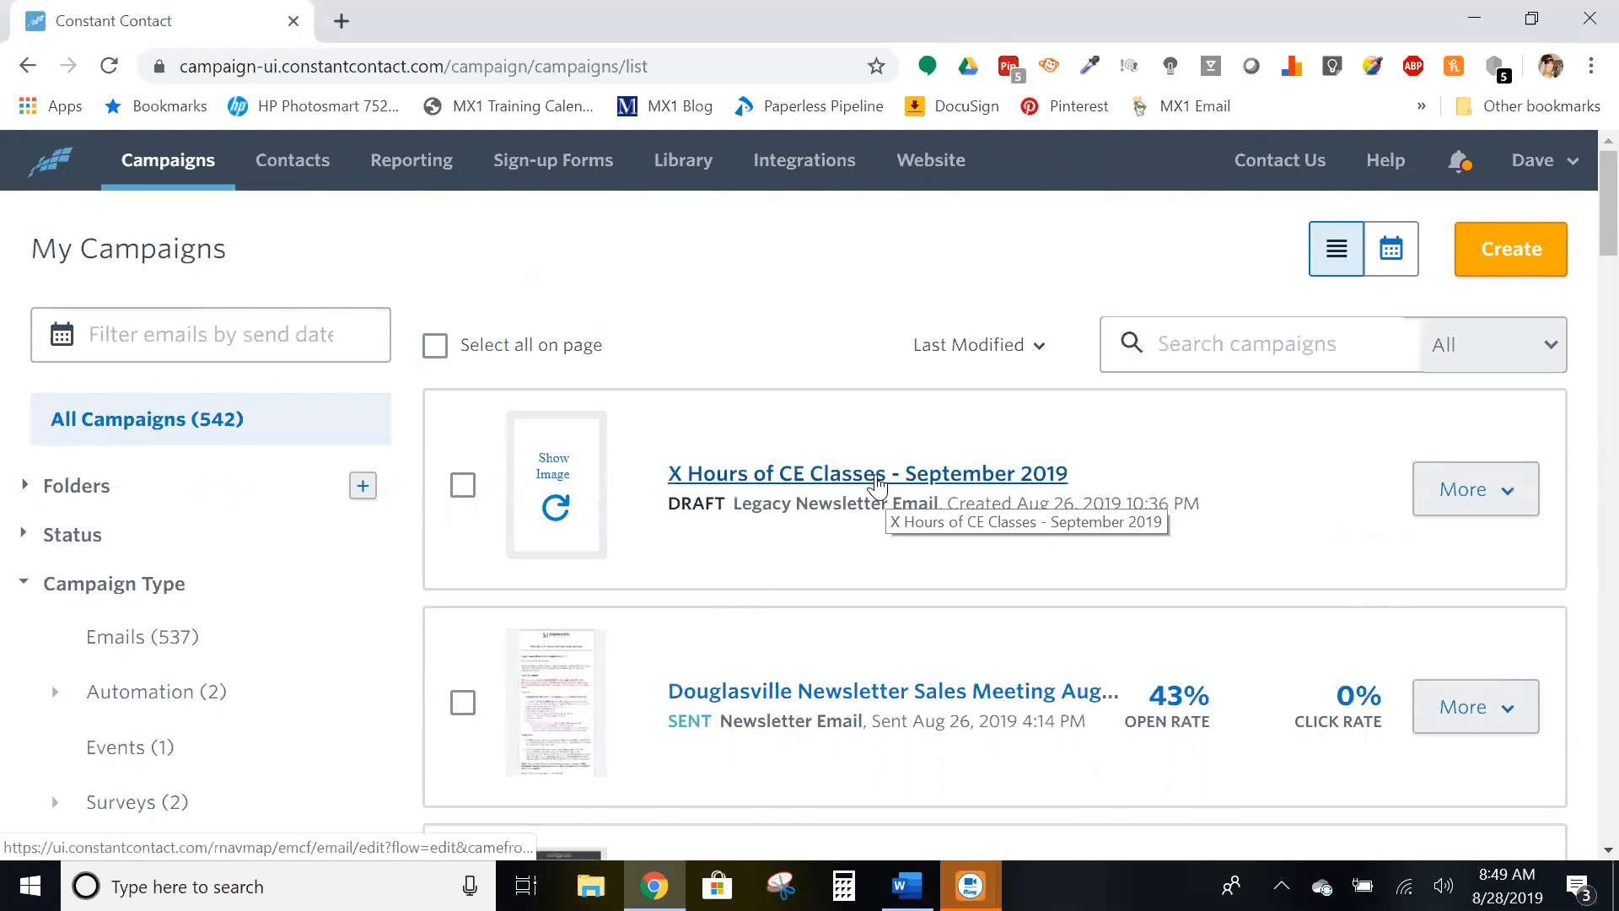
{"action": "left_click", "coordinate": [874, 483]}
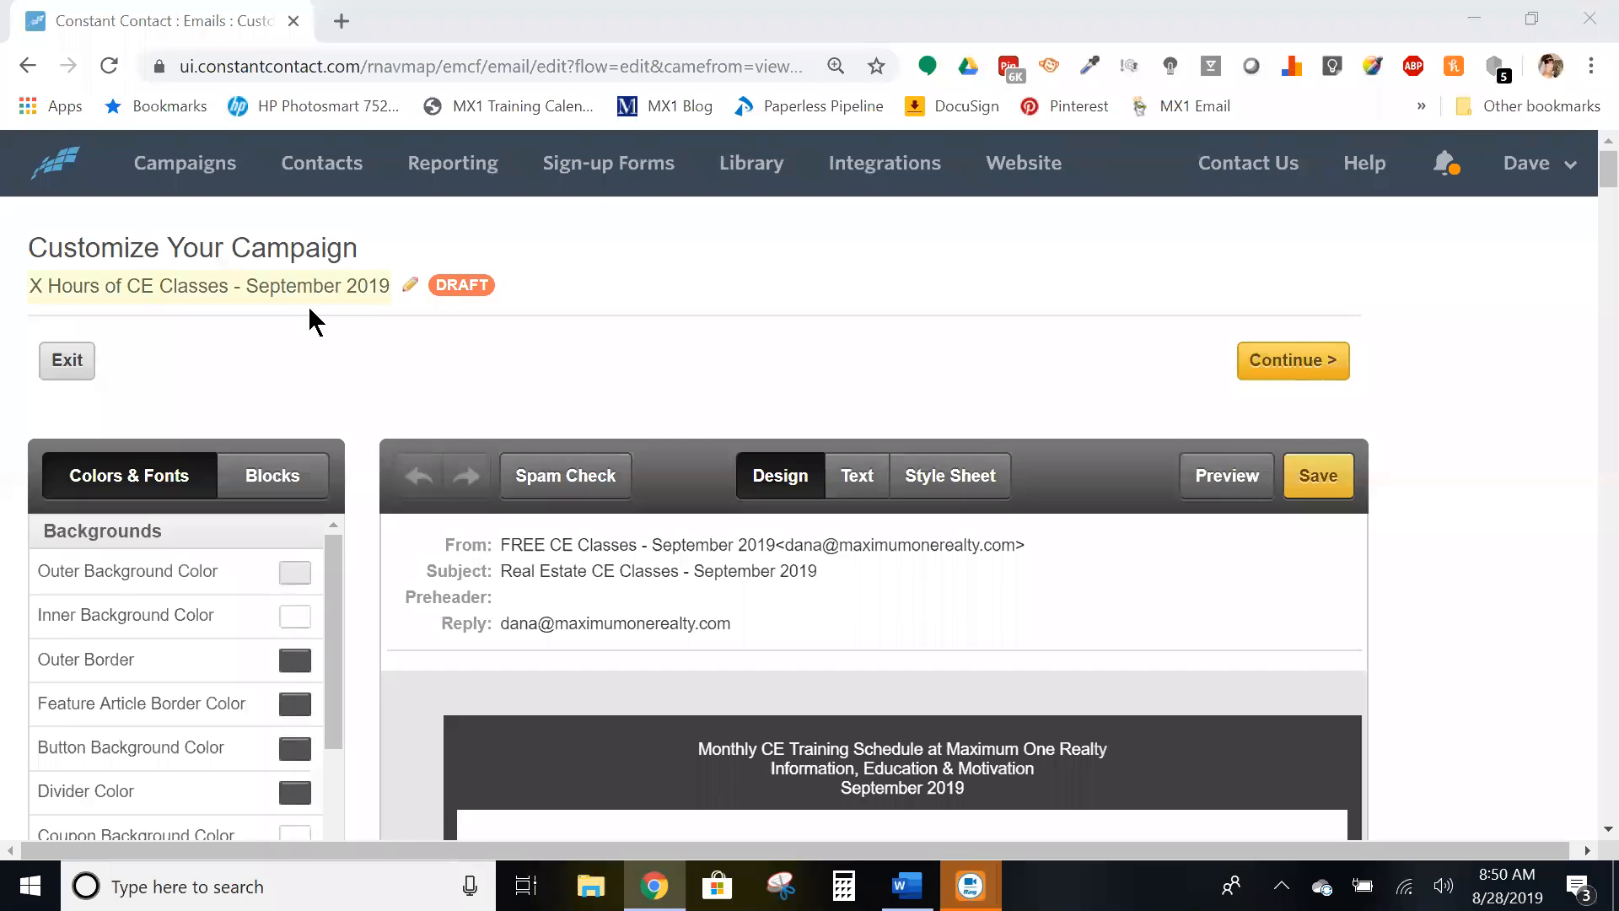
Open the campaign's name for editing and close it without changing the text.
{"action": "left_click", "coordinate": [263, 285]}
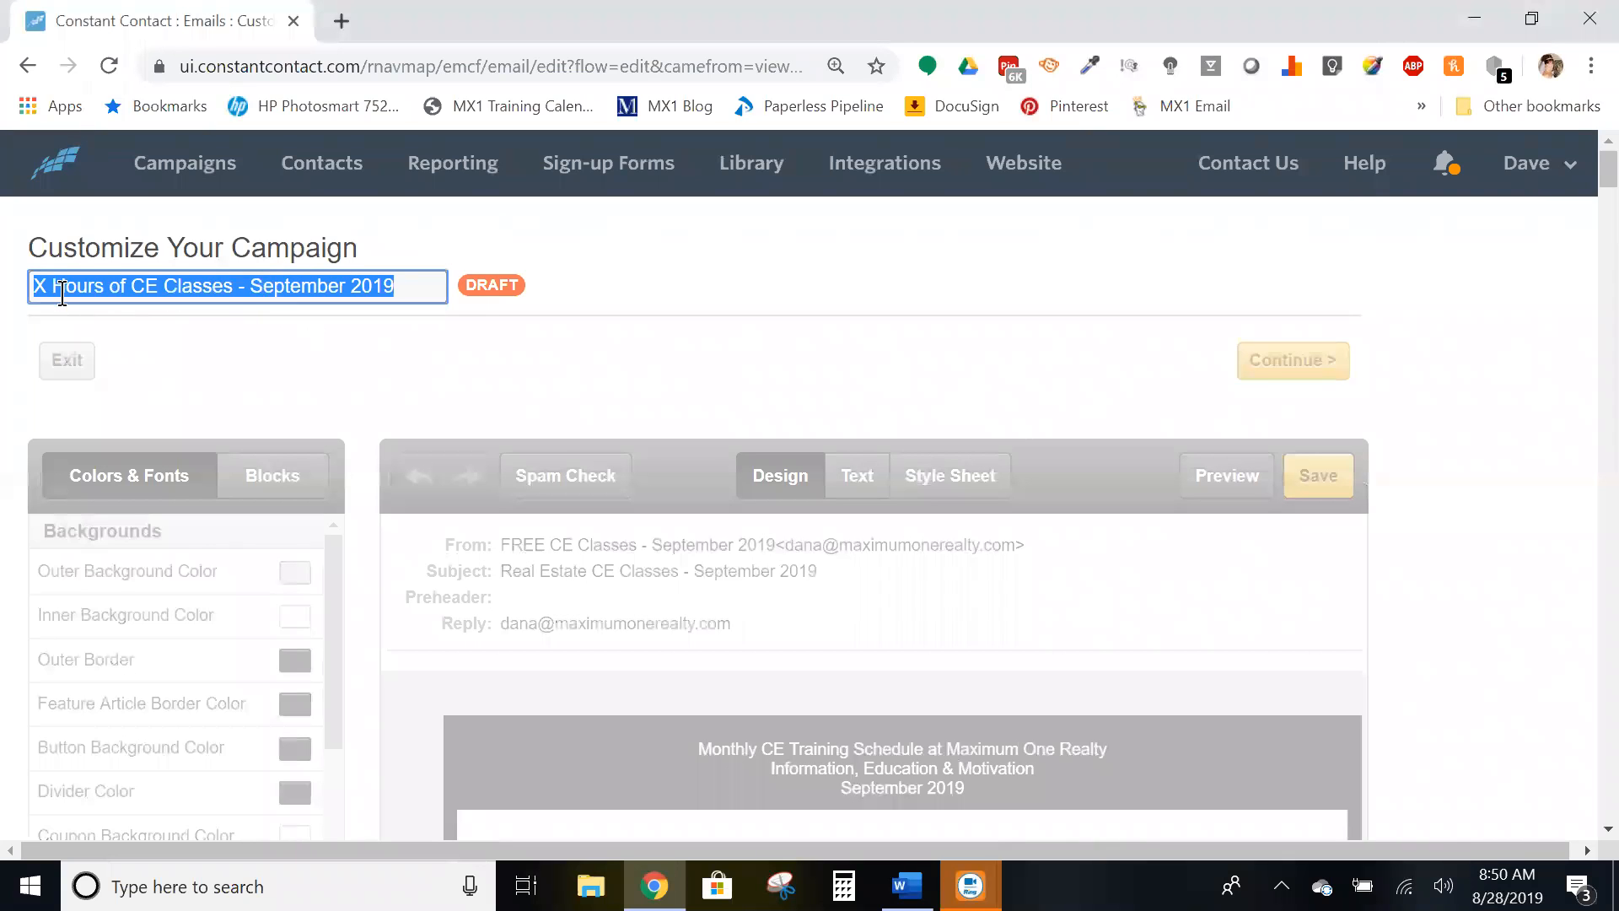
{"action": "left_click", "coordinate": [63, 289]}
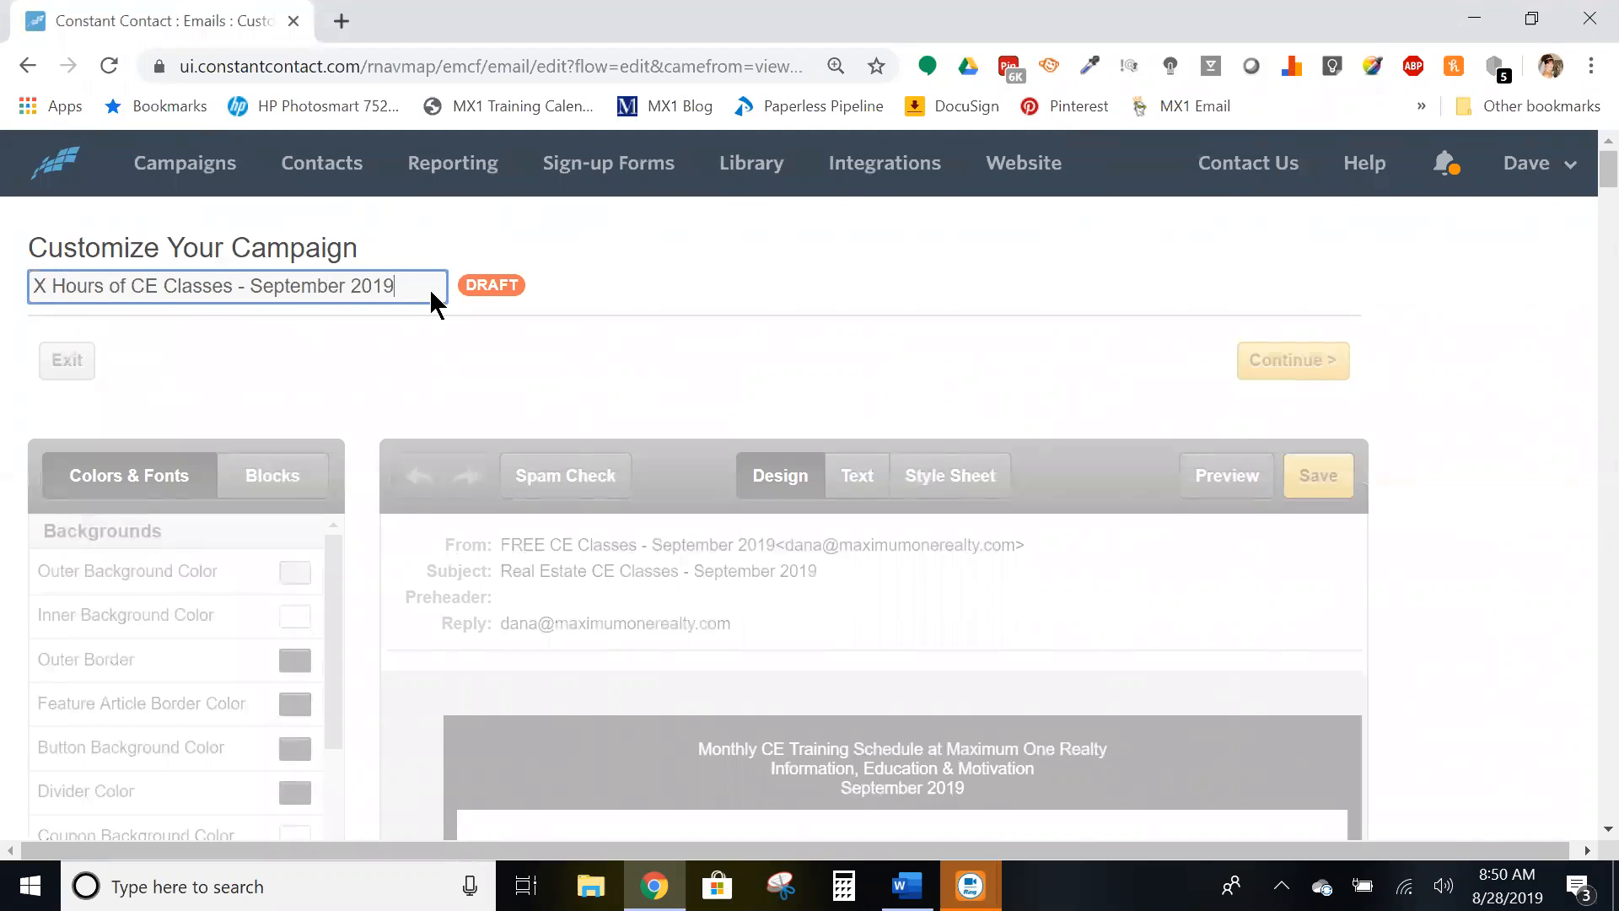
{"action": "left_click", "coordinate": [443, 348]}
Review the subject, from name and from email address in the email's header options and accept them.
{"action": "scroll", "coordinate": [856, 412], "scroll_direction": "down", "scroll_amount": 2}
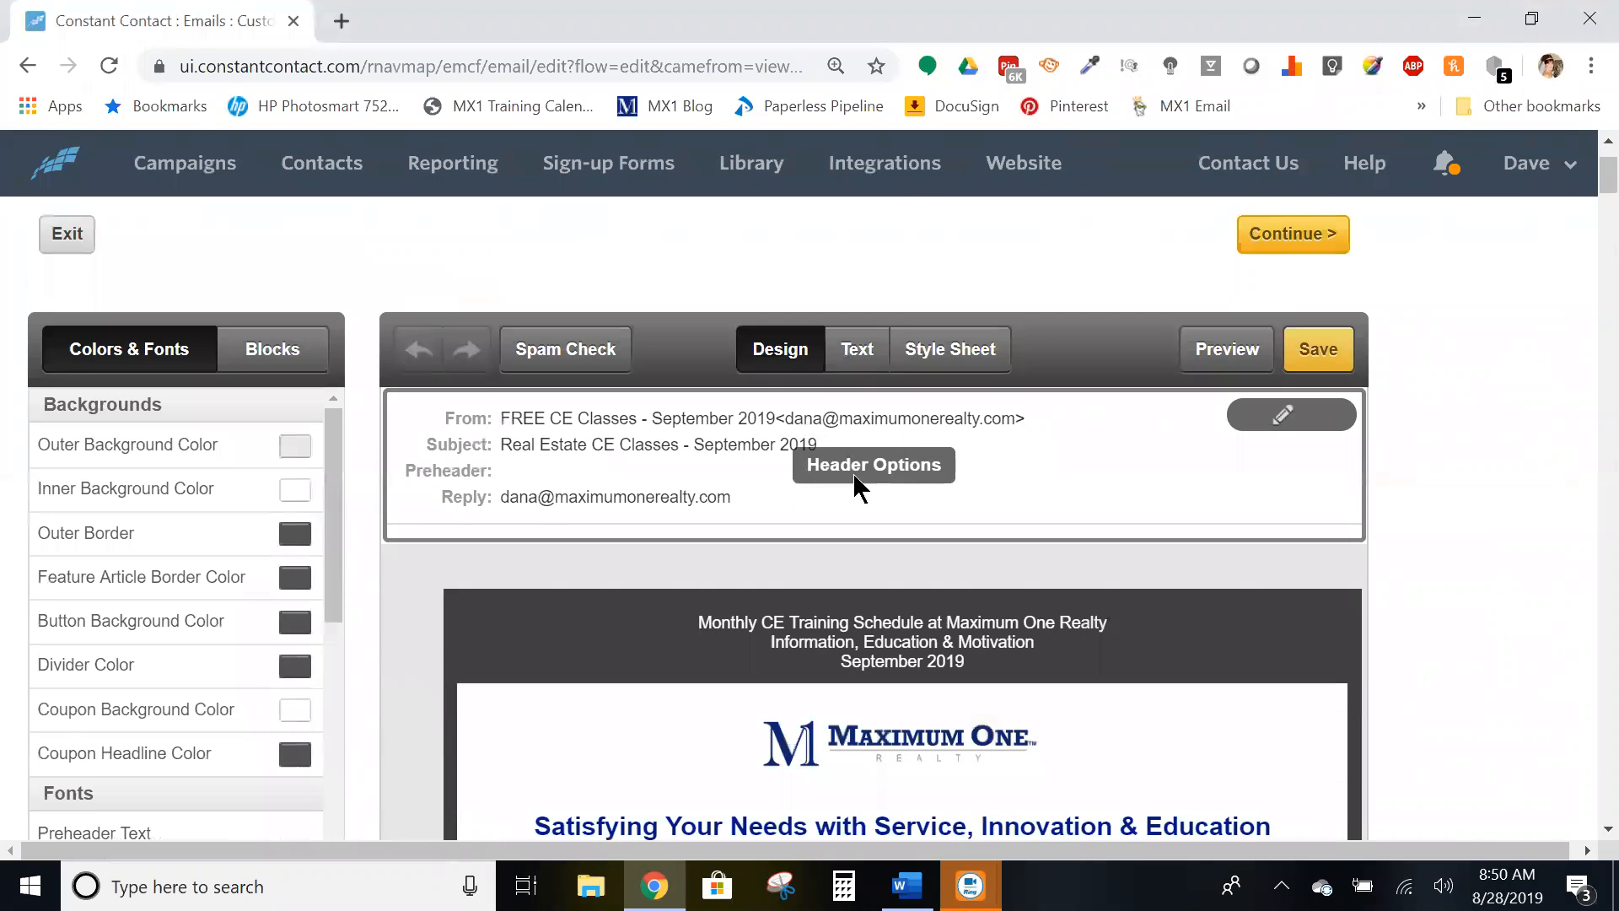
{"action": "left_click", "coordinate": [1036, 451]}
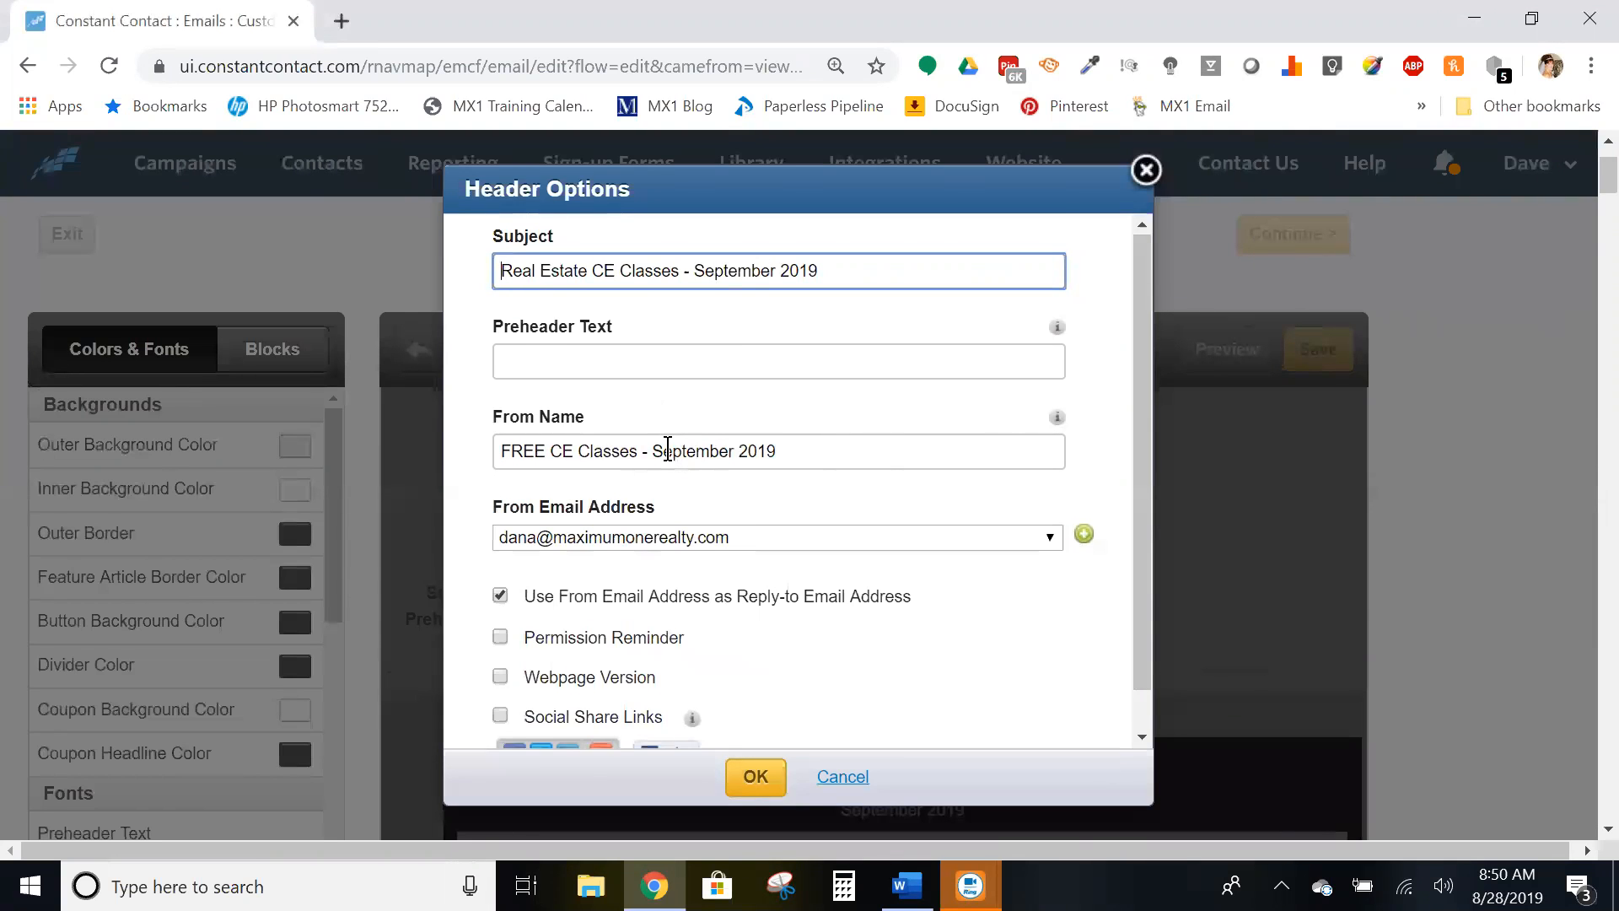
{"action": "scroll", "coordinate": [671, 454], "scroll_direction": "down", "scroll_amount": 1}
{"action": "left_click", "coordinate": [746, 777]}
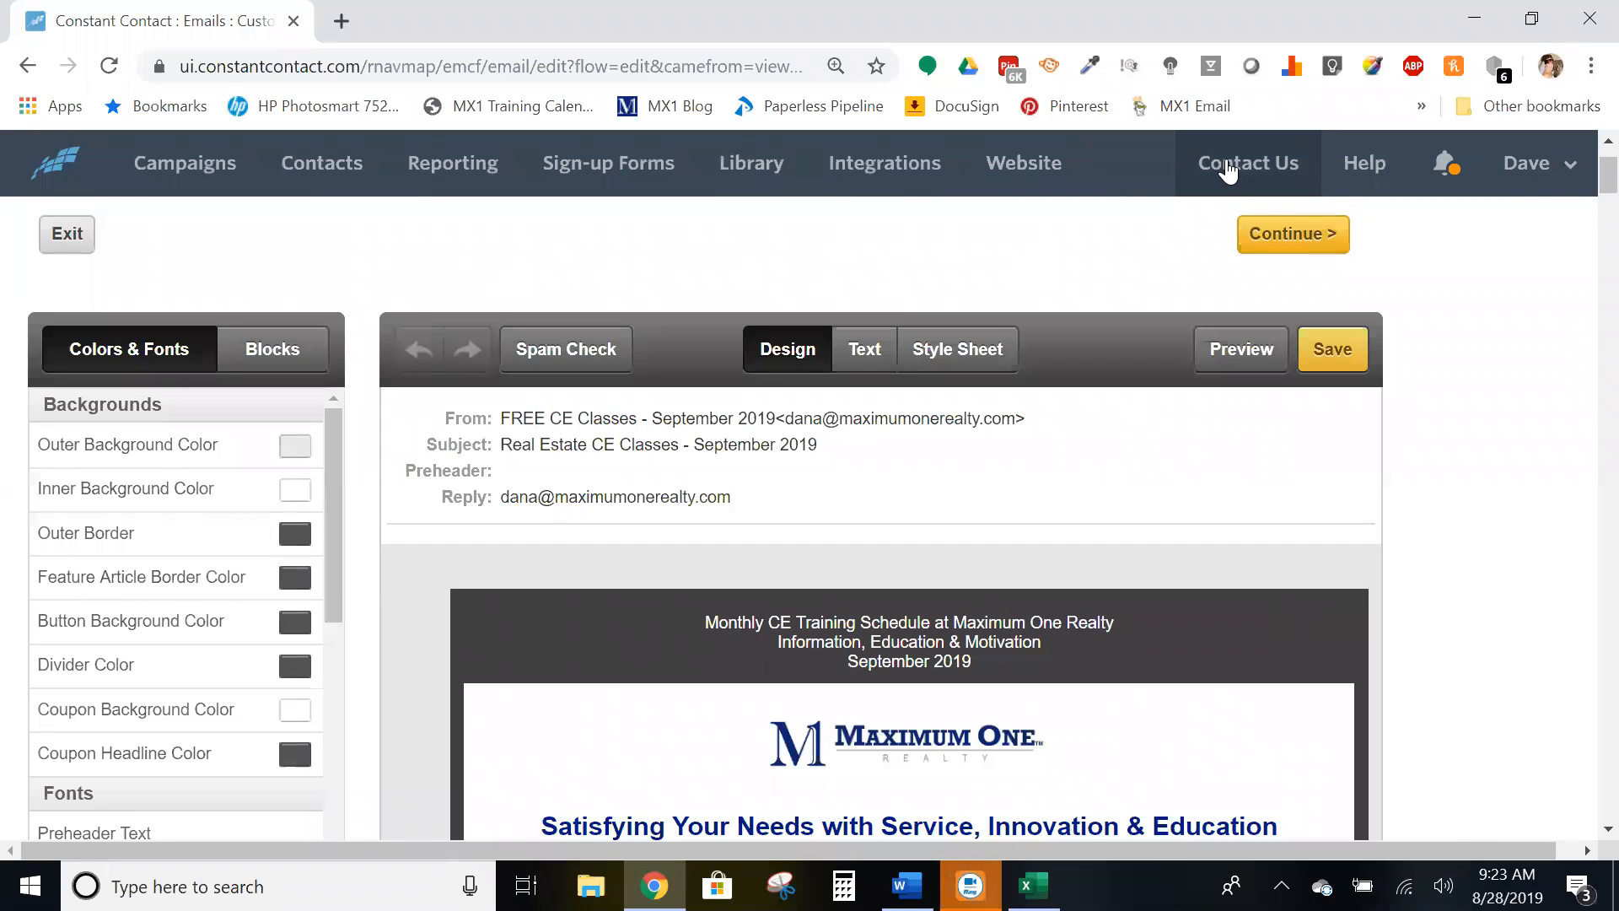
Open the preheader block with the monthly CE training schedule text for editing and save it without changes.
{"action": "left_click", "coordinate": [1069, 634]}
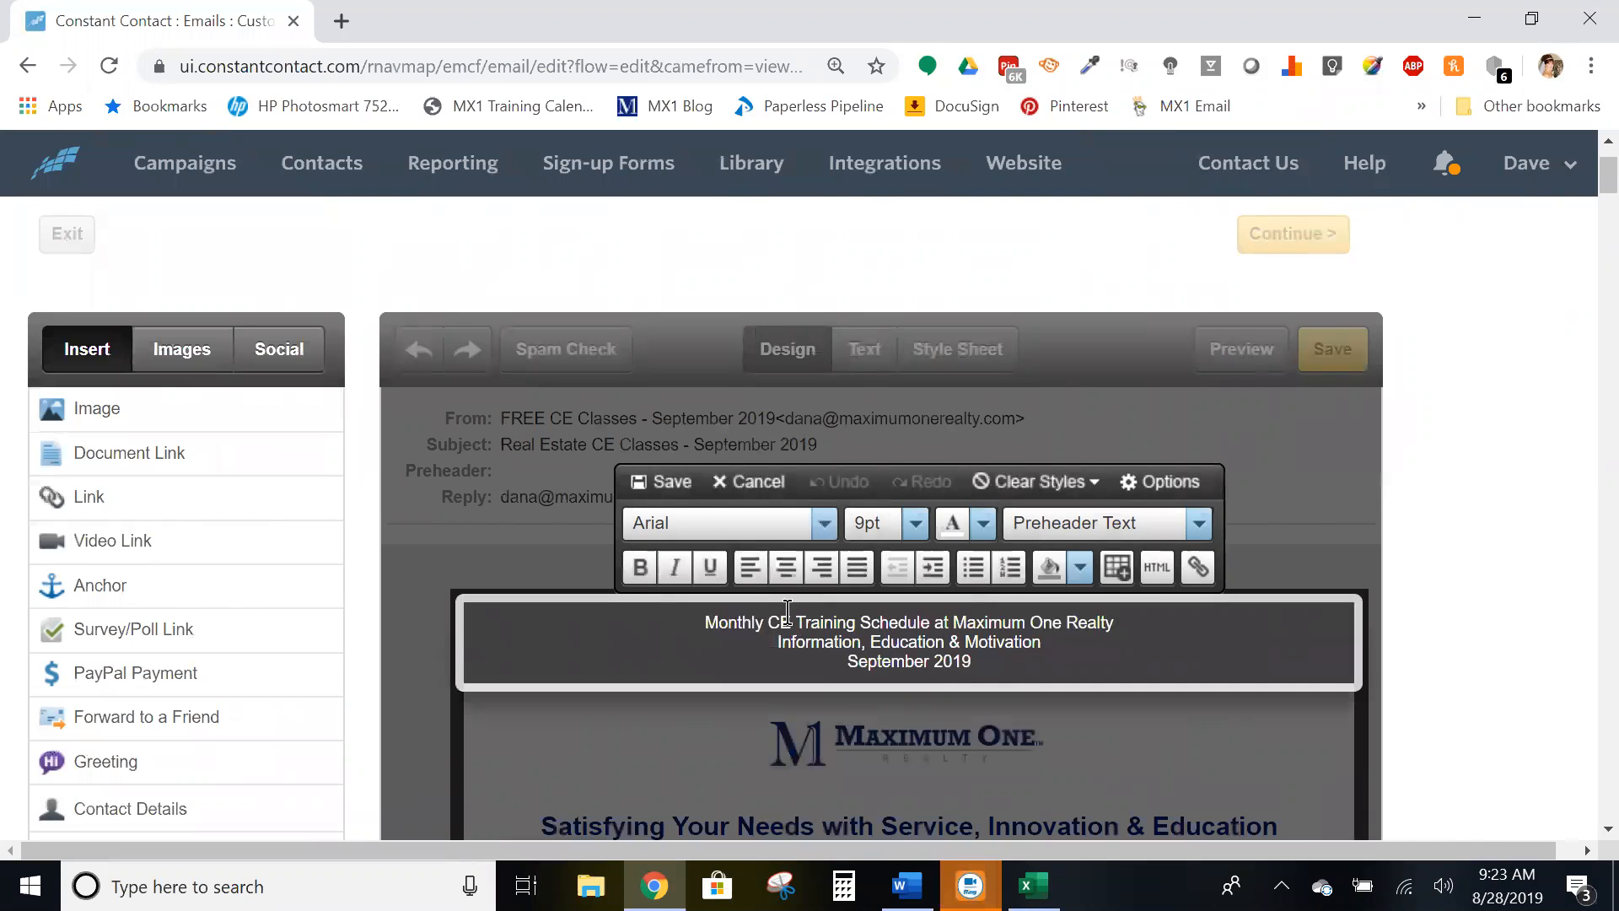
{"action": "left_click", "coordinate": [665, 483]}
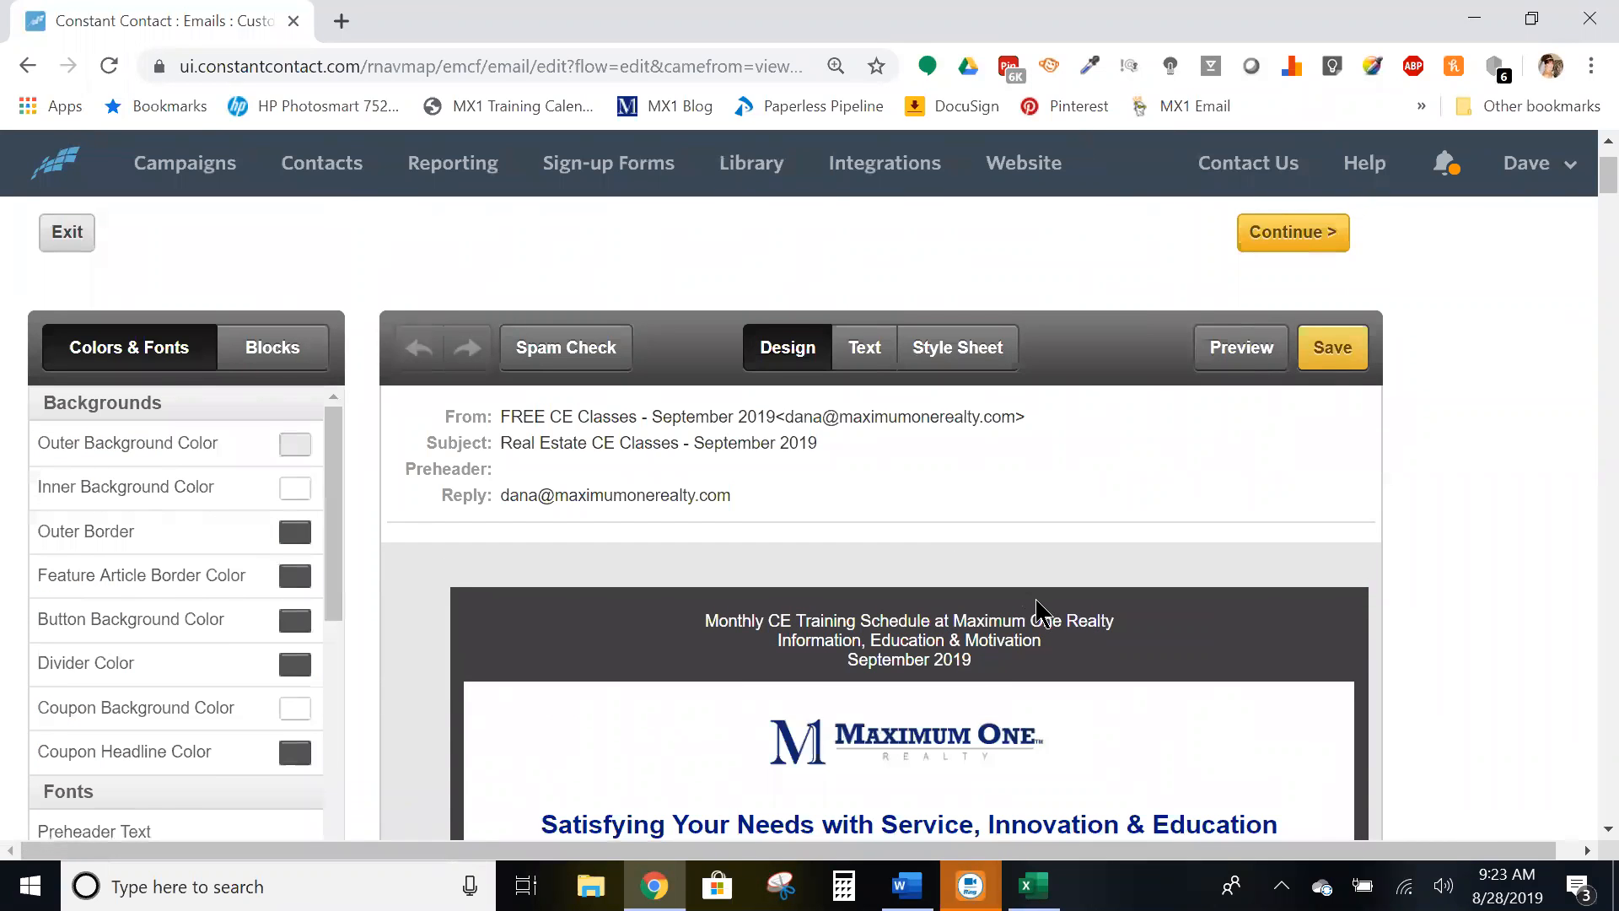
Look through the newsletter body, open the feature block with the CE classes image for editing, and examine its conference announcement.
{"action": "scroll", "coordinate": [1034, 597], "scroll_direction": "down", "scroll_amount": 3}
{"action": "scroll", "coordinate": [1035, 597], "scroll_direction": "down", "scroll_amount": 3}
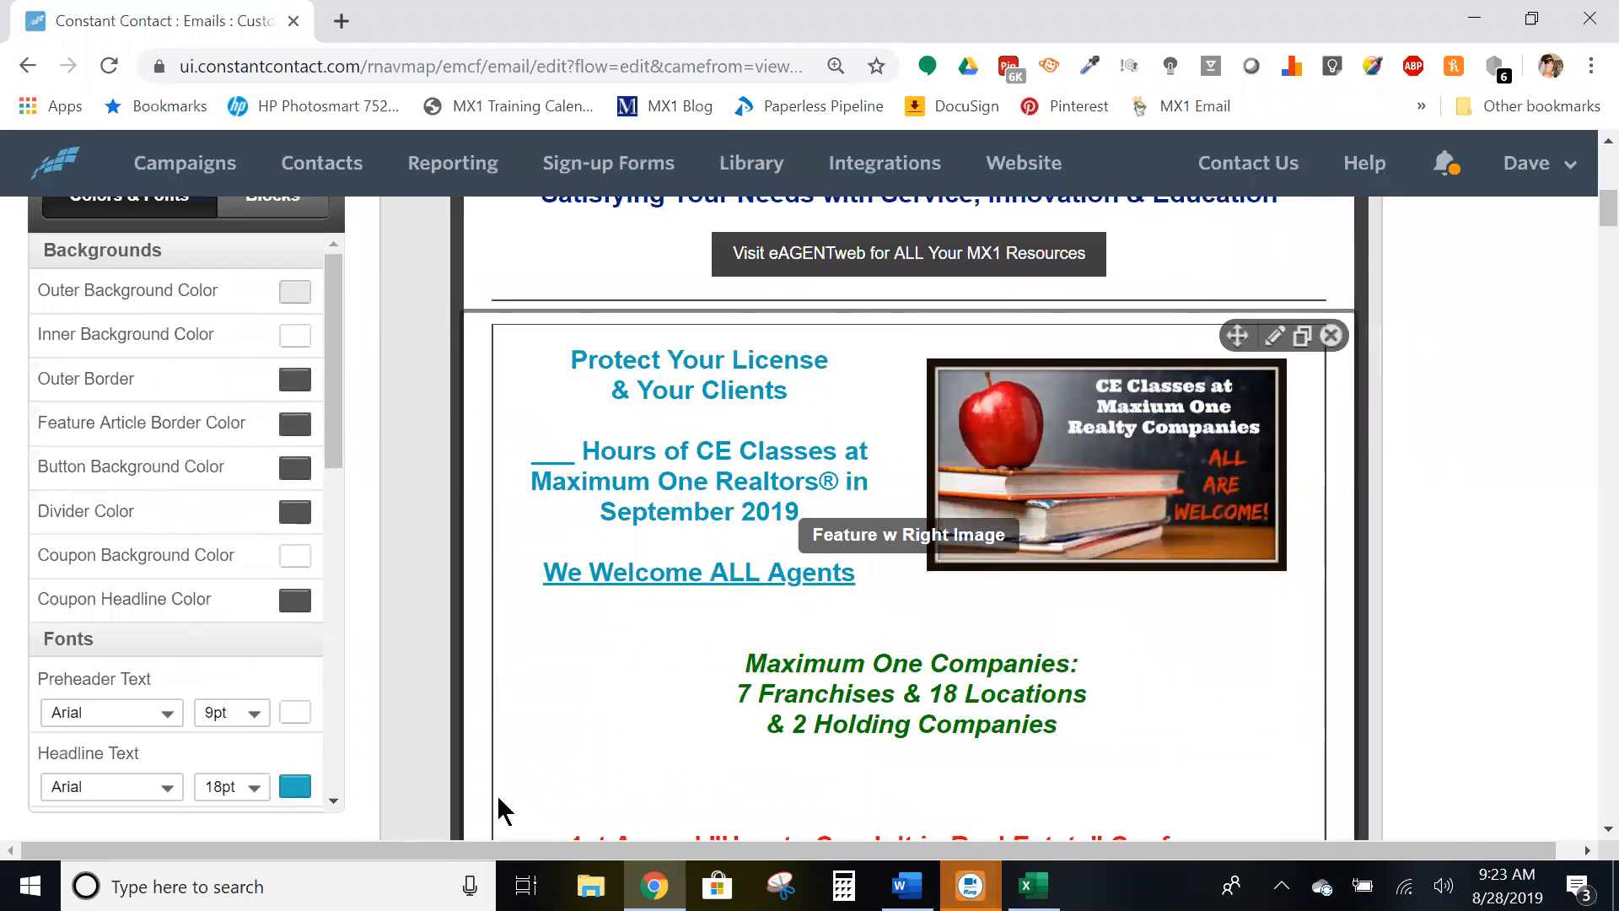
{"action": "scroll", "coordinate": [1388, 397], "scroll_direction": "down", "scroll_amount": 10}
{"action": "scroll", "coordinate": [1366, 427], "scroll_direction": "up", "scroll_amount": 5}
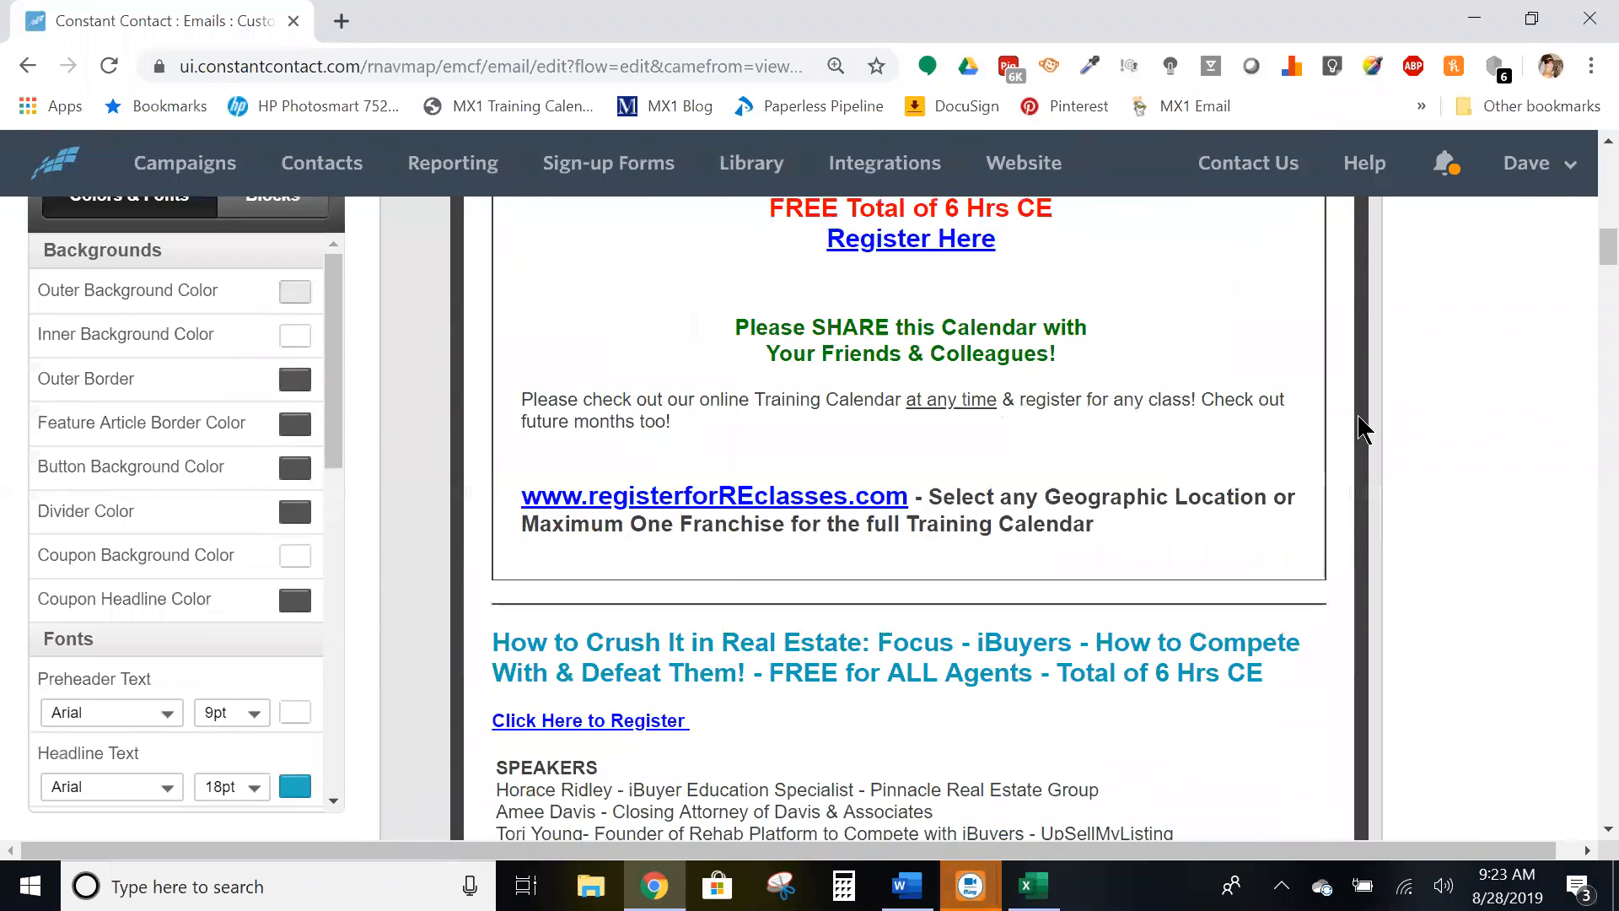
{"action": "scroll", "coordinate": [1330, 459], "scroll_direction": "up", "scroll_amount": 5}
{"action": "scroll", "coordinate": [1020, 463], "scroll_direction": "up", "scroll_amount": 5}
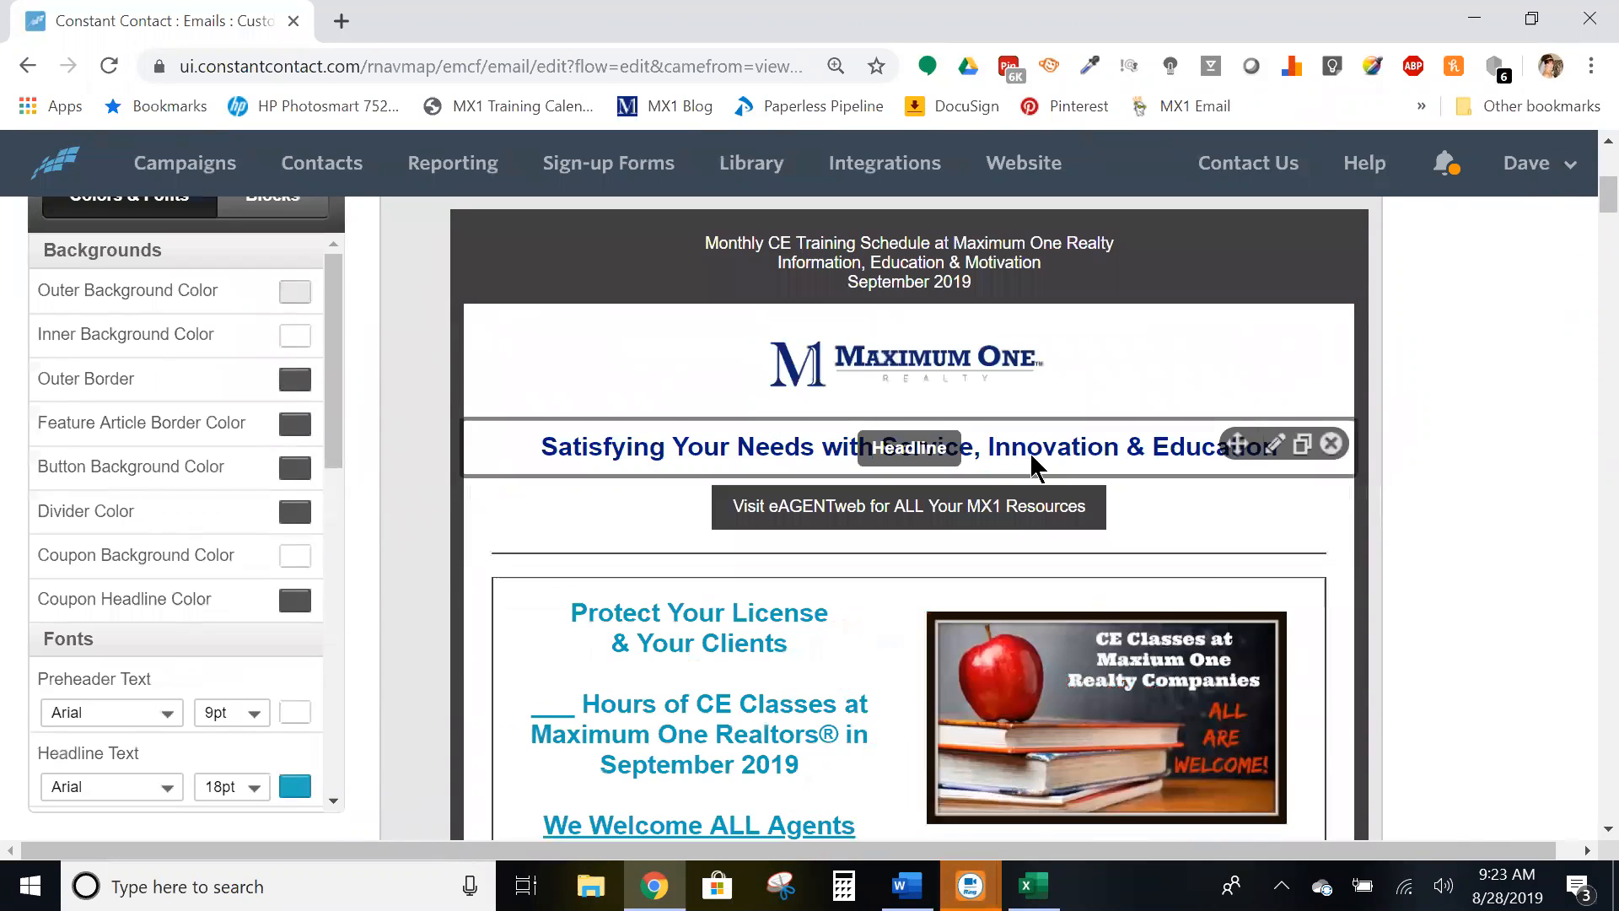
{"action": "scroll", "coordinate": [1012, 455], "scroll_direction": "down", "scroll_amount": 3}
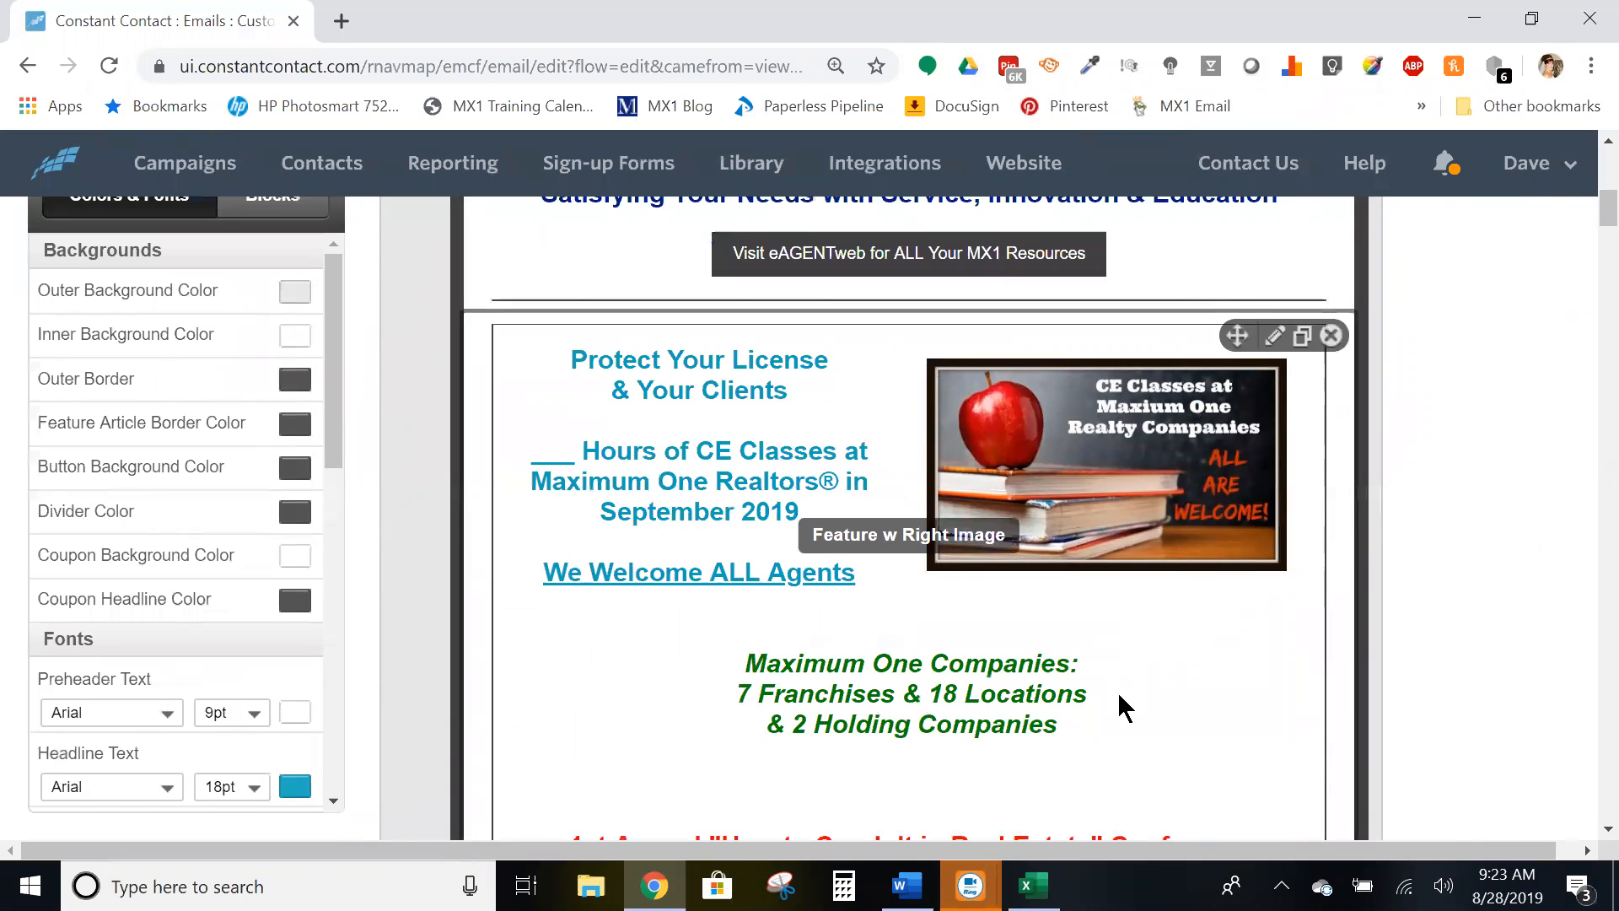
{"action": "left_click", "coordinate": [1096, 662]}
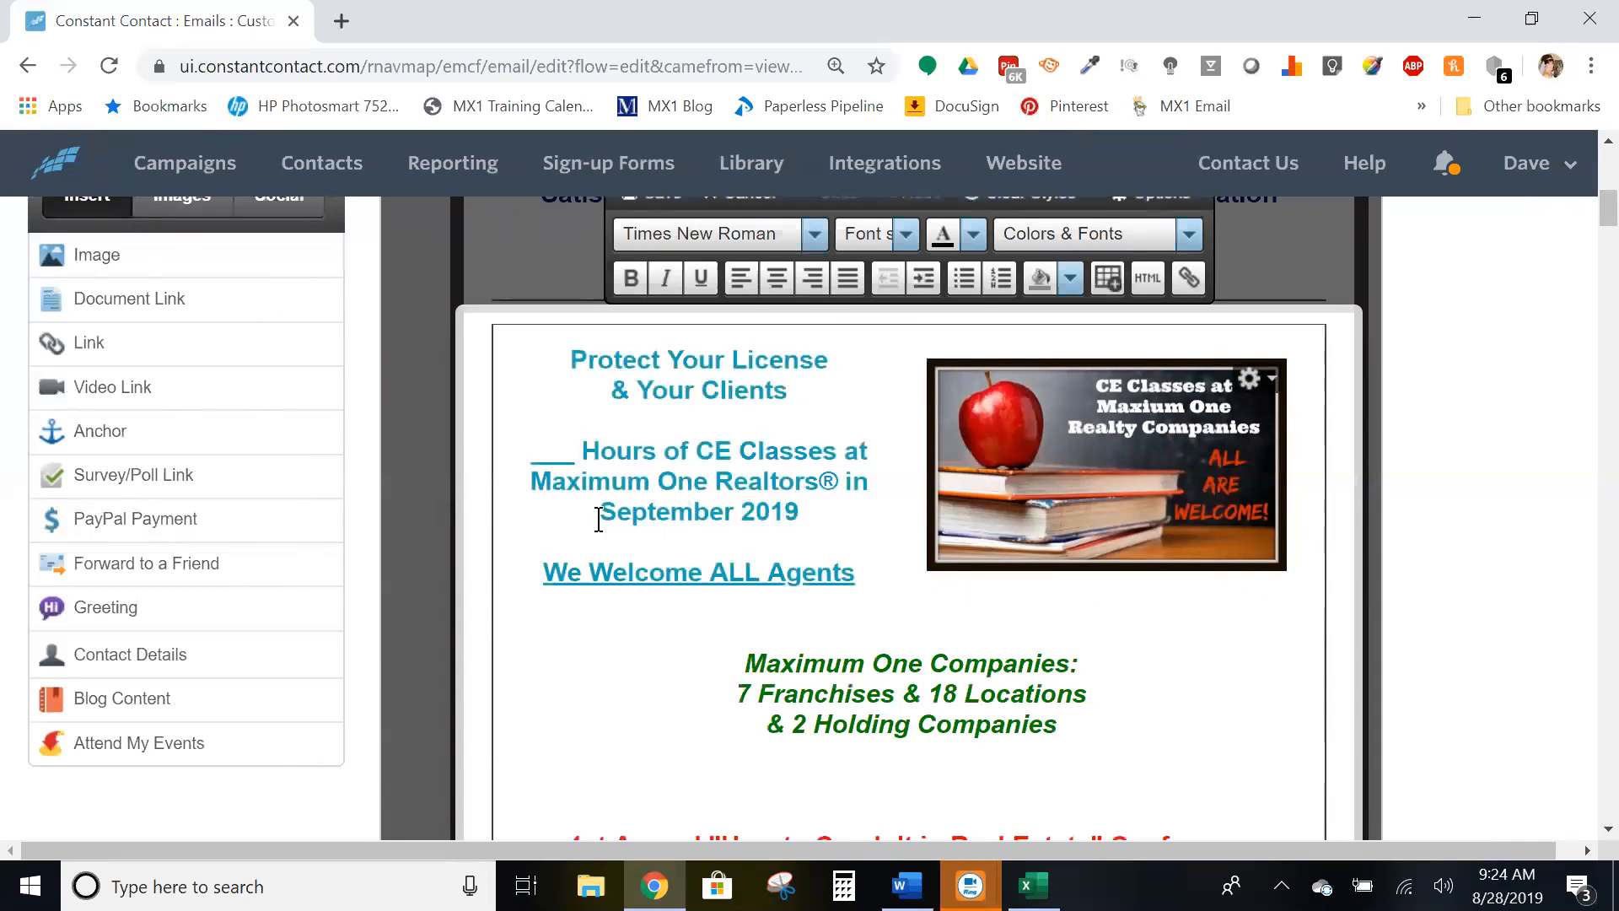
{"action": "scroll", "coordinate": [805, 504], "scroll_direction": "down", "scroll_amount": 6}
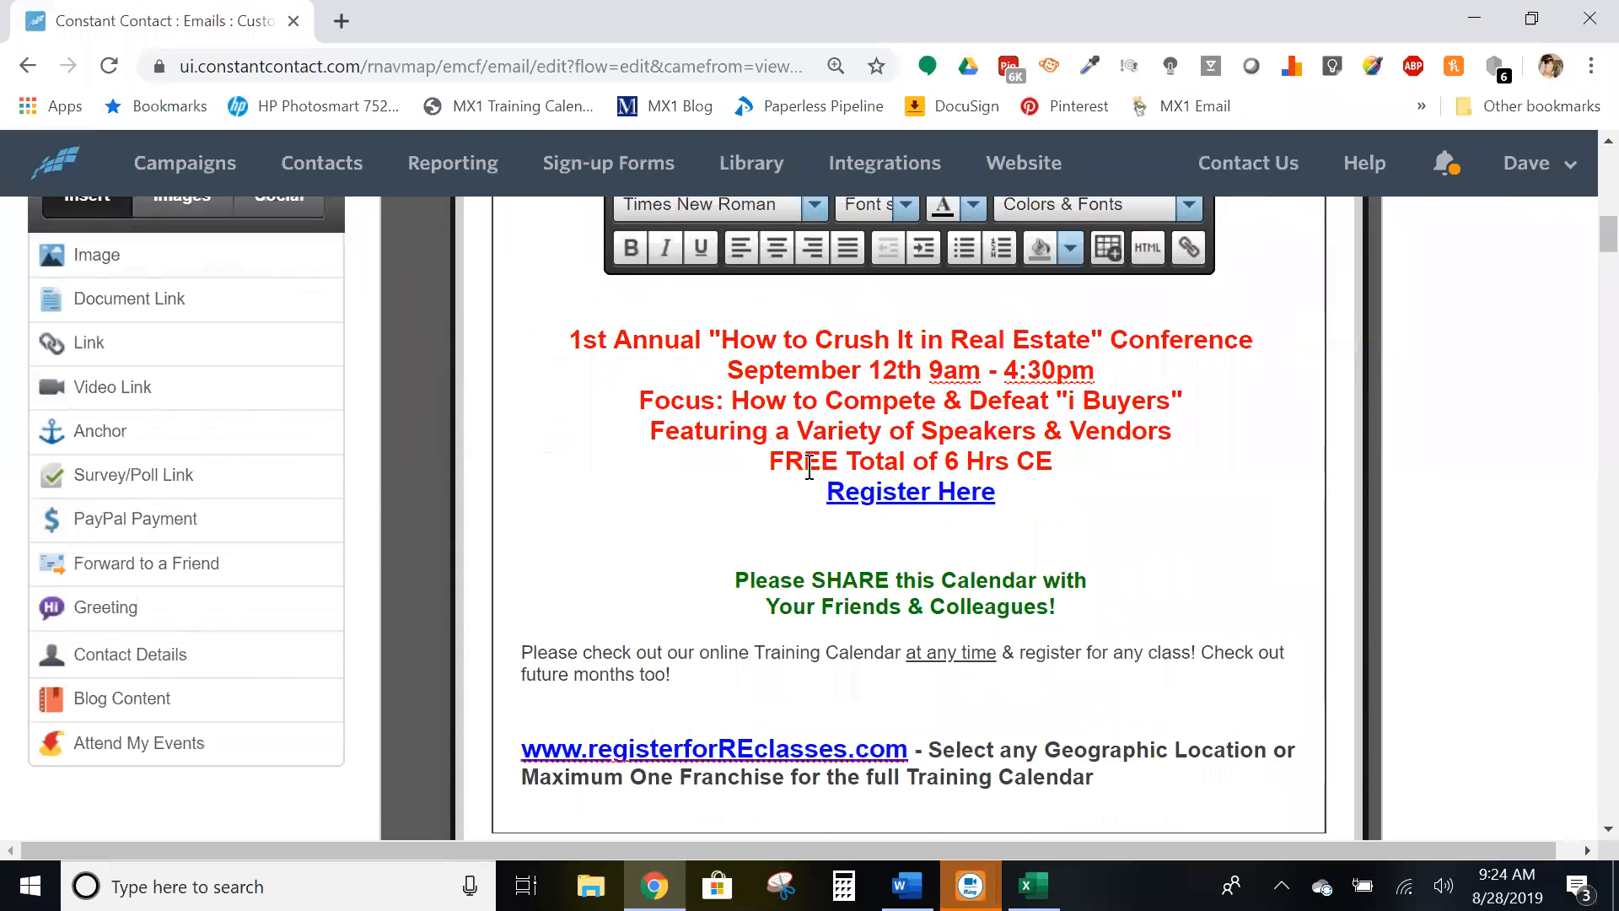
{"action": "scroll", "coordinate": [809, 466], "scroll_direction": "up", "scroll_amount": 3}
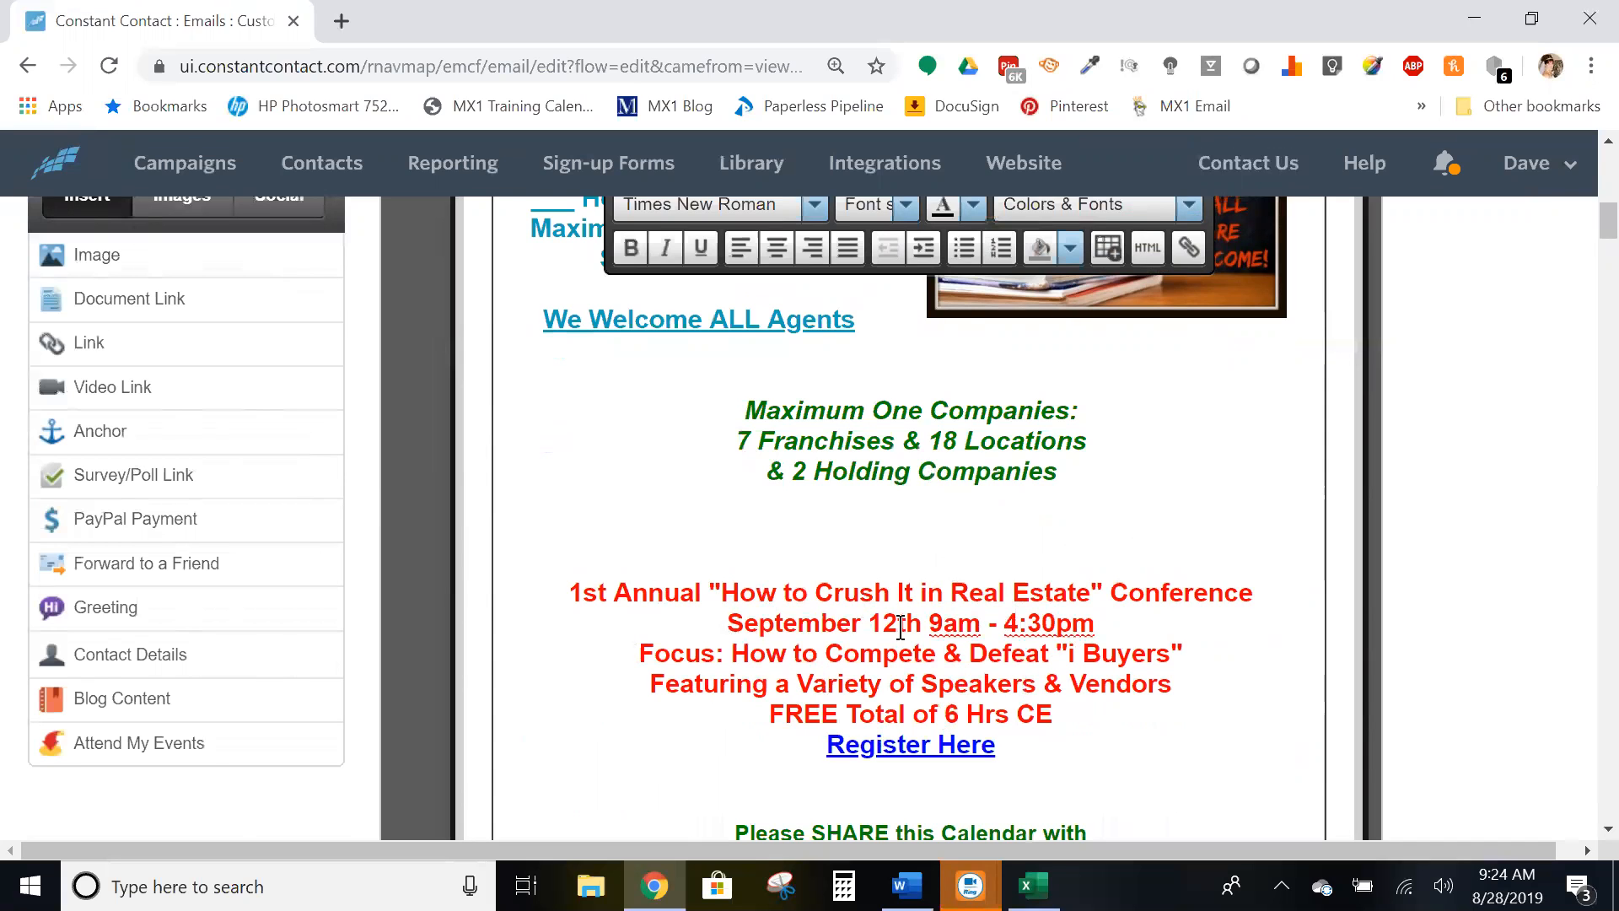
{"action": "scroll", "coordinate": [958, 580], "scroll_direction": "down", "scroll_amount": 3}
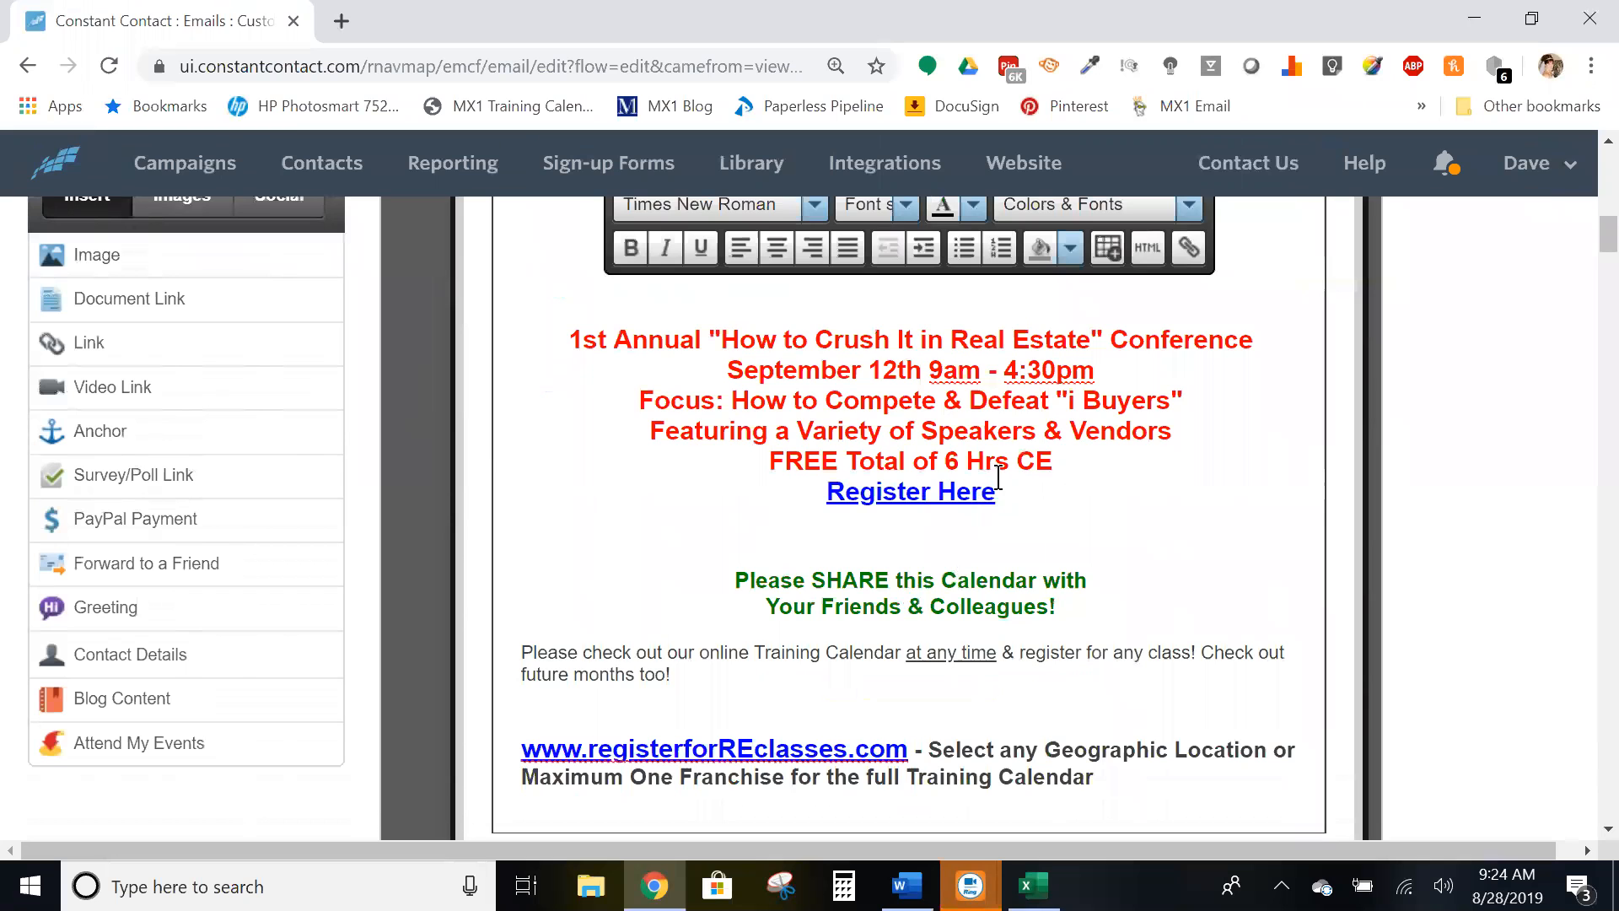
Check the rest of the feature block with the CE classes image and save it without changes.
{"action": "scroll", "coordinate": [998, 477], "scroll_direction": "down", "scroll_amount": 1}
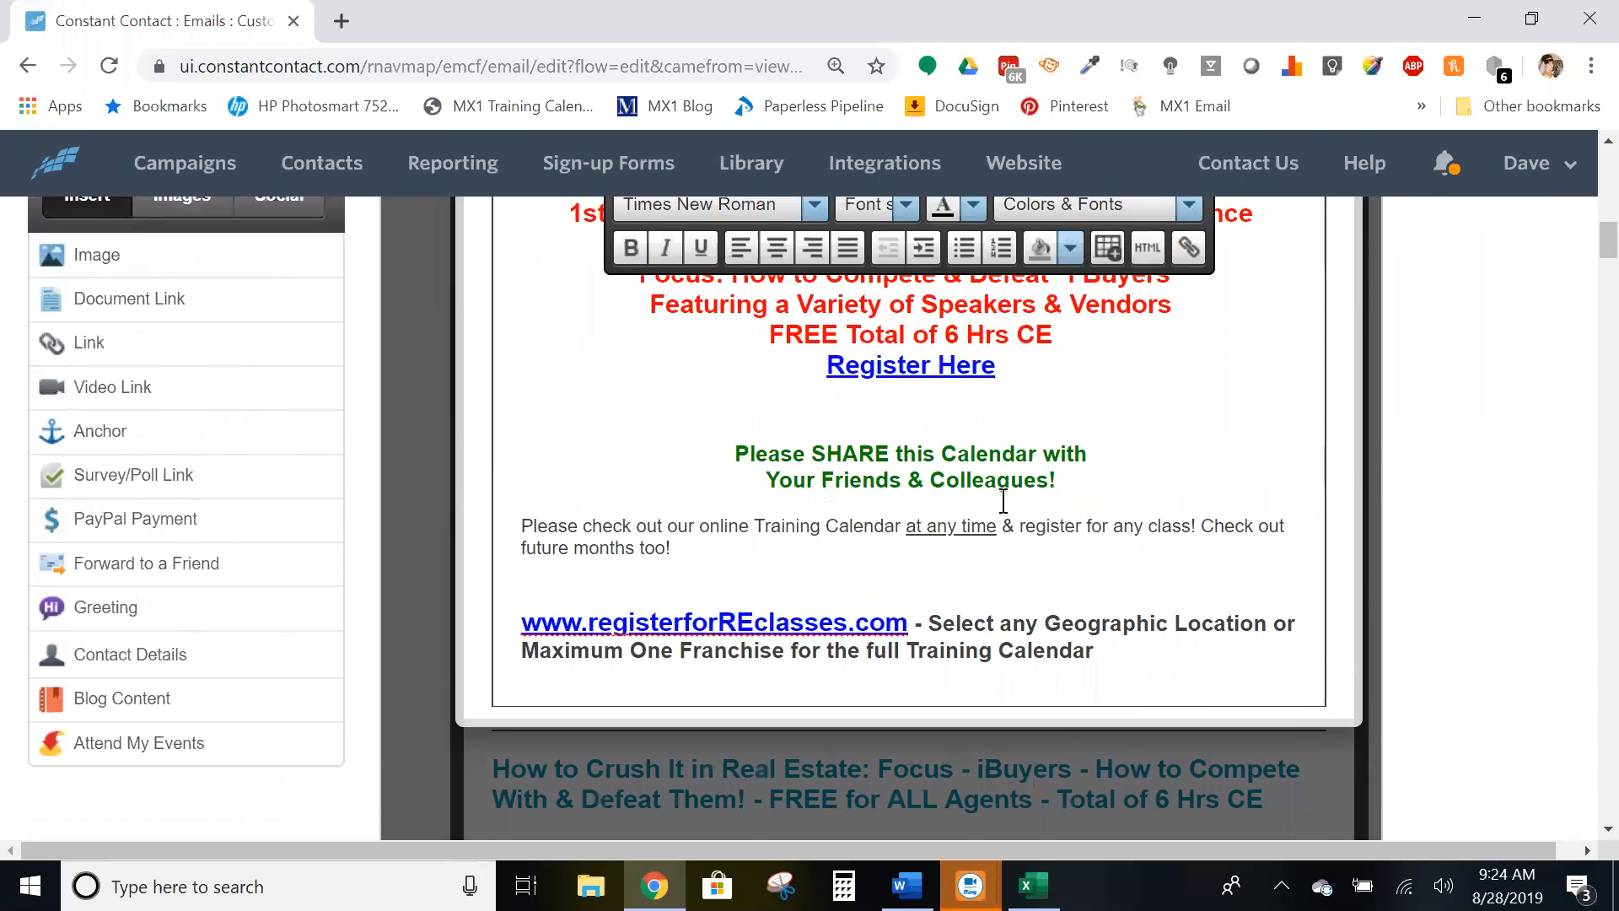
{"action": "scroll", "coordinate": [1071, 506], "scroll_direction": "up", "scroll_amount": 6}
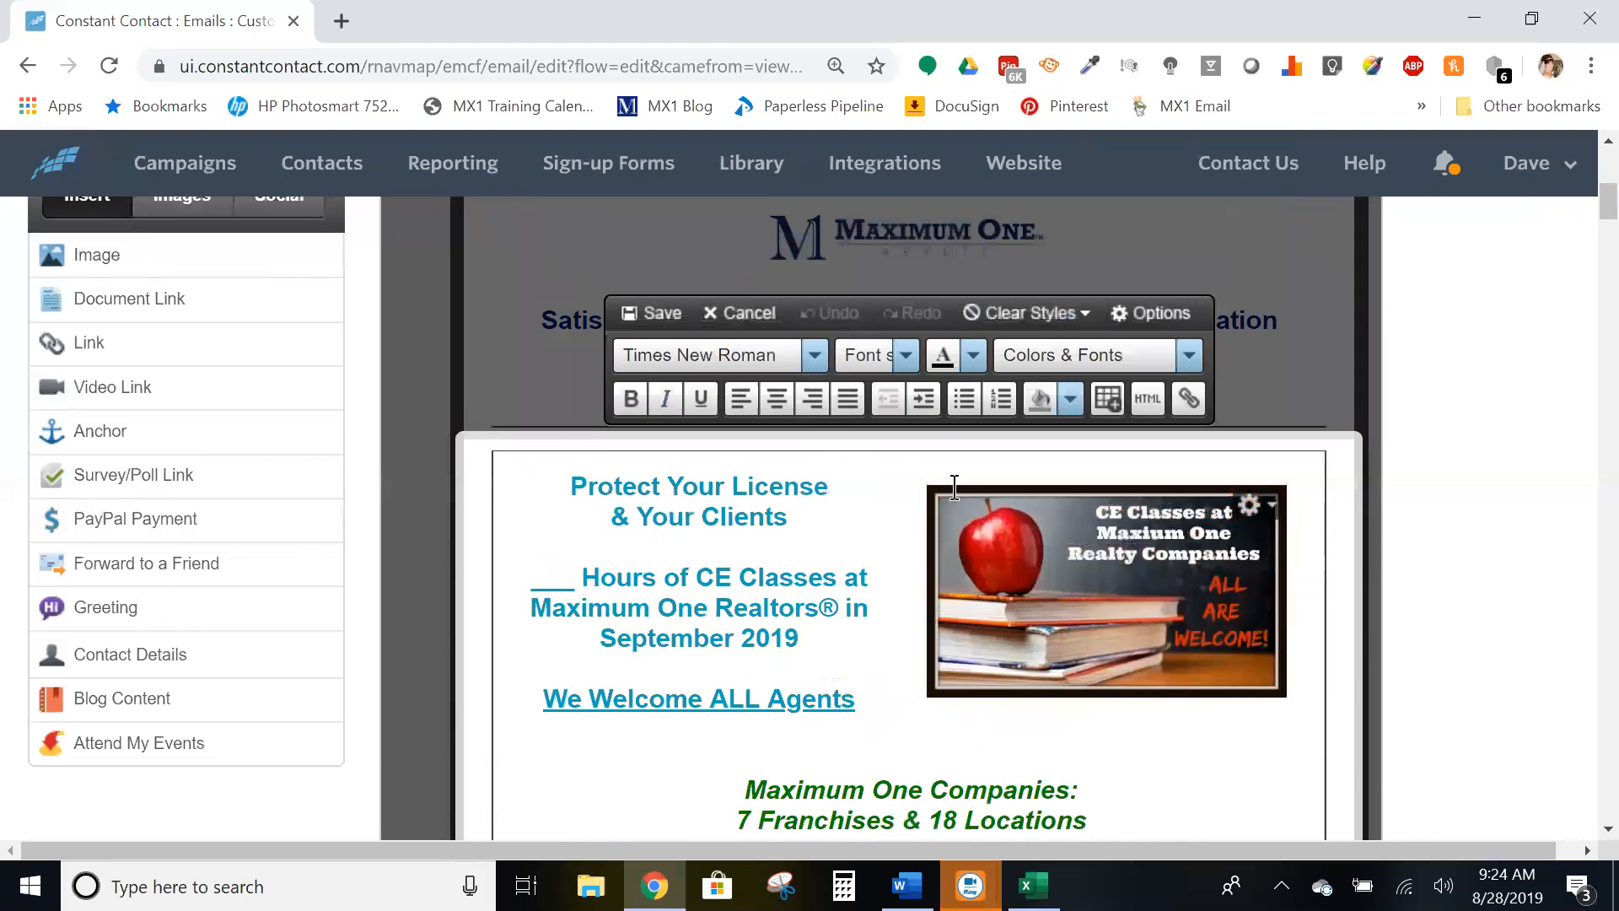
{"action": "left_click", "coordinate": [671, 314]}
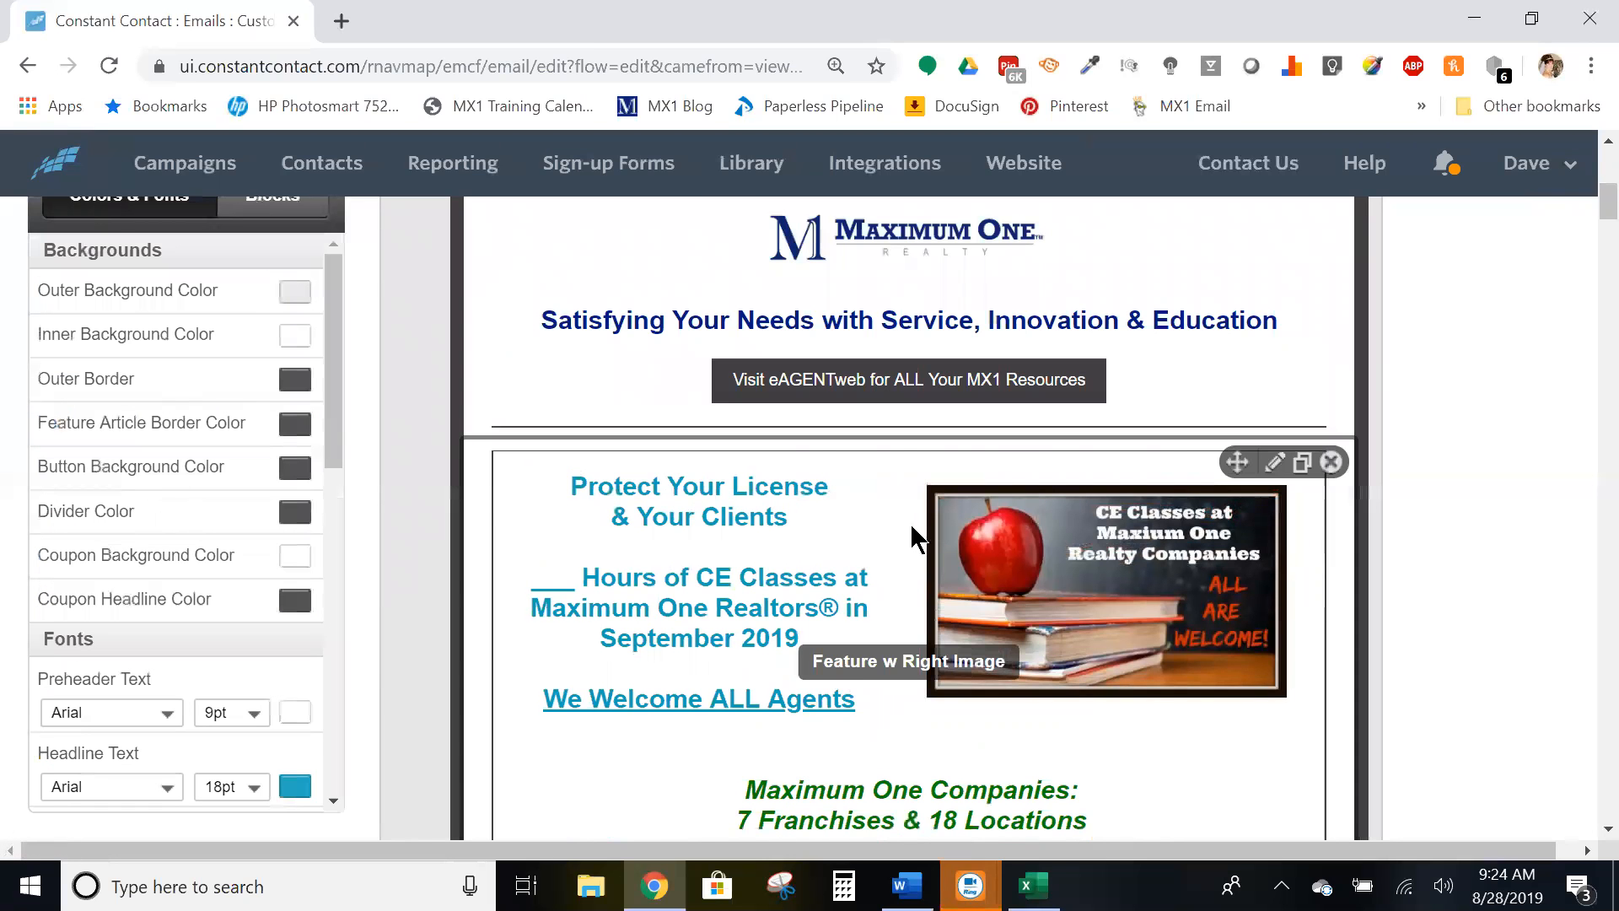
Examine the iBuyers conference article's speakers, topic, location and course credit details, down to the September 2019 class list.
{"action": "scroll", "coordinate": [917, 525], "scroll_direction": "down", "scroll_amount": 10}
{"action": "scroll", "coordinate": [1049, 524], "scroll_direction": "down", "scroll_amount": 4}
{"action": "scroll", "coordinate": [1048, 524], "scroll_direction": "up", "scroll_amount": 4}
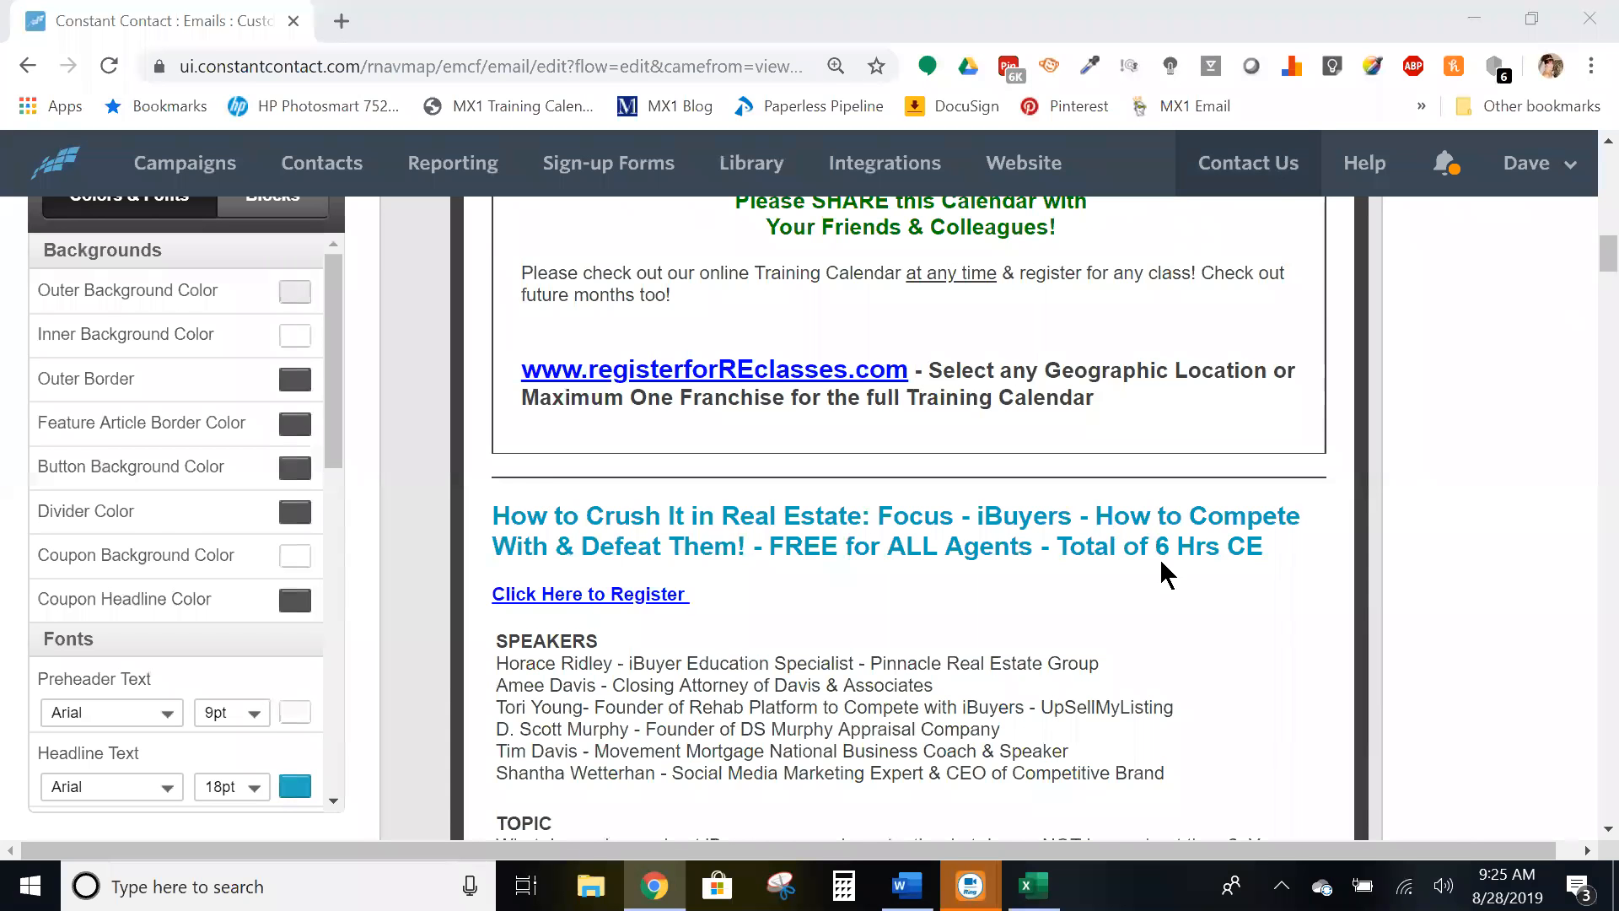
{"action": "scroll", "coordinate": [1160, 560], "scroll_direction": "down", "scroll_amount": 13}
{"action": "scroll", "coordinate": [1157, 558], "scroll_direction": "down", "scroll_amount": 6}
{"action": "scroll", "coordinate": [1160, 556], "scroll_direction": "up", "scroll_amount": 11}
{"action": "scroll", "coordinate": [1177, 553], "scroll_direction": "down", "scroll_amount": 17}
{"action": "scroll", "coordinate": [1069, 504], "scroll_direction": "up", "scroll_amount": 6}
{"action": "scroll", "coordinate": [1075, 514], "scroll_direction": "up", "scroll_amount": 13}
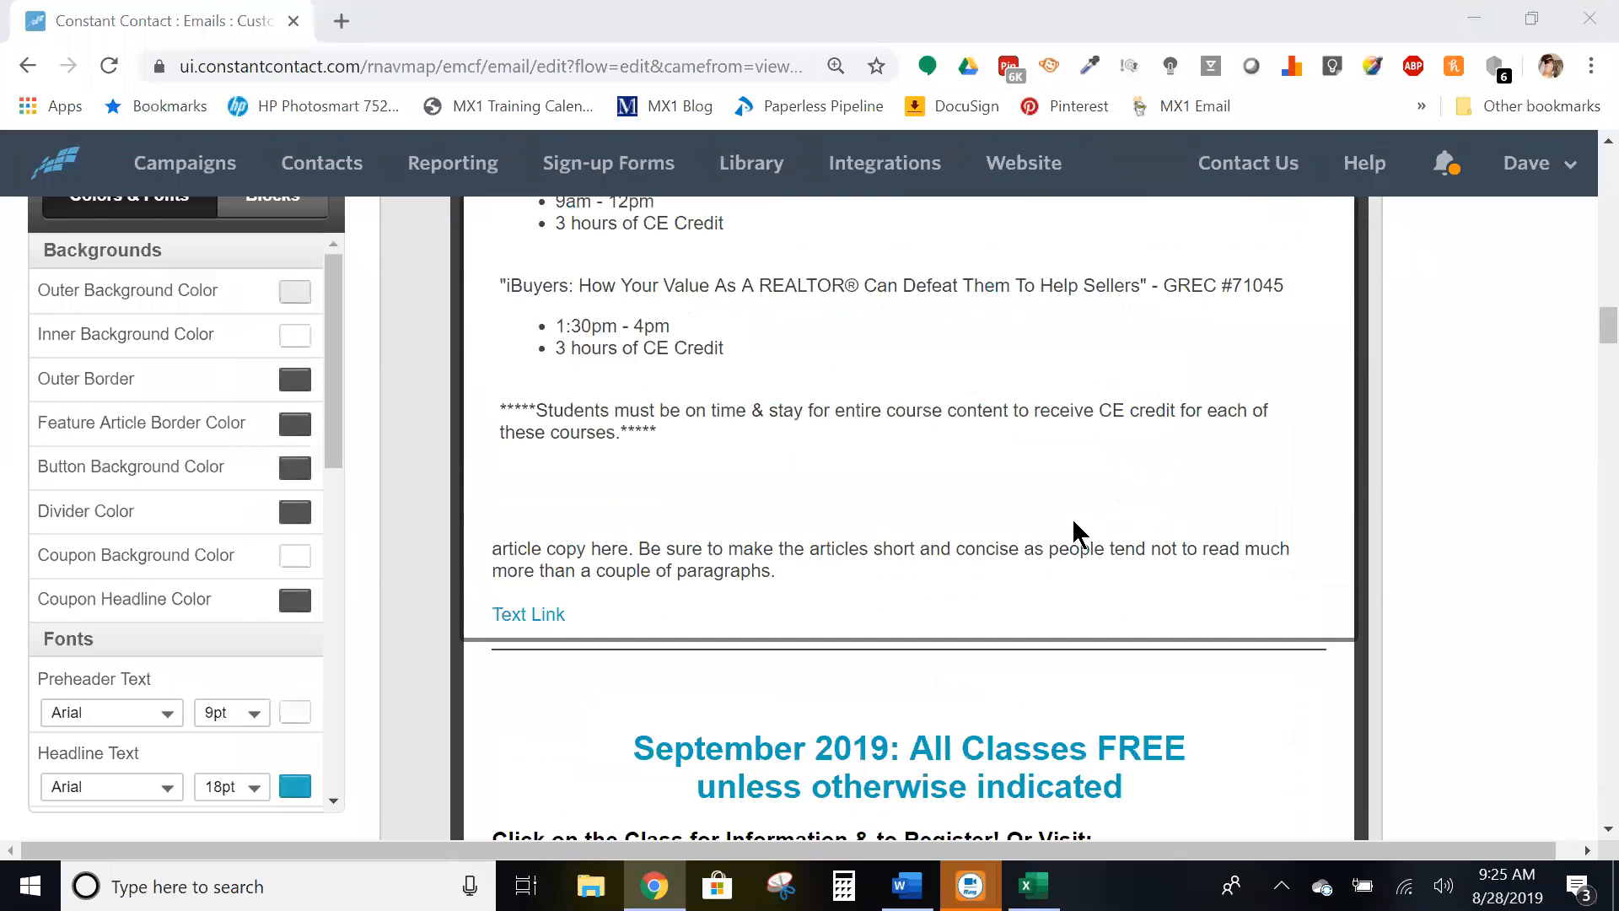
{"action": "scroll", "coordinate": [982, 494], "scroll_direction": "up", "scroll_amount": 5}
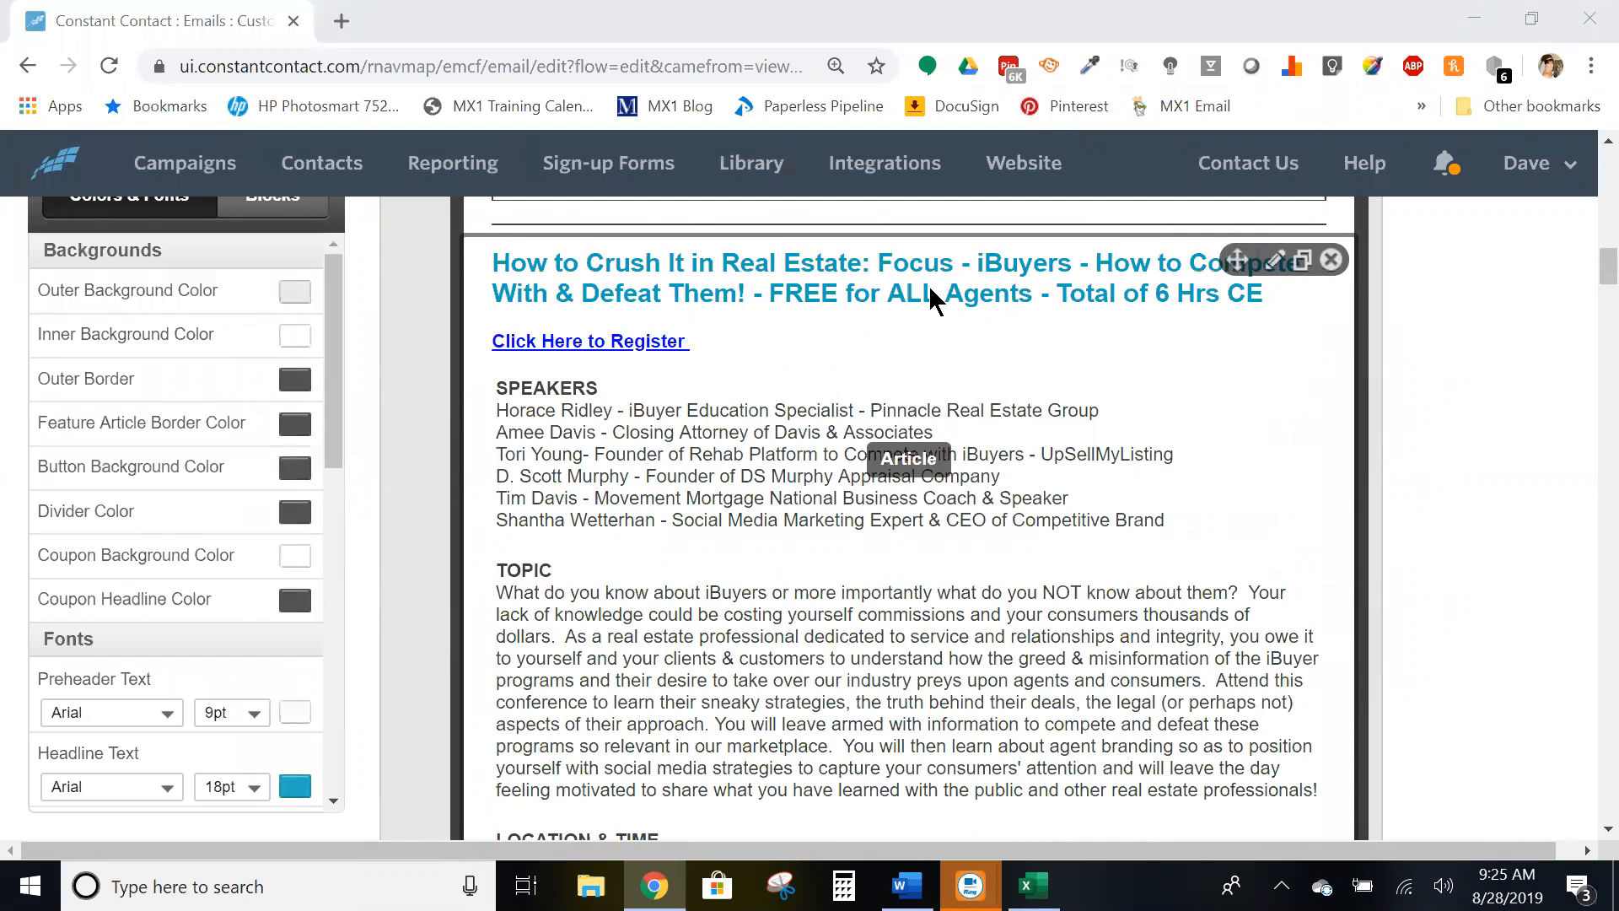
{"action": "scroll", "coordinate": [943, 352], "scroll_direction": "down", "scroll_amount": 2}
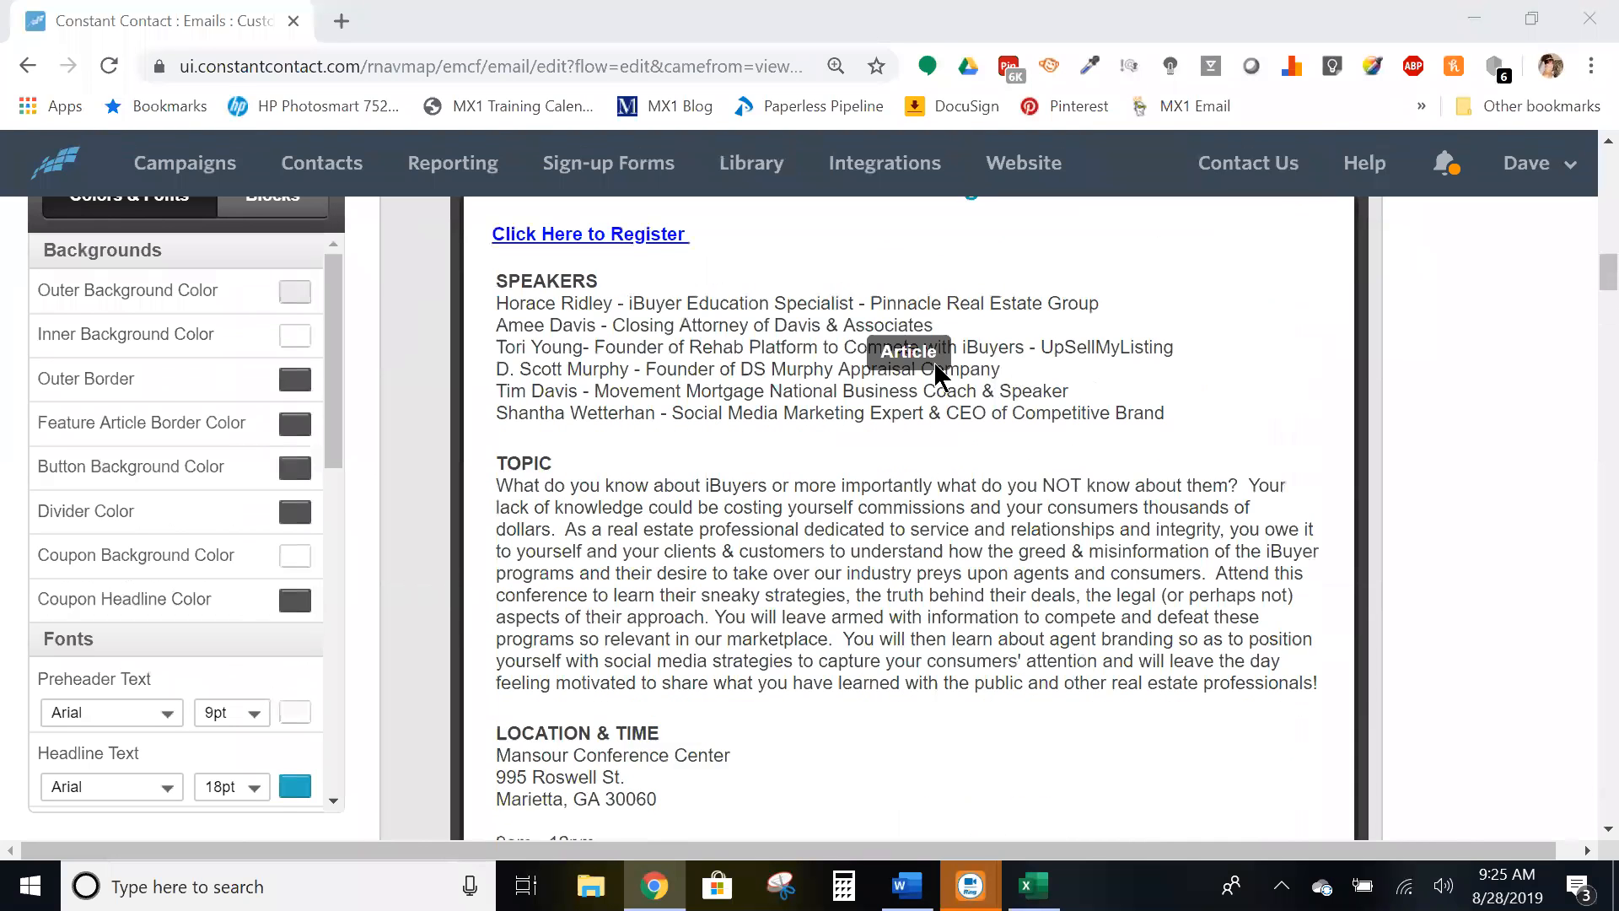
{"action": "scroll", "coordinate": [932, 359], "scroll_direction": "up", "scroll_amount": 2}
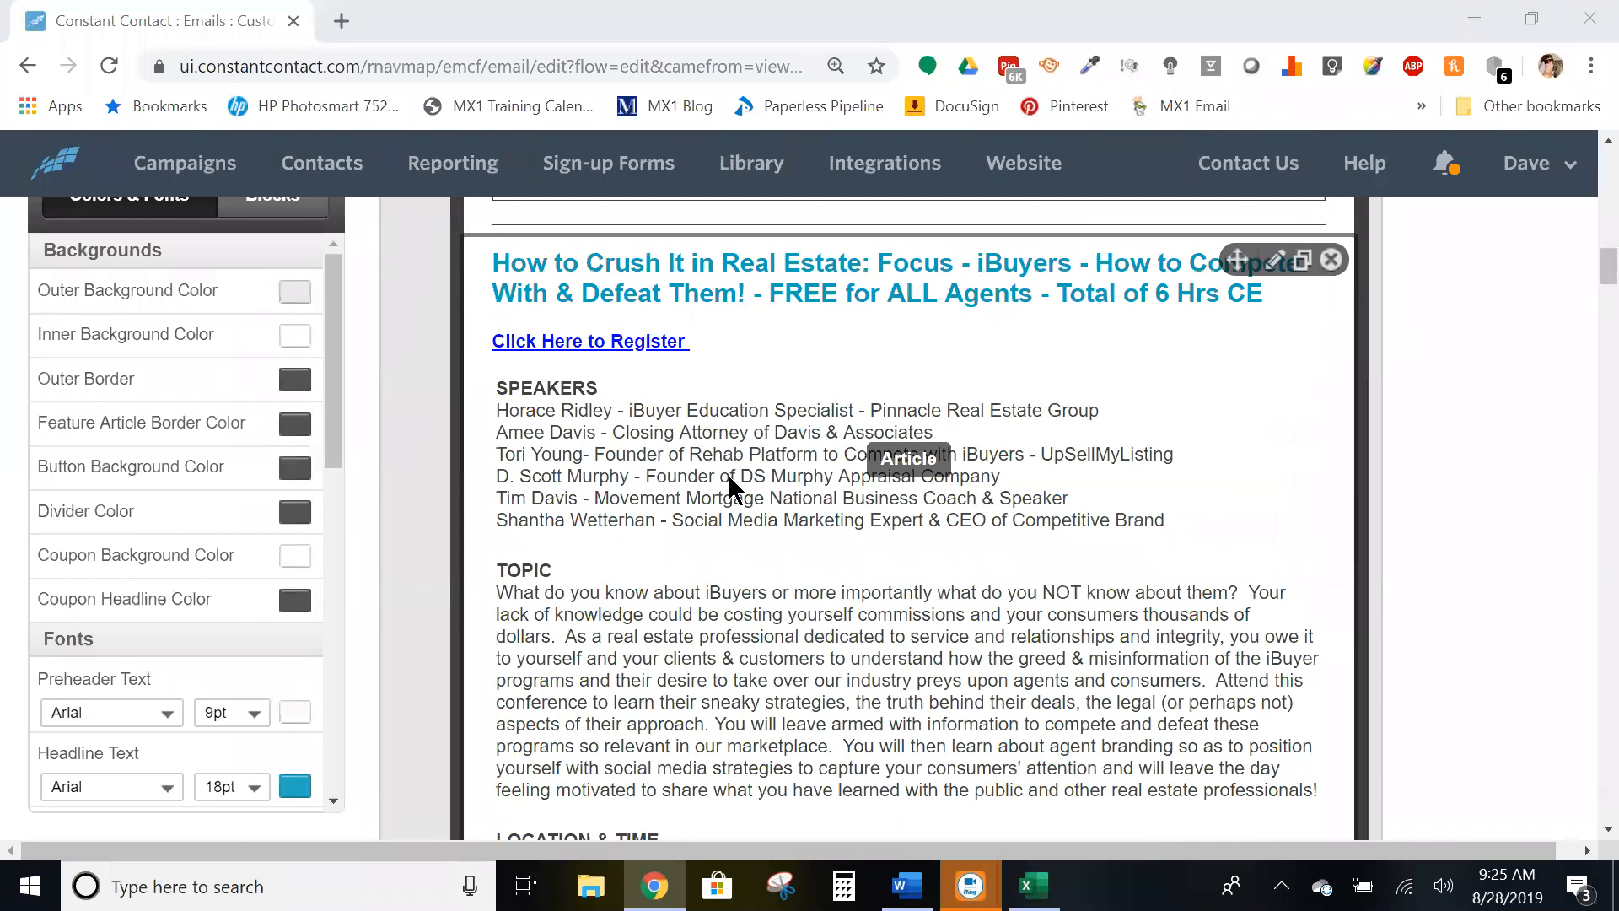
{"action": "scroll", "coordinate": [771, 425], "scroll_direction": "down", "scroll_amount": 9}
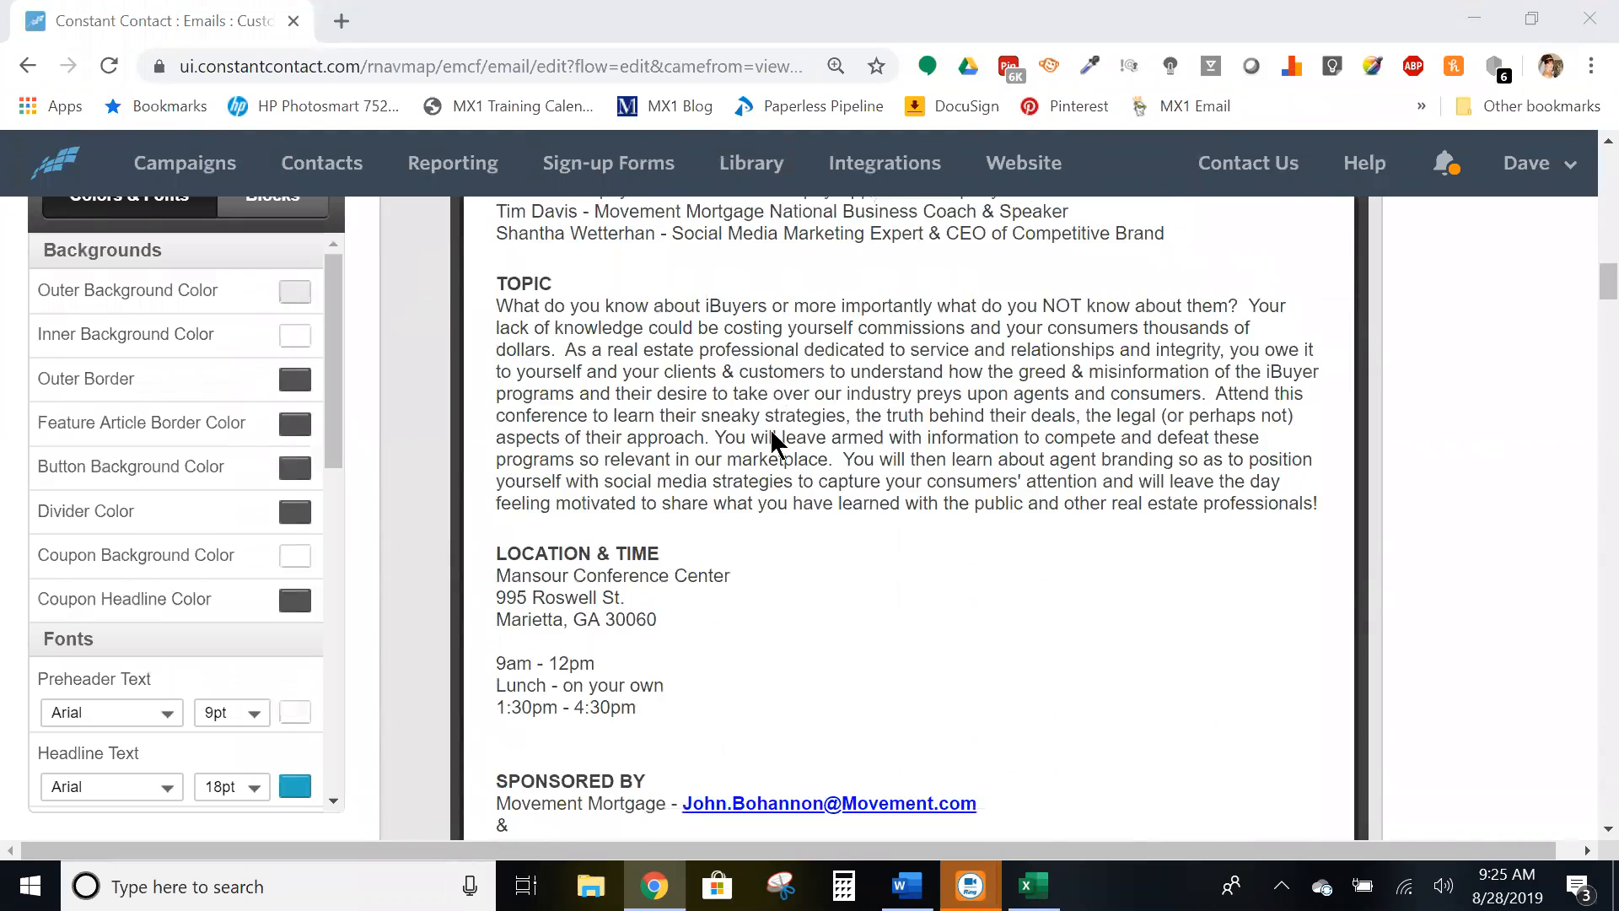
{"action": "scroll", "coordinate": [784, 434], "scroll_direction": "down", "scroll_amount": 5}
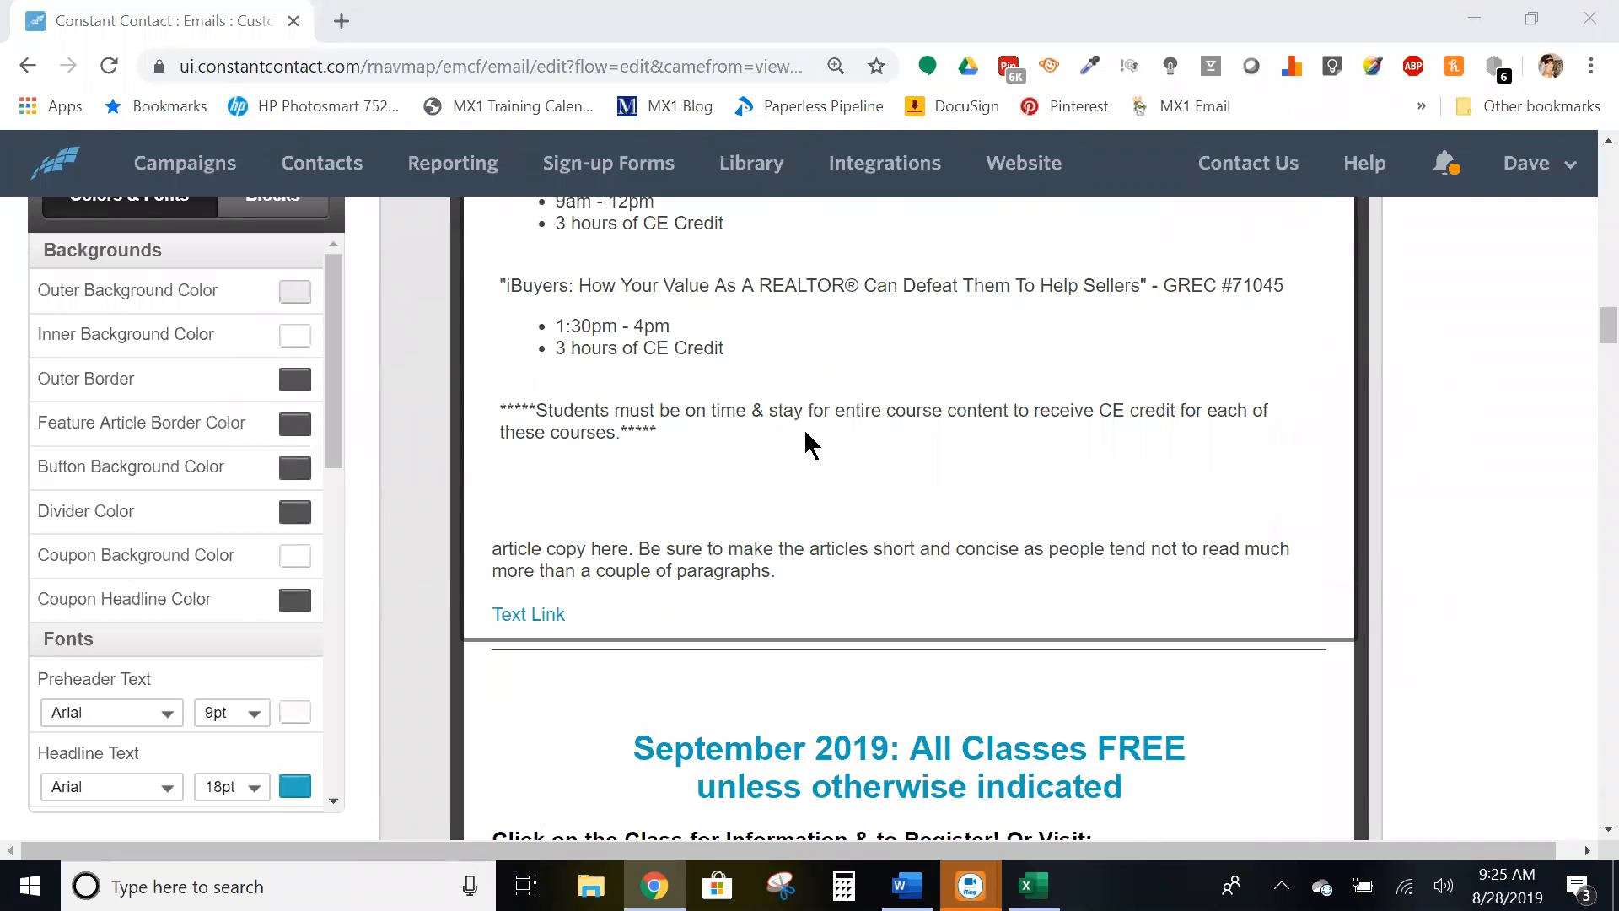
{"action": "scroll", "coordinate": [894, 405], "scroll_direction": "up", "scroll_amount": 1}
{"action": "scroll", "coordinate": [898, 405], "scroll_direction": "down", "scroll_amount": 1}
{"action": "scroll", "coordinate": [928, 438], "scroll_direction": "up", "scroll_amount": 3}
{"action": "scroll", "coordinate": [957, 447], "scroll_direction": "up", "scroll_amount": 6}
{"action": "scroll", "coordinate": [968, 450], "scroll_direction": "up", "scroll_amount": 5}
{"action": "scroll", "coordinate": [974, 452], "scroll_direction": "down", "scroll_amount": 15}
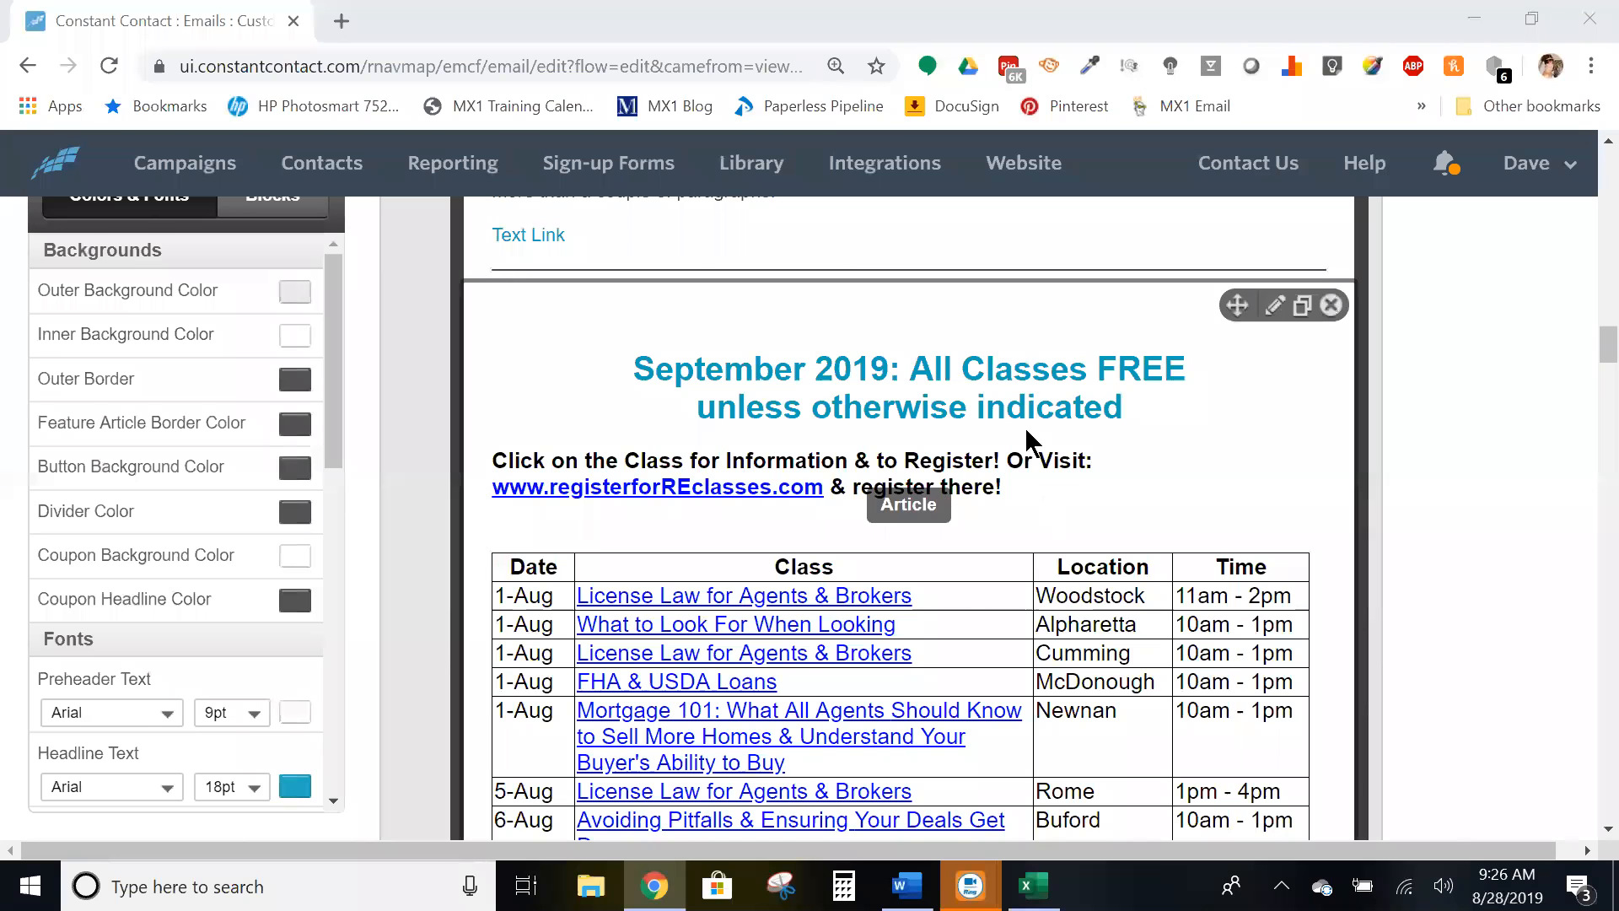
Open the September 2019 classes article for editing and look through its table of August classes.
{"action": "left_click", "coordinate": [1157, 460]}
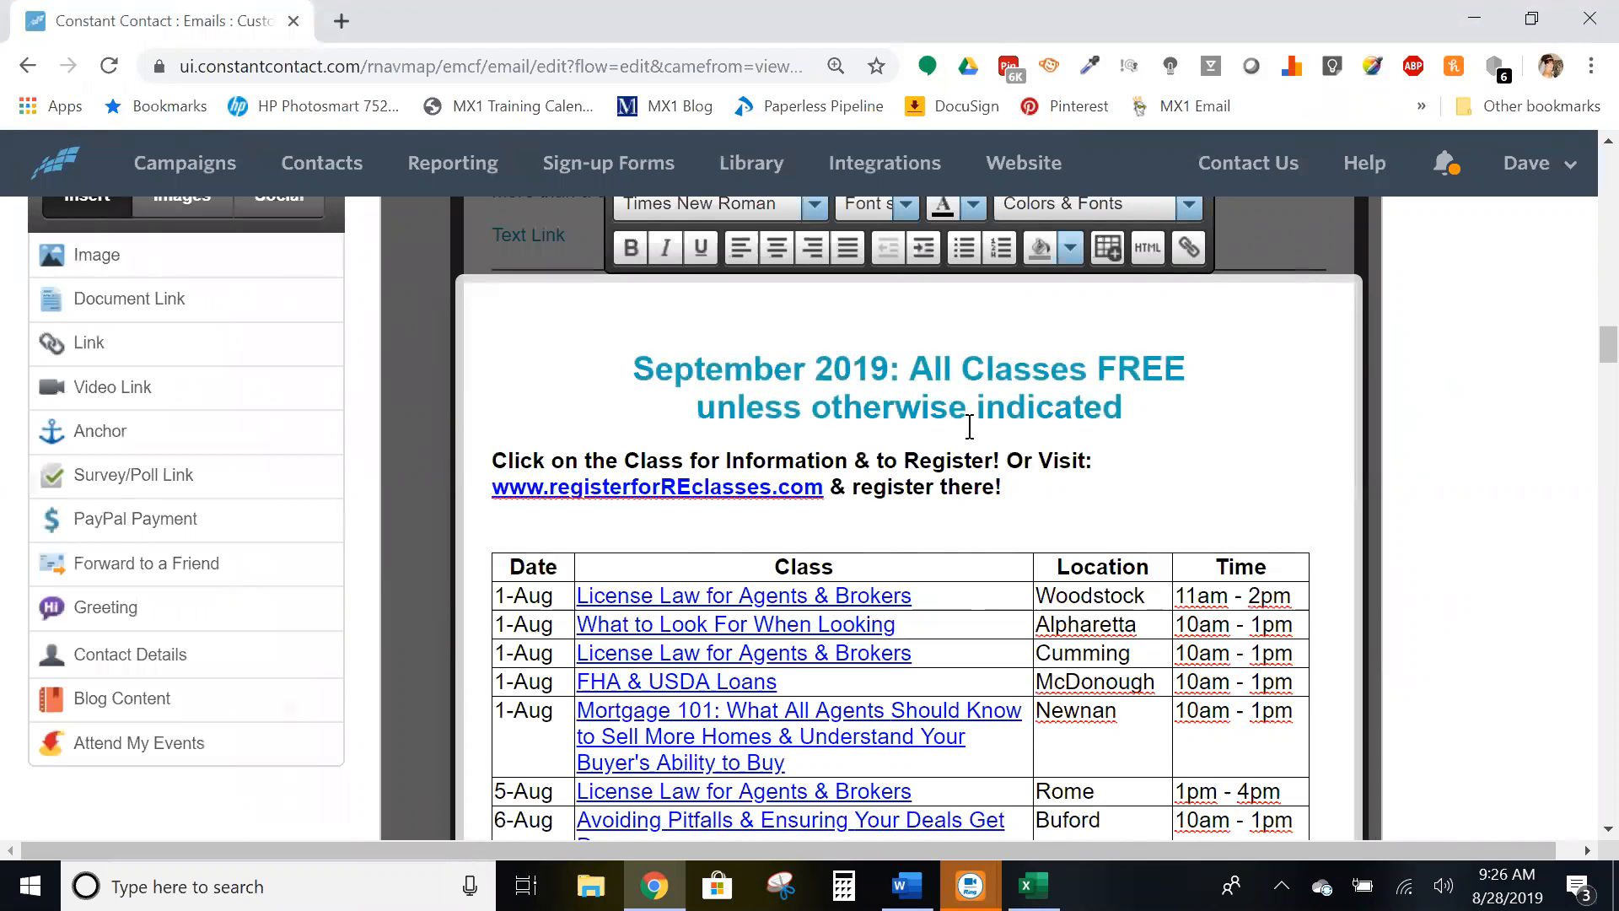
{"action": "scroll", "coordinate": [974, 432], "scroll_direction": "down", "scroll_amount": 5}
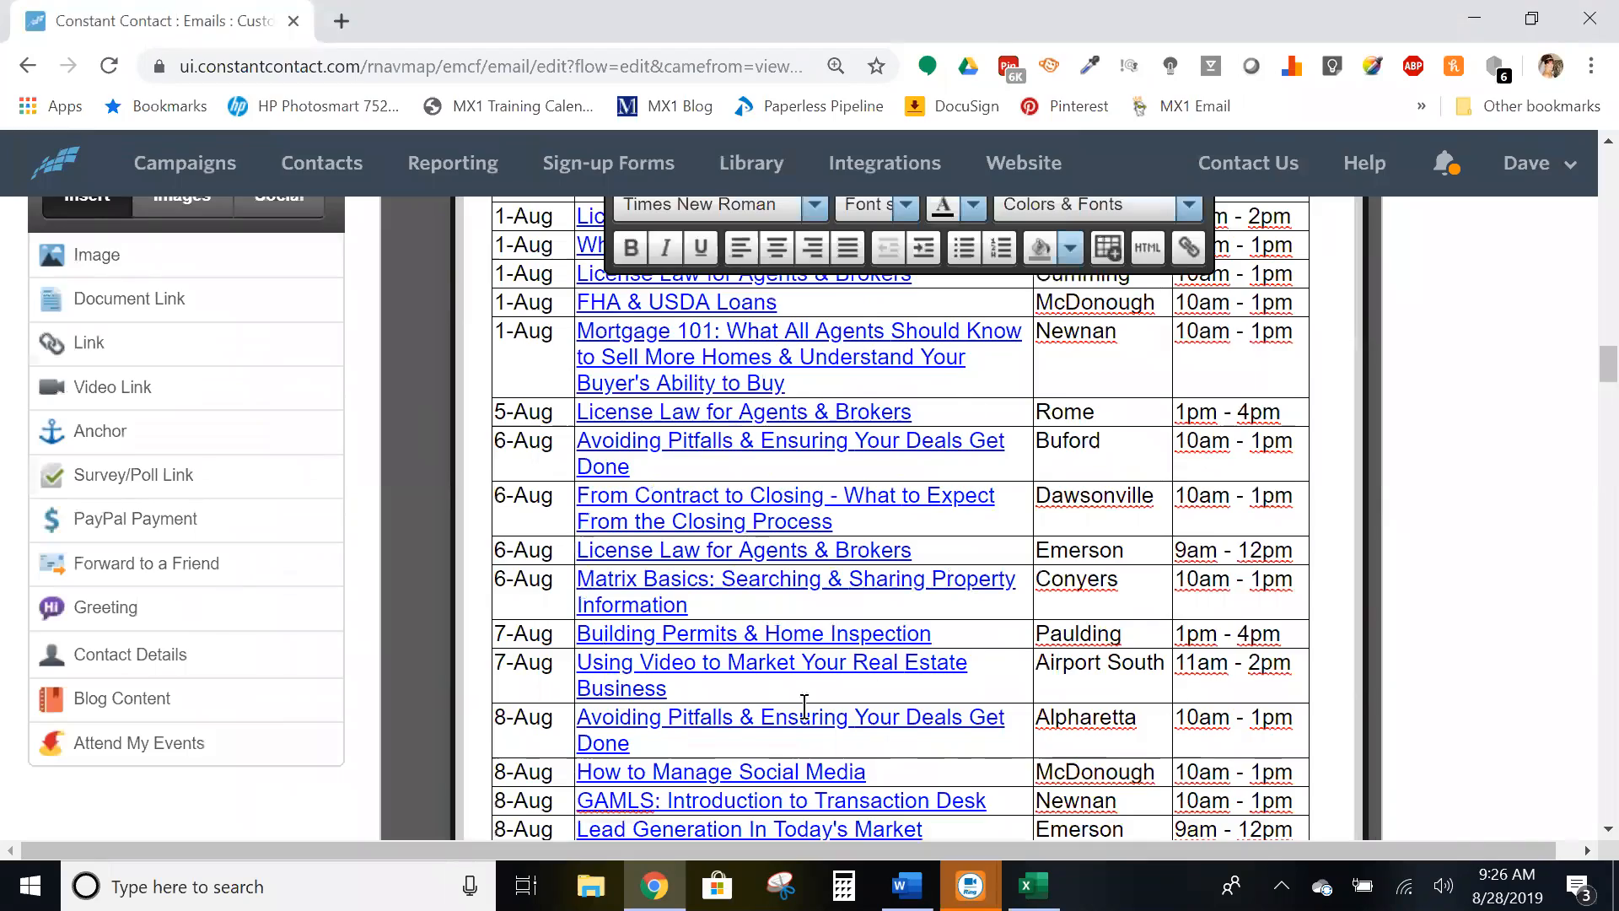
{"action": "scroll", "coordinate": [987, 661], "scroll_direction": "down", "scroll_amount": 12}
{"action": "scroll", "coordinate": [990, 659], "scroll_direction": "down", "scroll_amount": 20}
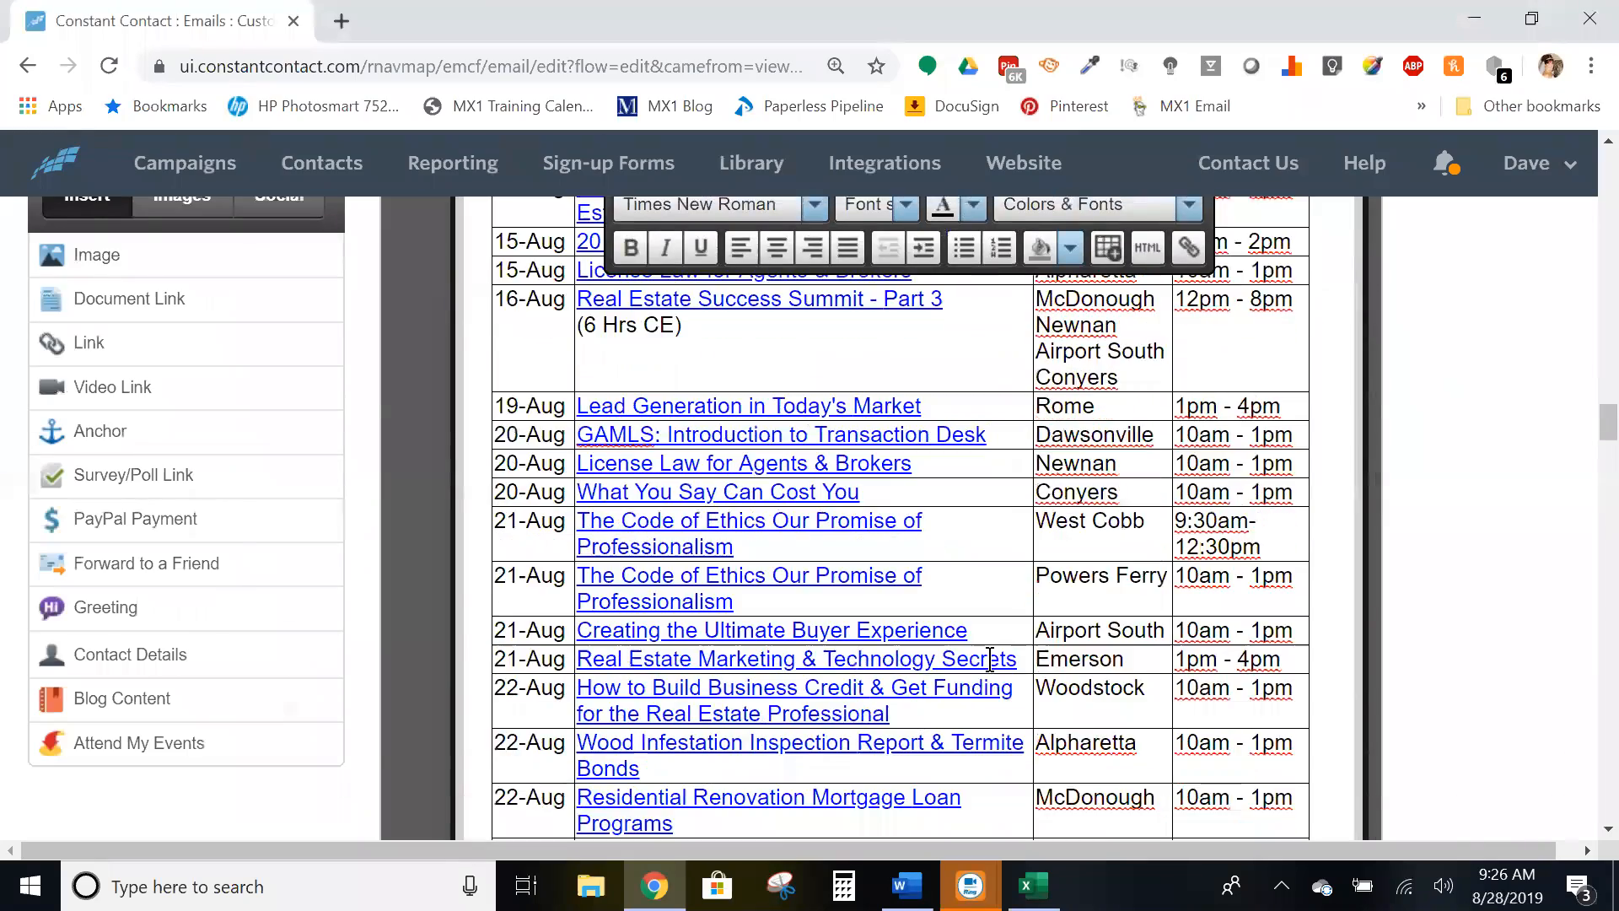
{"action": "scroll", "coordinate": [990, 659], "scroll_direction": "up", "scroll_amount": 20}
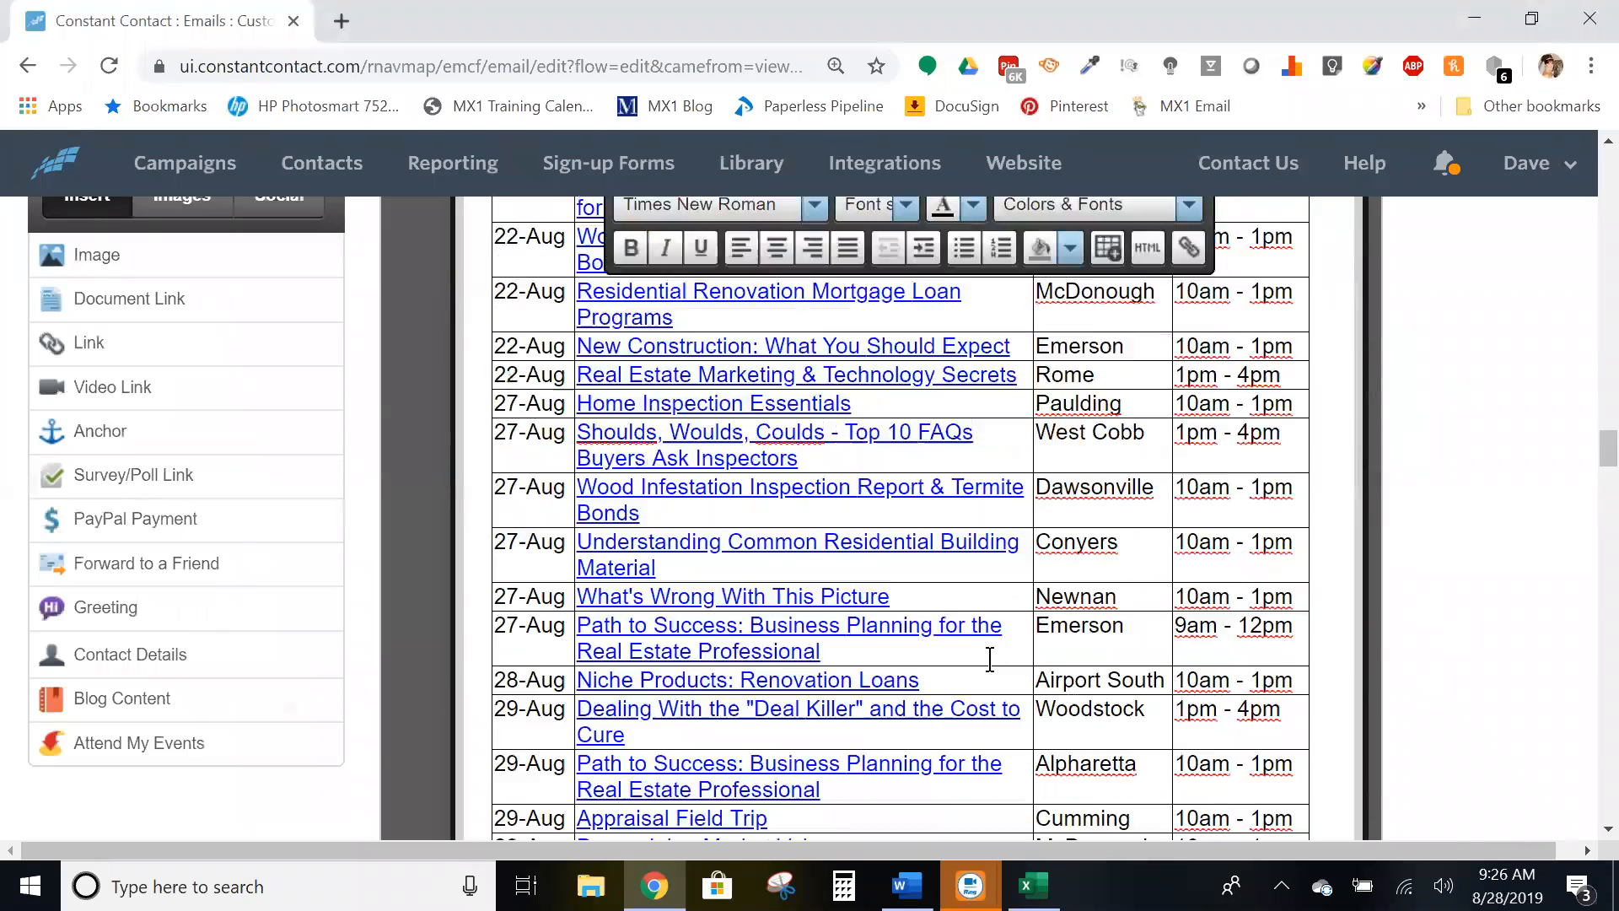
{"action": "scroll", "coordinate": [989, 656], "scroll_direction": "down", "scroll_amount": 7}
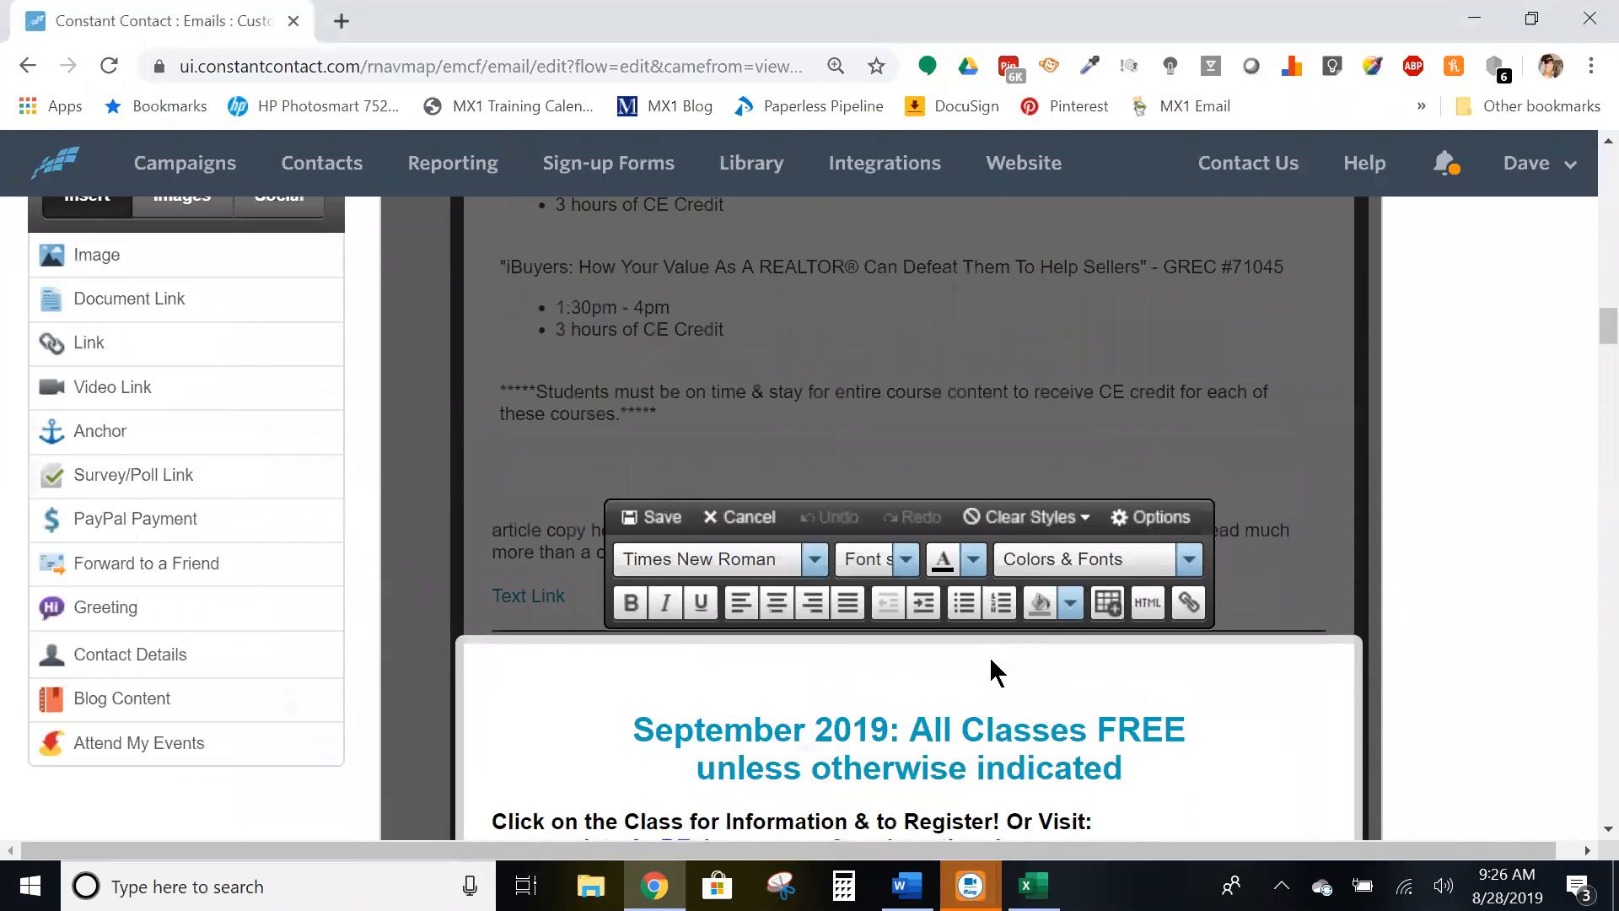
Add five blank lines between the registration link text and the August class table, and save the article.
{"action": "left_click", "coordinate": [756, 516]}
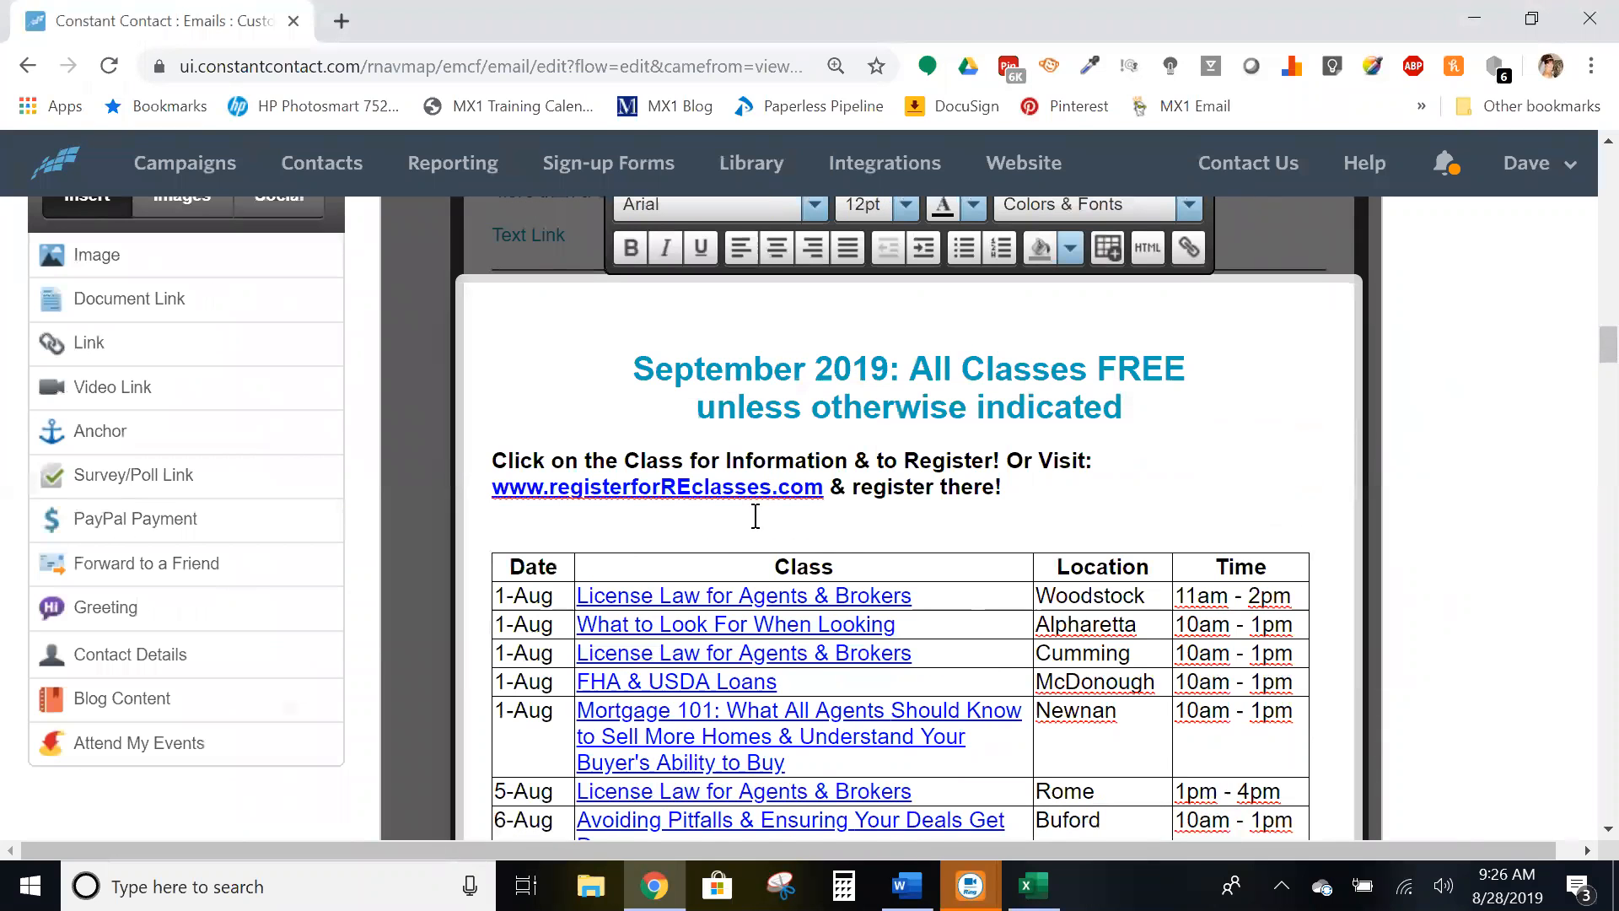
{"action": "key", "text": "Return"}
{"action": "key", "text": "Return"}
{"action": "key", "text": "Return"}
{"action": "key", "text": "Return"}
{"action": "key", "text": "Return"}
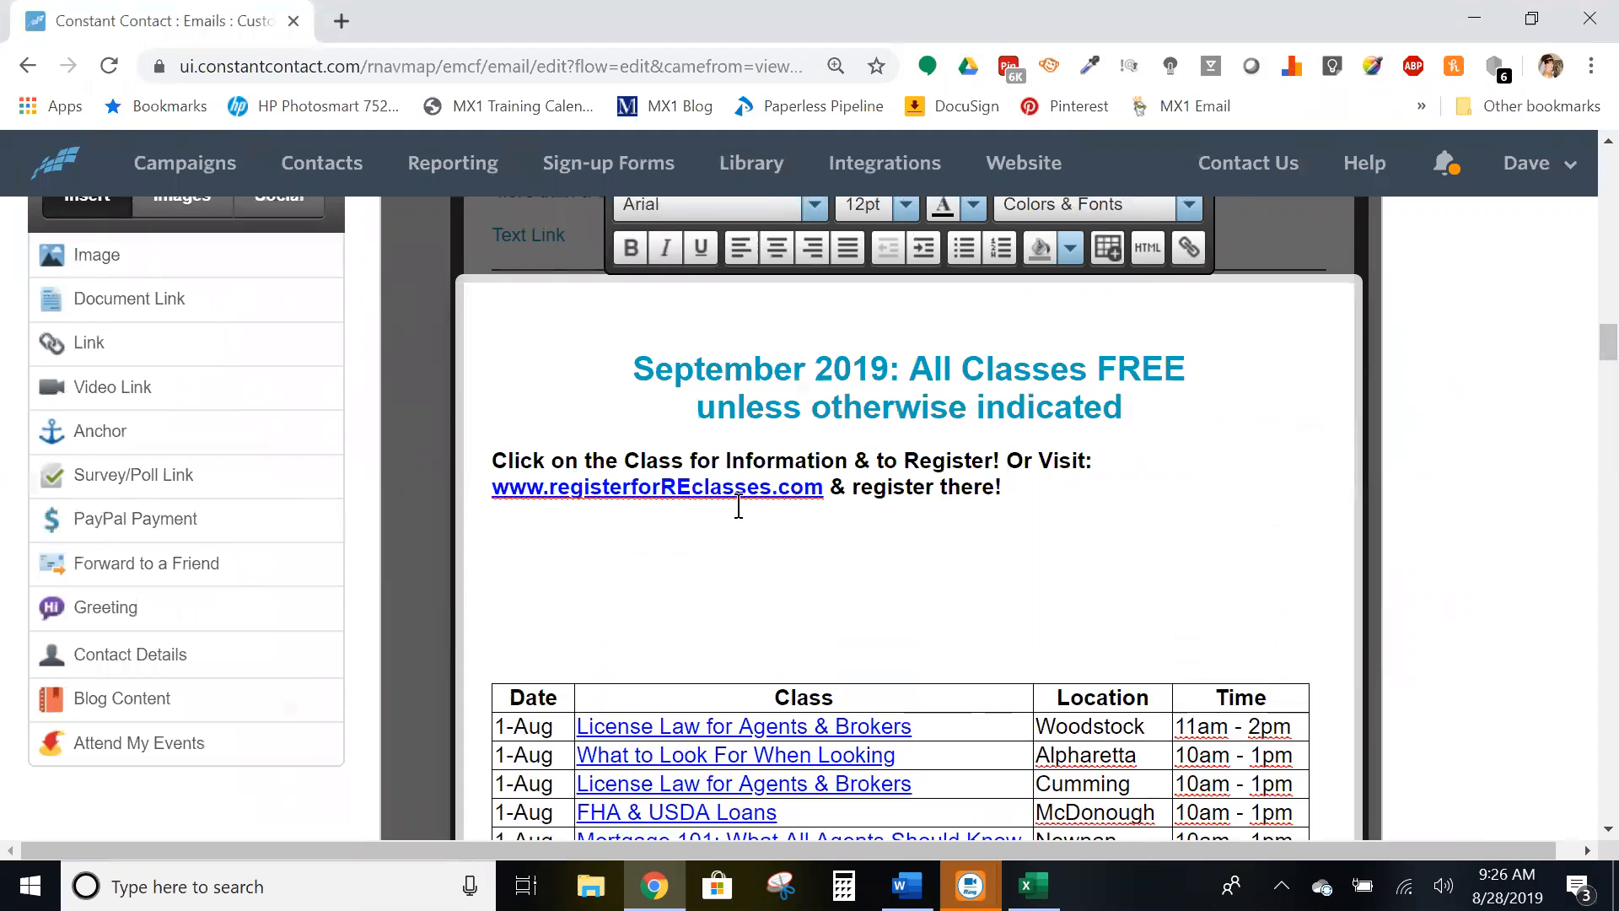
{"action": "scroll", "coordinate": [674, 405], "scroll_direction": "up", "scroll_amount": 4}
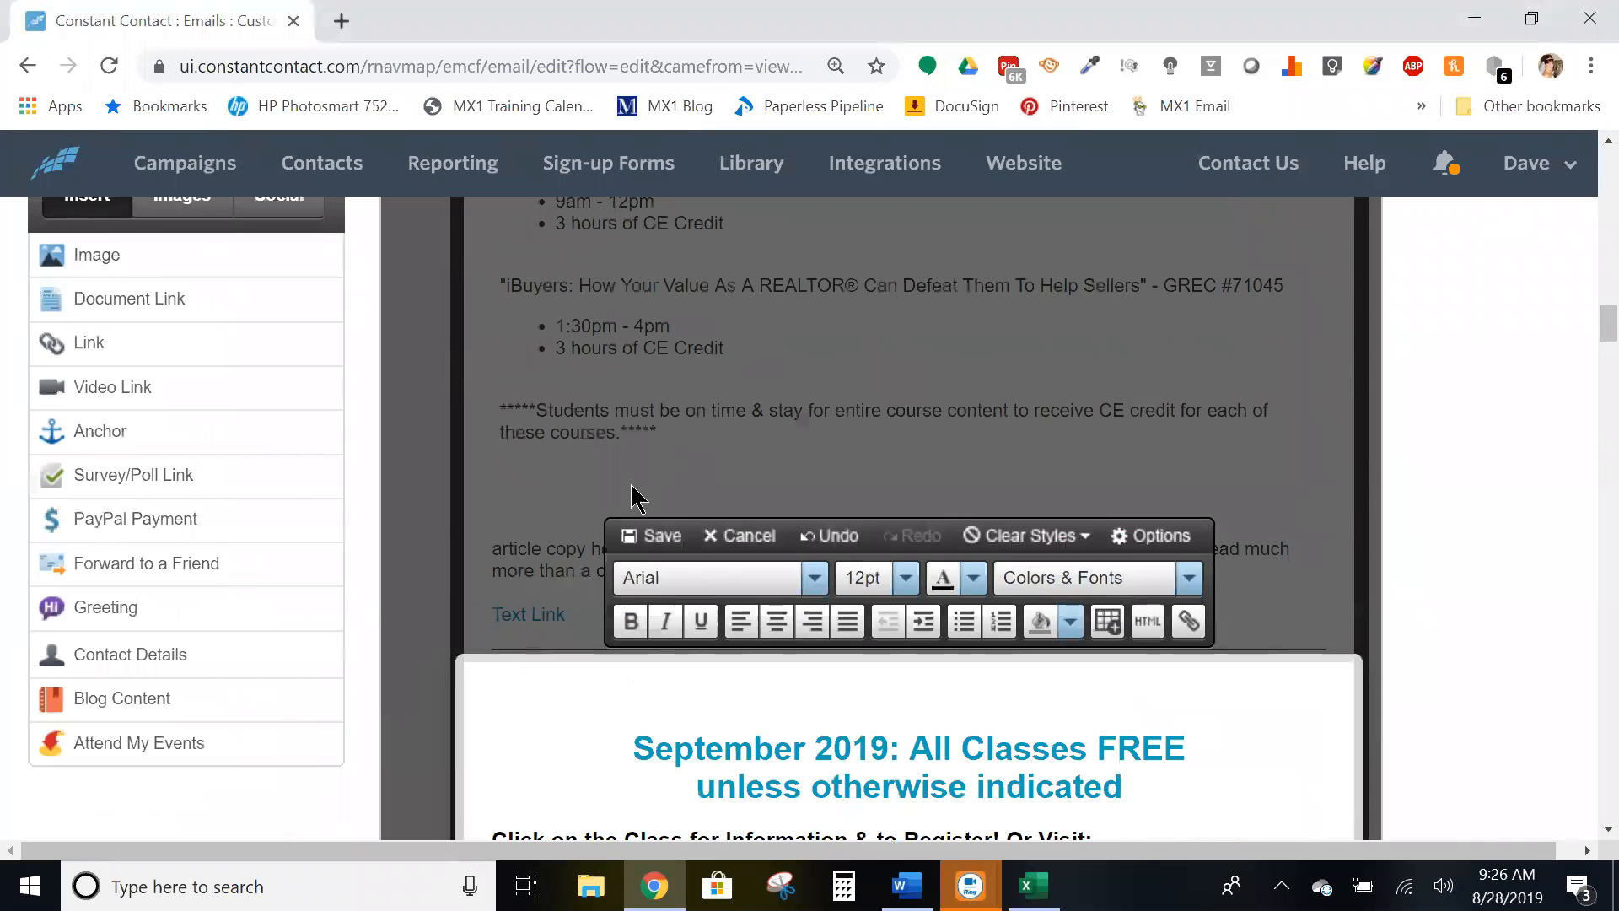
{"action": "left_click", "coordinate": [651, 537]}
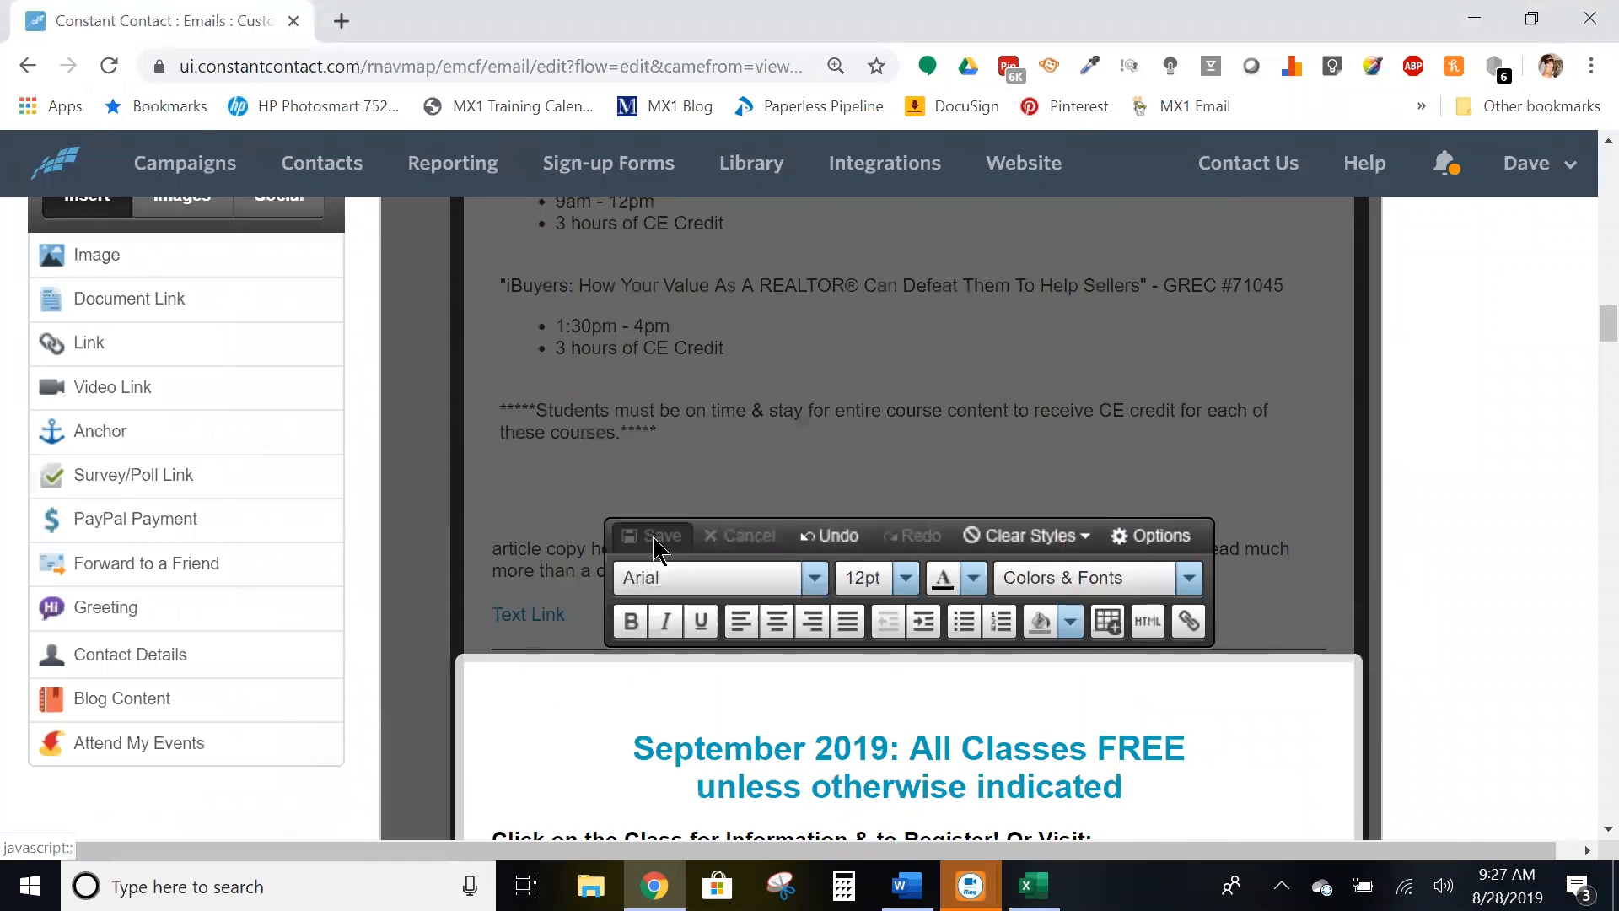
Switch to the CE Class Checklist workbook in Excel, enable editing and slightly narrow the Class column on the Sep 2019 sheet.
{"action": "scroll", "coordinate": [688, 561], "scroll_direction": "down", "scroll_amount": 6}
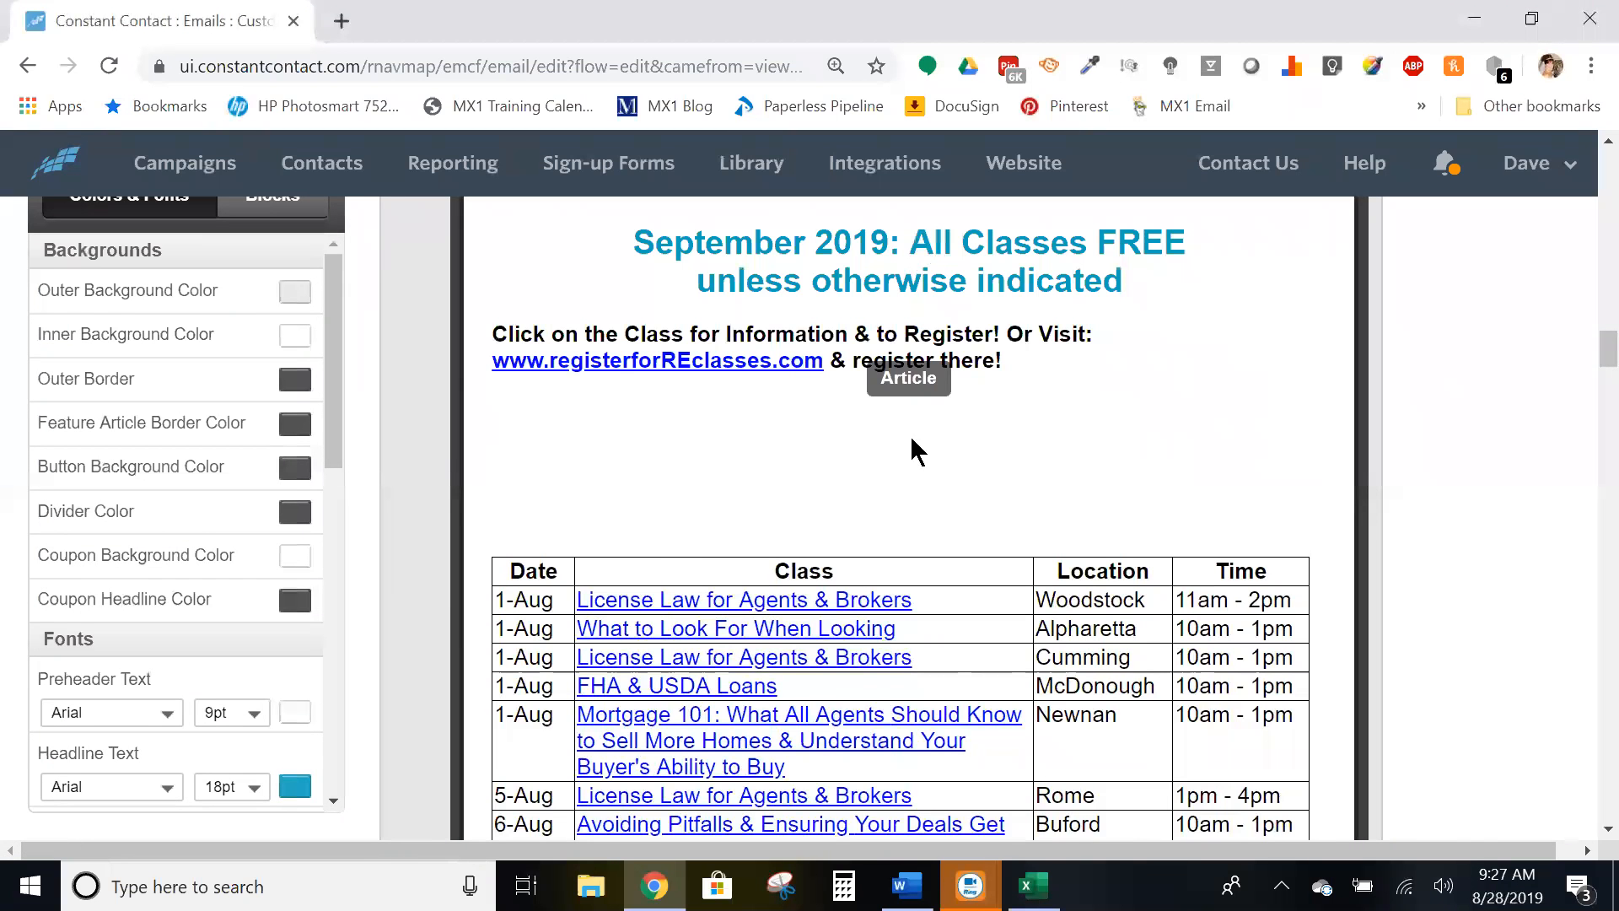
{"action": "left_click", "coordinate": [1033, 885]}
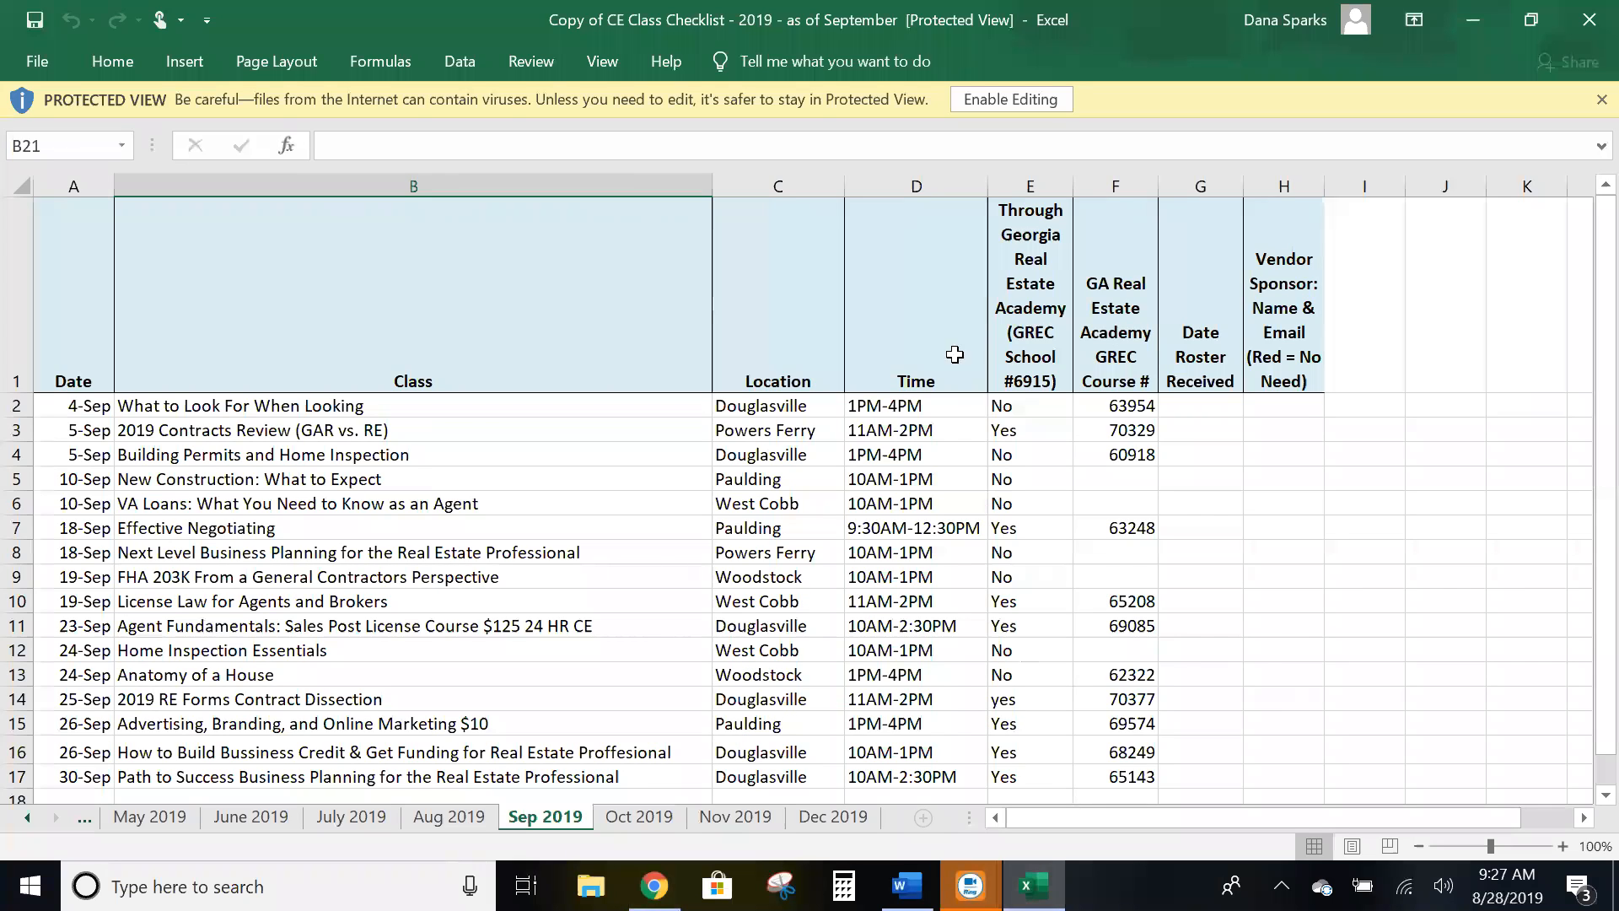
{"action": "left_click", "coordinate": [1014, 101]}
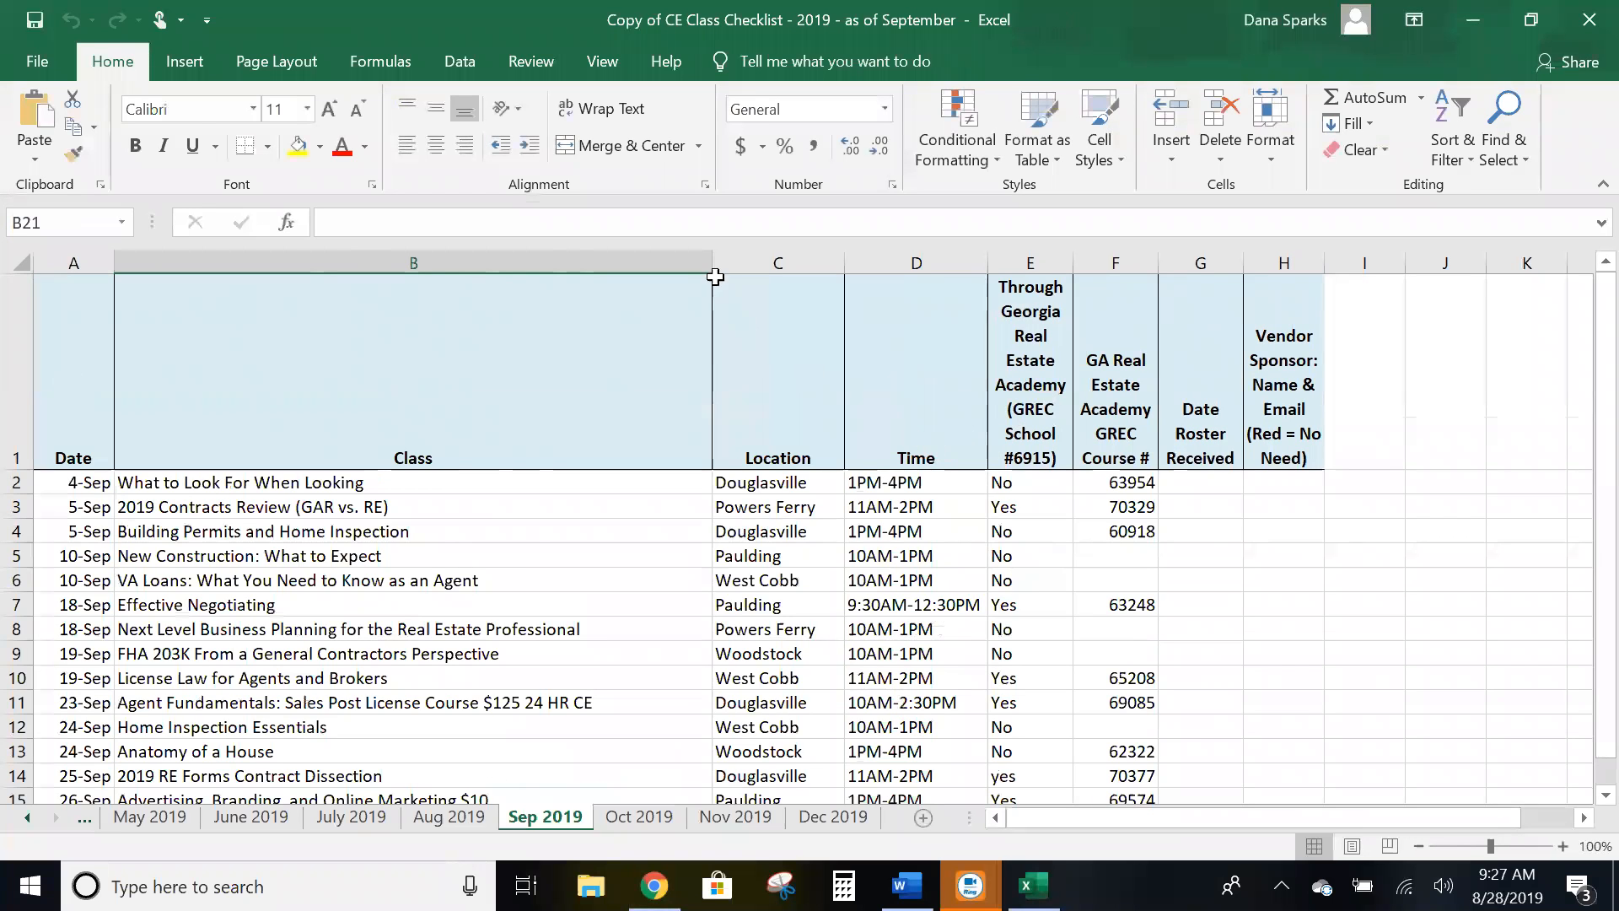
{"action": "left_click_drag", "start_coordinate": [709, 262], "coordinate": [667, 262]}
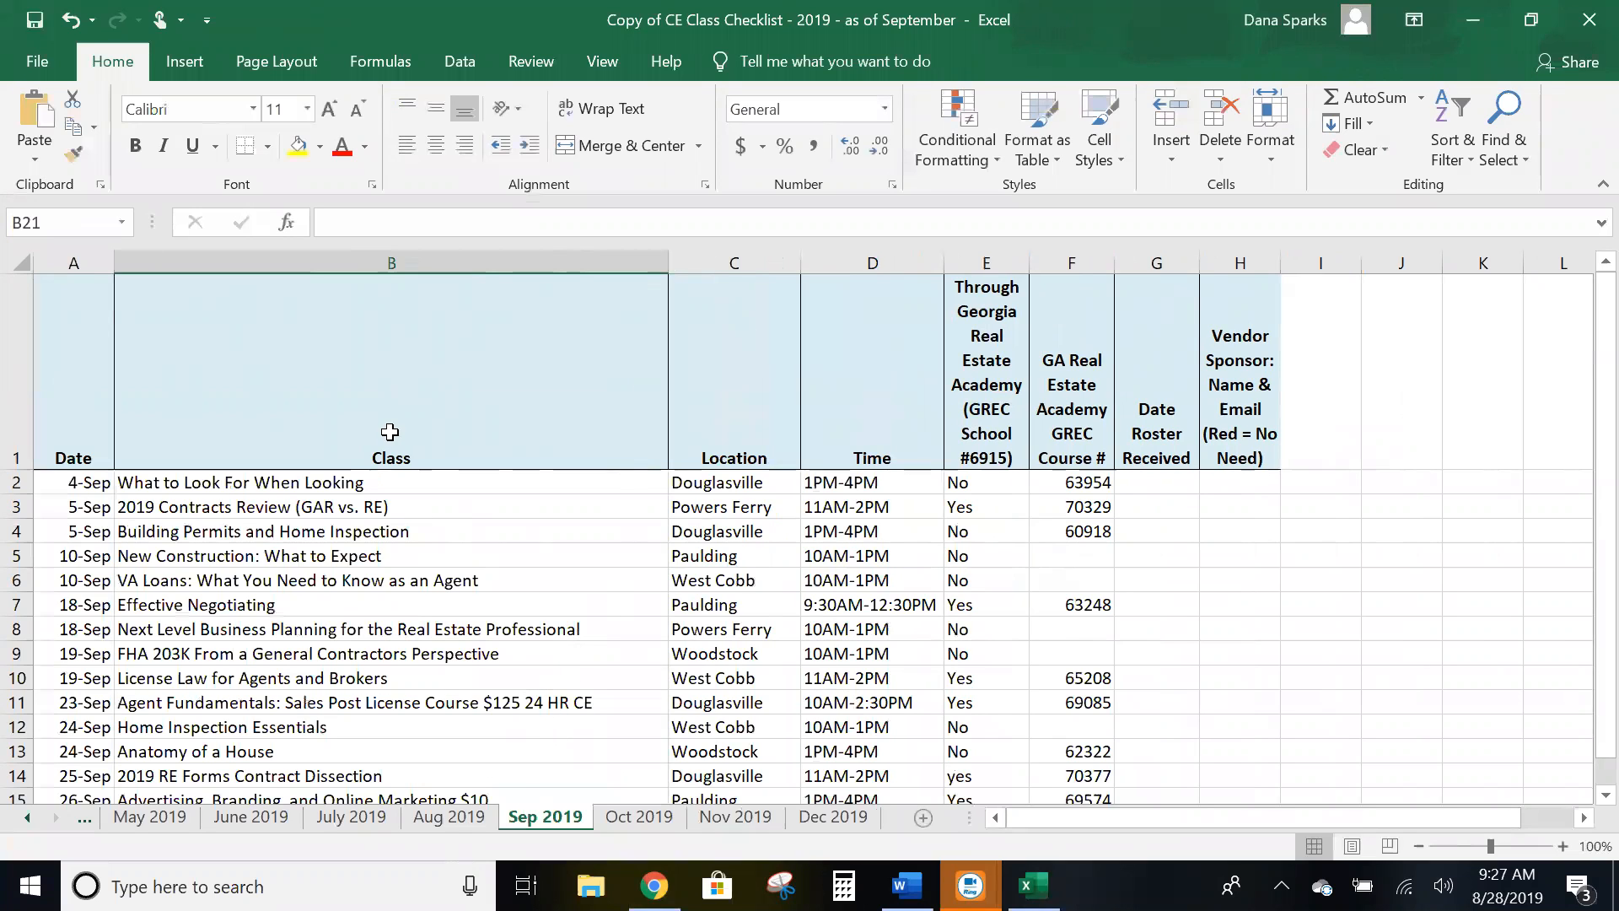
Copy the September schedule's Date, Class, Location and Time columns, including headers, from A1 through D17.
{"action": "left_click", "coordinate": [64, 440]}
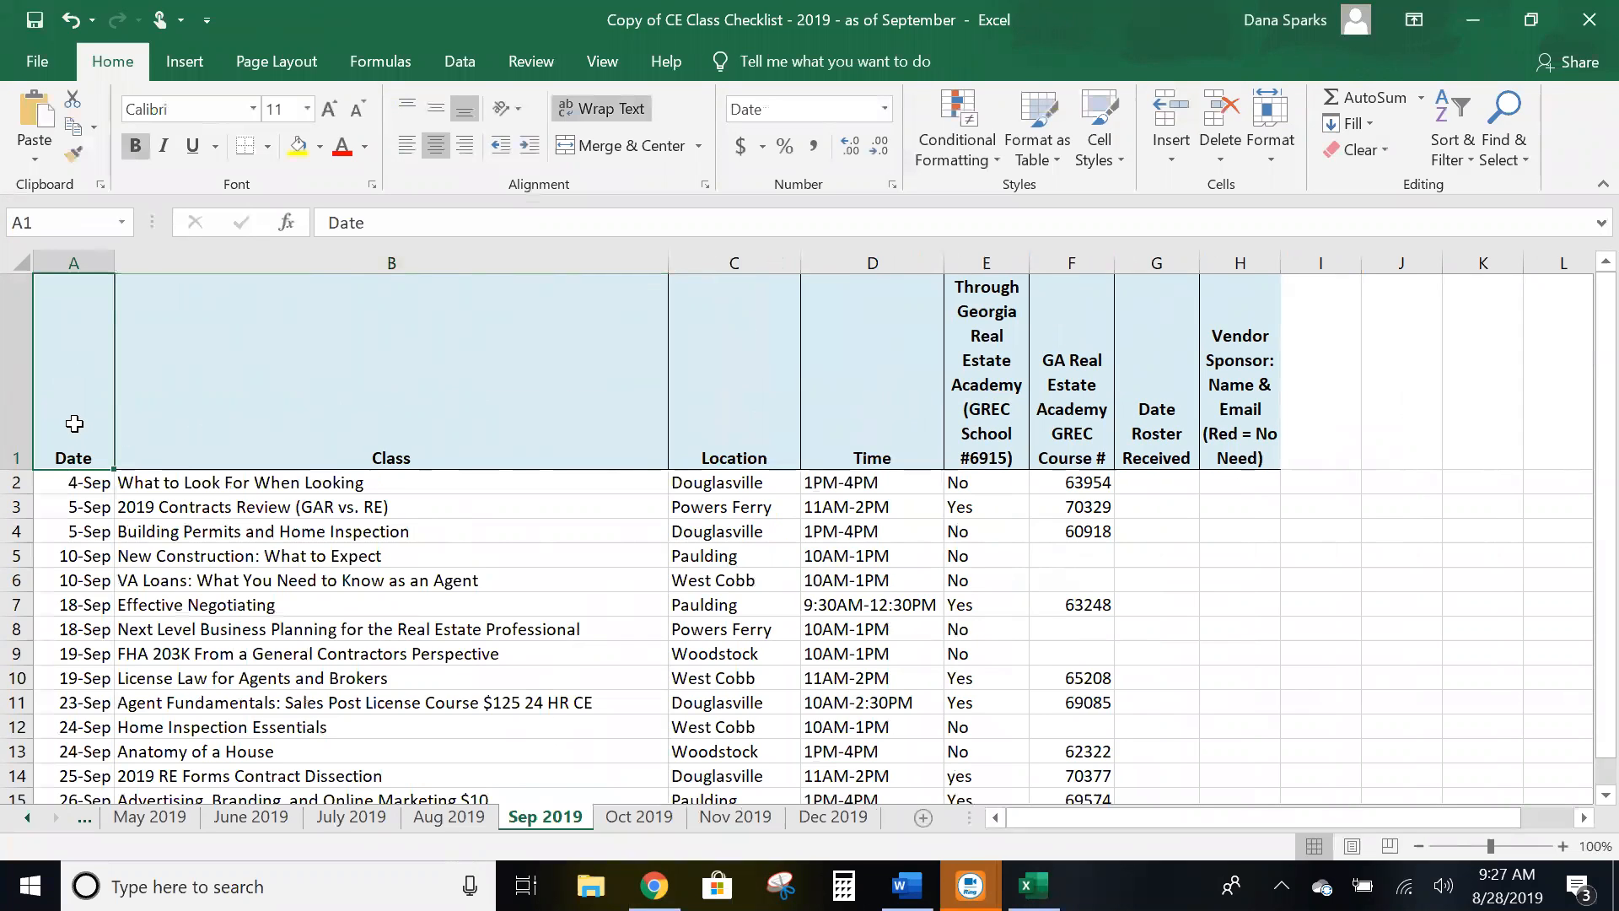
{"action": "left_click", "coordinate": [868, 383], "text": "shift"}
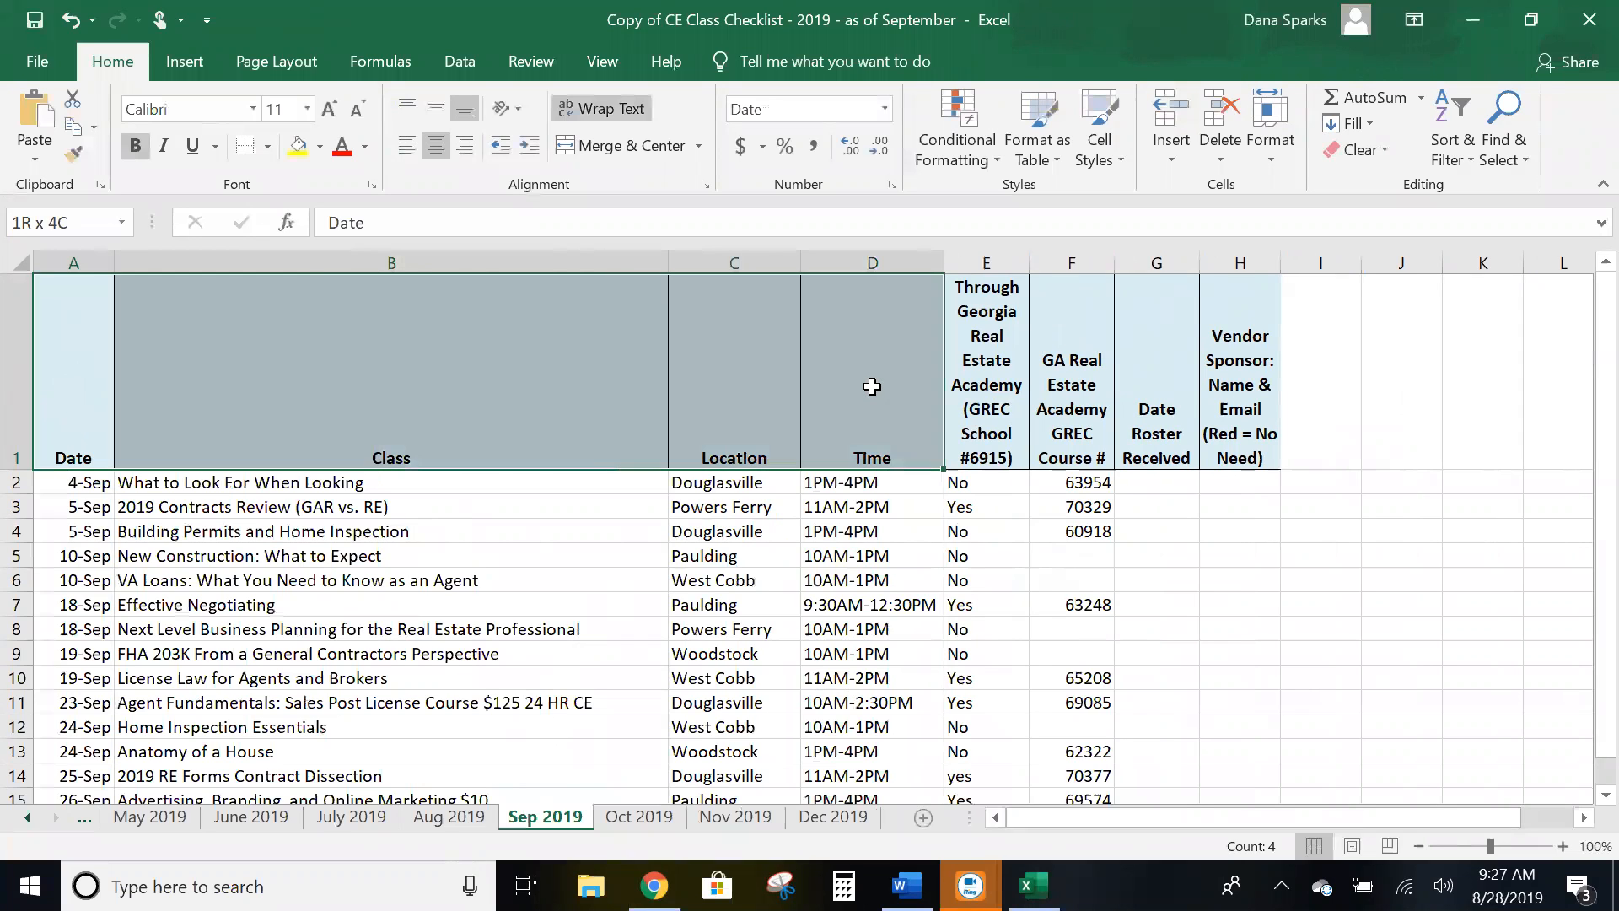
{"action": "scroll", "coordinate": [873, 409], "scroll_direction": "down", "scroll_amount": 2}
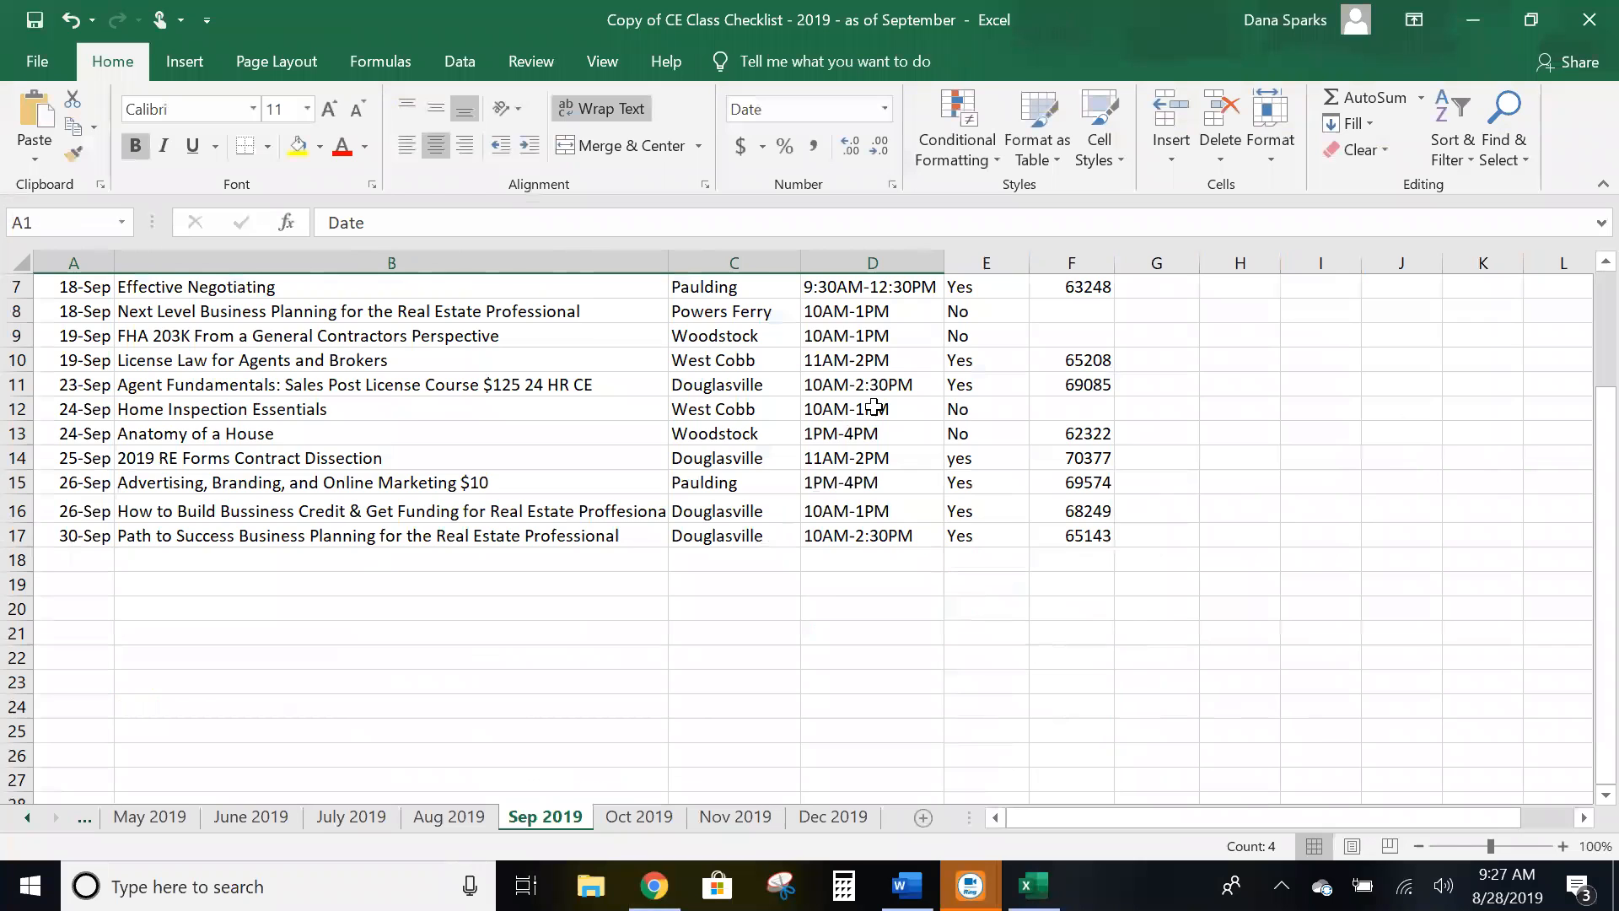
{"action": "scroll", "coordinate": [874, 408], "scroll_direction": "up", "scroll_amount": 2}
{"action": "scroll", "coordinate": [903, 394], "scroll_direction": "down", "scroll_amount": 2}
{"action": "scroll", "coordinate": [903, 395], "scroll_direction": "up", "scroll_amount": 2}
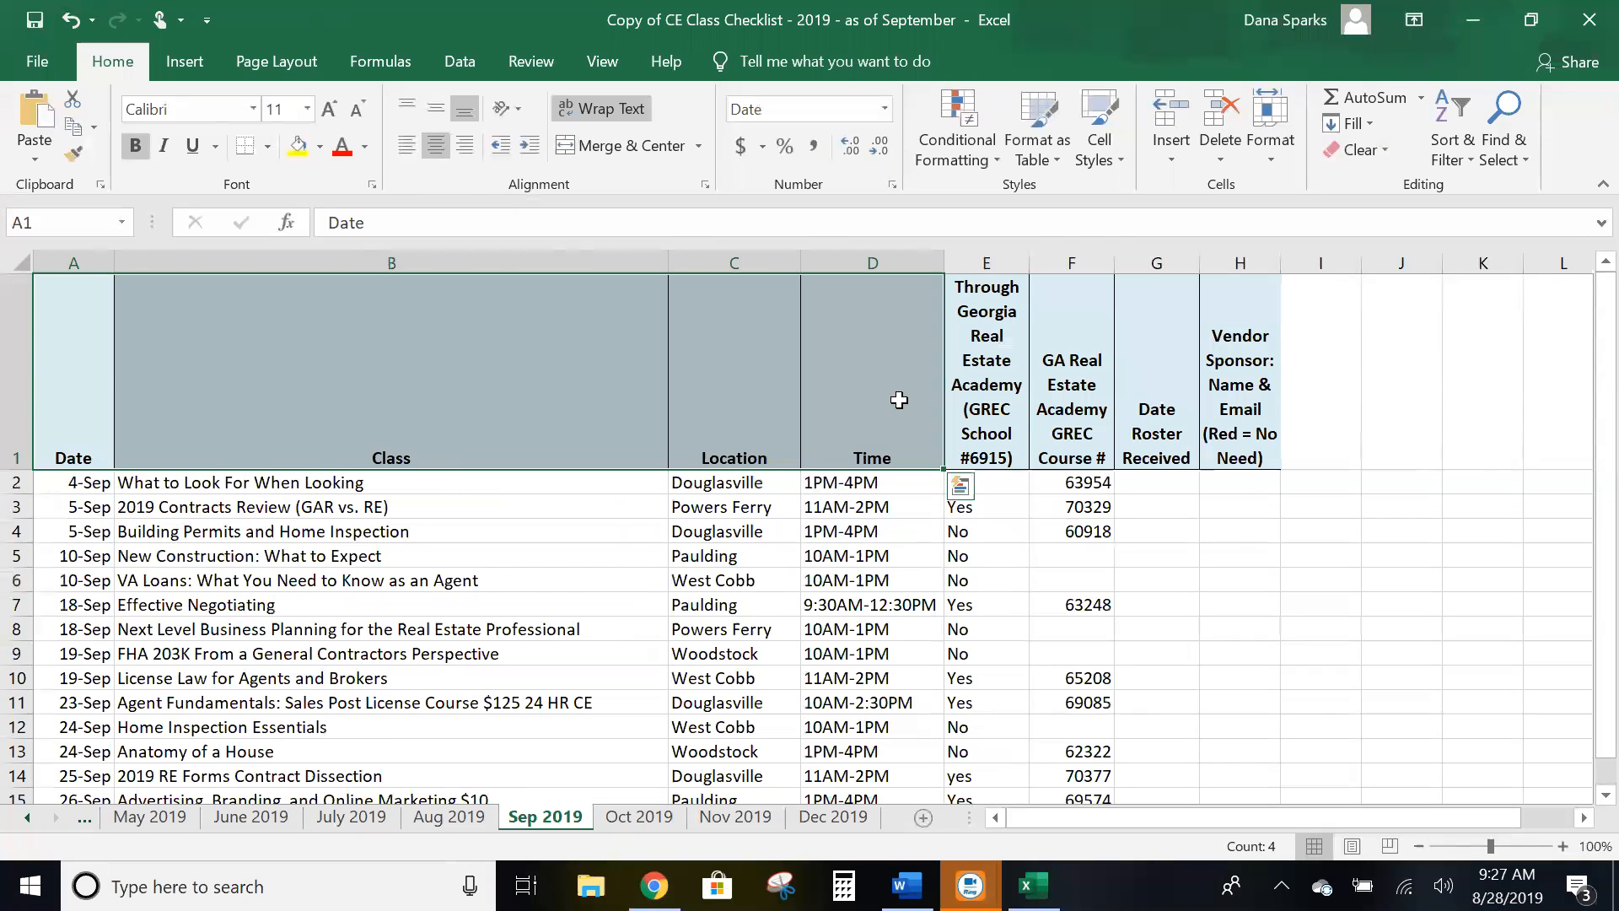
{"action": "scroll", "coordinate": [899, 400], "scroll_direction": "down", "scroll_amount": 2}
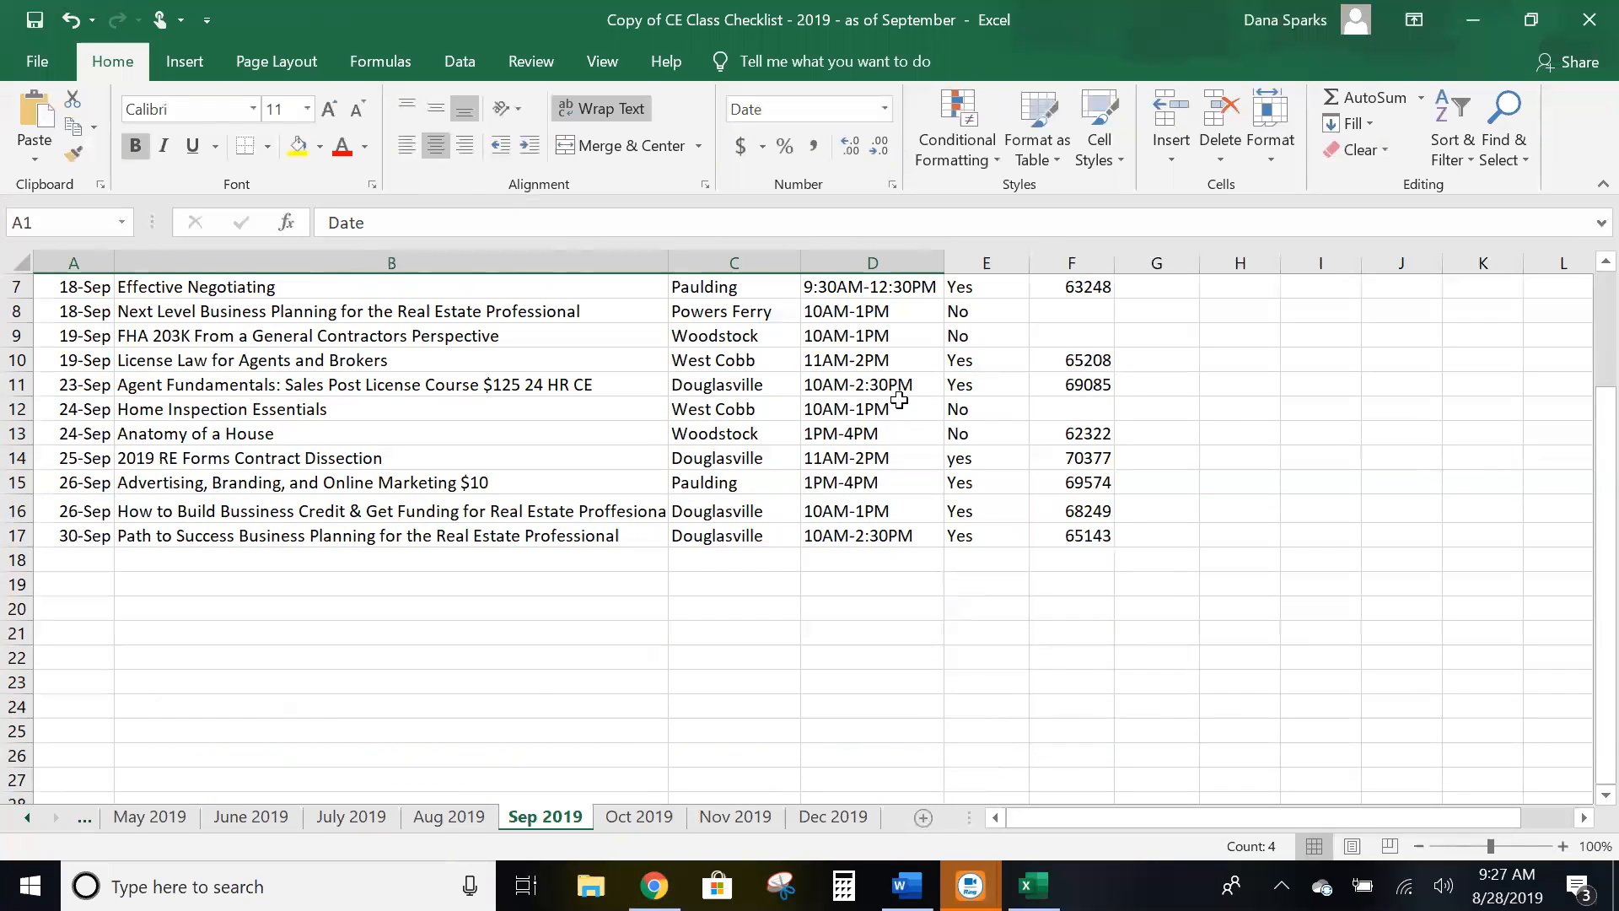
{"action": "left_click", "coordinate": [914, 538], "text": "shift"}
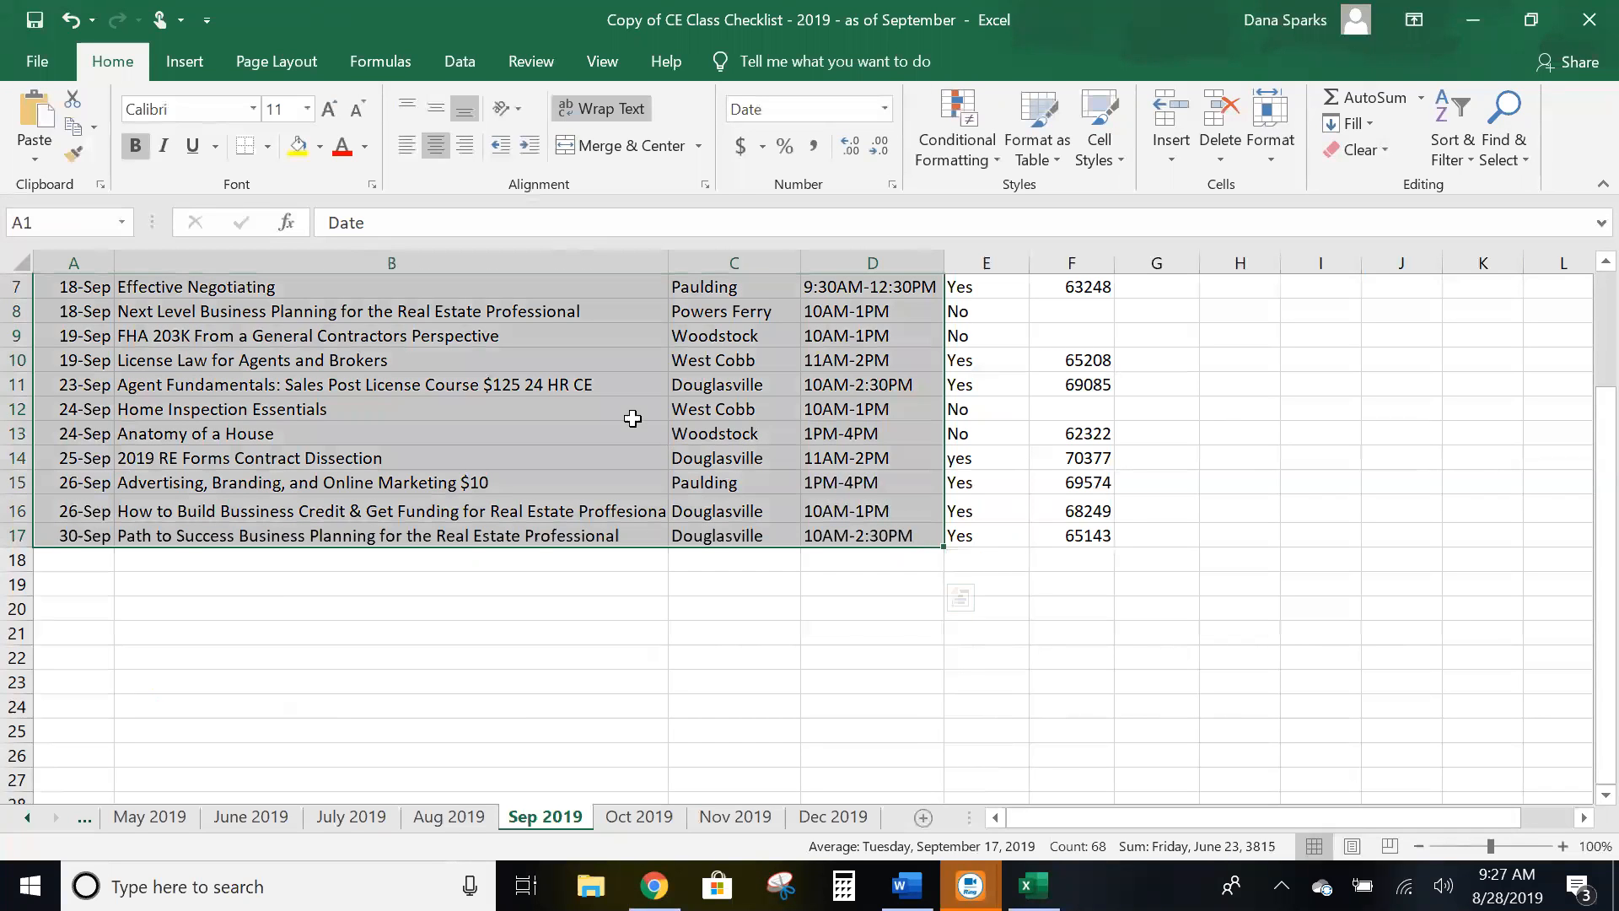
{"action": "left_click", "coordinate": [72, 129]}
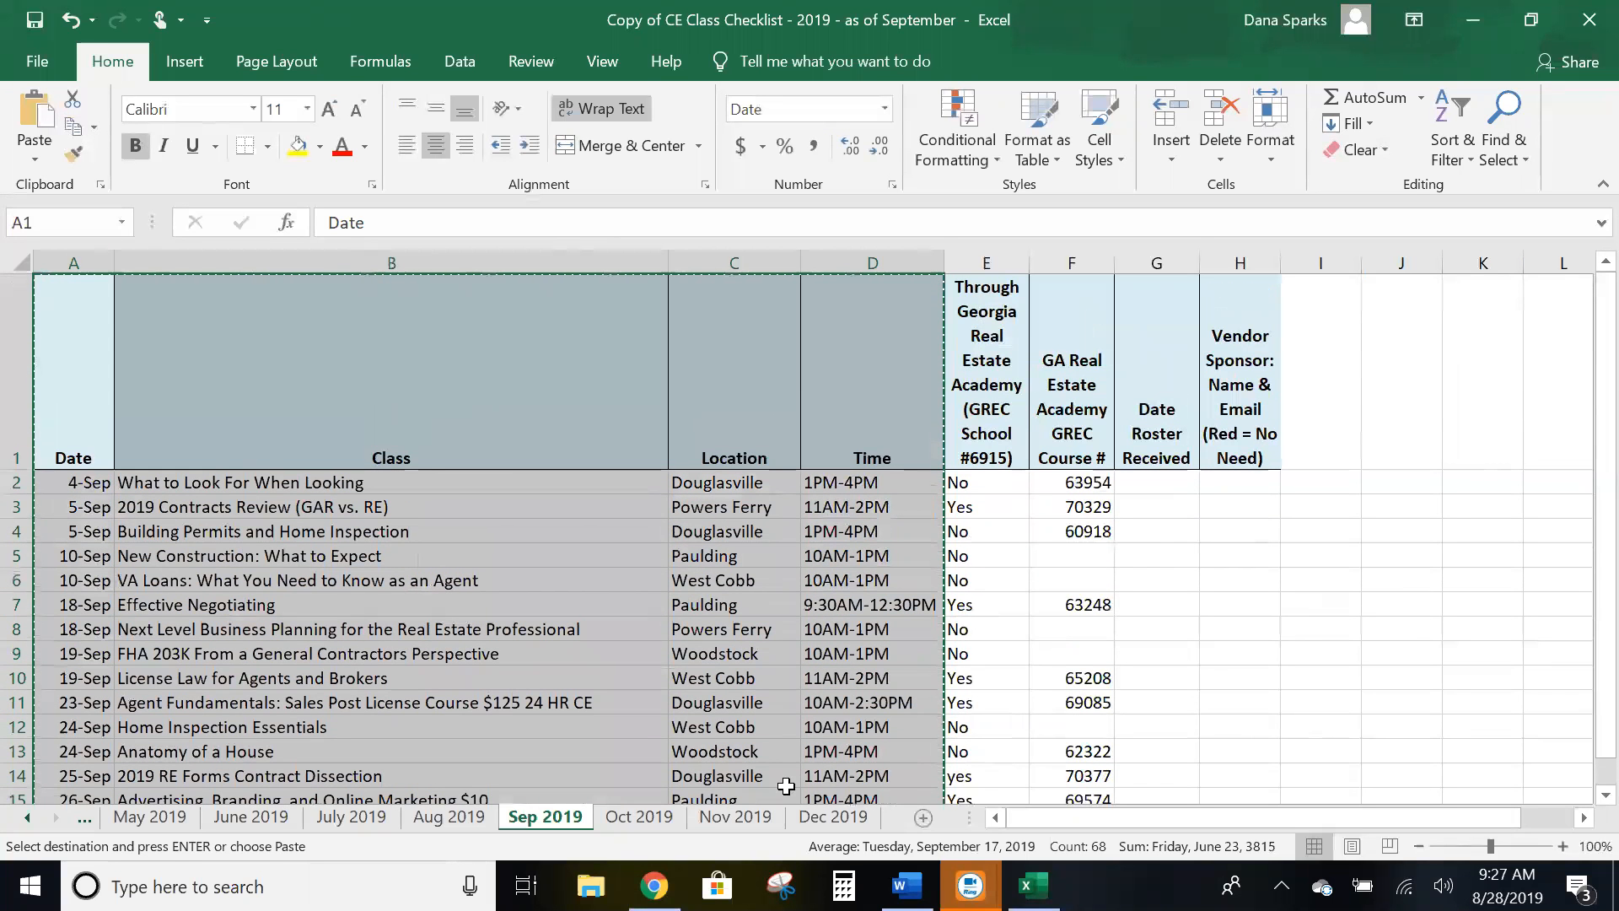
Switch to Constant Contact in Chrome and paste the copied September schedule into the blank space above the August class table.
{"action": "key", "text": "alt+Tab"}
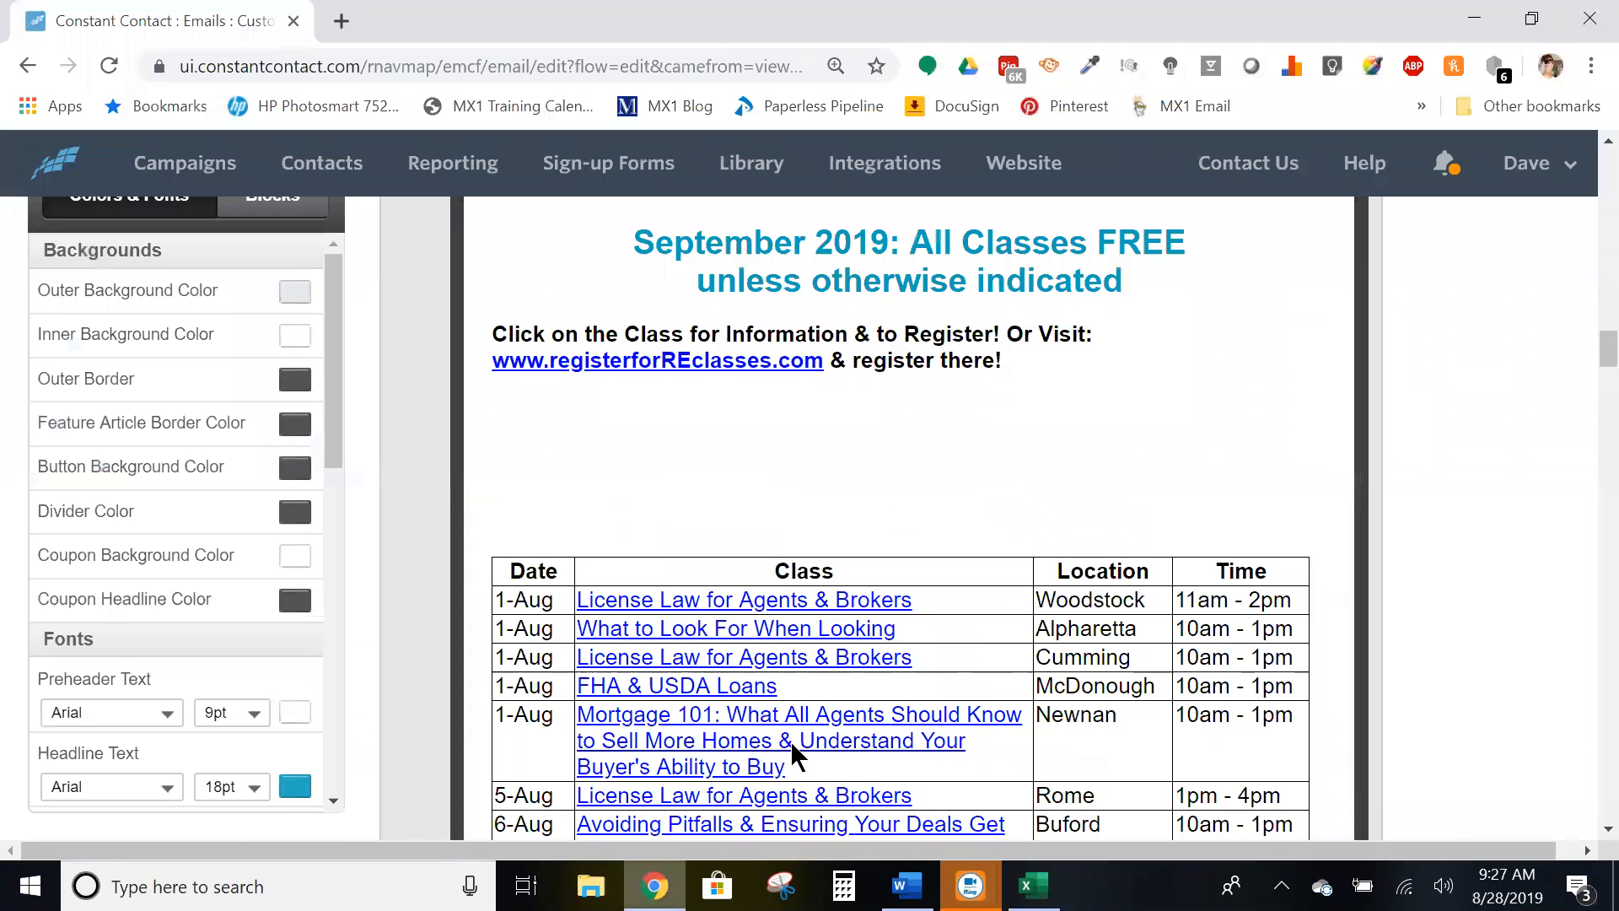
{"action": "left_click", "coordinate": [828, 460]}
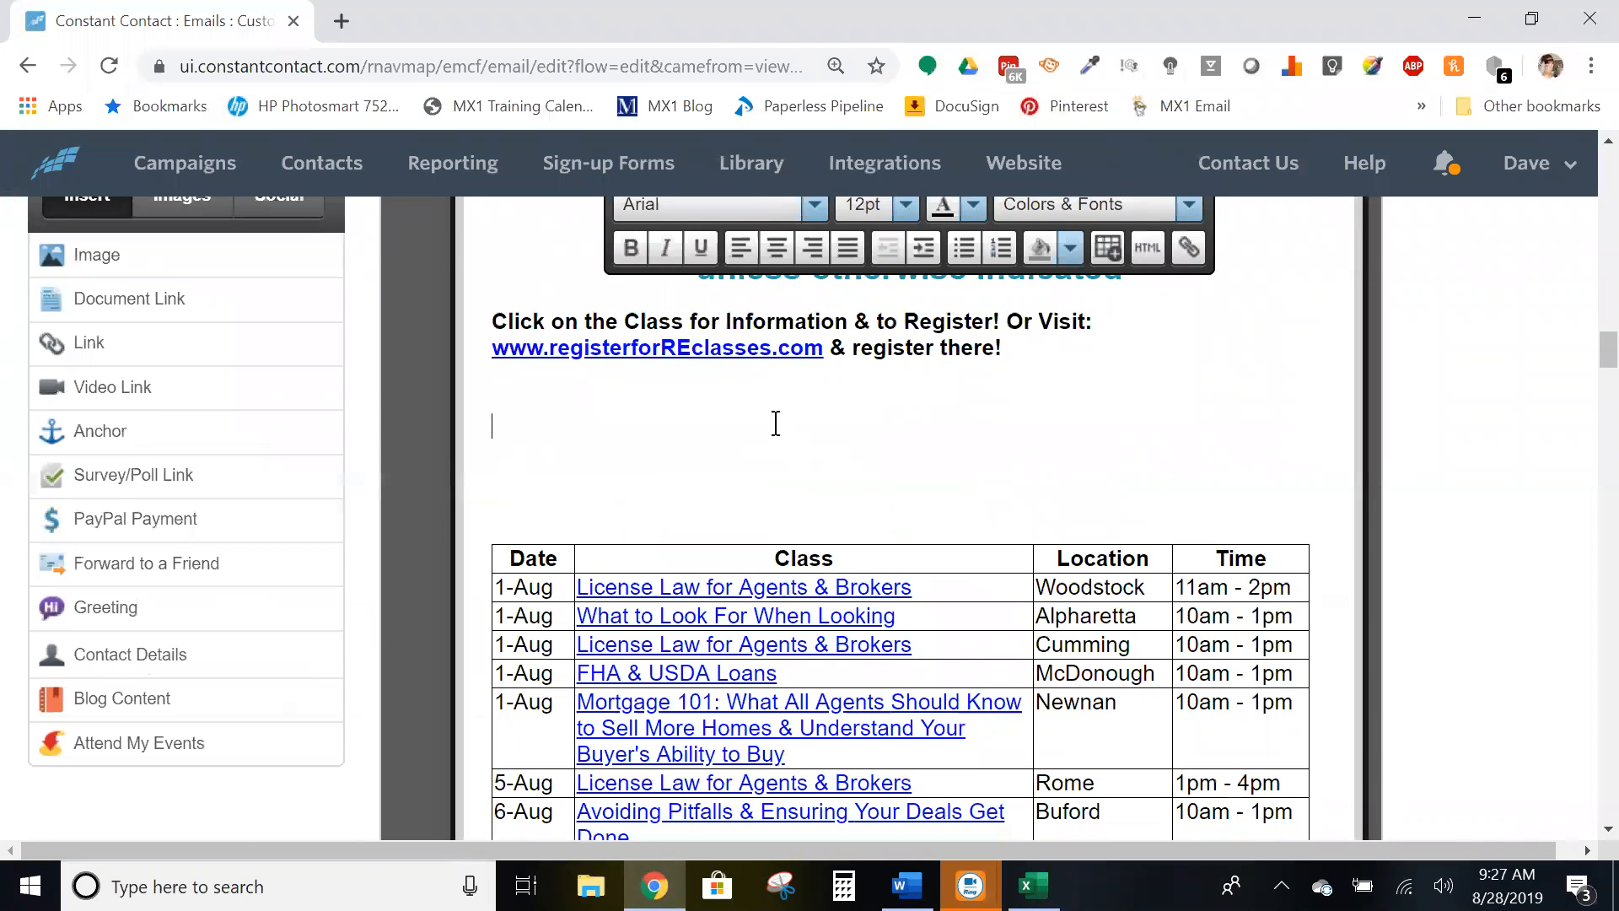
{"action": "key", "text": "ctrl+v"}
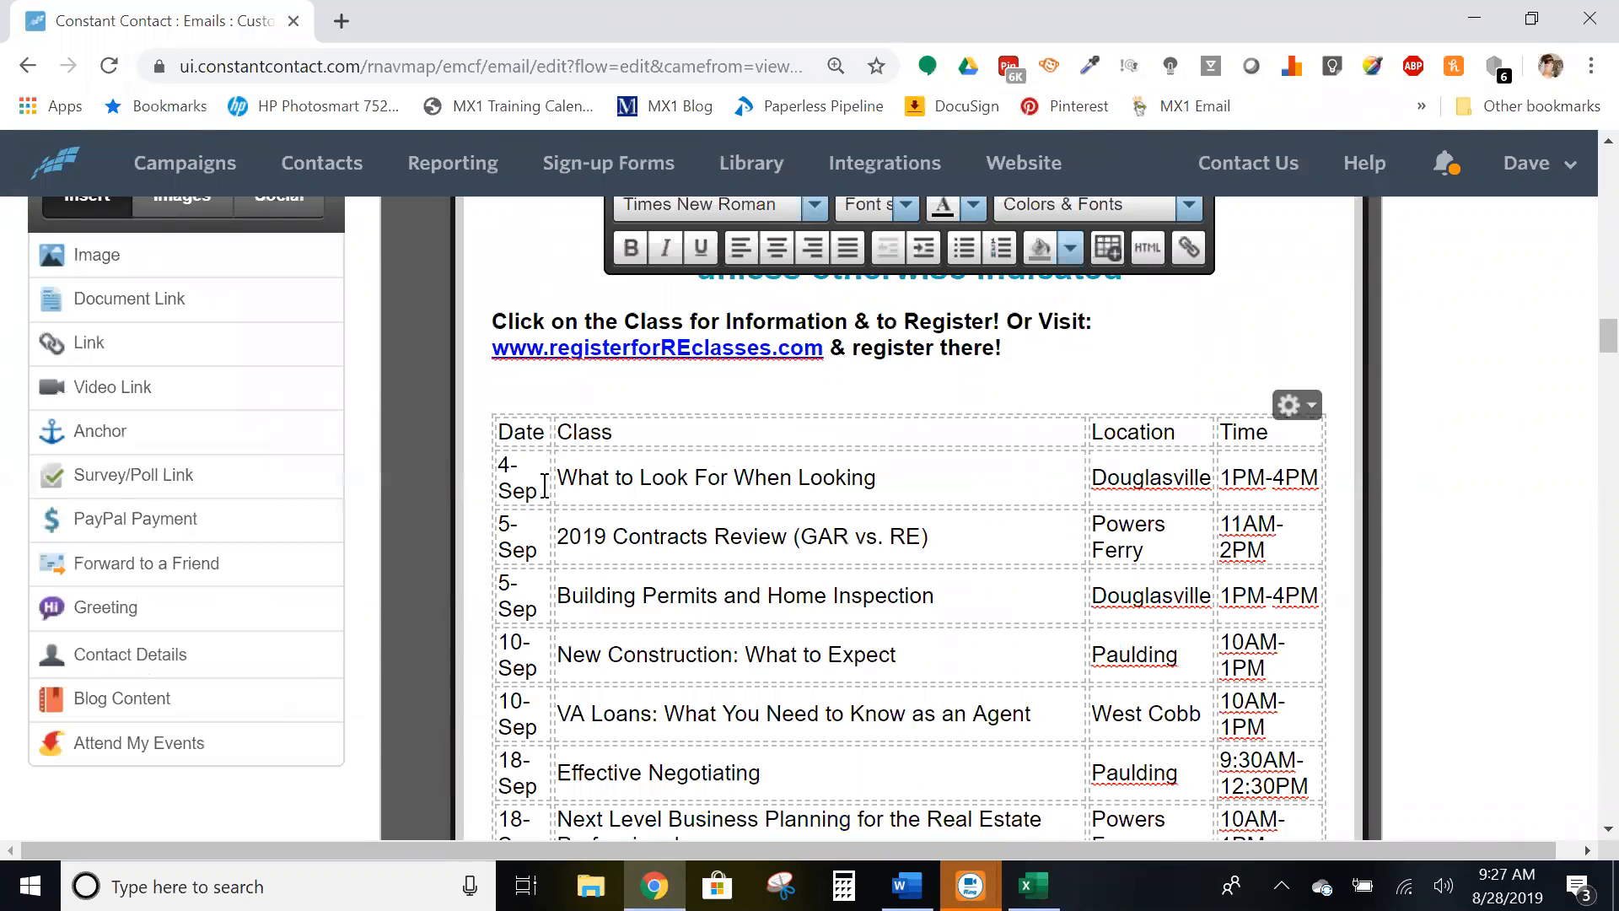
Widen the Date column, narrow the Class column and widen the Time column of the September class table.
{"action": "left_click_drag", "start_coordinate": [545, 485], "coordinate": [580, 475]}
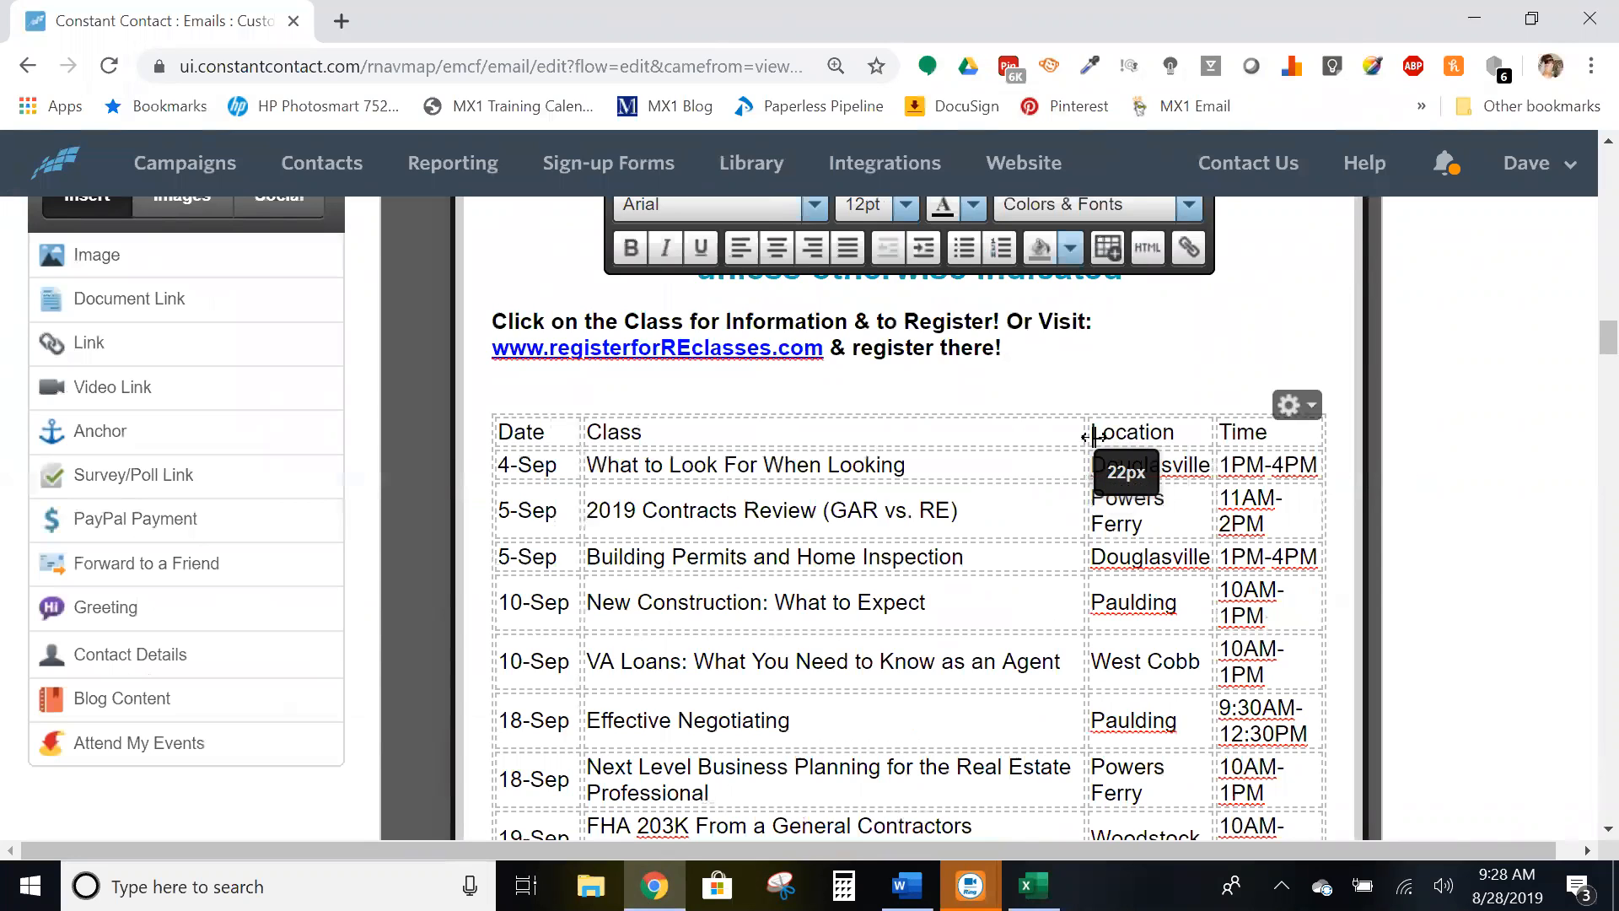
{"action": "left_click_drag", "start_coordinate": [1083, 445], "coordinate": [1050, 445]}
{"action": "left_click_drag", "start_coordinate": [1214, 435], "coordinate": [1172, 445]}
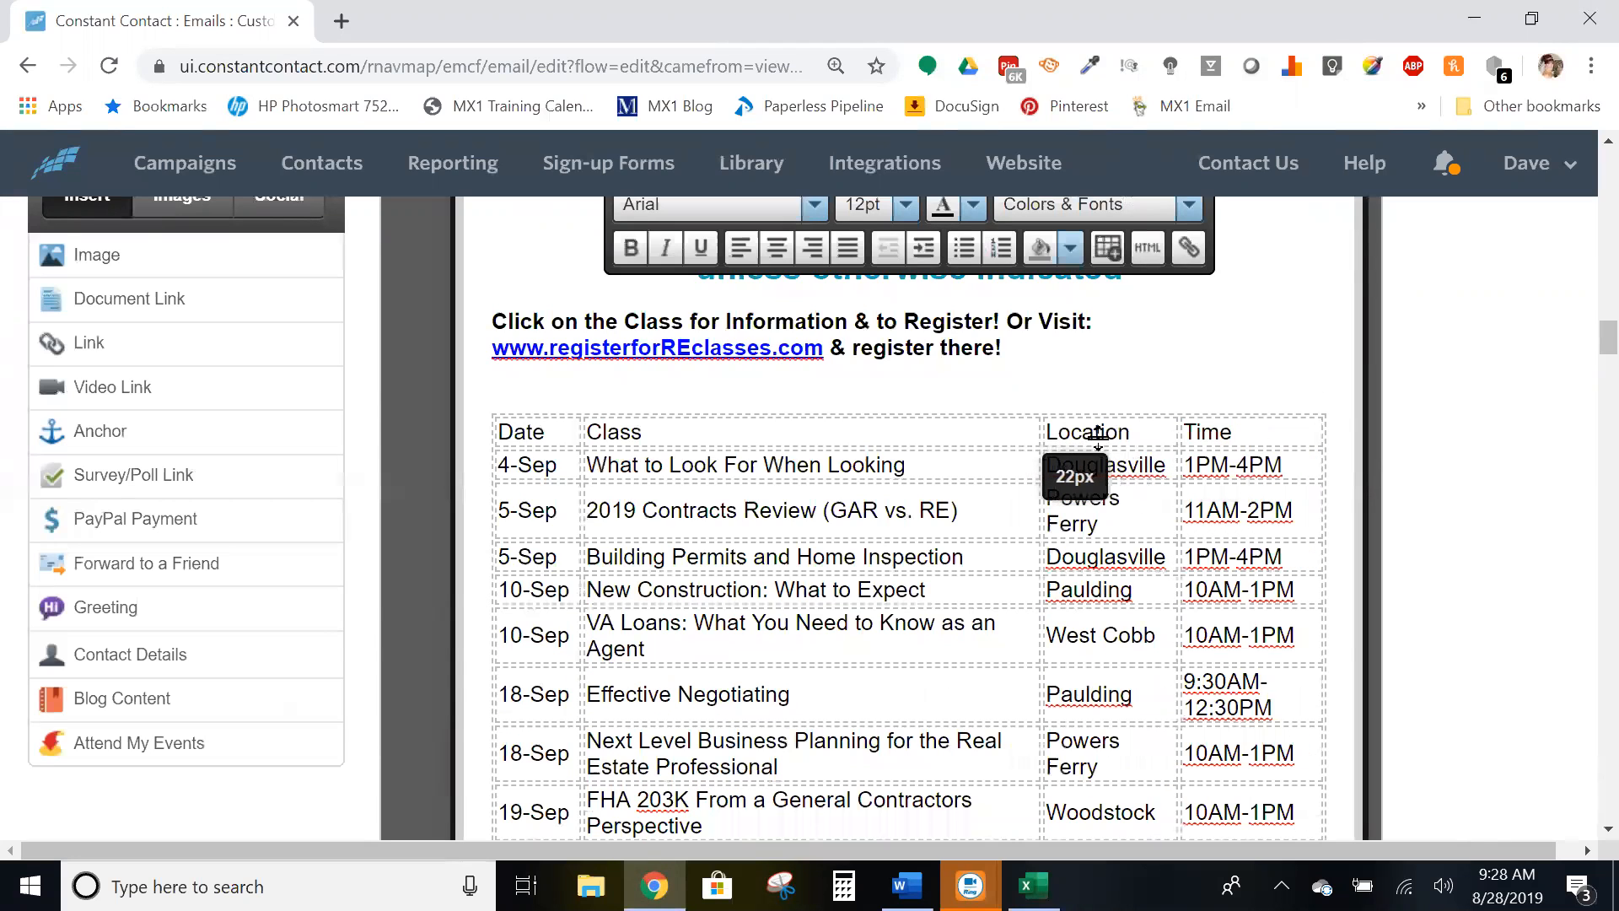
Give the September class table a solid black border of width 1 around all its cells.
{"action": "mouse_move", "coordinate": [1275, 426]}
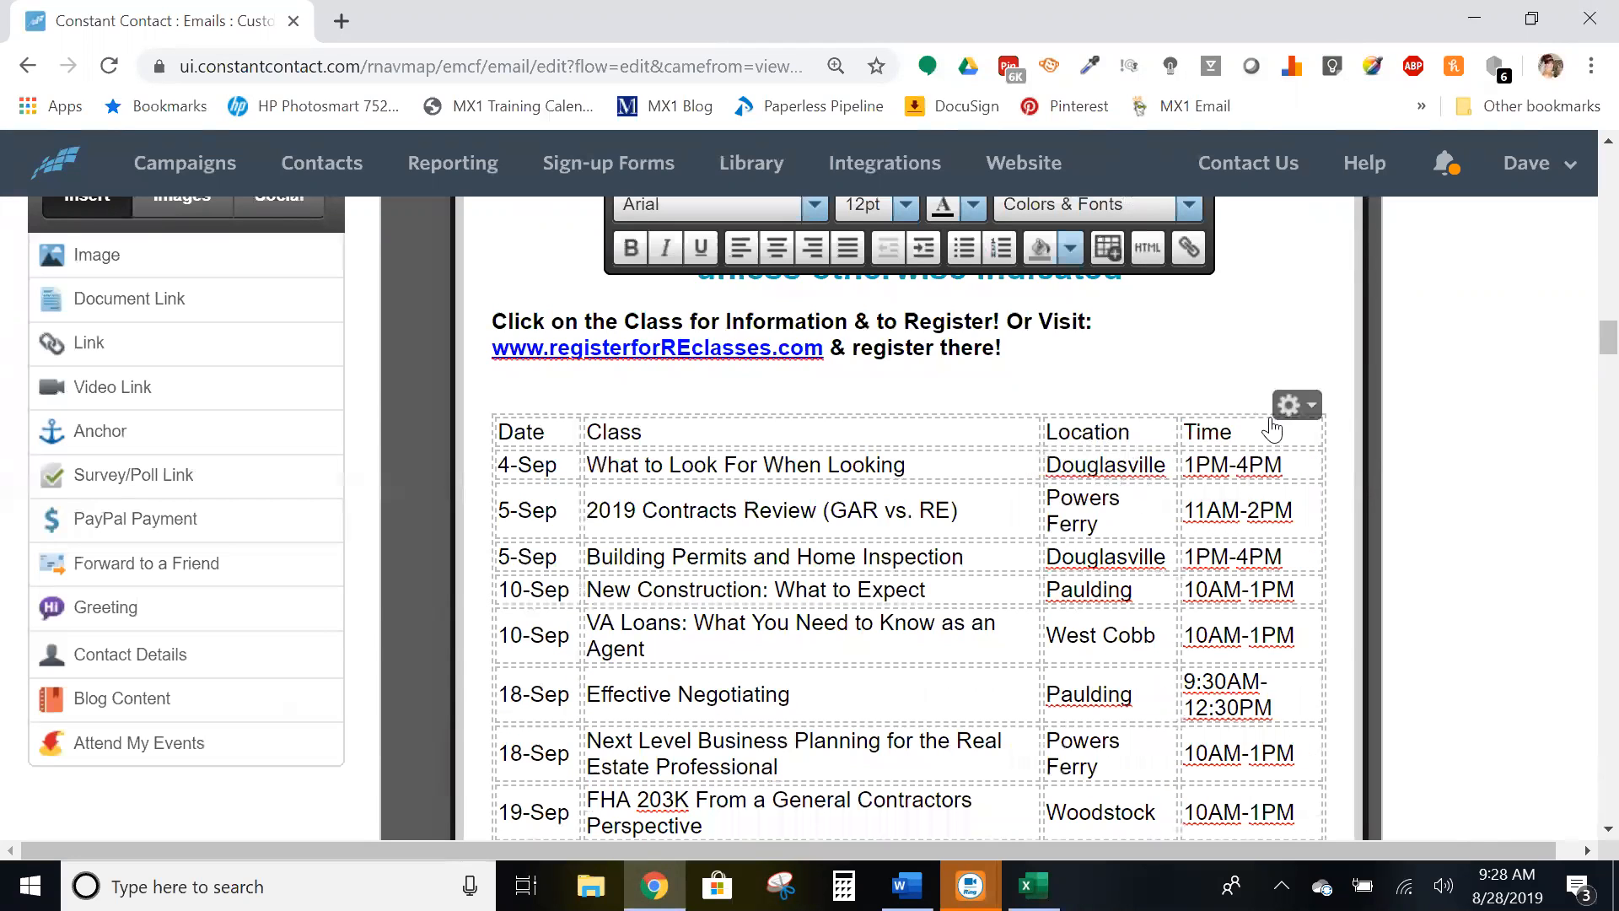
{"action": "left_click", "coordinate": [1312, 408]}
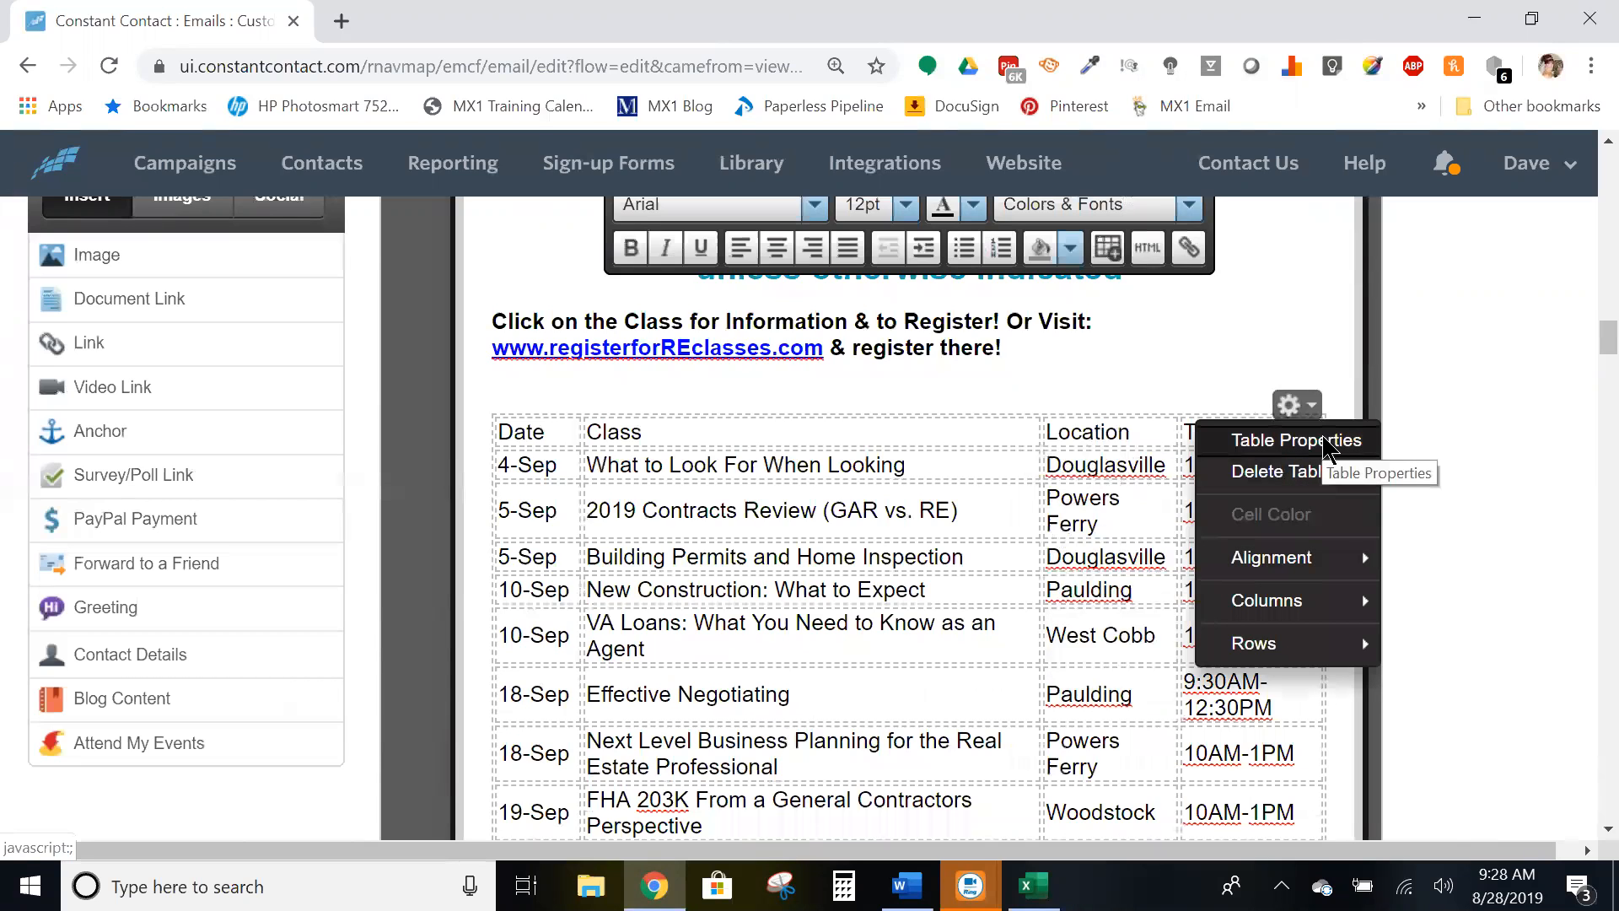
{"action": "left_click", "coordinate": [1324, 440]}
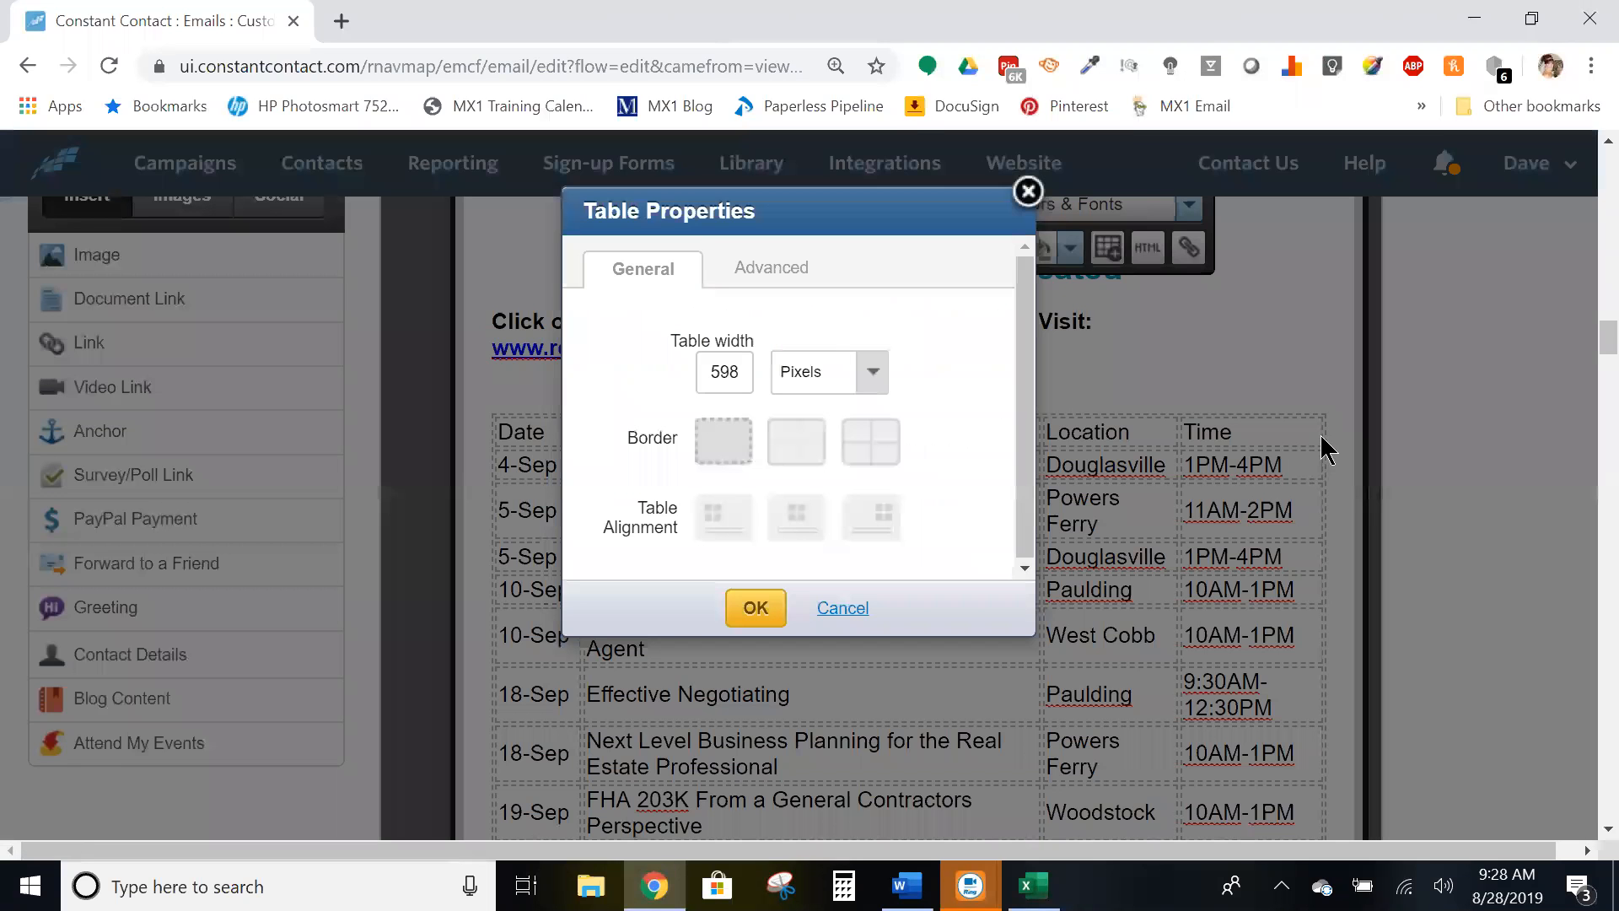
{"action": "left_click", "coordinate": [880, 463]}
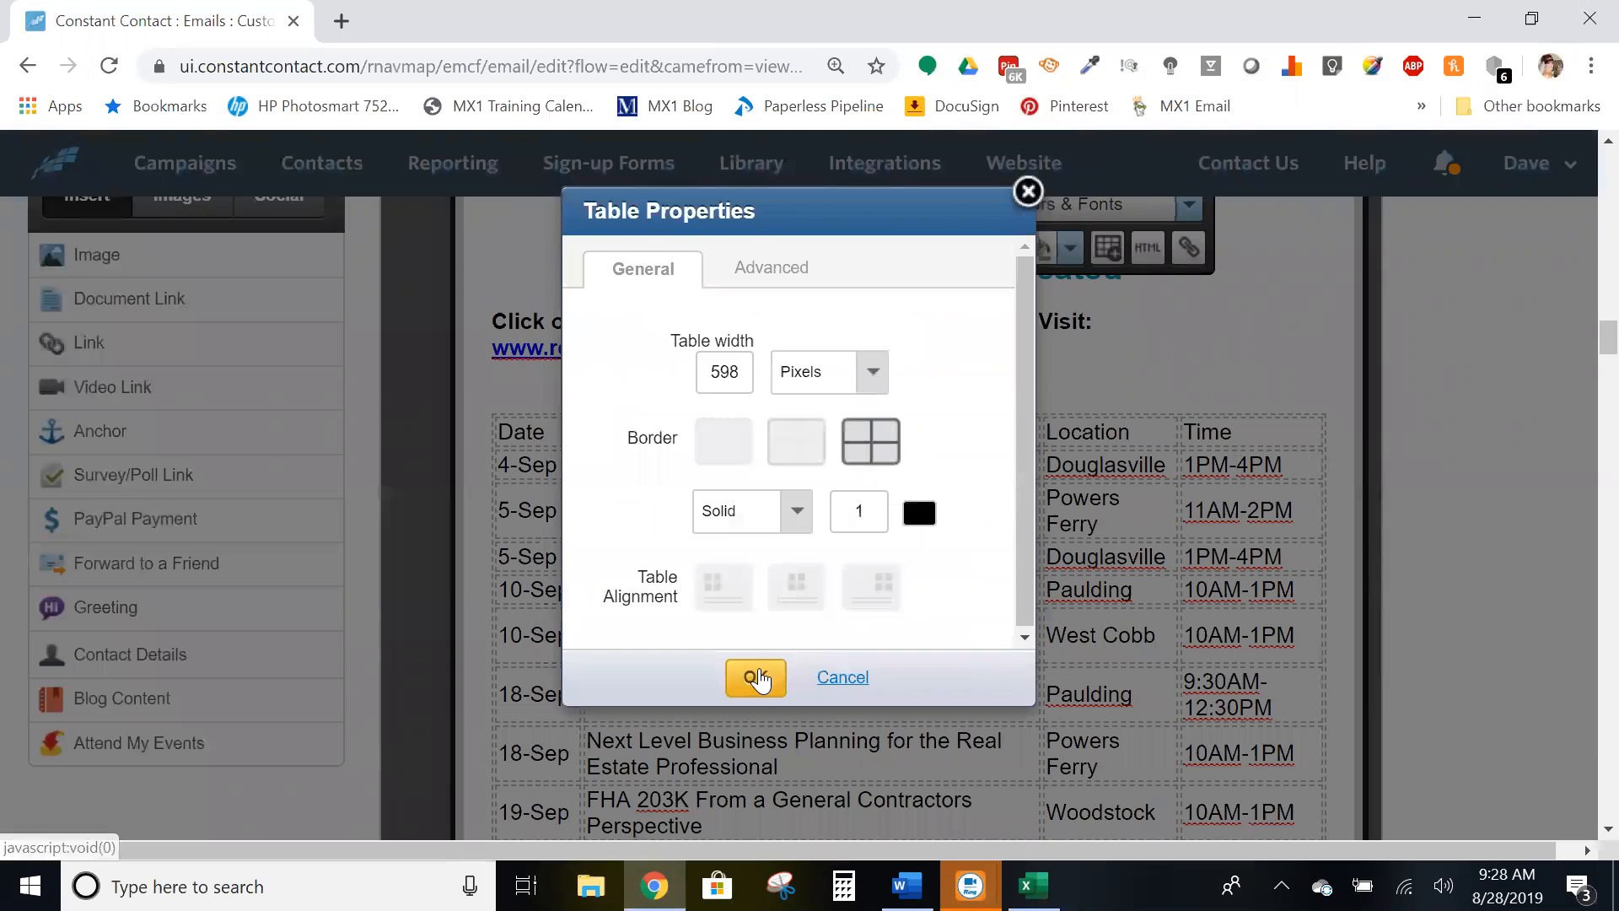
{"action": "left_click", "coordinate": [753, 677]}
{"action": "left_click", "coordinate": [1230, 358]}
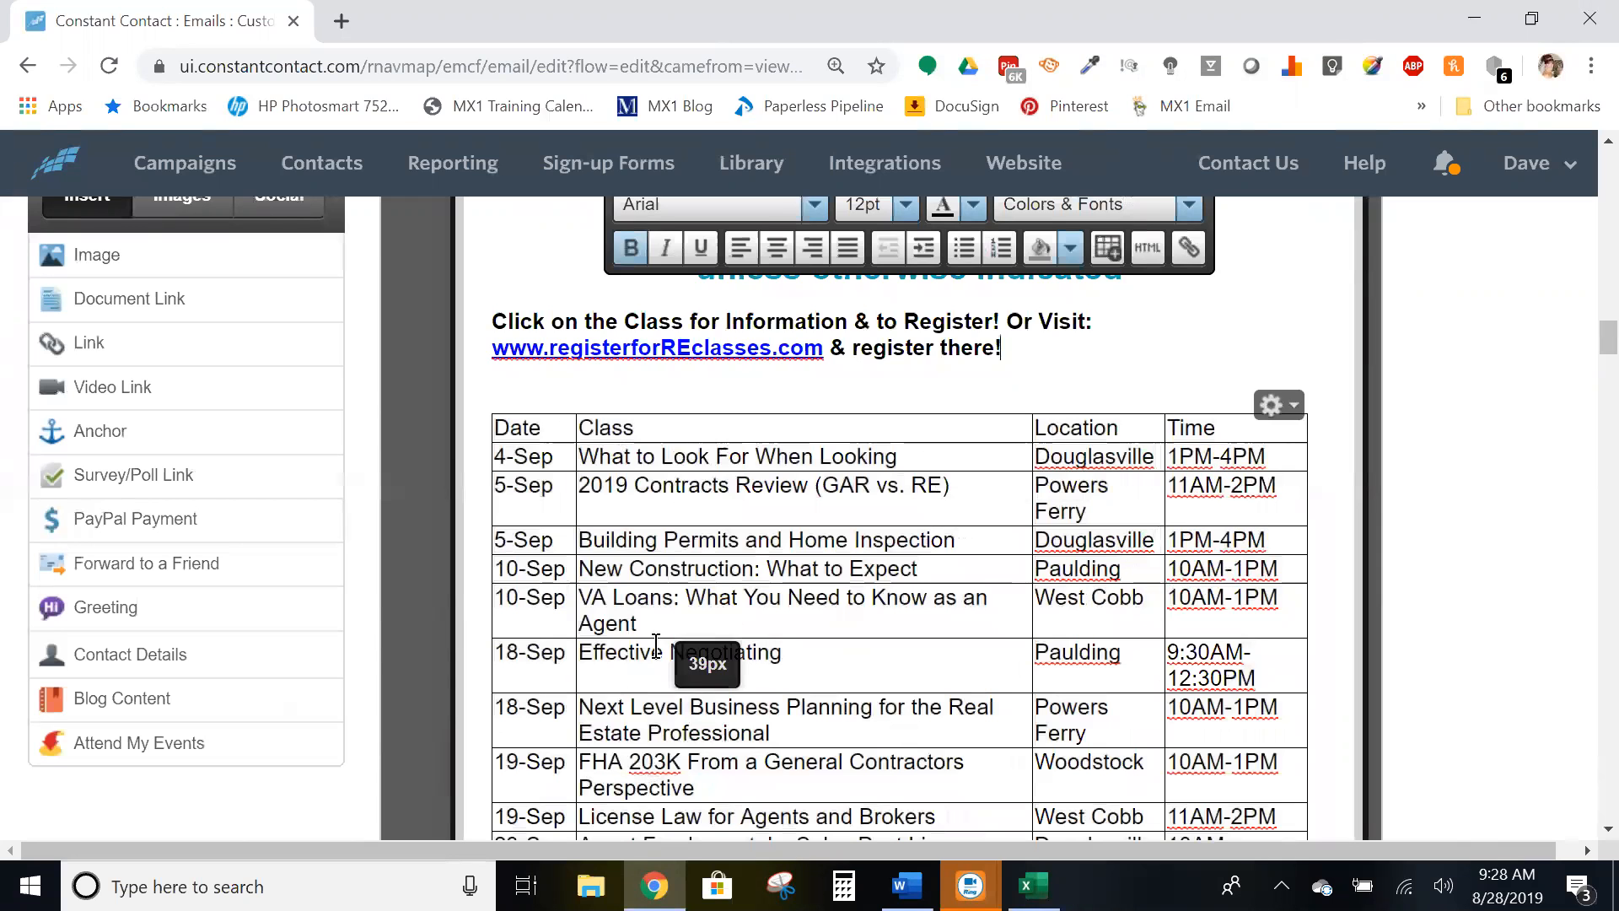
{"action": "scroll", "coordinate": [686, 548], "scroll_direction": "down", "scroll_amount": 10}
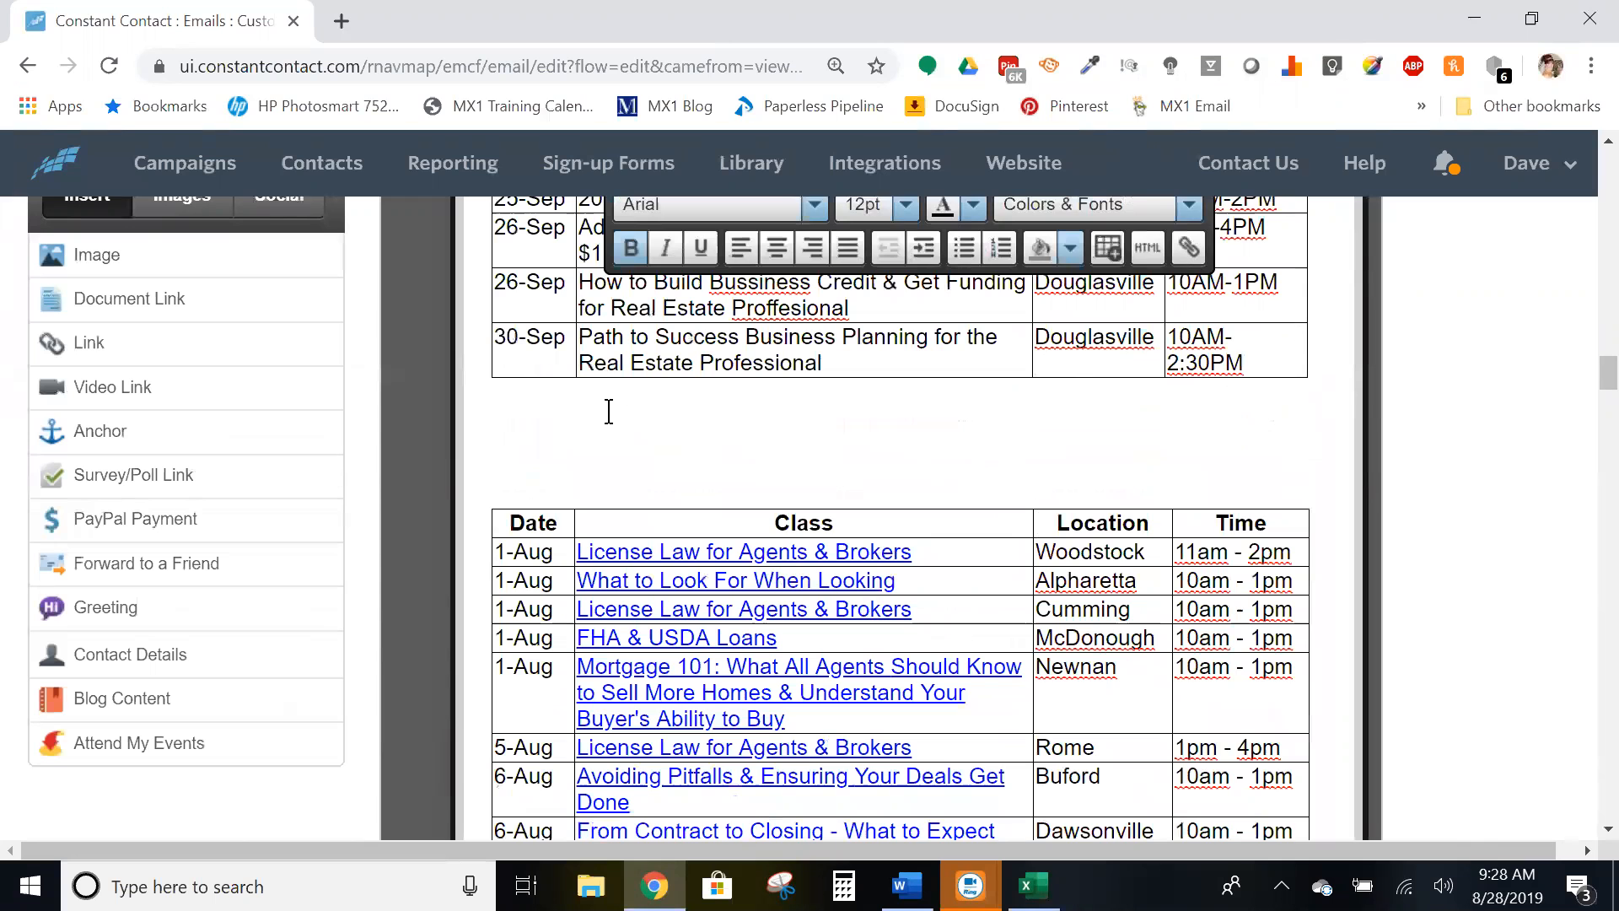
{"action": "scroll", "coordinate": [722, 441], "scroll_direction": "up", "scroll_amount": 10}
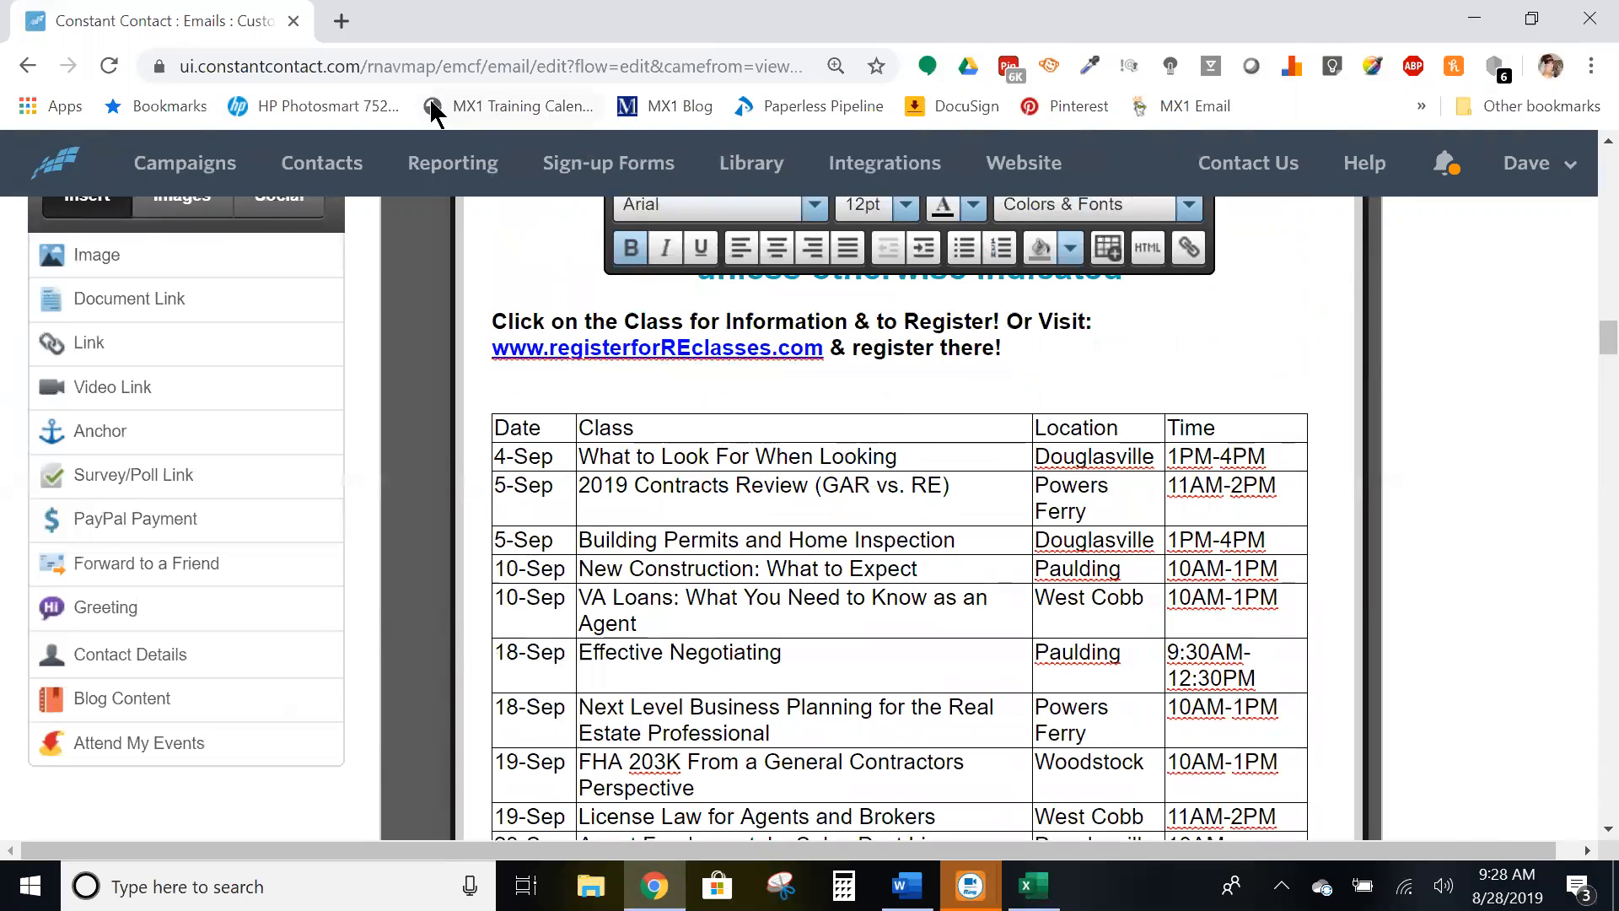
Open registerforreclasses.com in a new browser tab and show its list of area calendar links.
{"action": "left_click", "coordinate": [342, 22]}
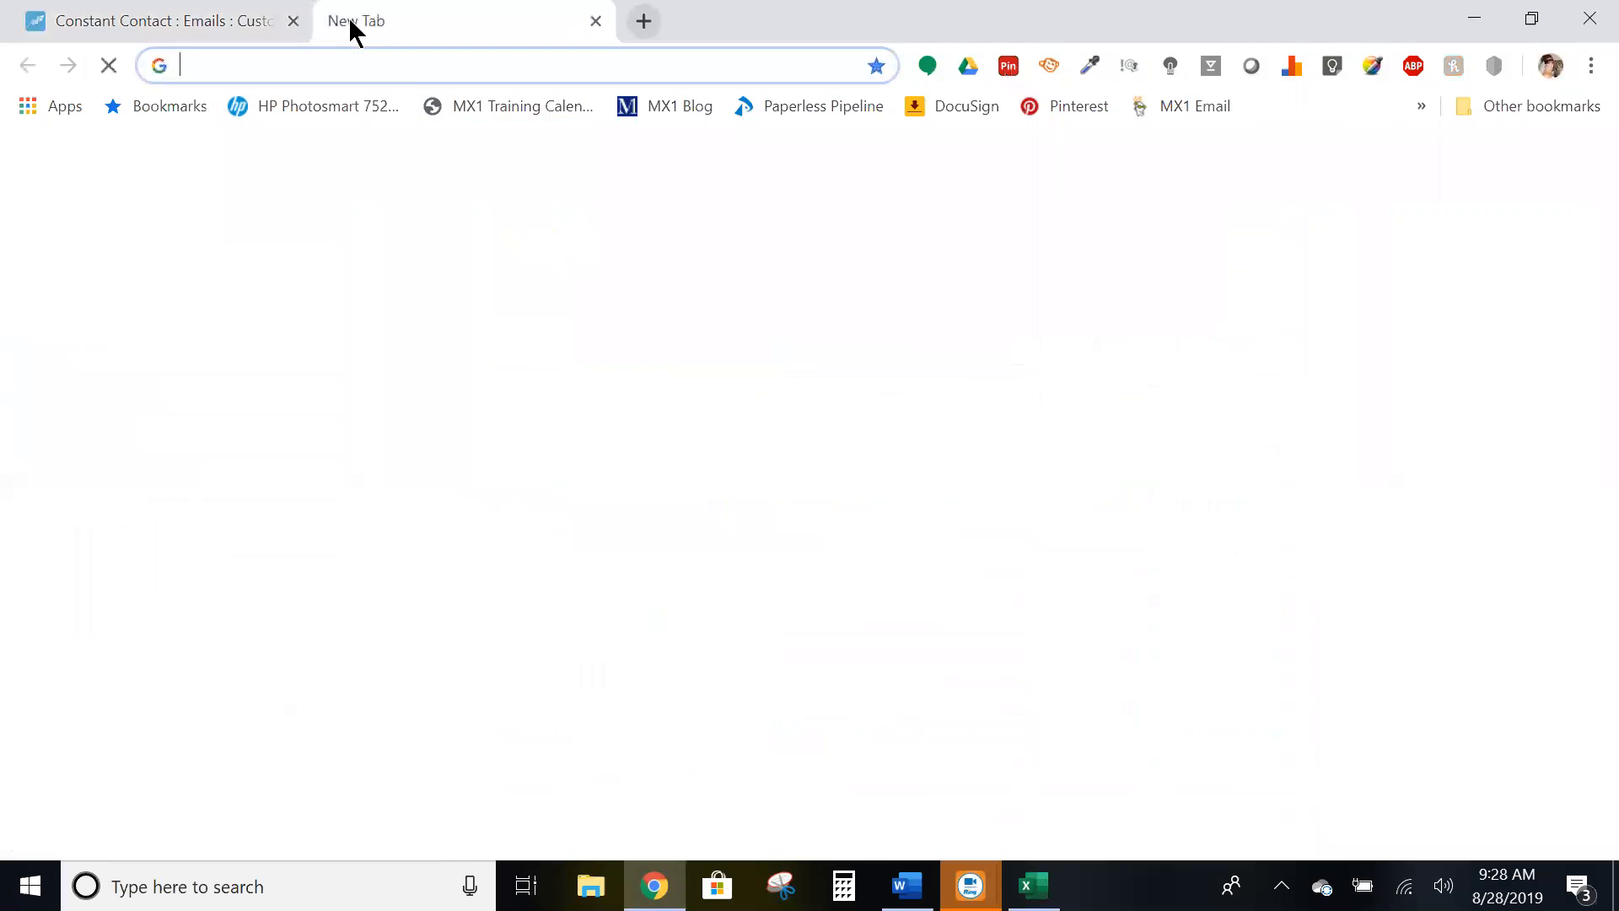
{"action": "type", "text": "regi"}
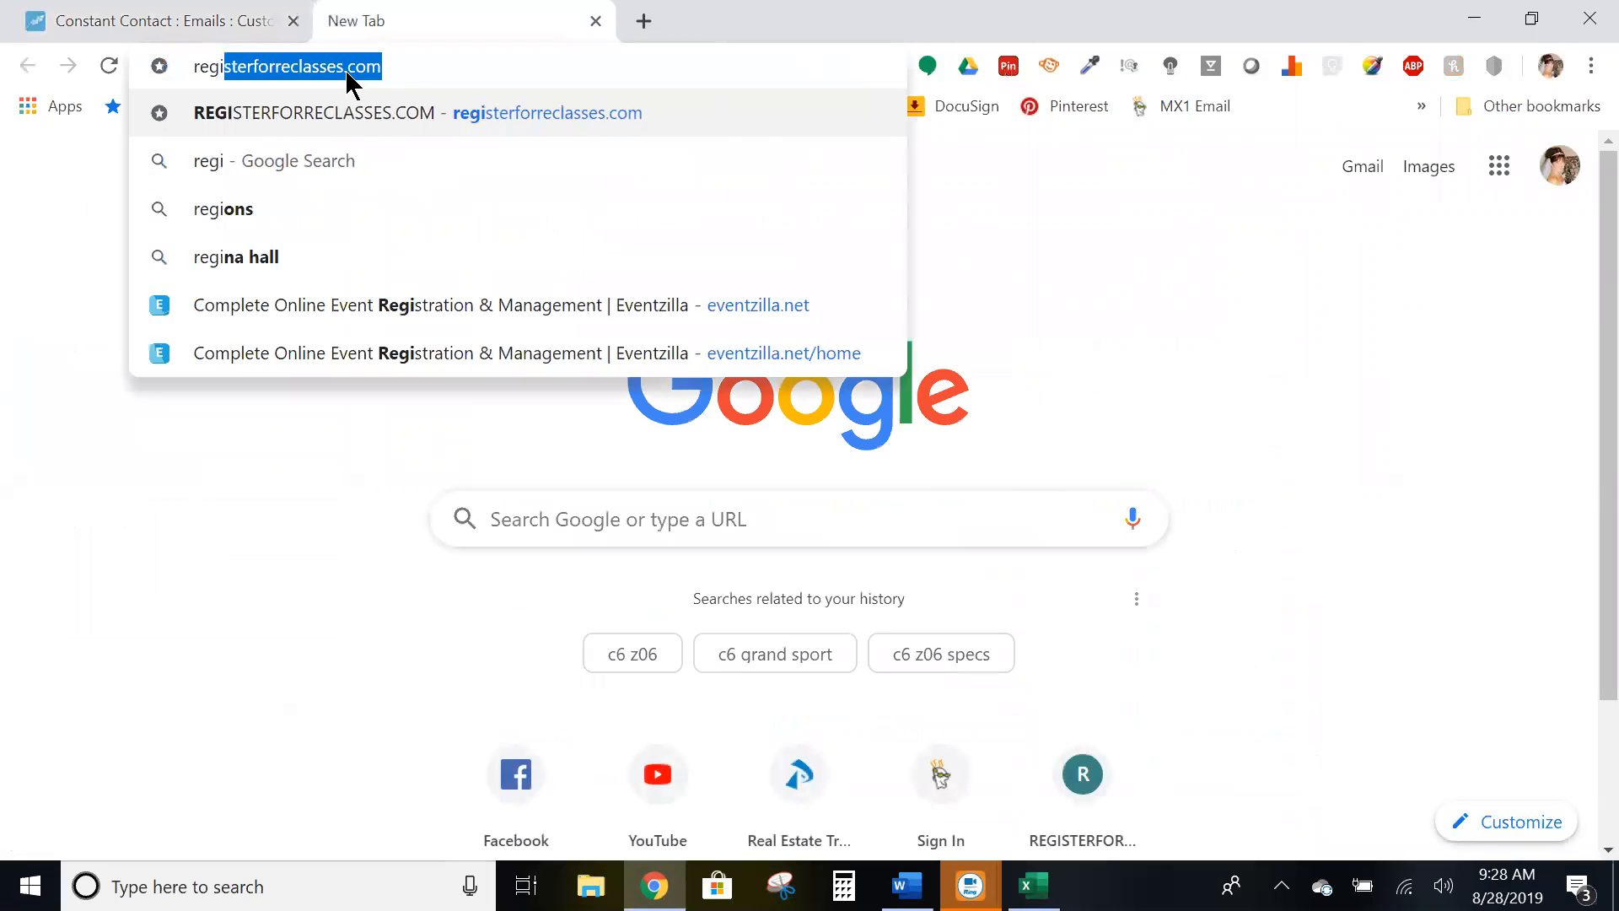
{"action": "key", "text": "Return"}
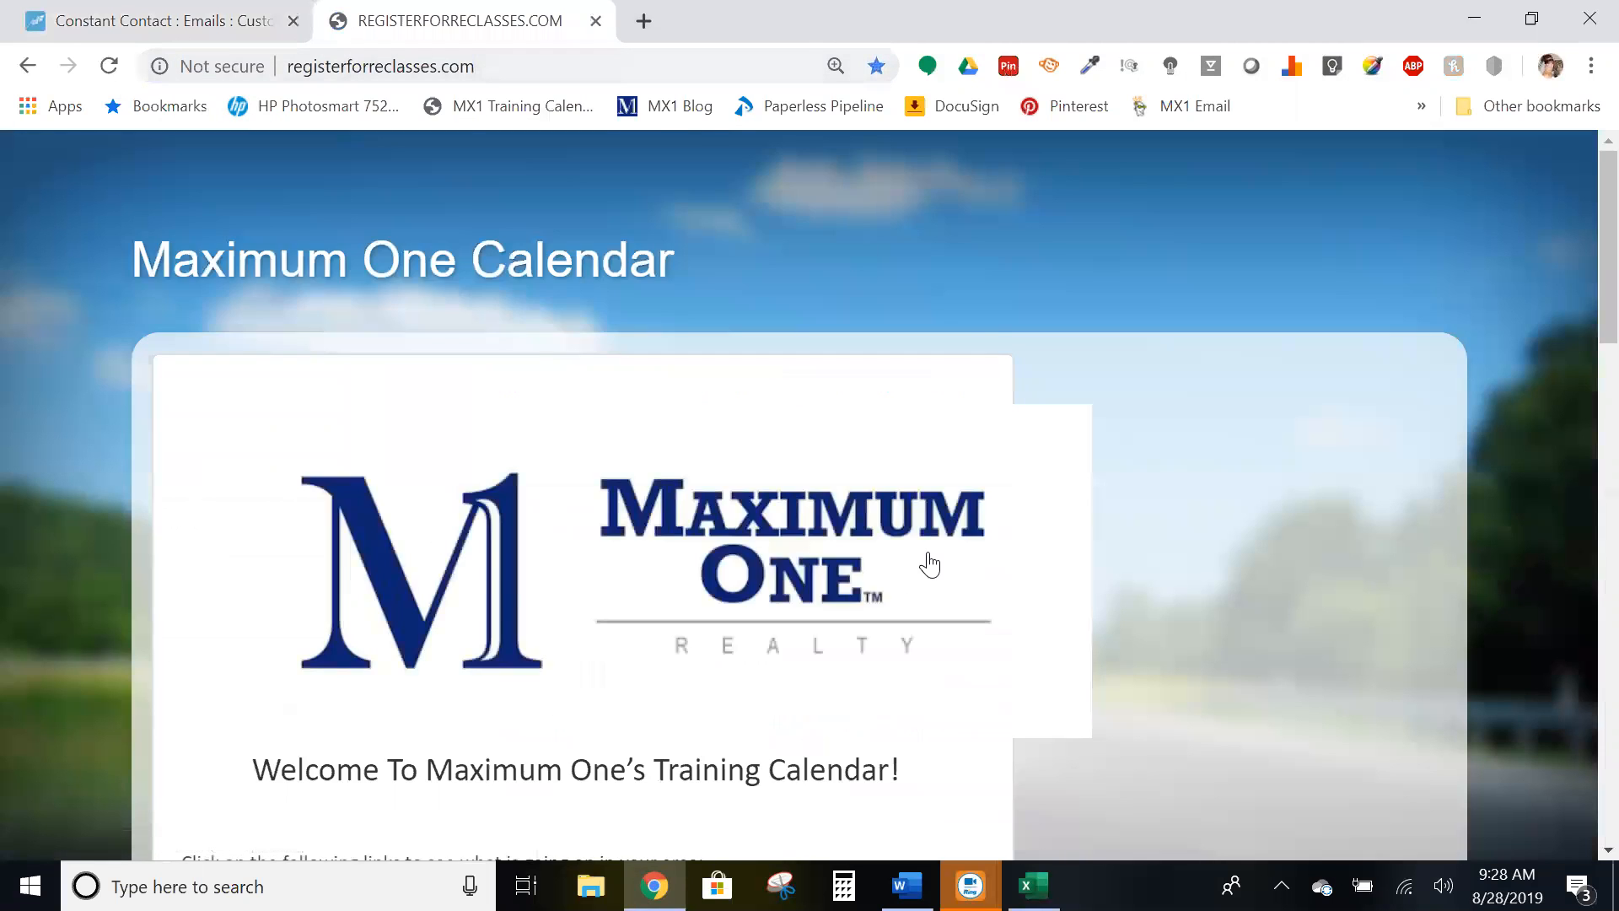
{"action": "scroll", "coordinate": [679, 588], "scroll_direction": "down", "scroll_amount": 5}
{"action": "scroll", "coordinate": [280, 741], "scroll_direction": "down", "scroll_amount": 1}
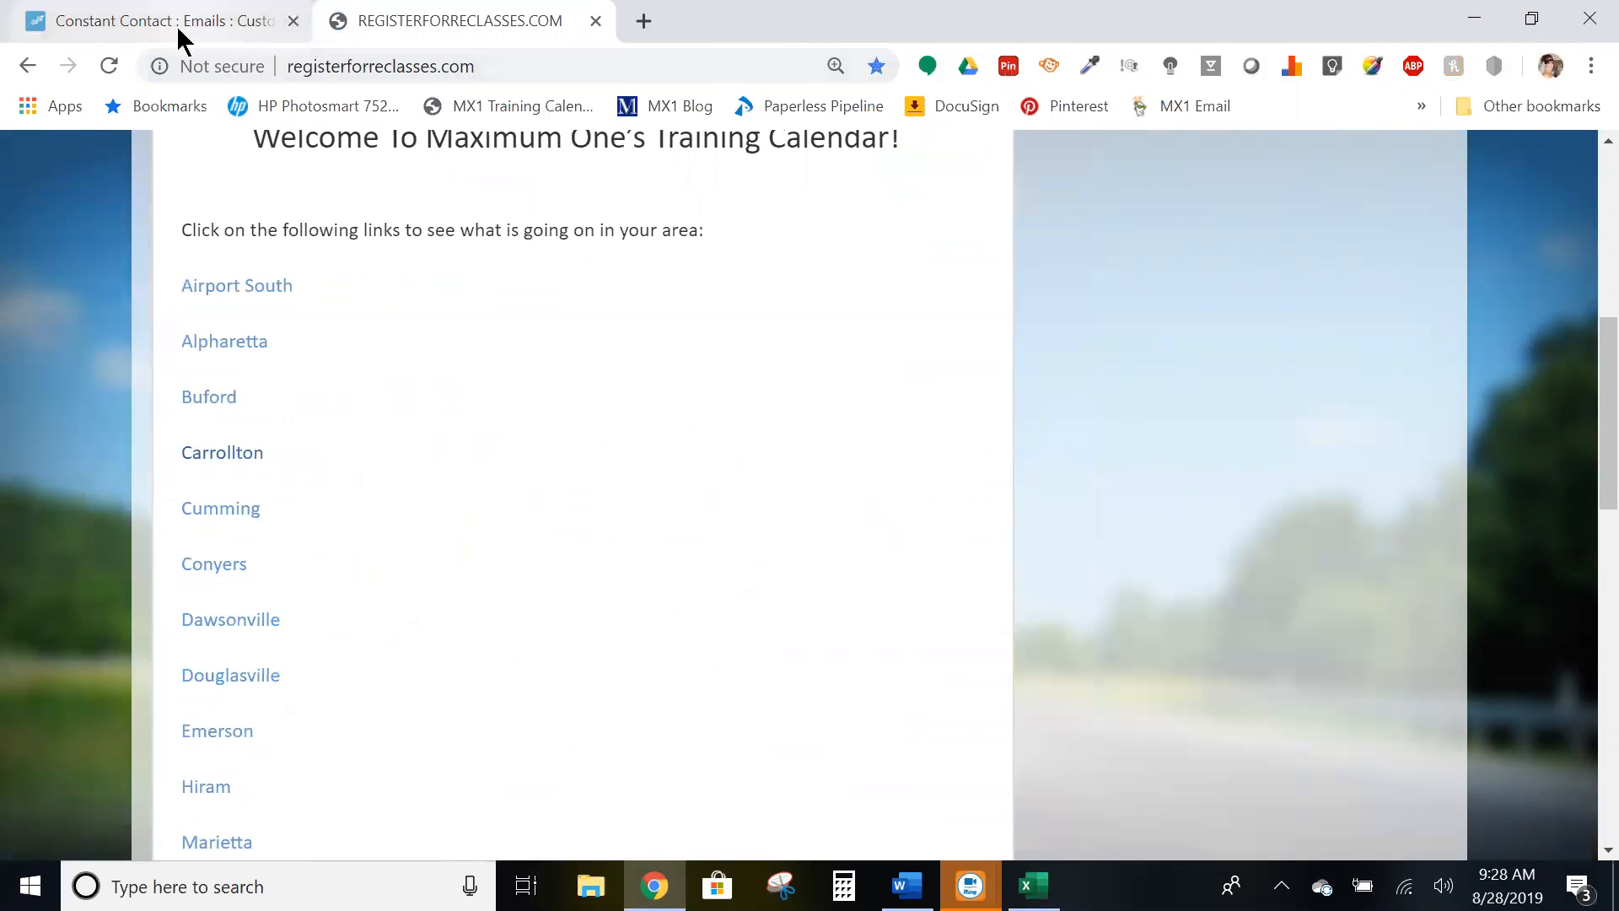
Check the September class table in Constant Contact, and open the Douglasville training calendar from registerforreclasses.com at September 2019.
{"action": "left_click", "coordinate": [130, 32]}
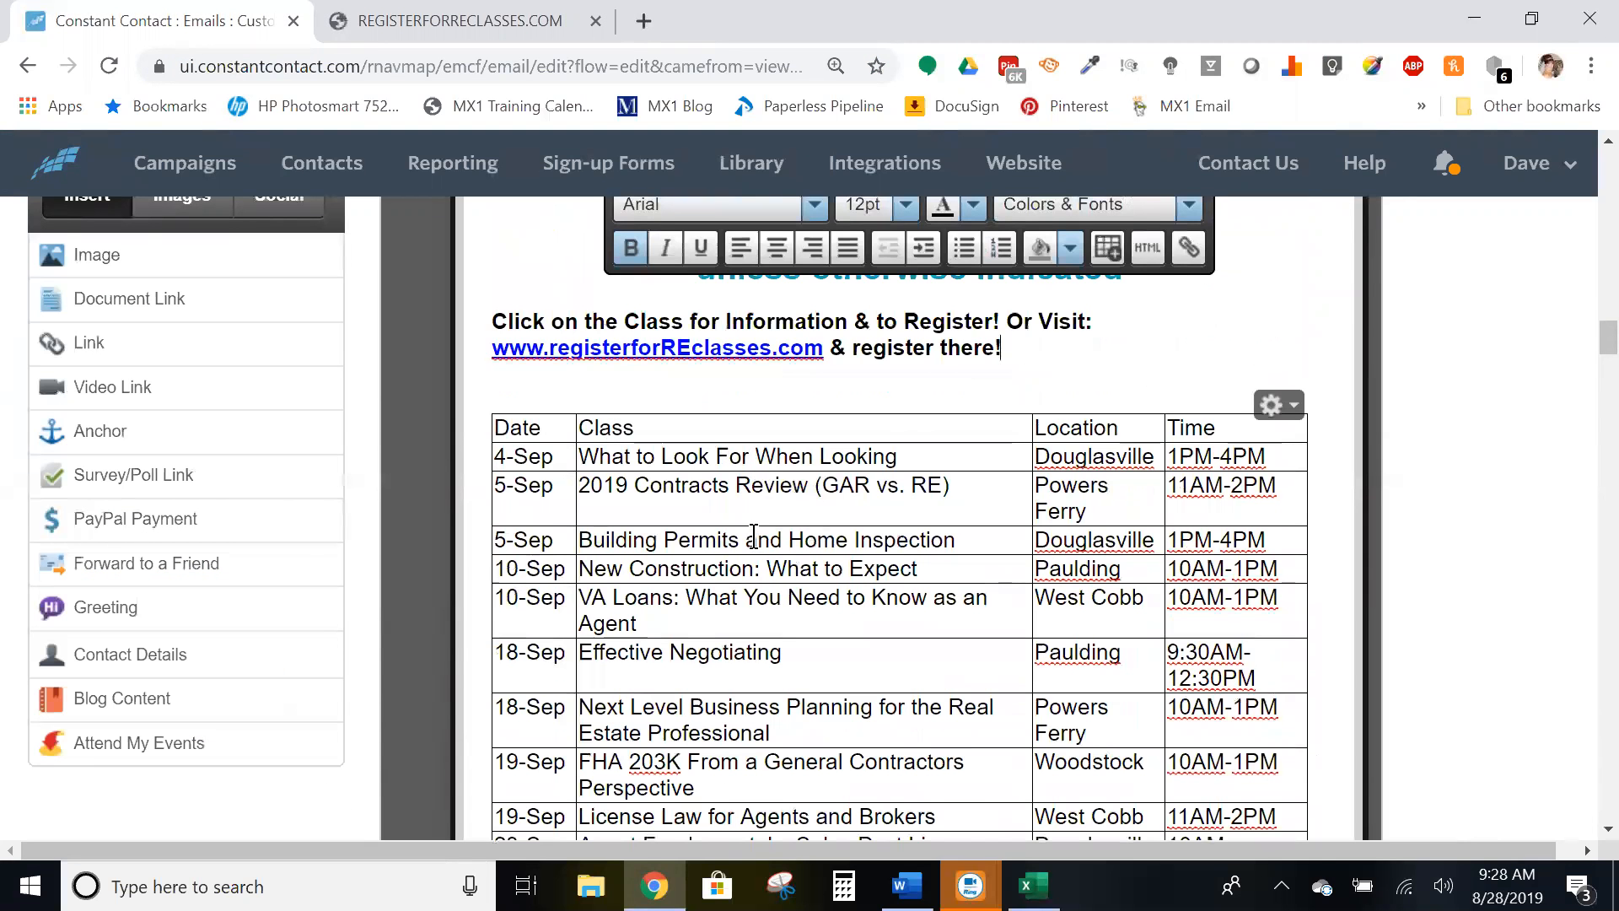
{"action": "scroll", "coordinate": [852, 518], "scroll_direction": "down", "scroll_amount": 3}
{"action": "scroll", "coordinate": [980, 535], "scroll_direction": "up", "scroll_amount": 3}
{"action": "scroll", "coordinate": [1004, 540], "scroll_direction": "down", "scroll_amount": 5}
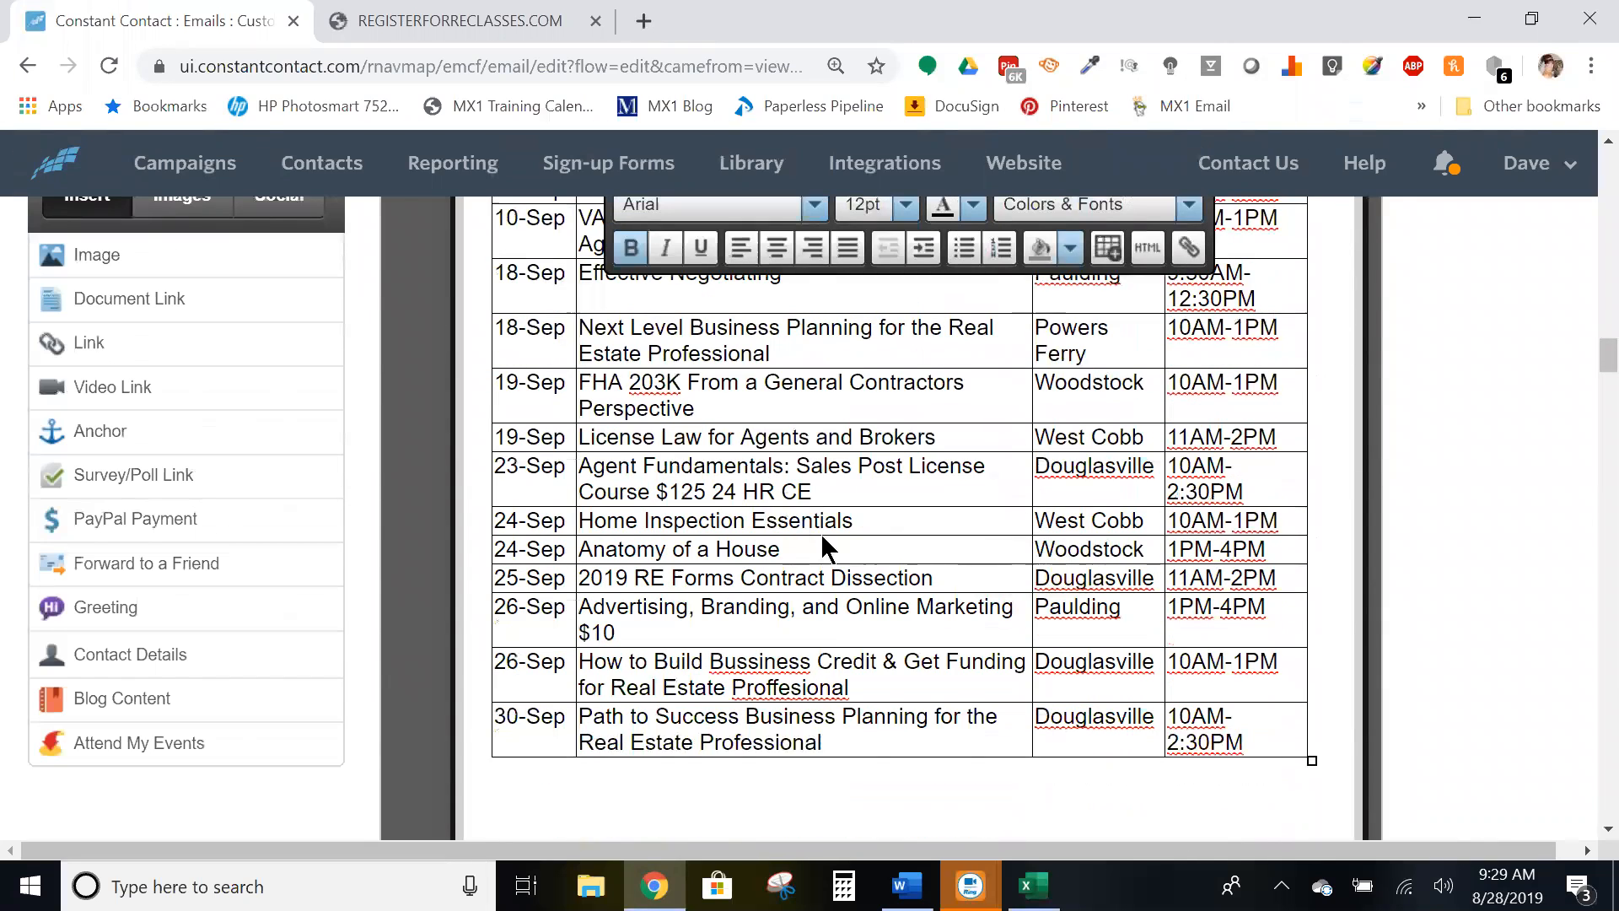
{"action": "scroll", "coordinate": [869, 523], "scroll_direction": "up", "scroll_amount": 5}
{"action": "left_click", "coordinate": [447, 25]}
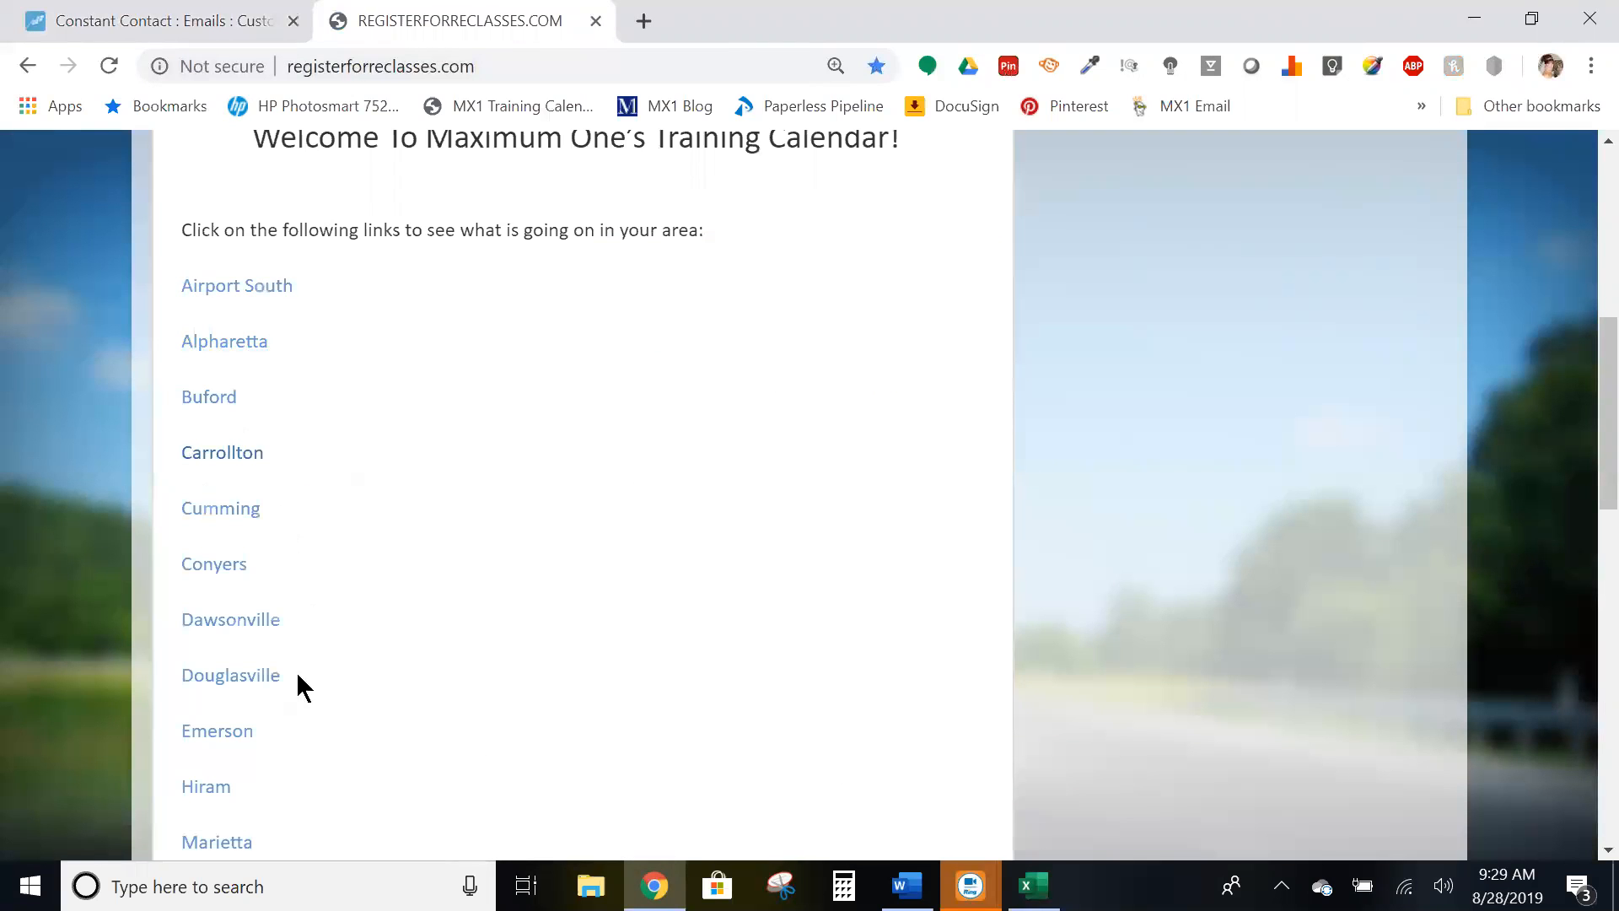
{"action": "left_click", "coordinate": [245, 679]}
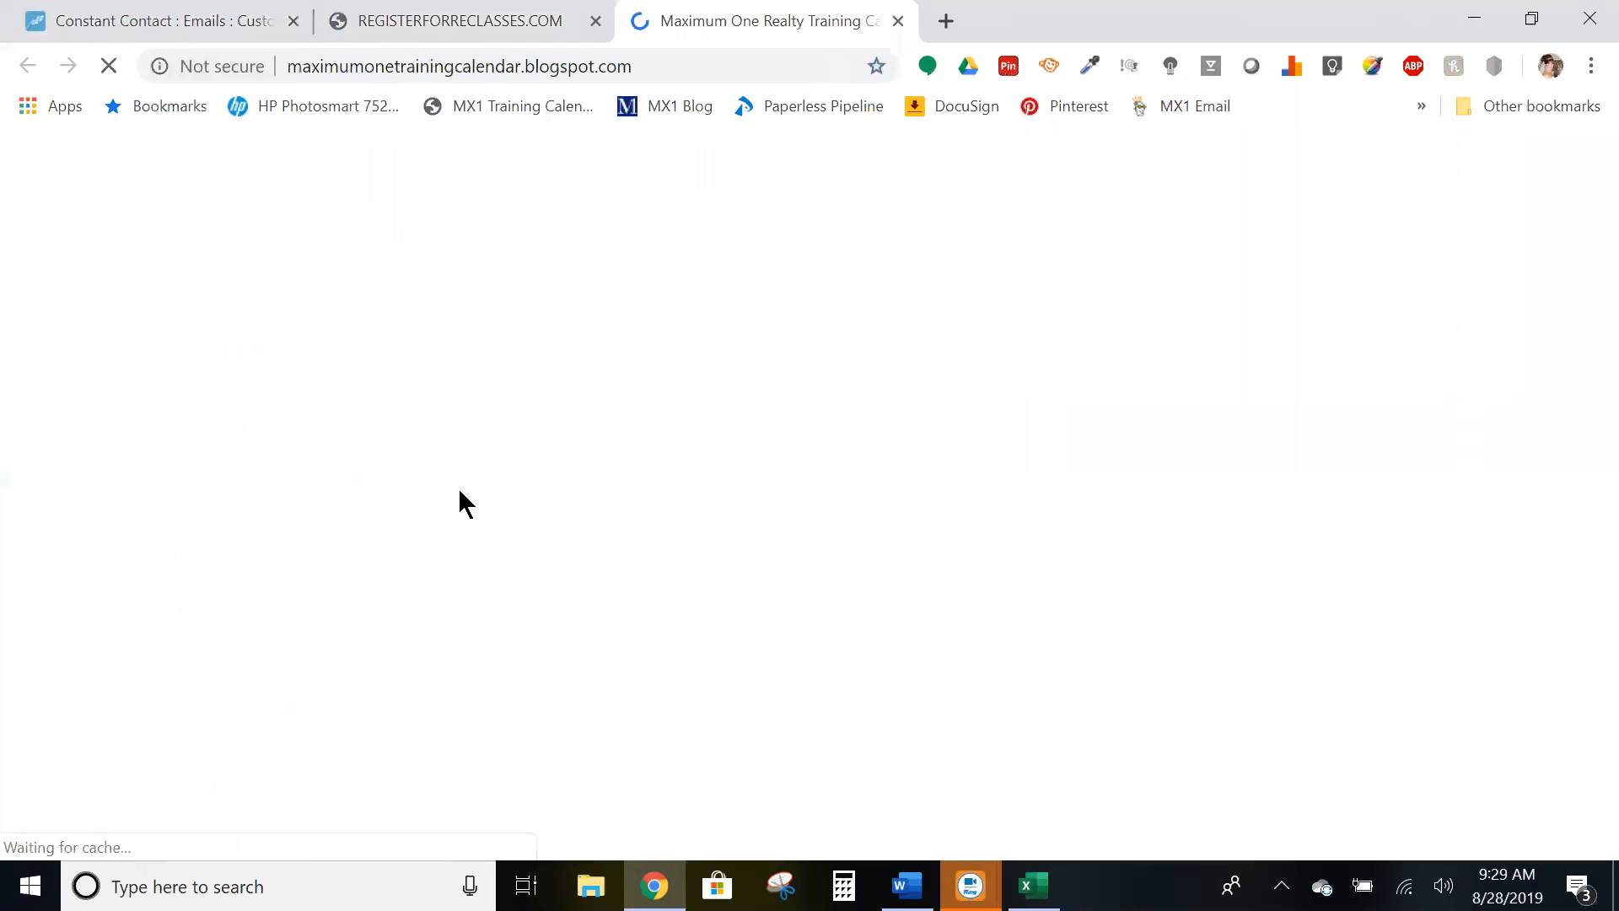
{"action": "scroll", "coordinate": [970, 354], "scroll_direction": "down", "scroll_amount": 5}
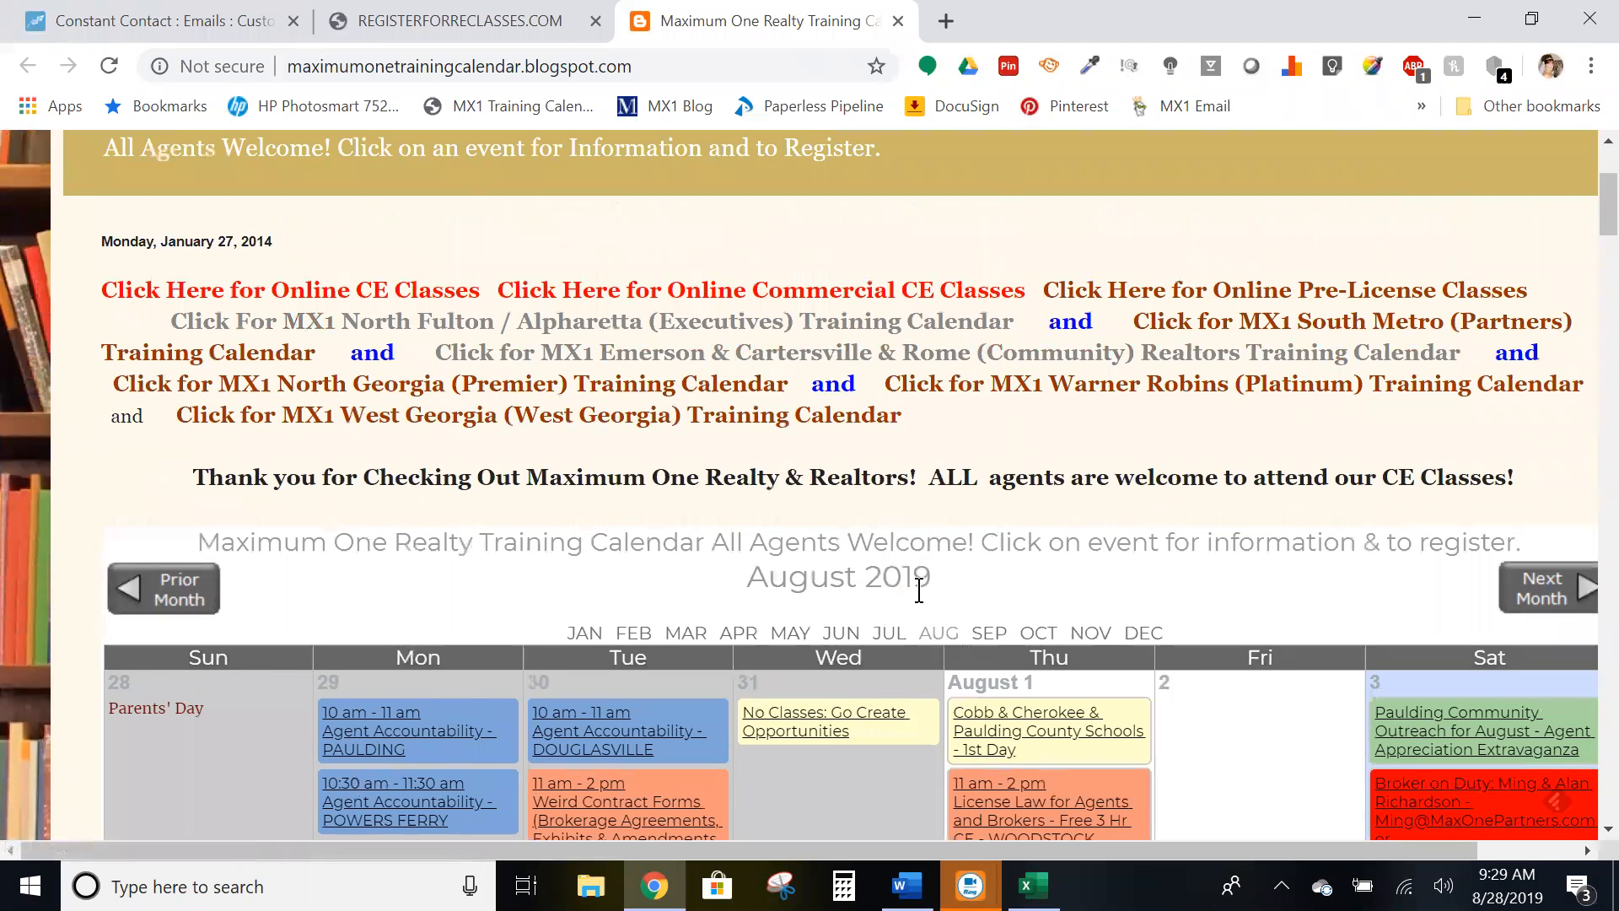
{"action": "left_click", "coordinate": [988, 639]}
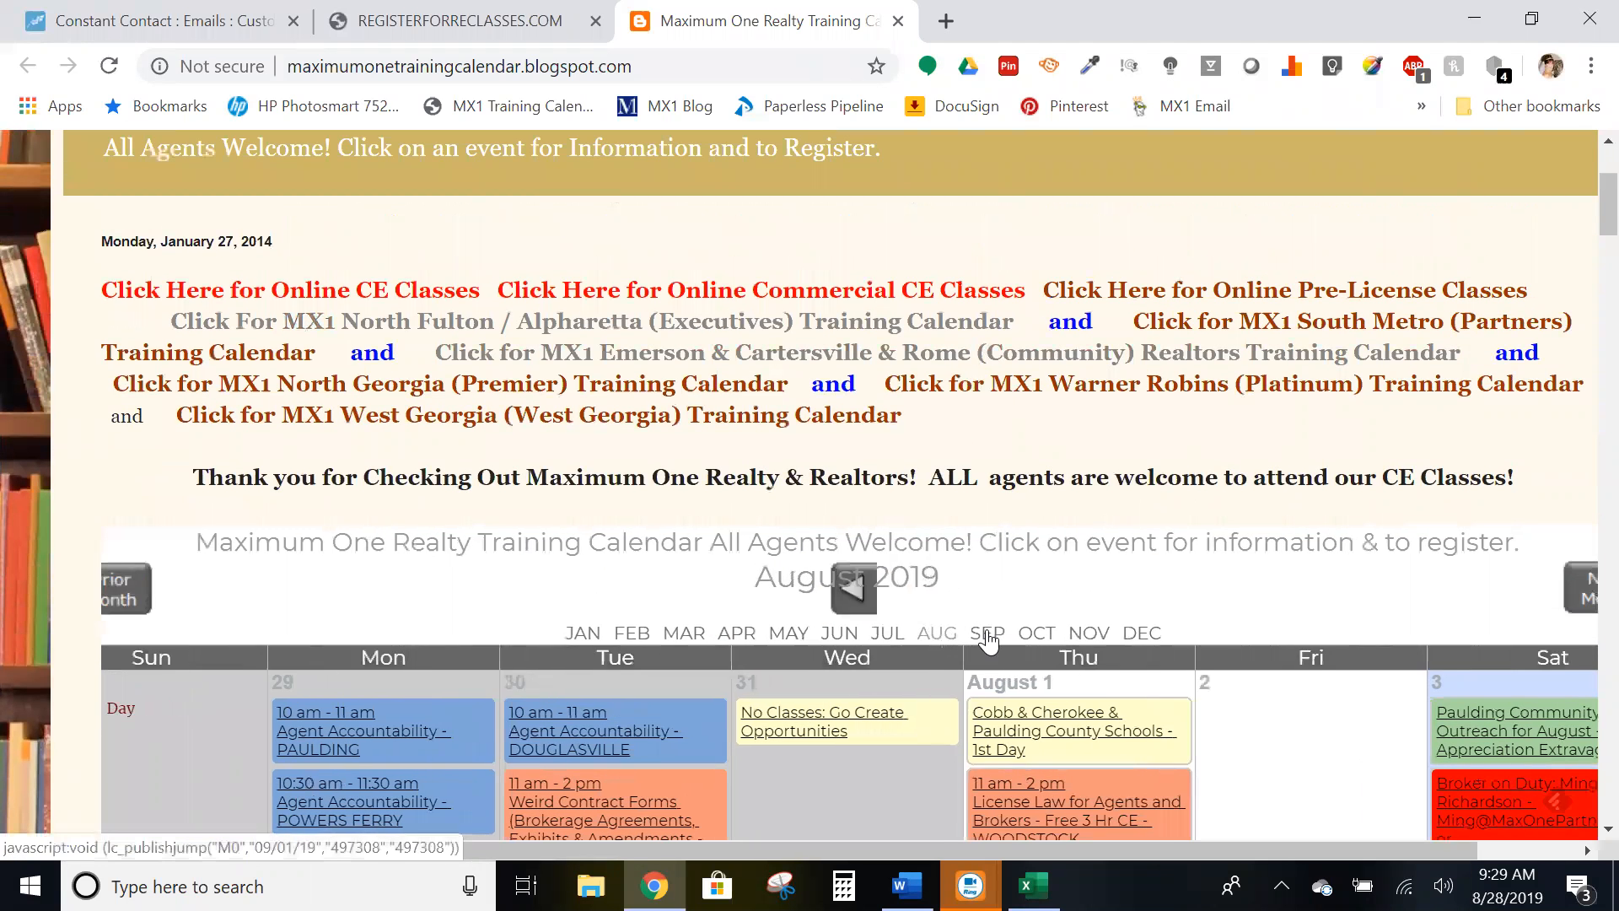
{"action": "scroll", "coordinate": [1099, 486], "scroll_direction": "down", "scroll_amount": 2}
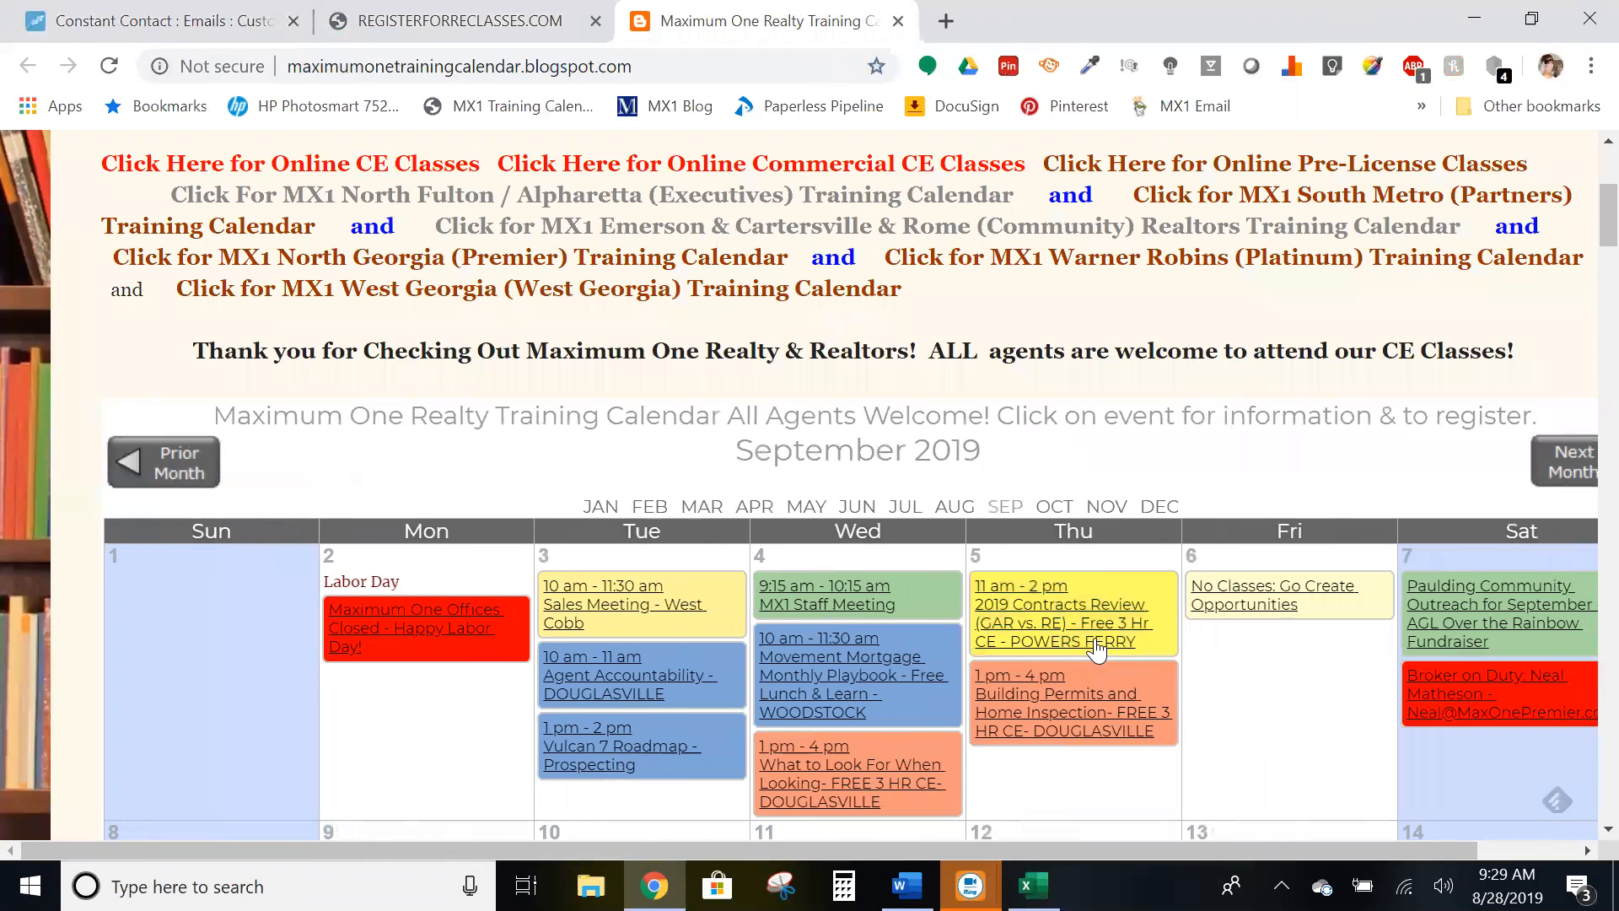
Open the registration page of the September 5 2019 Contracts Review (GAR vs. RE) class at Powers Ferry and copy its web address.
{"action": "left_click", "coordinate": [1103, 617]}
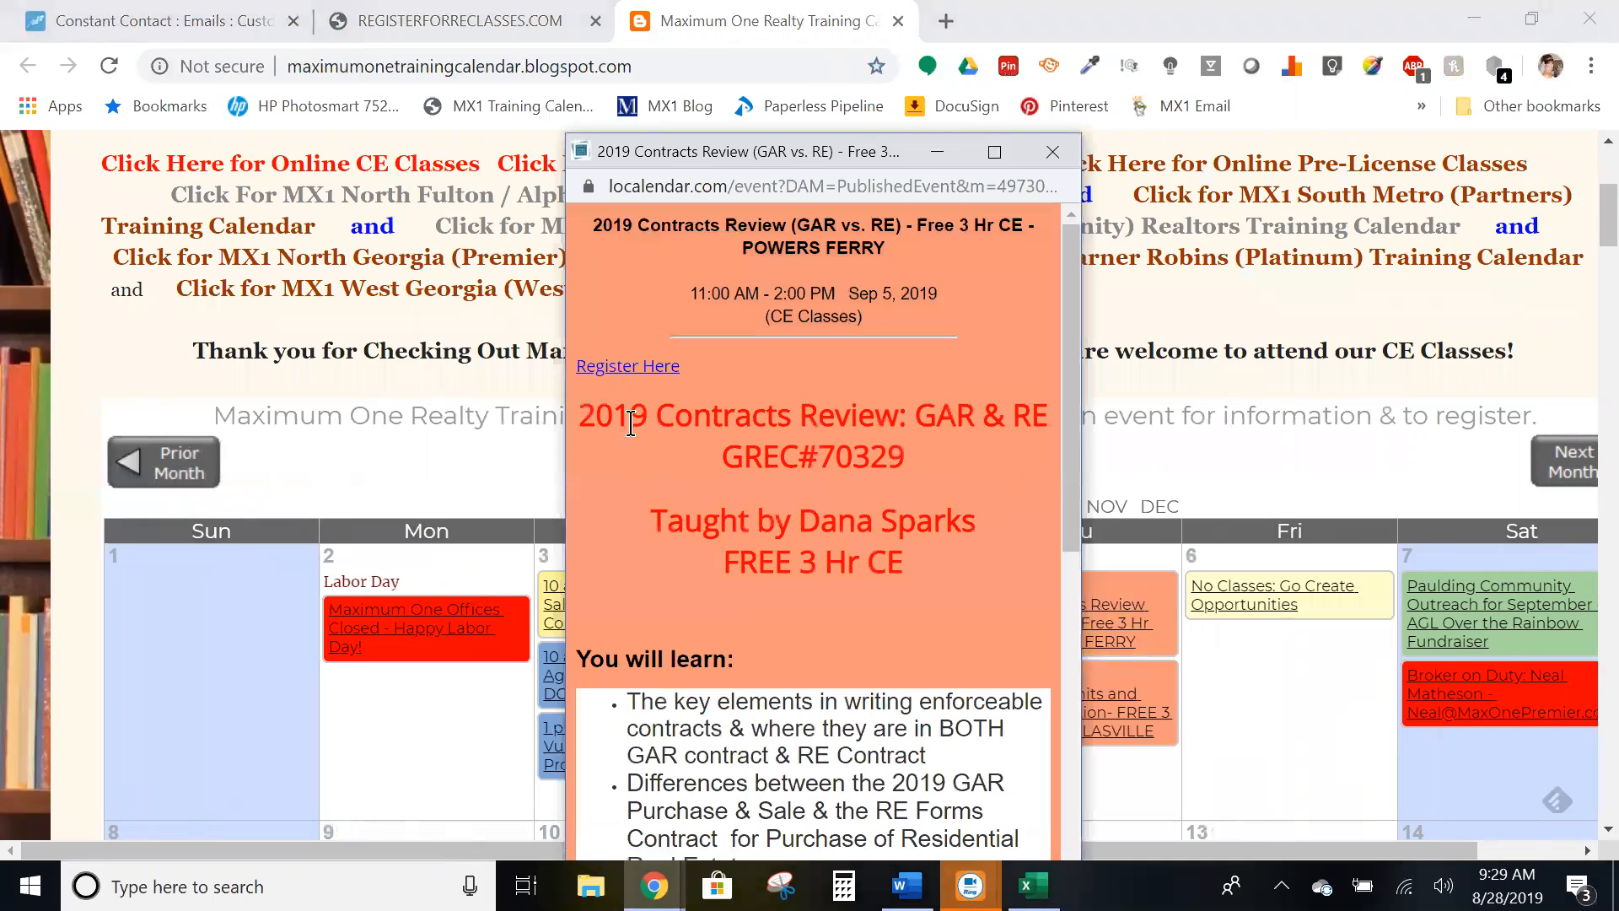
{"action": "left_click", "coordinate": [657, 377]}
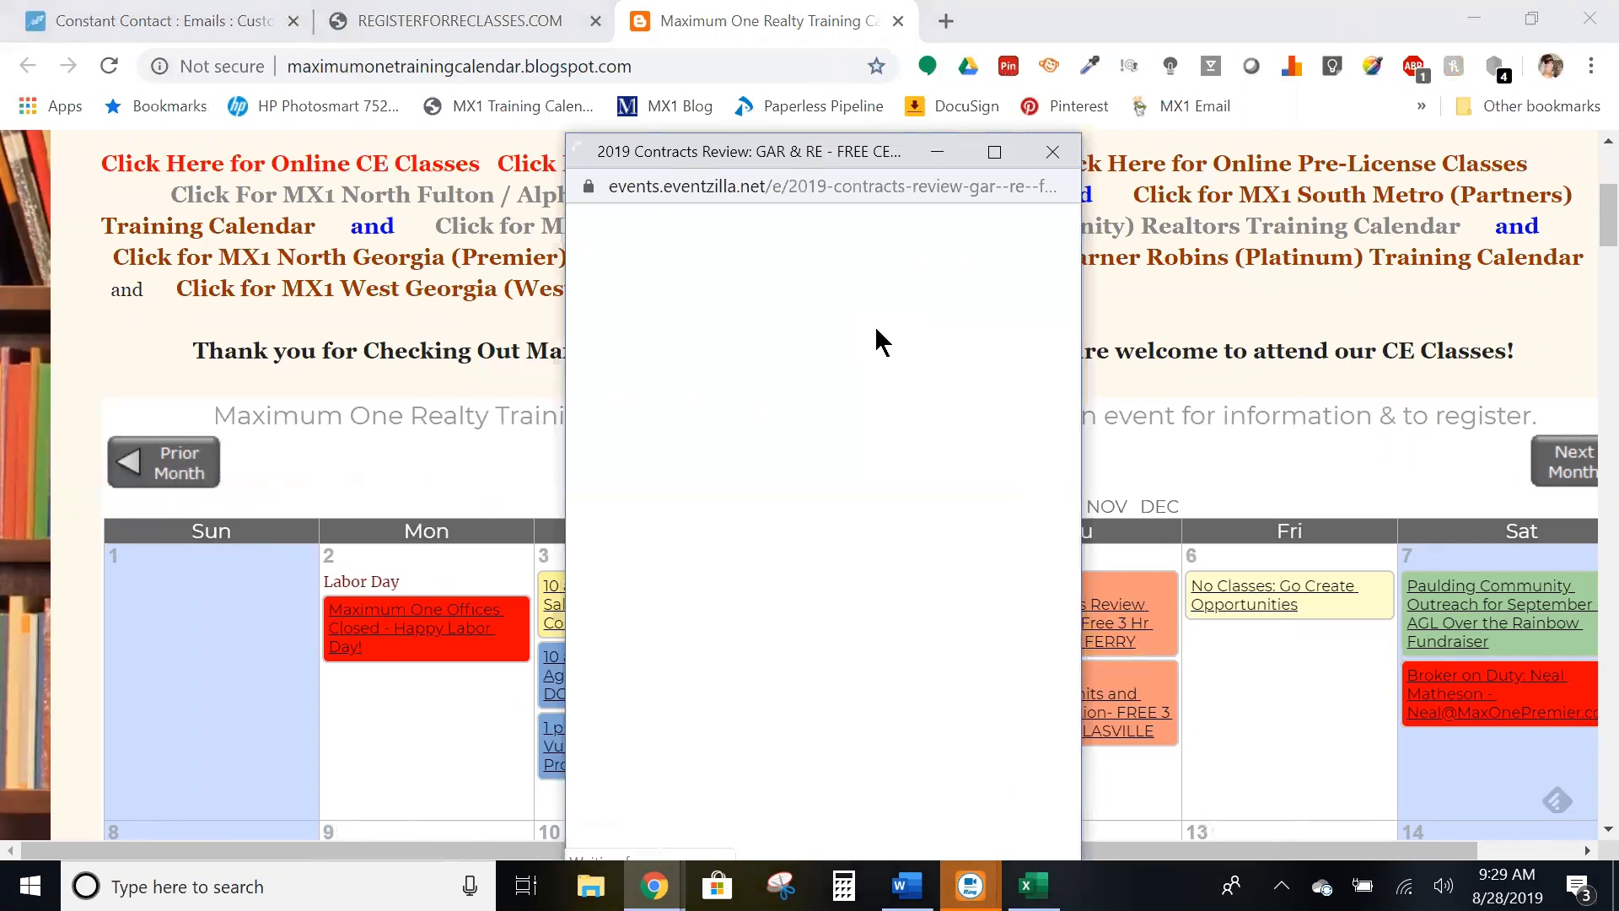
{"action": "left_click", "coordinate": [796, 191]}
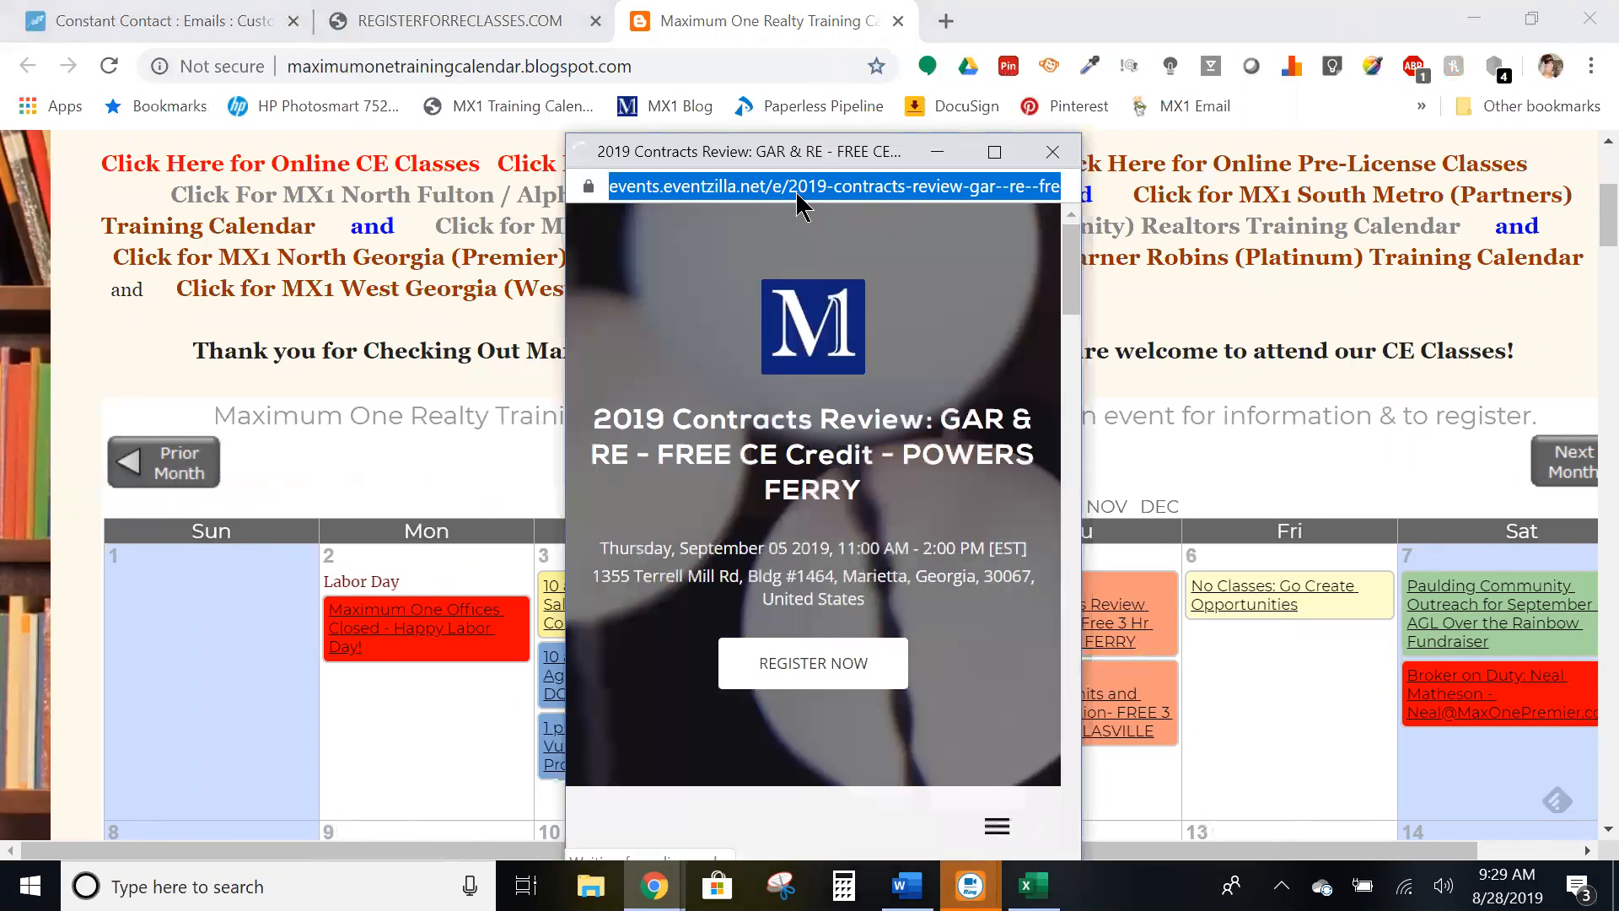
{"action": "right_click", "coordinate": [731, 182]}
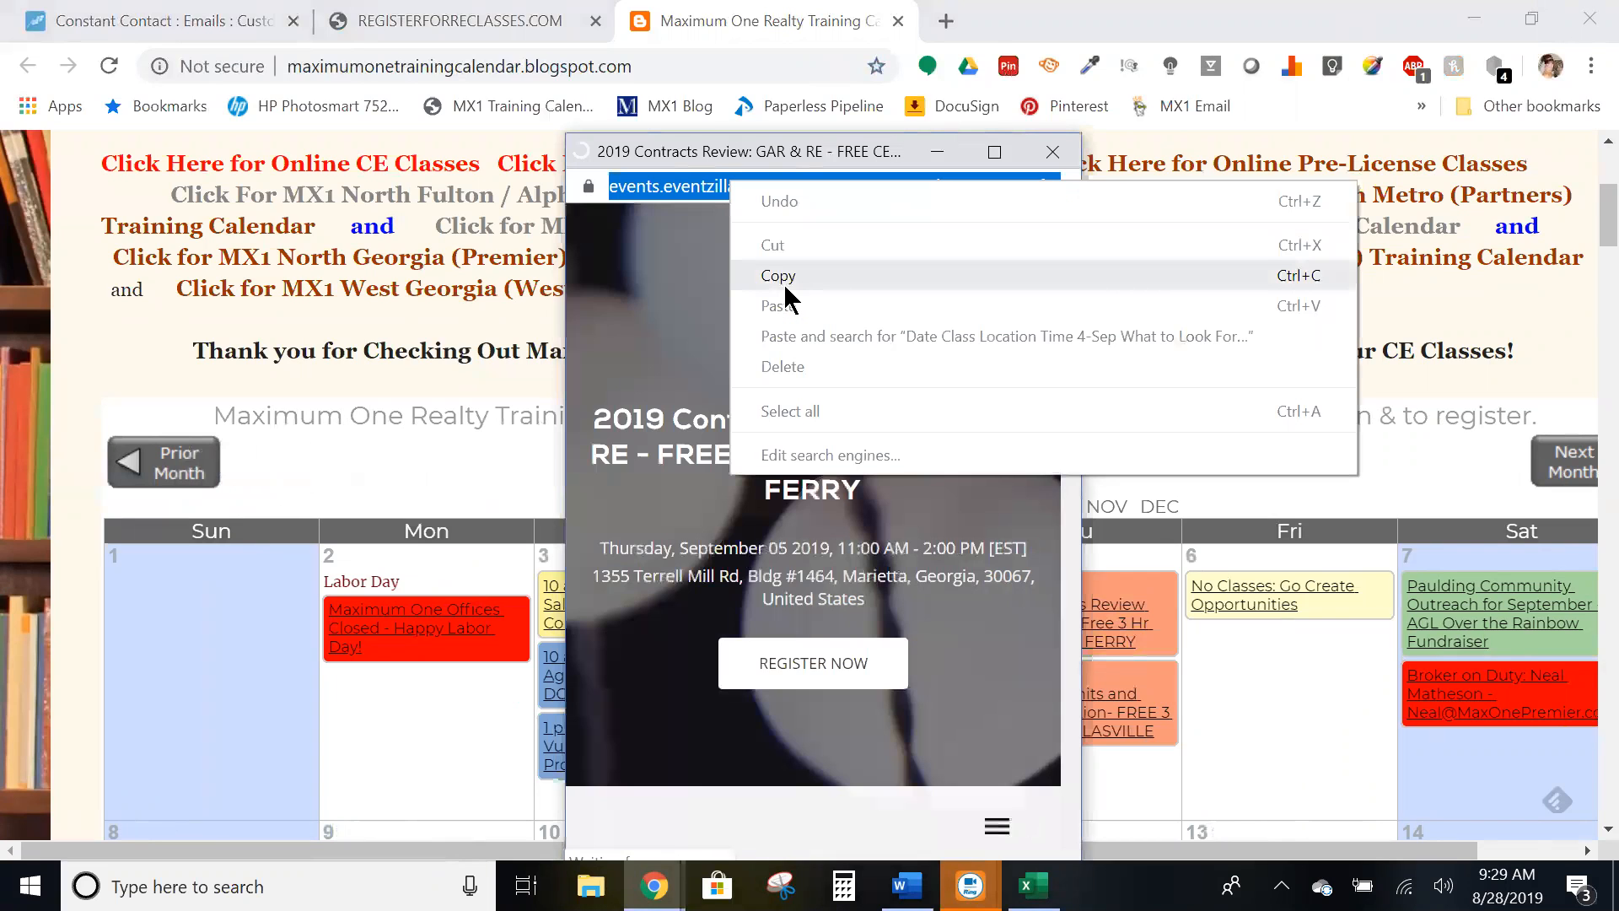
{"action": "left_click", "coordinate": [787, 277]}
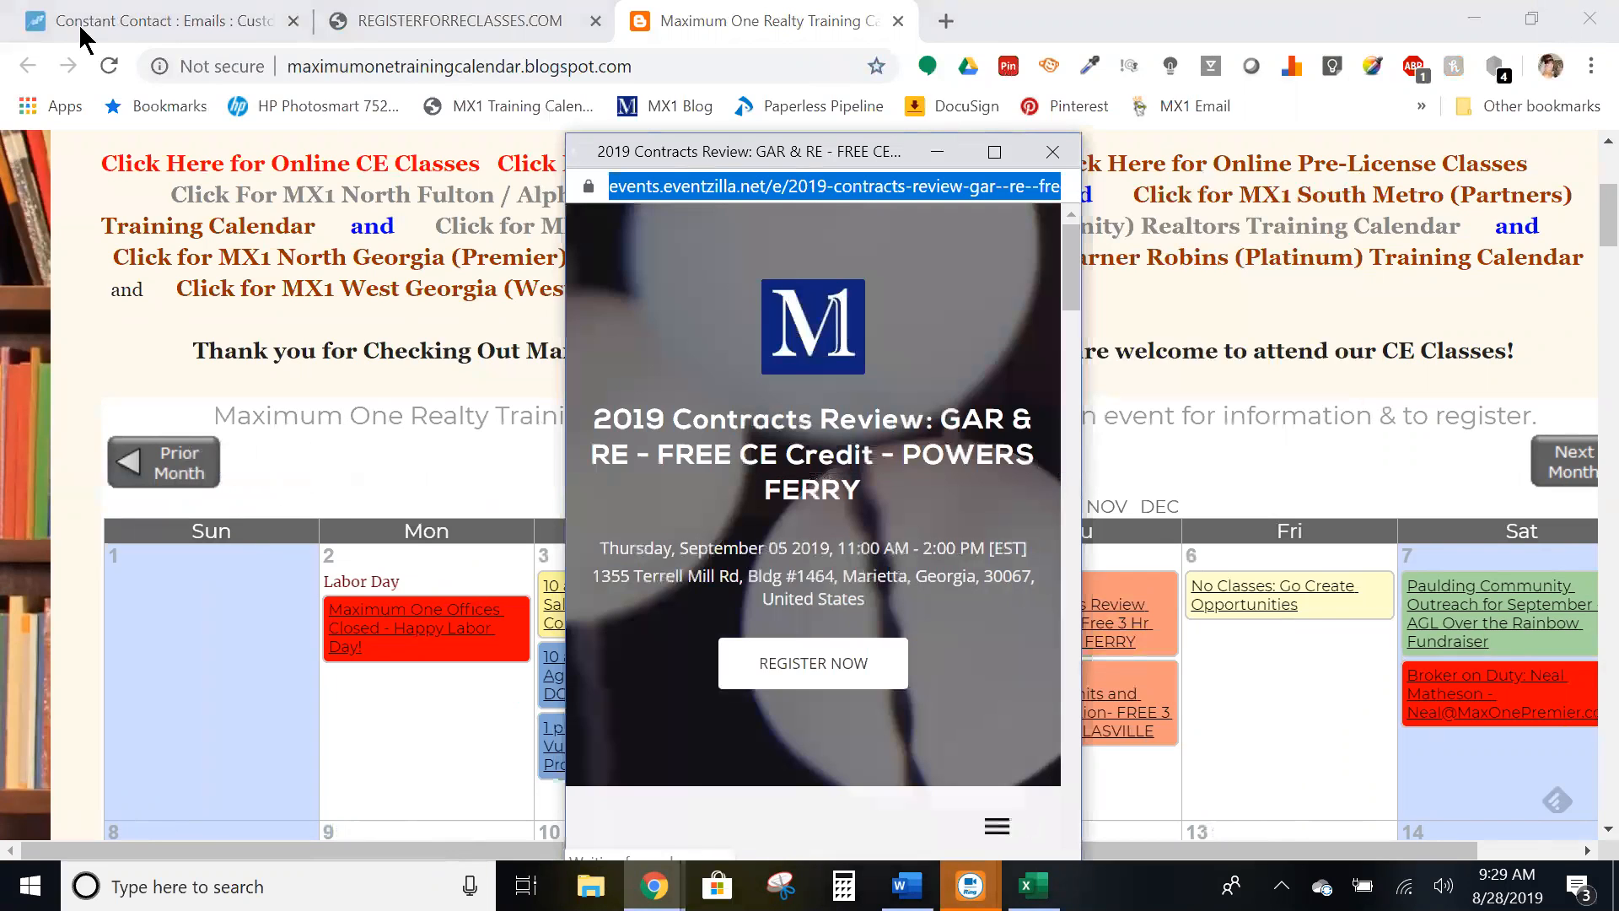
Switch to Constant Contact, link the 4-Sep class "What to Look For When Looking" to the copied address with blue link text, and save the article.
{"action": "left_click", "coordinate": [120, 20]}
{"action": "left_click", "coordinate": [119, 21]}
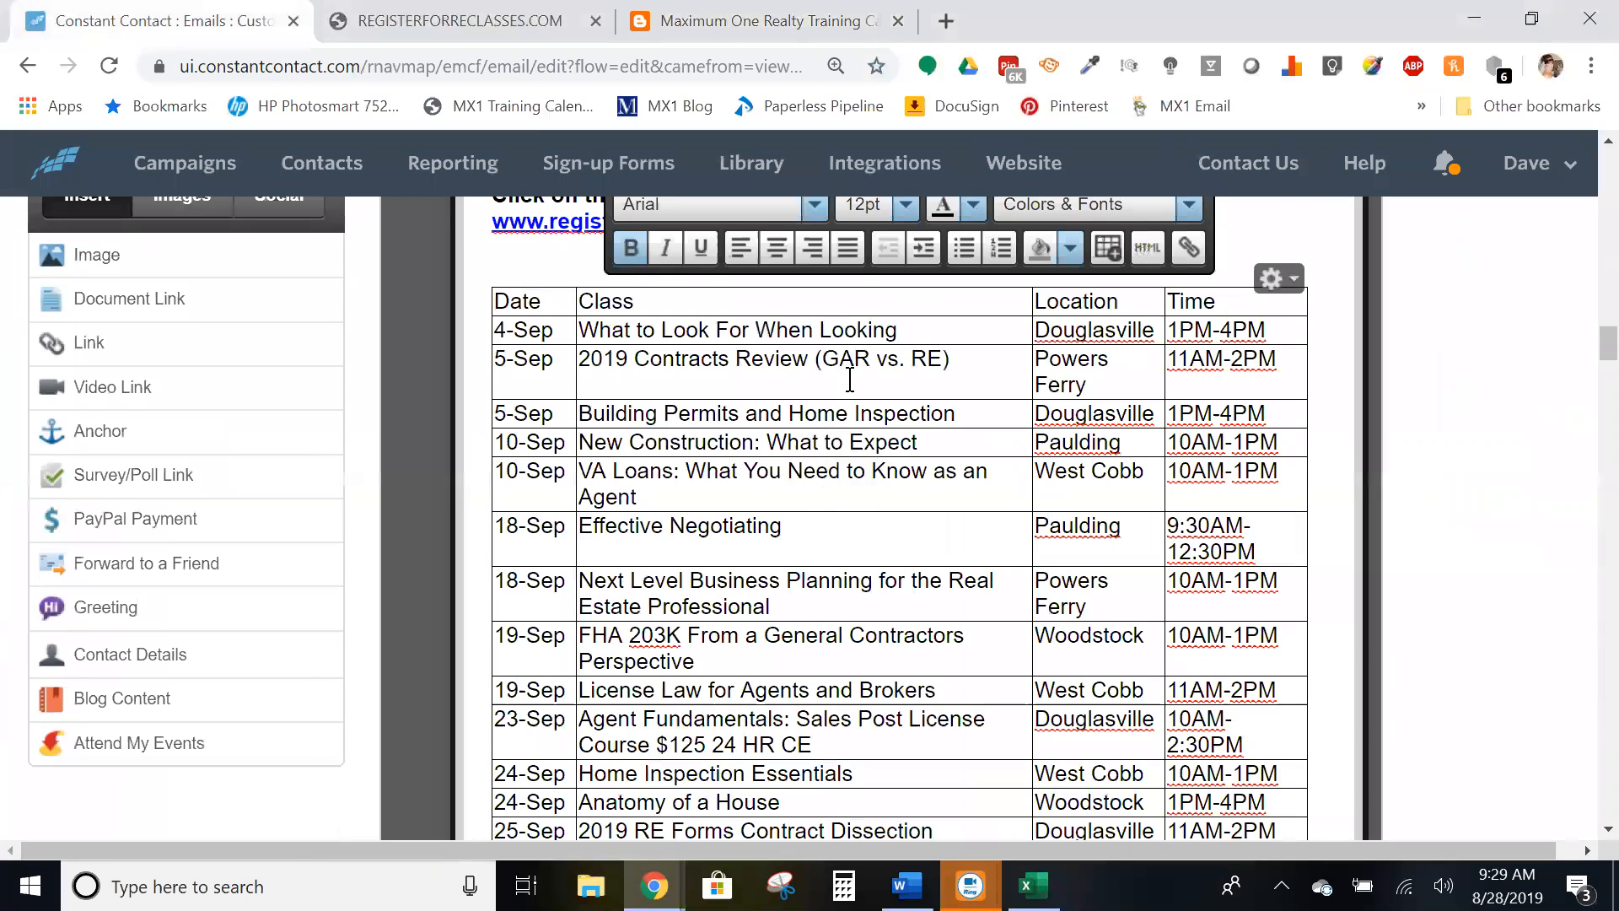
{"action": "left_click_drag", "start_coordinate": [908, 329], "coordinate": [584, 330]}
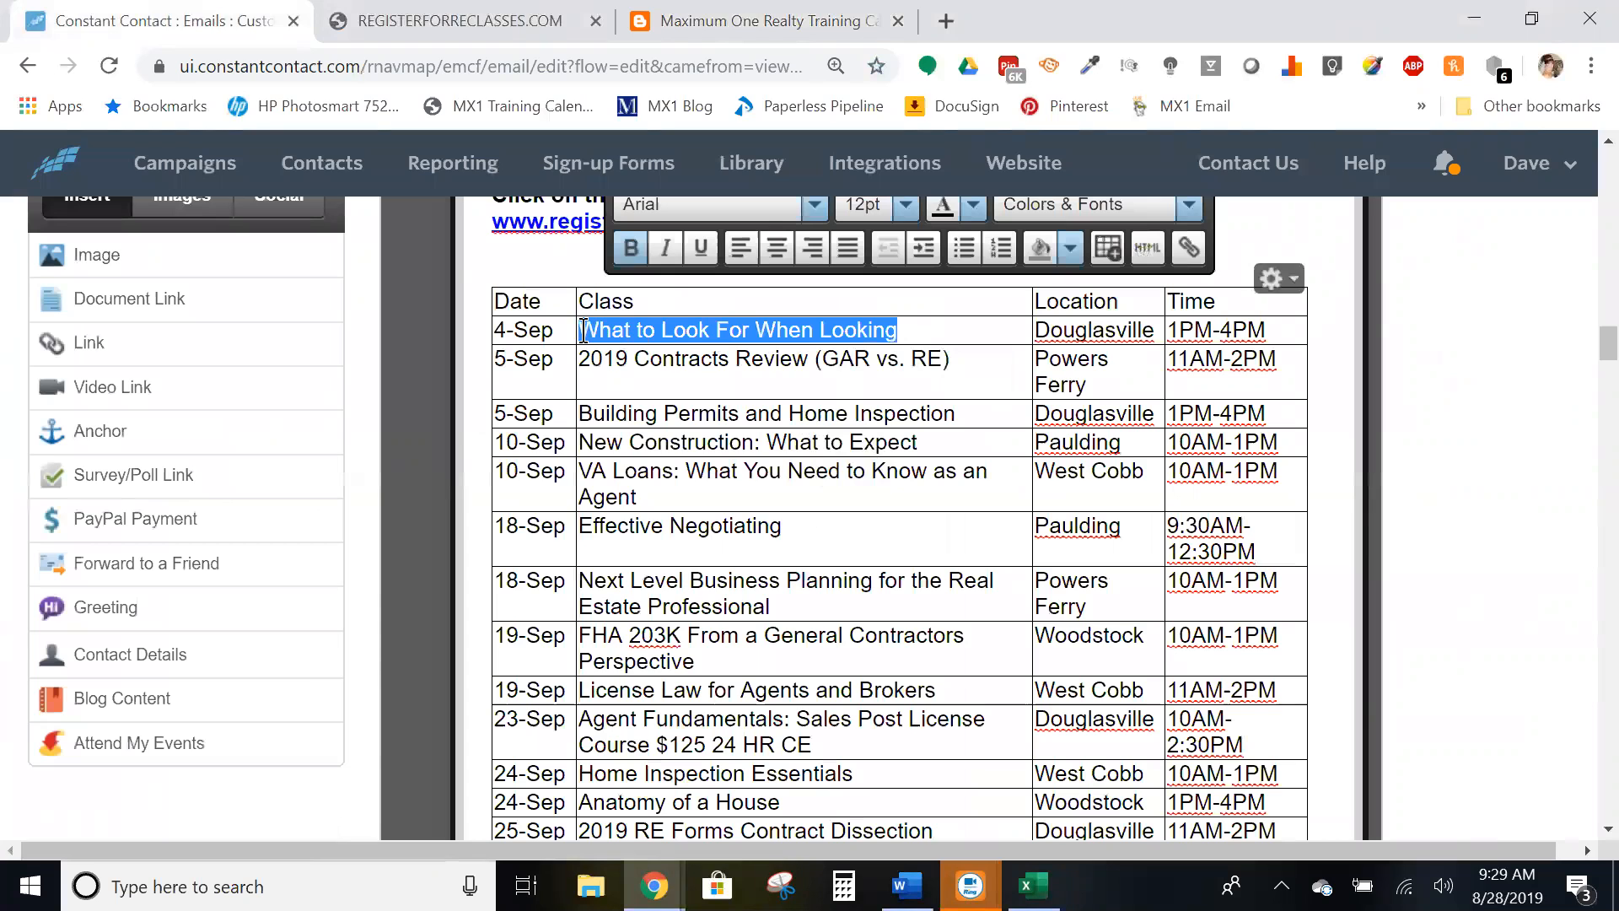
{"action": "left_click", "coordinate": [1188, 247]}
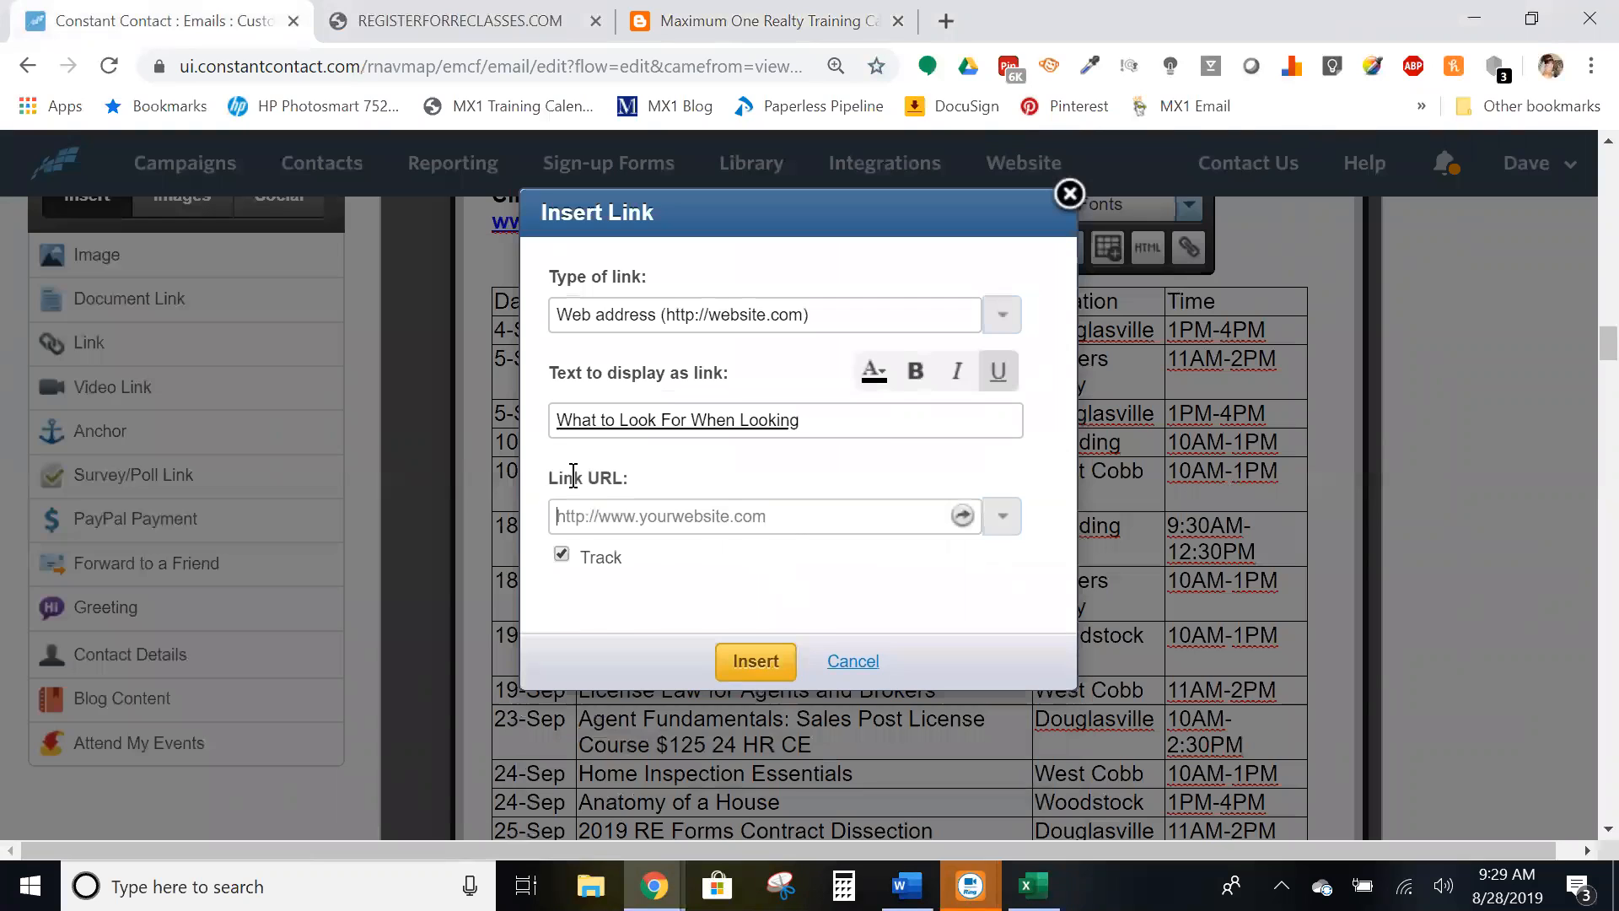
{"action": "left_click", "coordinate": [574, 515]}
{"action": "key", "text": "ctrl+v"}
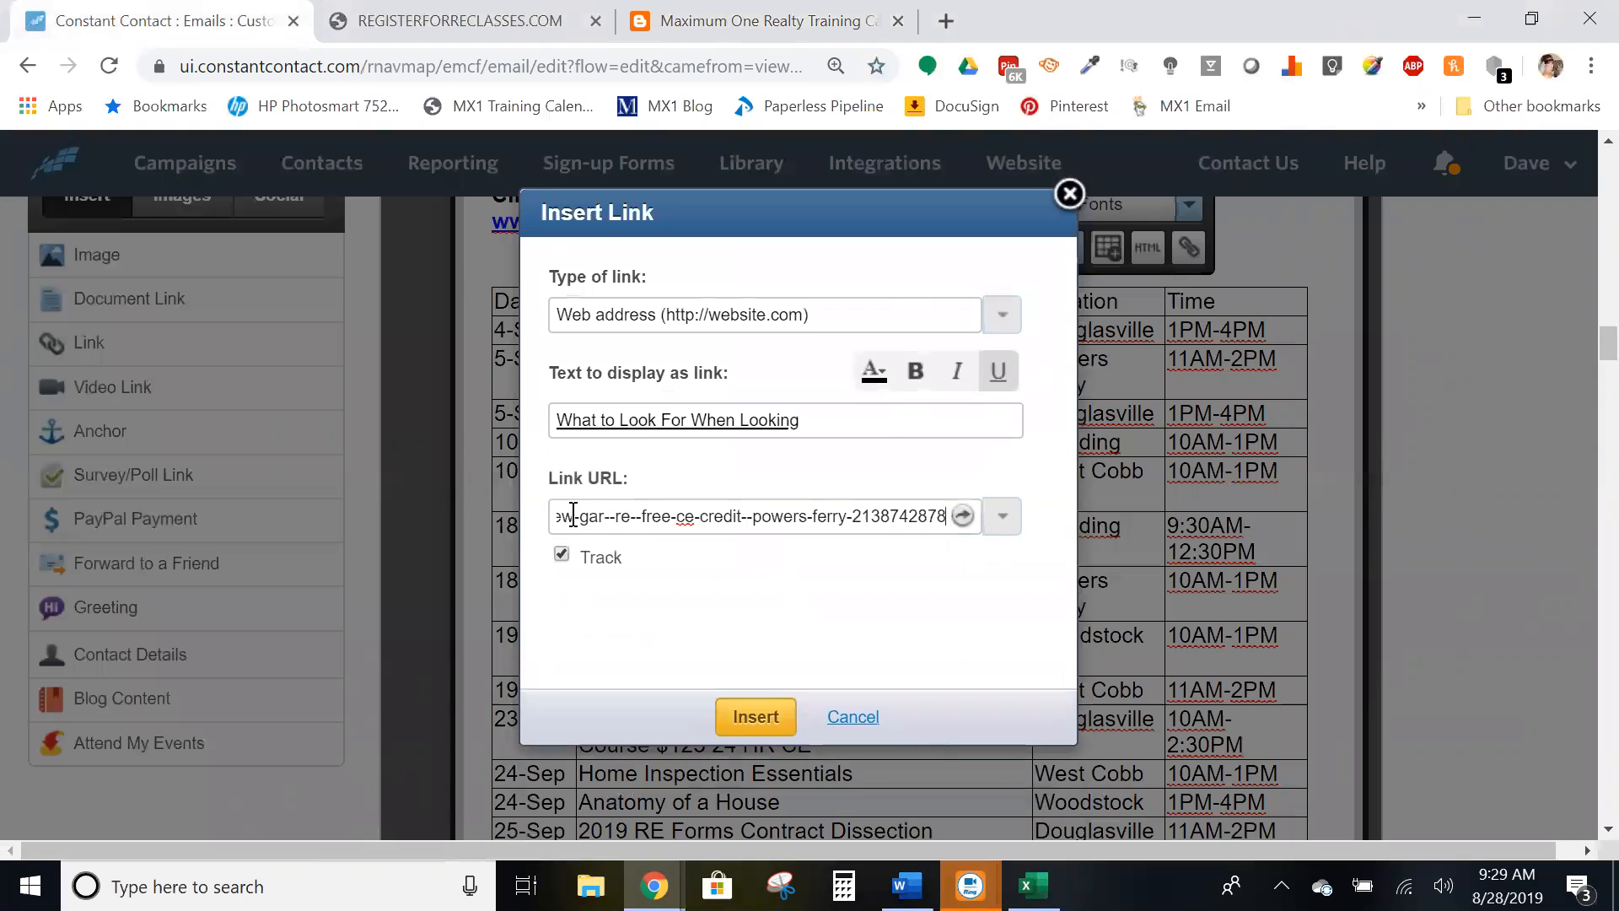
{"action": "left_click", "coordinate": [874, 377]}
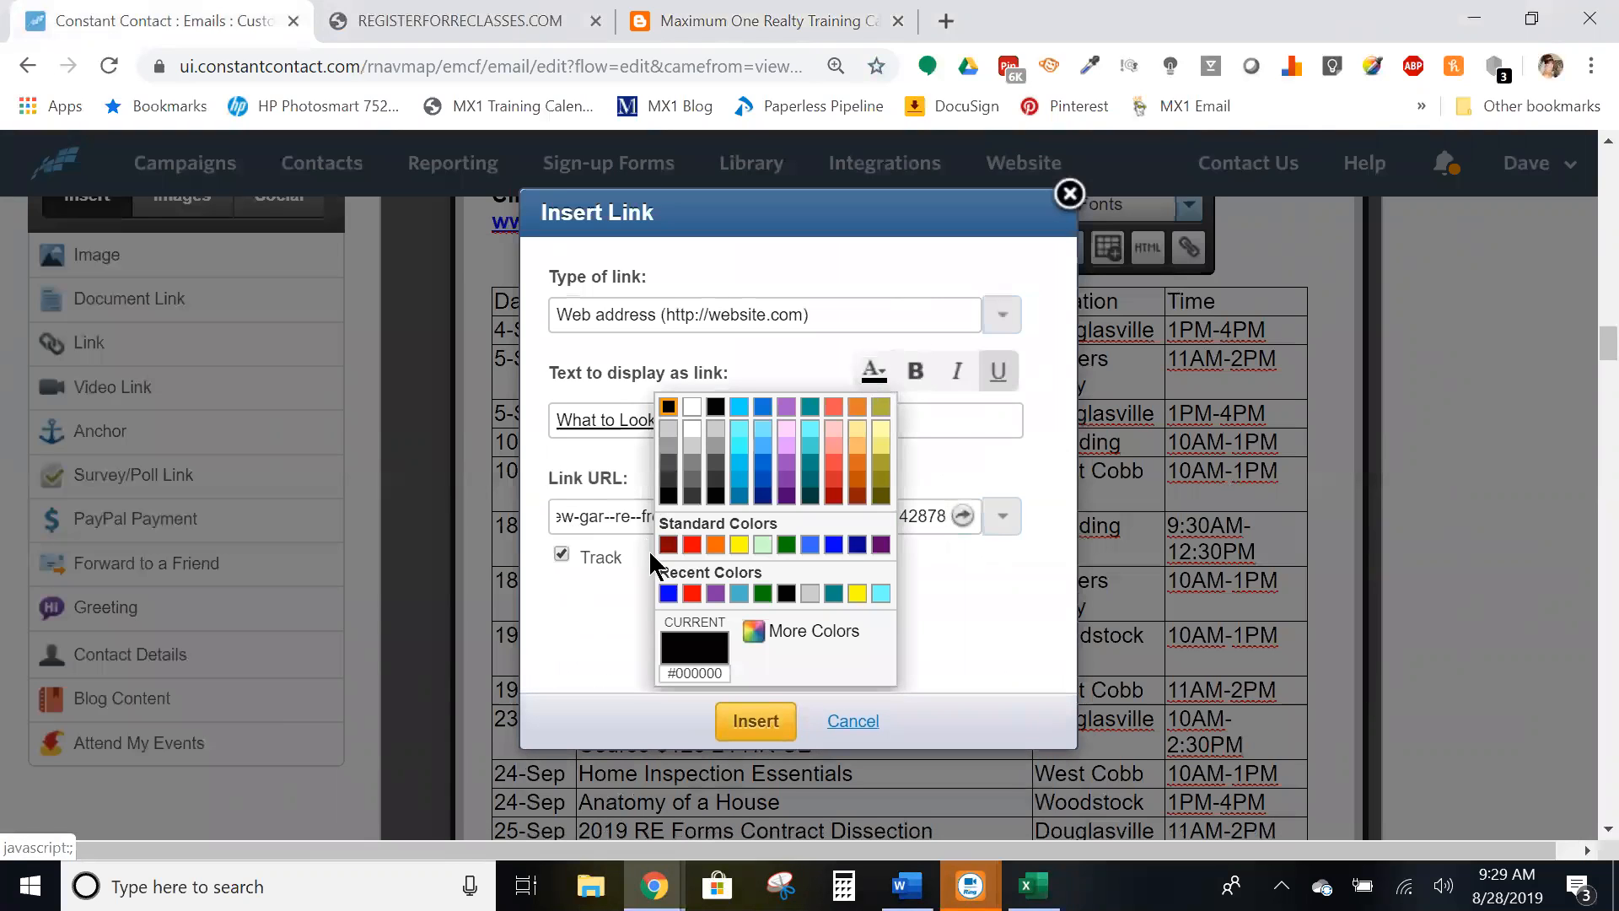
{"action": "left_click", "coordinate": [668, 592]}
{"action": "left_click", "coordinate": [753, 720]}
{"action": "scroll", "coordinate": [1183, 312], "scroll_direction": "up", "scroll_amount": 5}
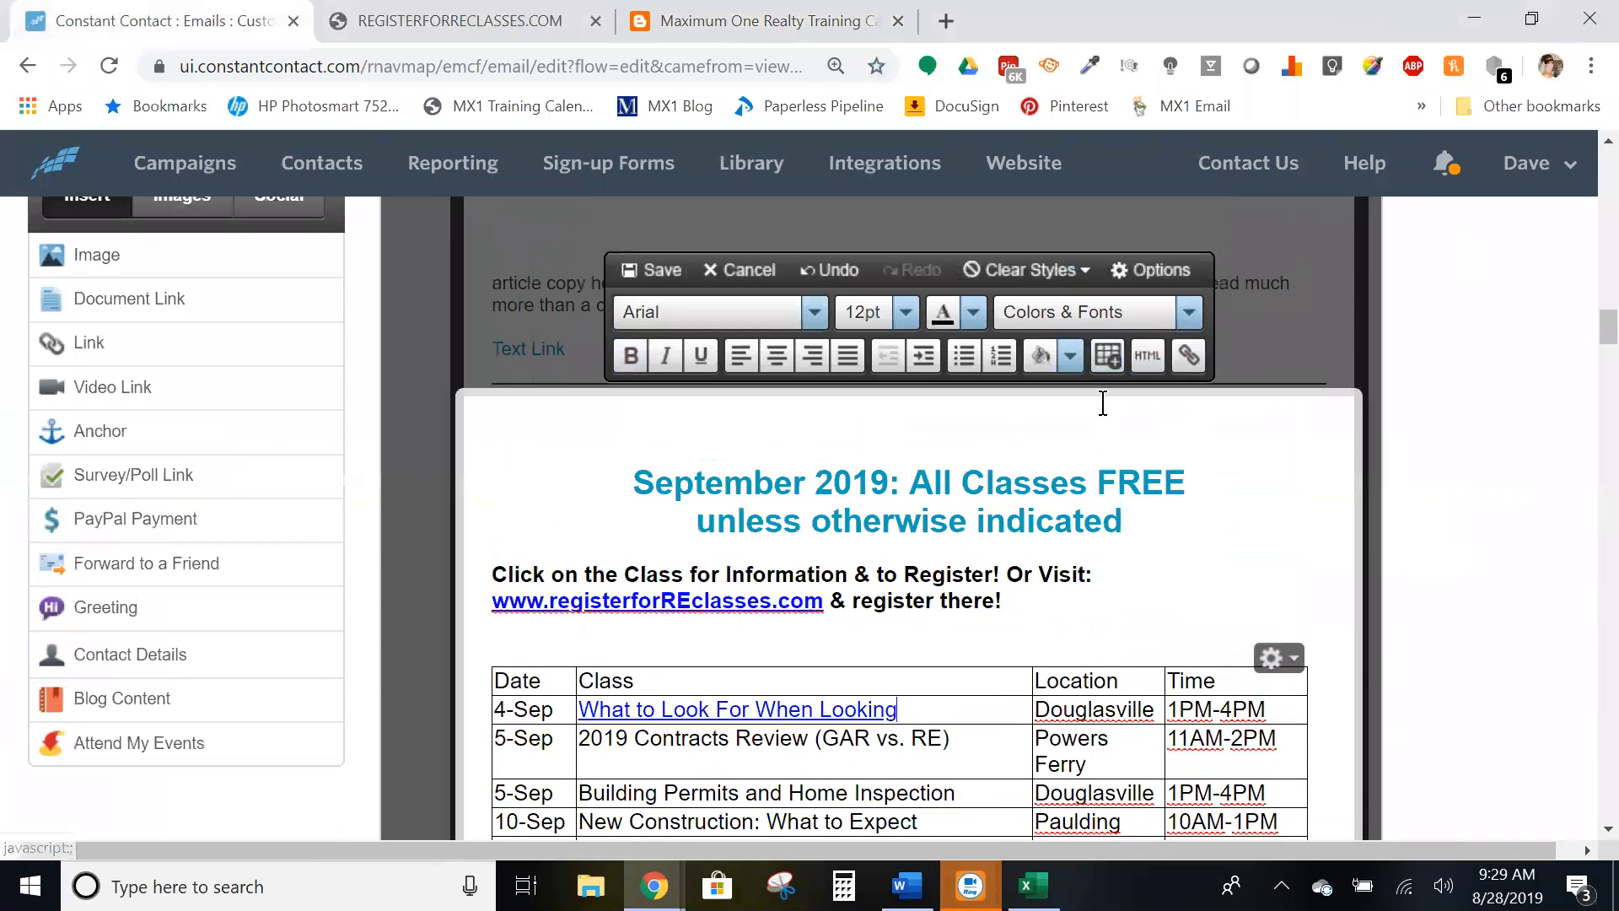
{"action": "left_click", "coordinate": [672, 278]}
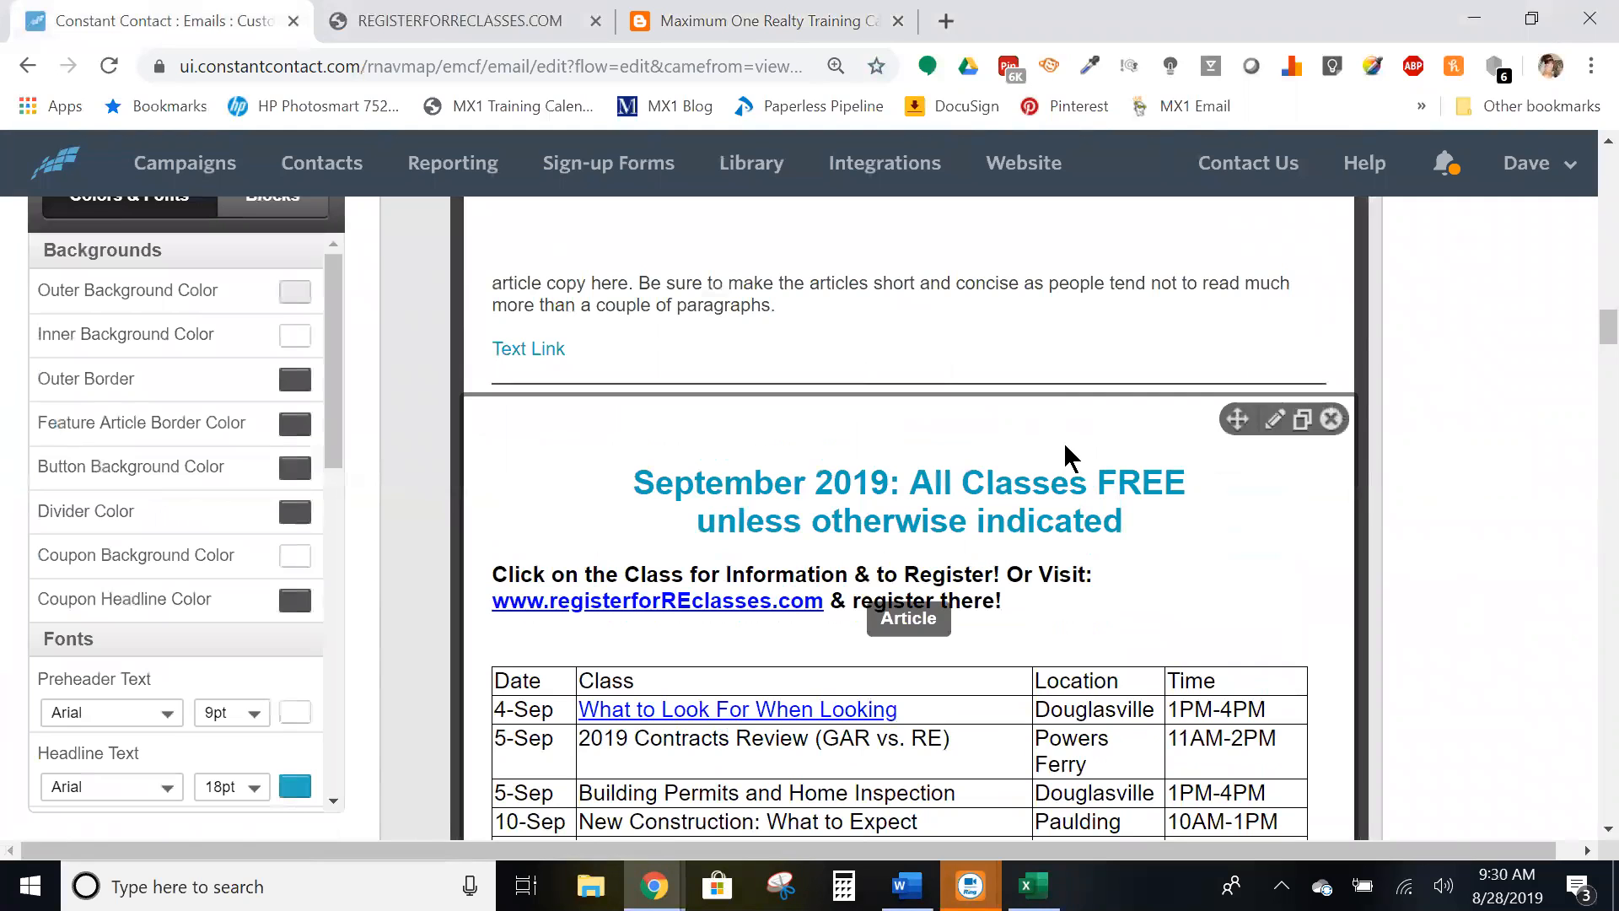
Open the September class article for editing and center the Date, Class, Location and Time header row of its table.
{"action": "left_click", "coordinate": [1215, 588]}
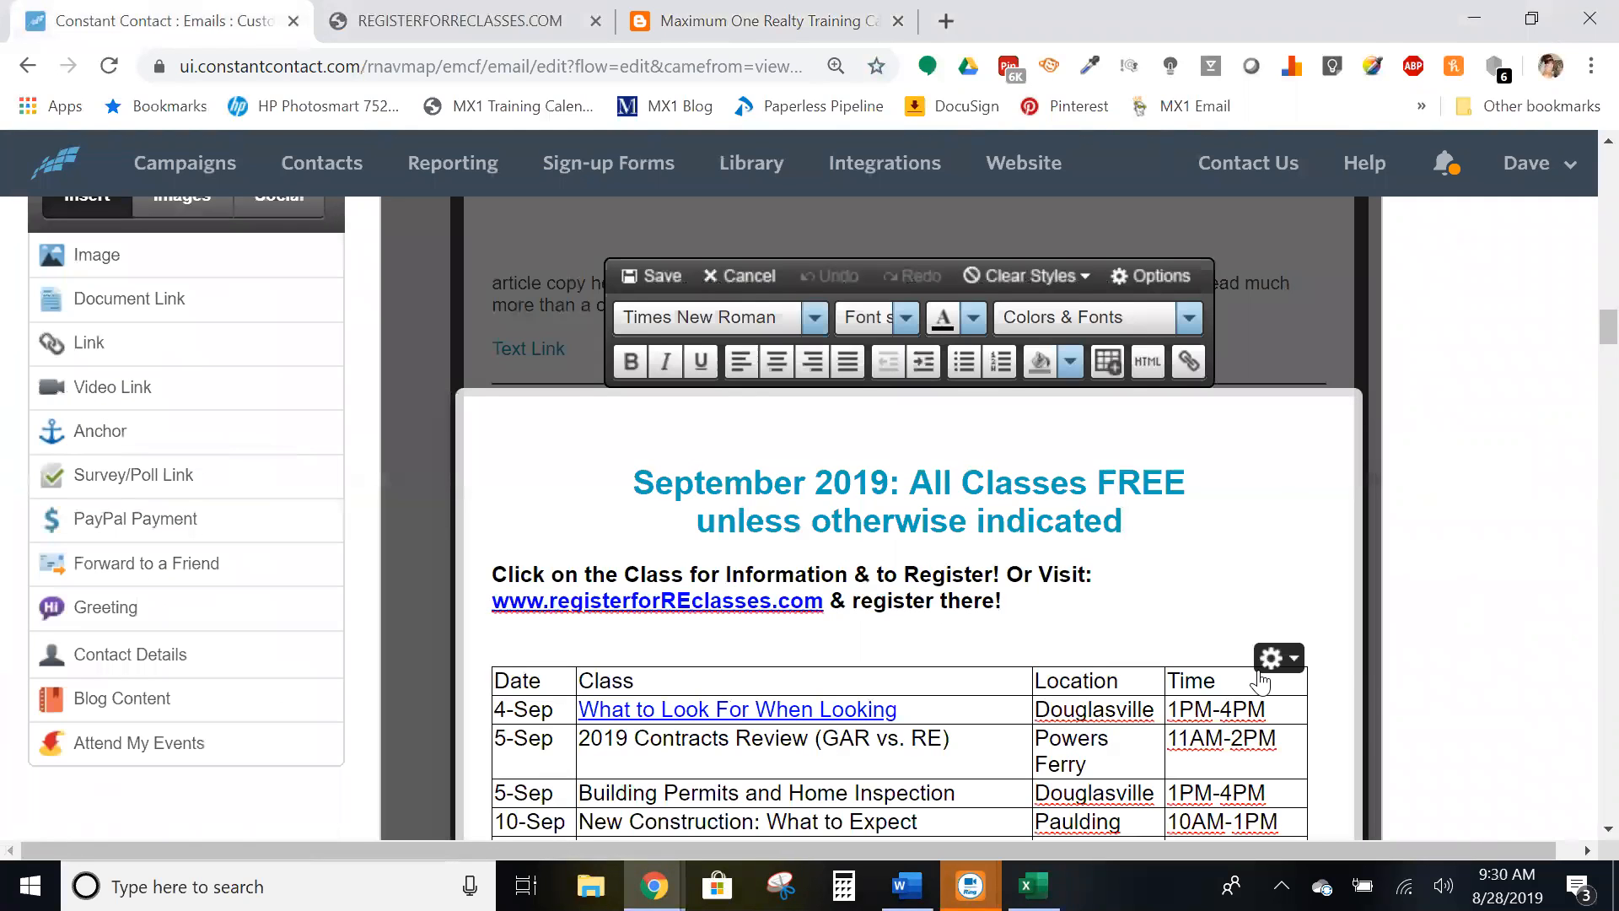
{"action": "left_click", "coordinate": [1262, 666]}
{"action": "left_click", "coordinate": [1109, 627]}
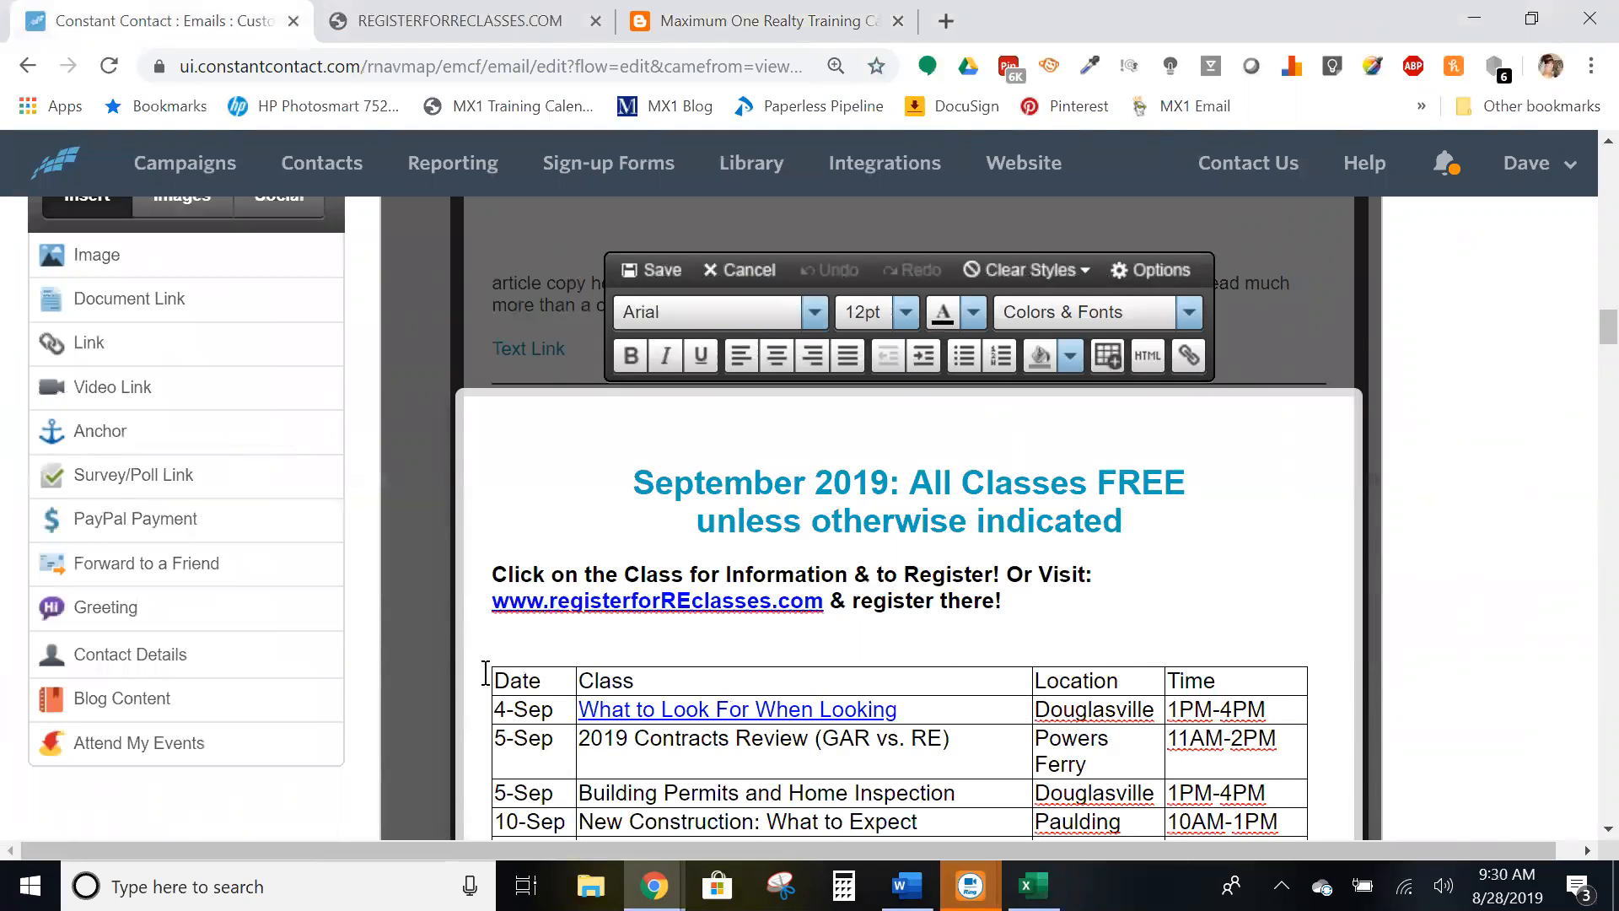
{"action": "left_click_drag", "start_coordinate": [494, 690], "coordinate": [1223, 683]}
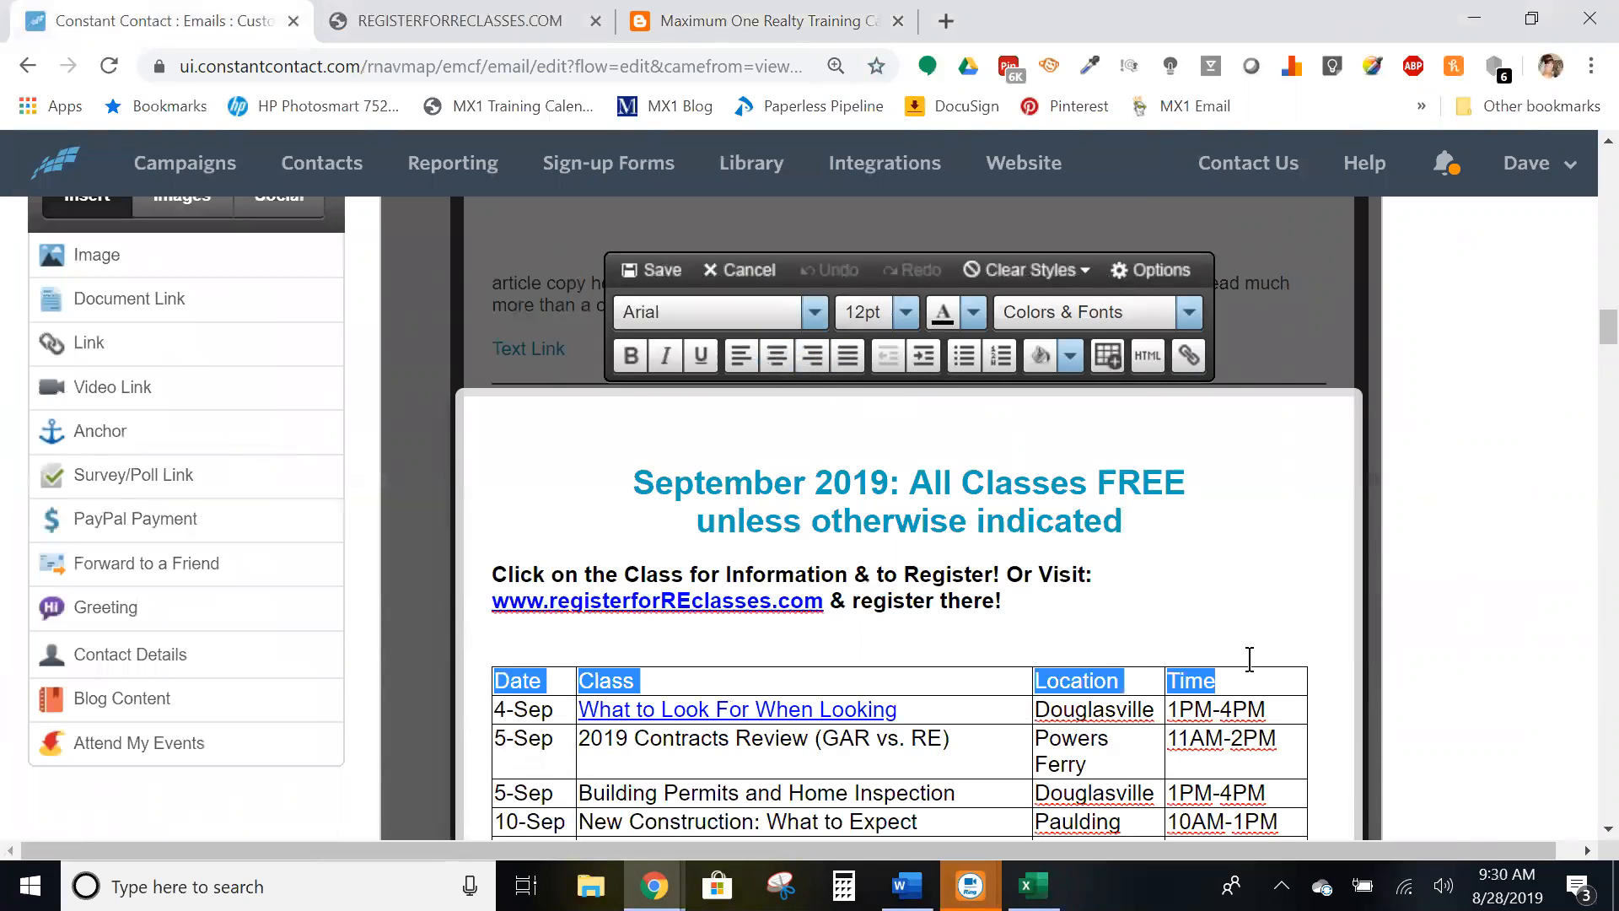
{"action": "left_click", "coordinate": [777, 355]}
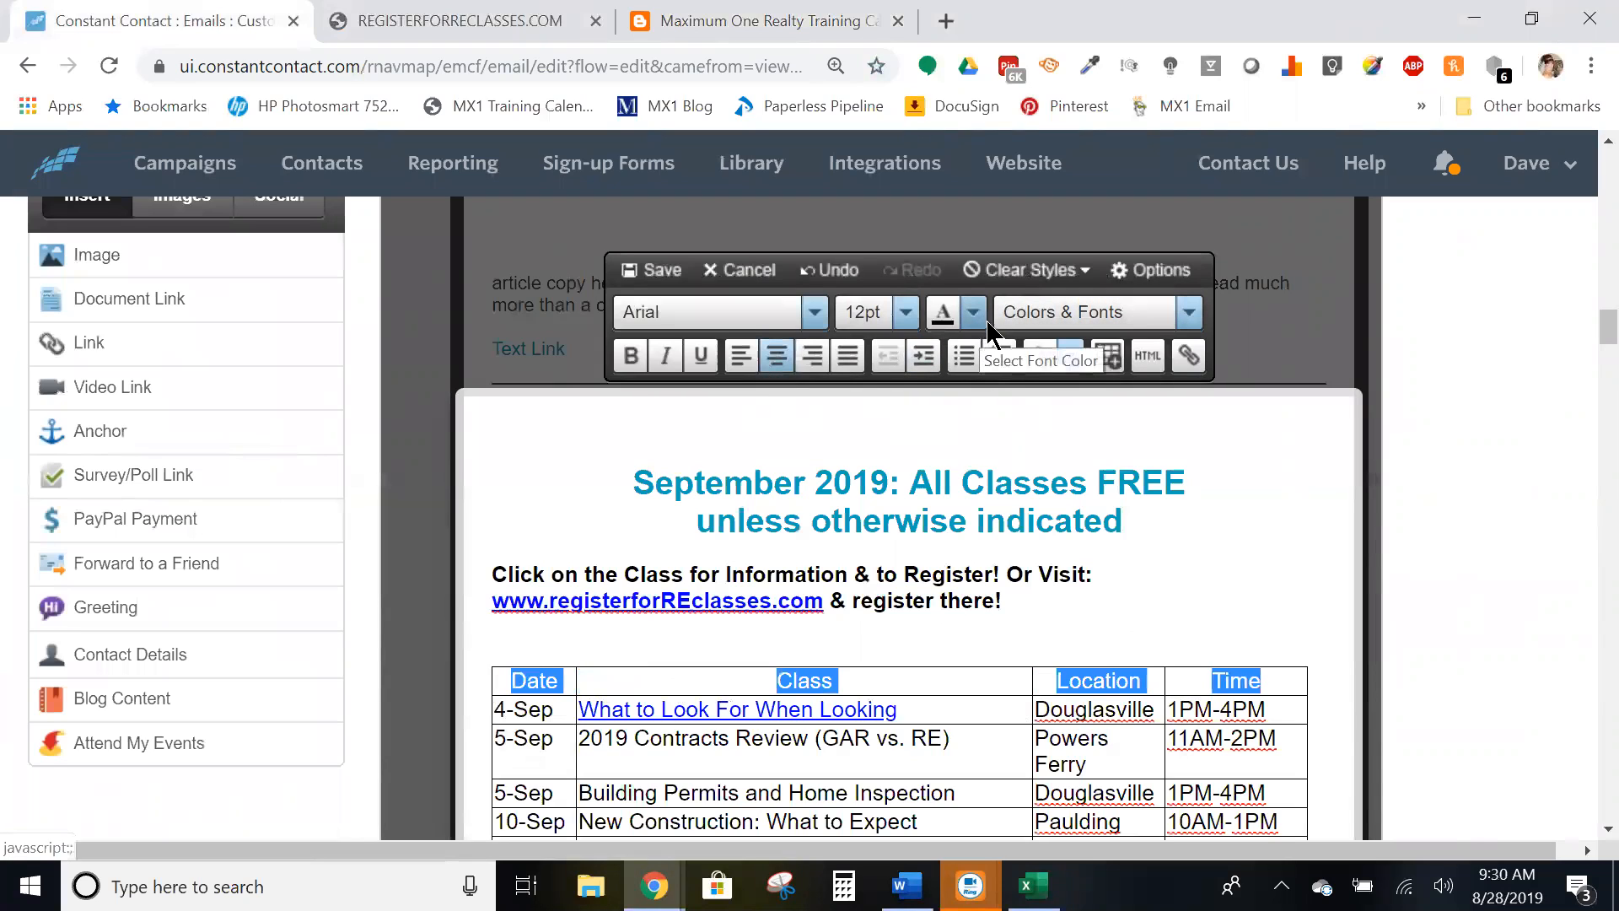
Try a light gray background color for the table's header row and undo it.
{"action": "left_click", "coordinate": [1070, 356]}
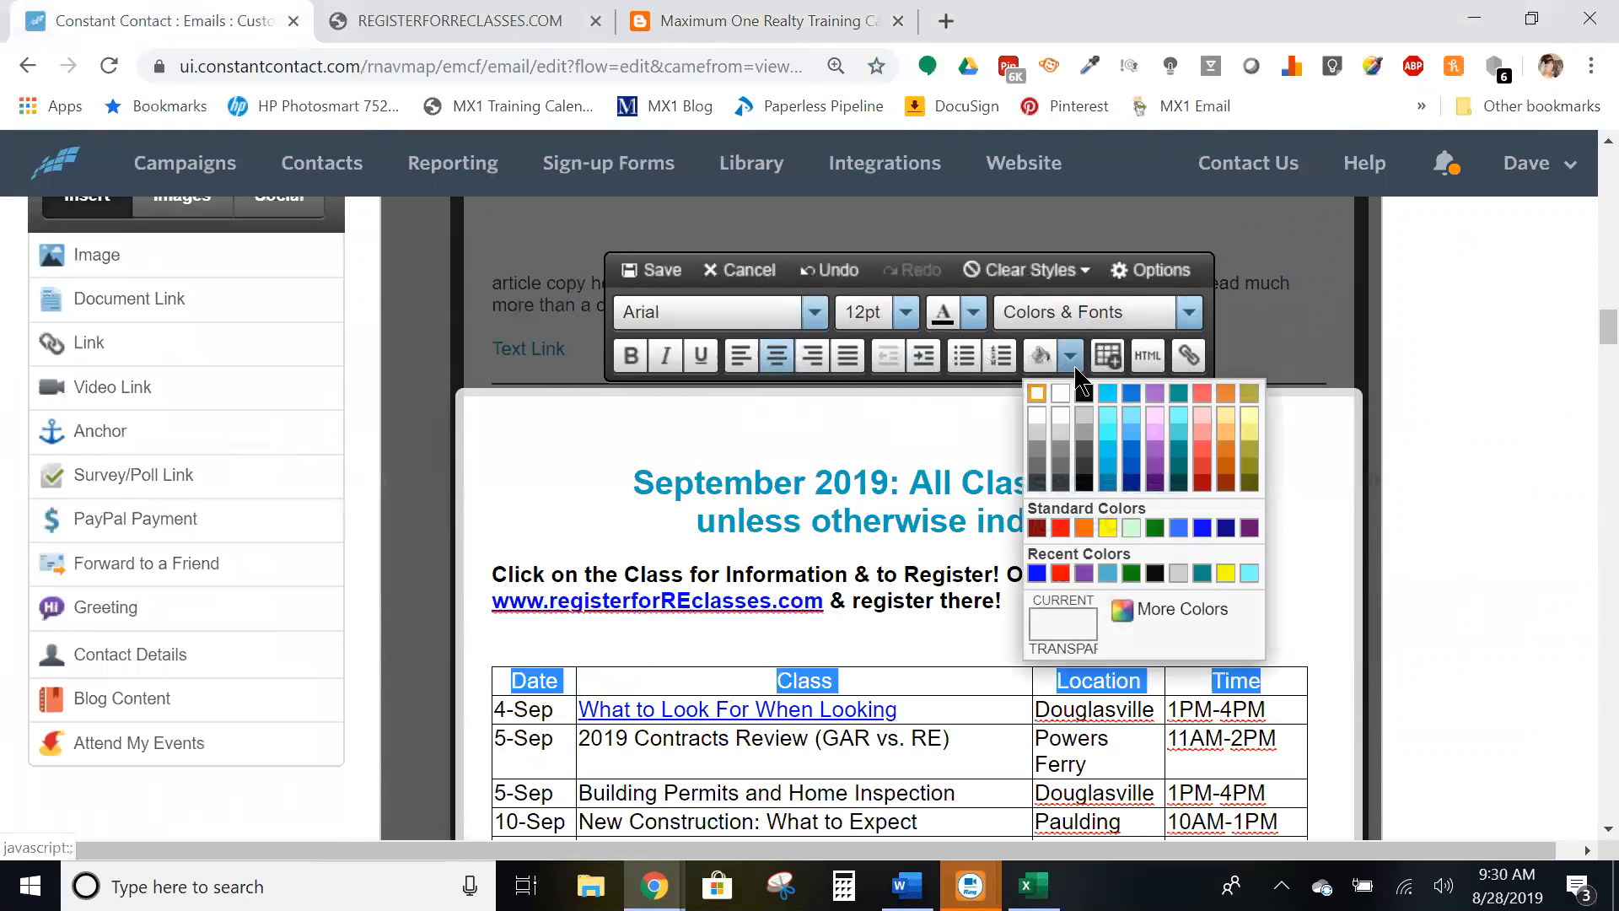
{"action": "left_click", "coordinate": [1035, 430]}
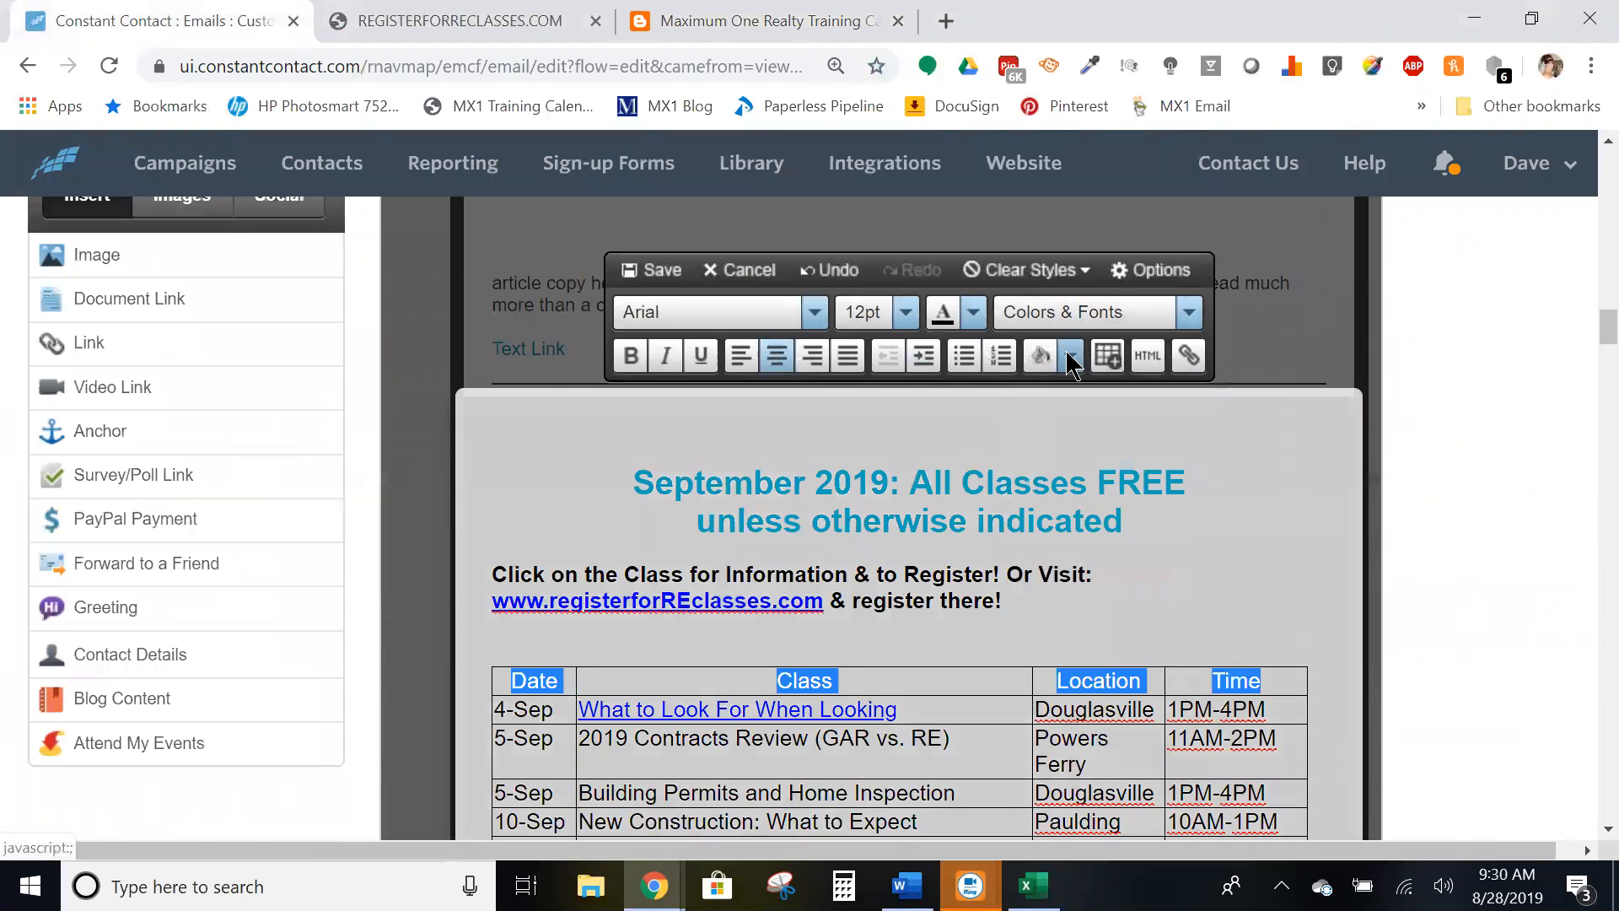
{"action": "left_click", "coordinate": [833, 270]}
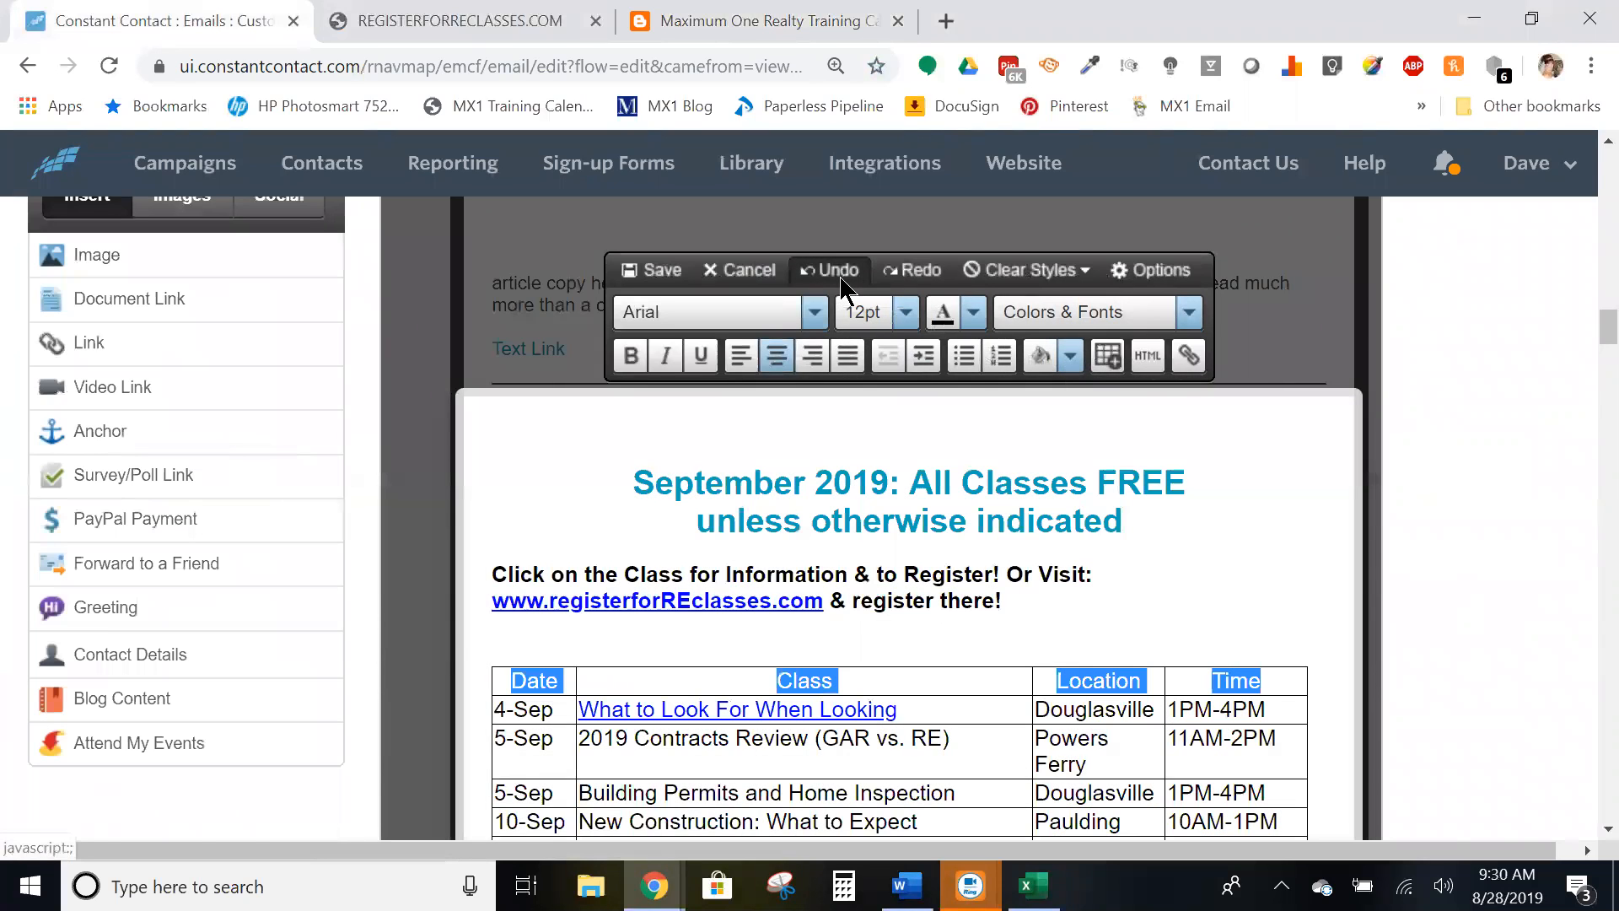
{"action": "left_click", "coordinate": [785, 423]}
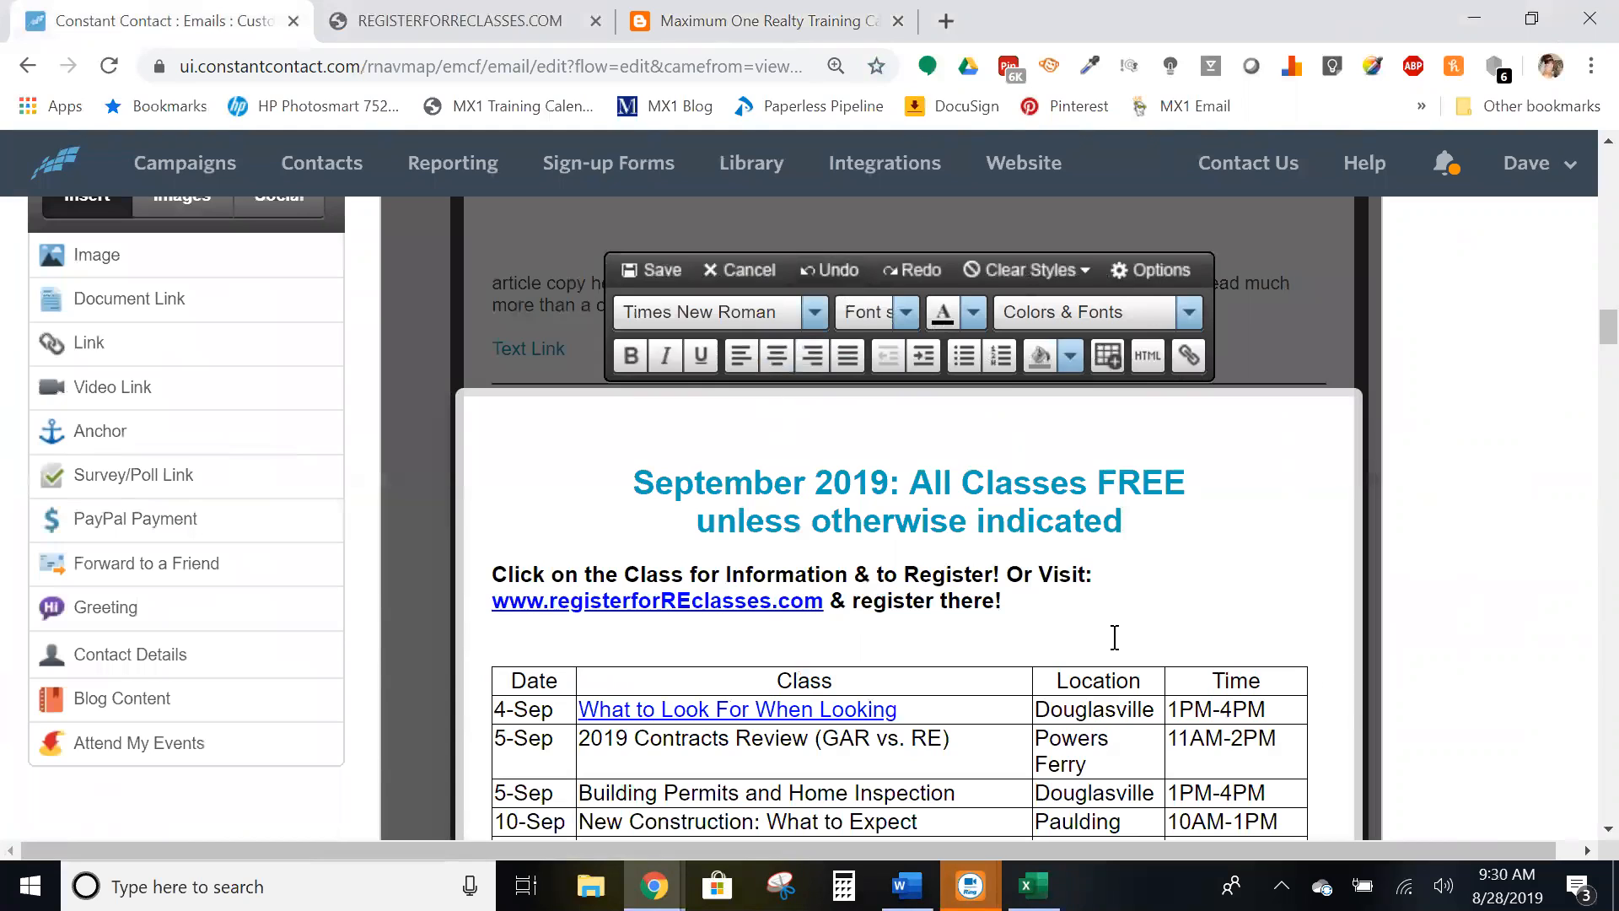
Make the Date, Class, Location and Time header row bold and save the article.
{"action": "mouse_move", "coordinate": [1290, 695]}
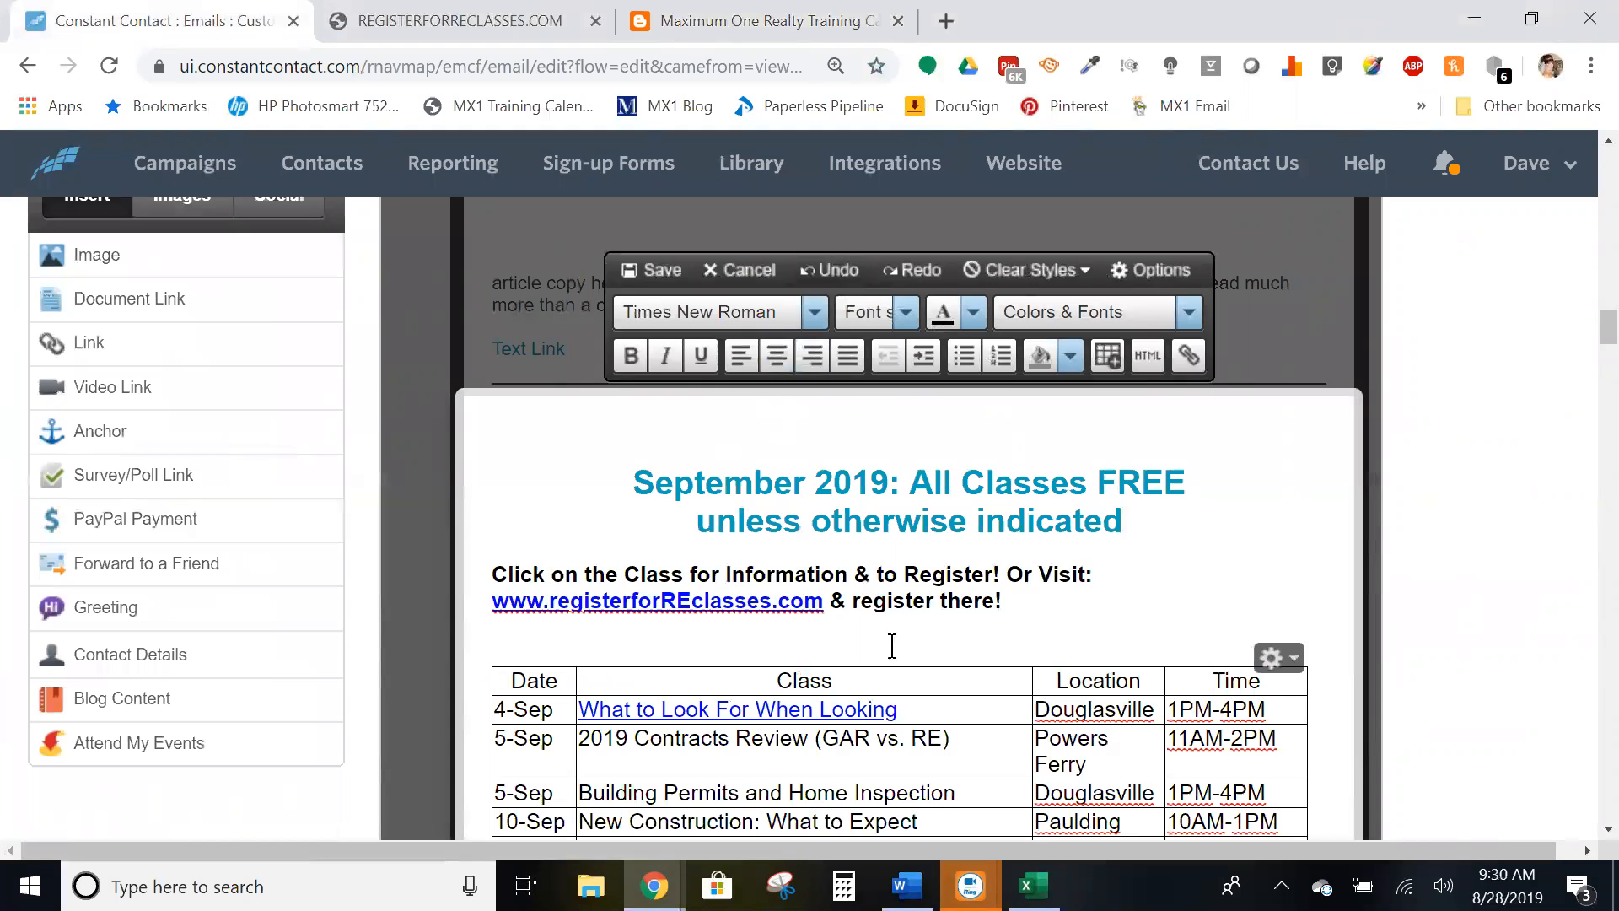
{"action": "left_click_drag", "start_coordinate": [510, 681], "coordinate": [1274, 681]}
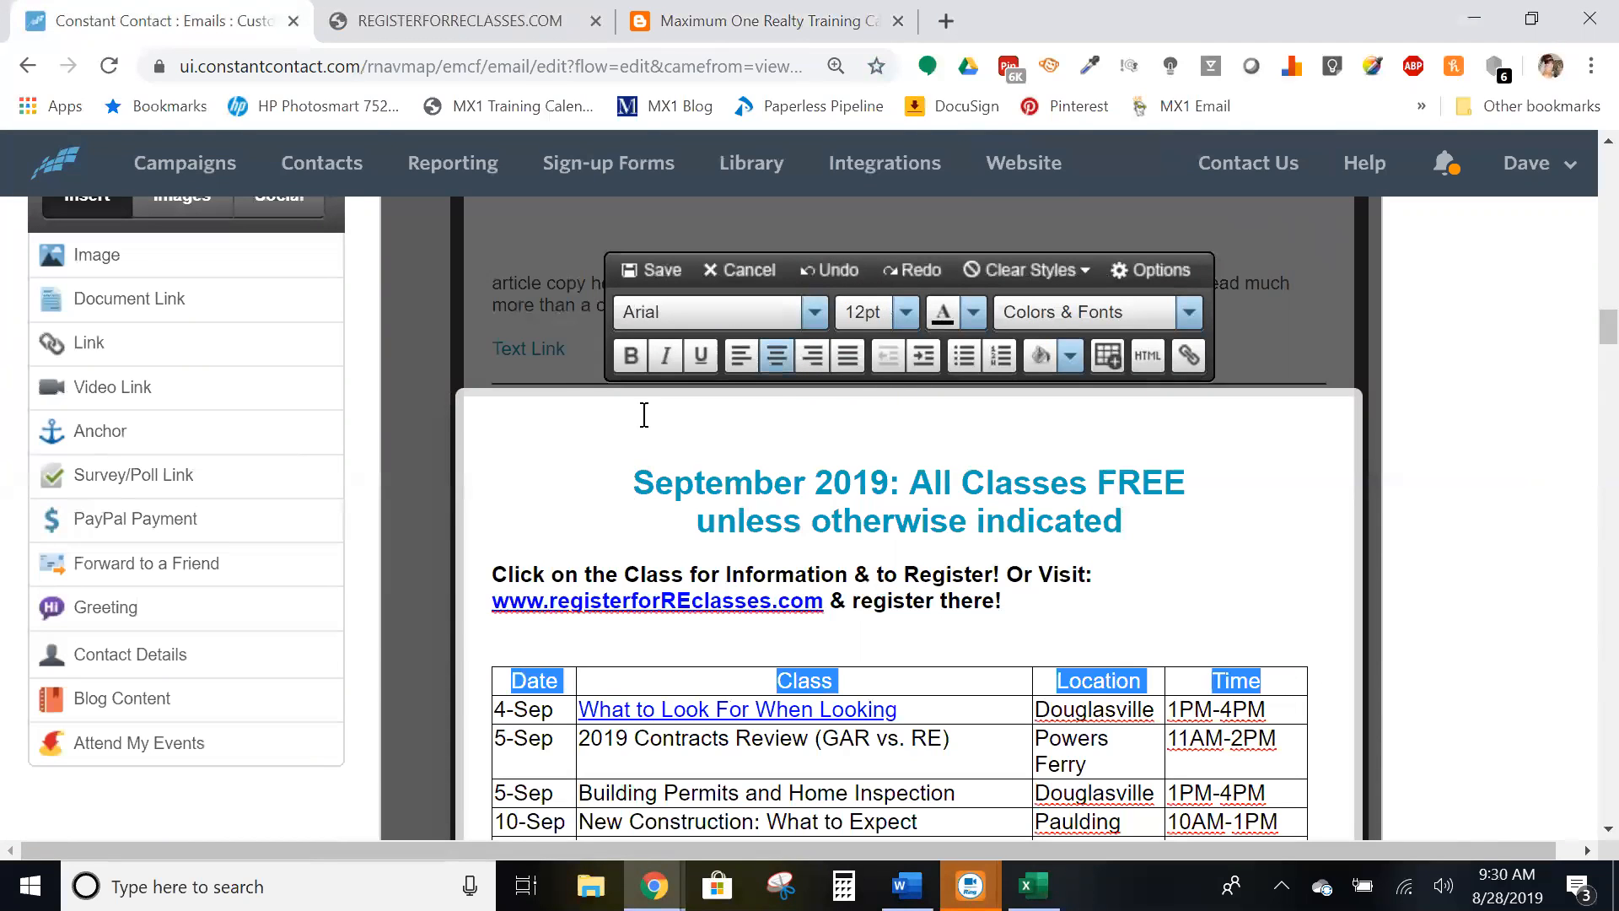
{"action": "left_click", "coordinate": [638, 350]}
{"action": "left_click", "coordinate": [670, 413]}
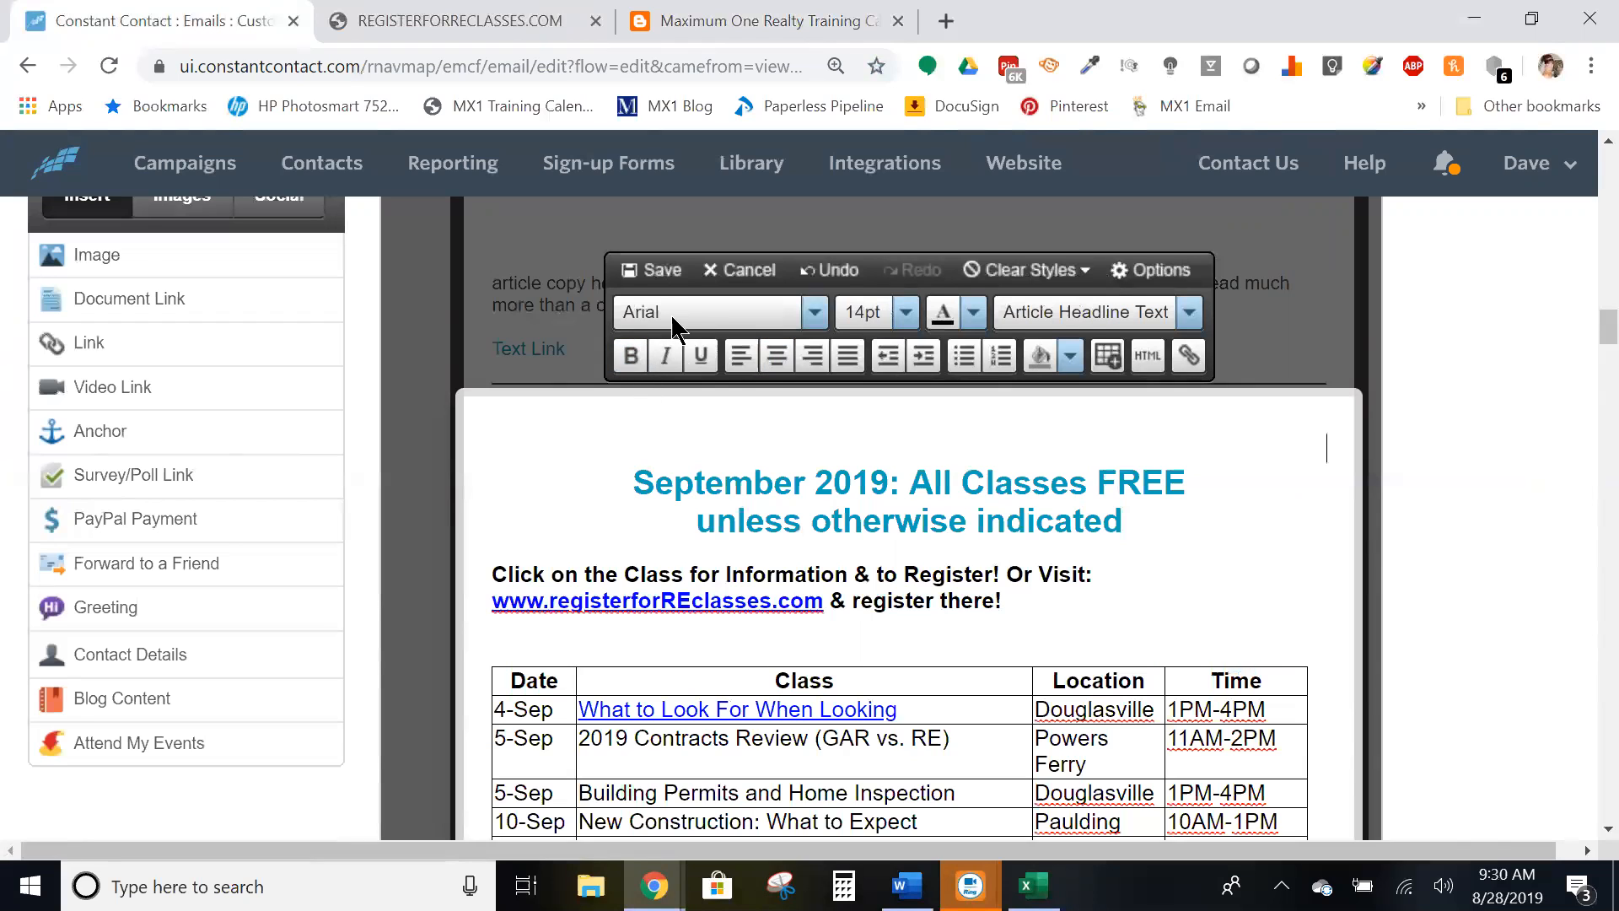
{"action": "left_click", "coordinate": [662, 272]}
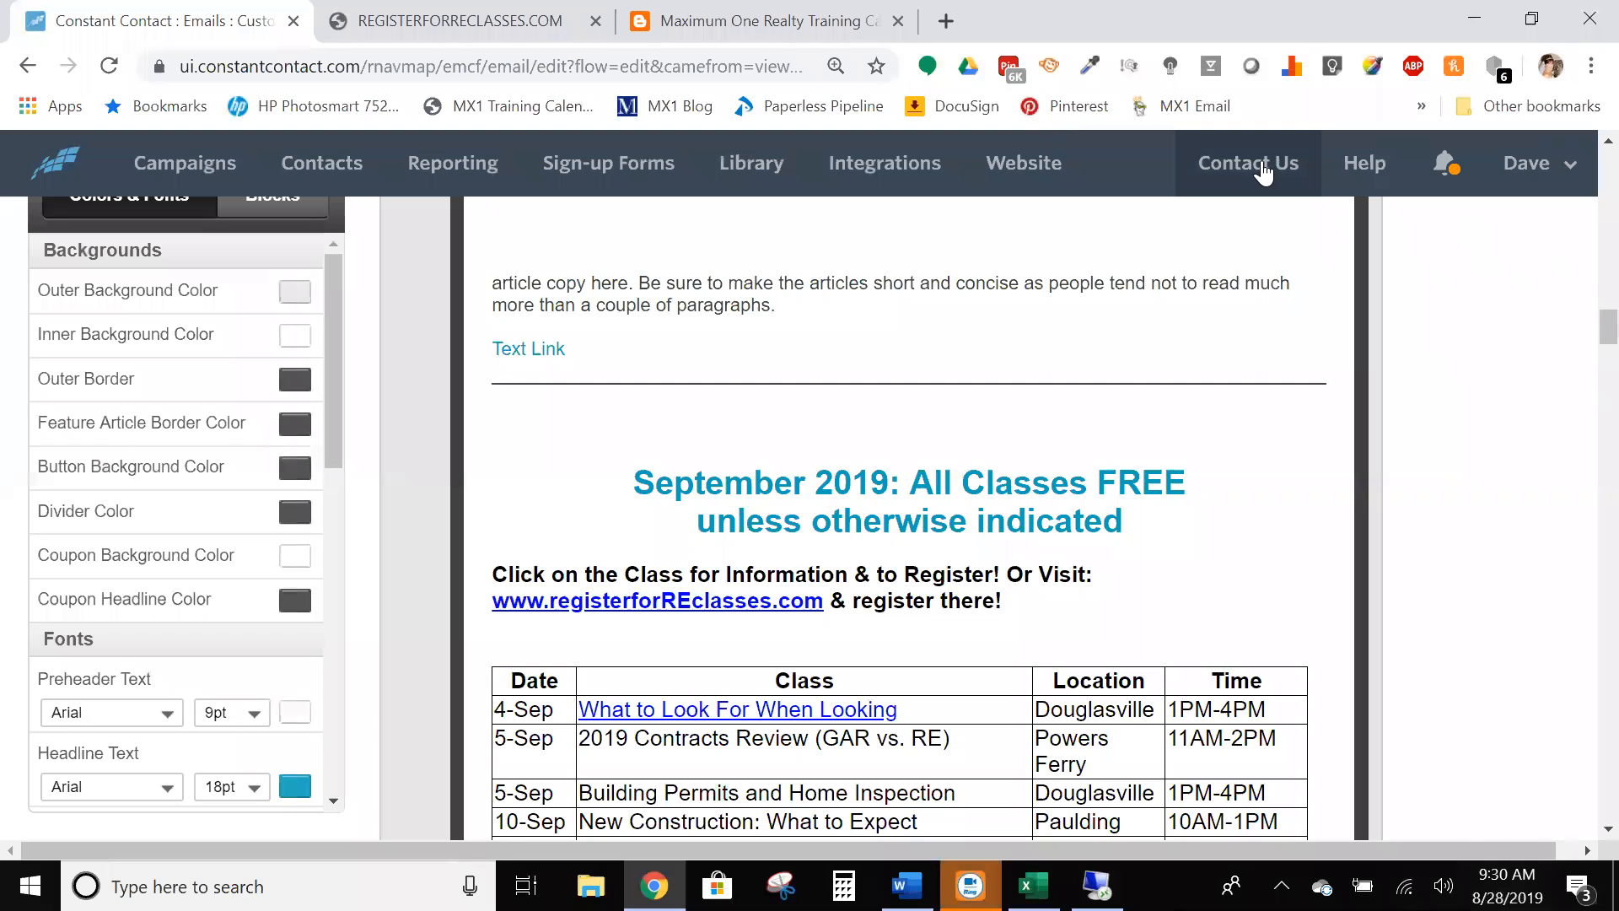
Review the rest of the newsletter, from the September class table through the August table and the sections below, and return to its beginning.
{"action": "scroll", "coordinate": [909, 744], "scroll_direction": "down", "scroll_amount": 13}
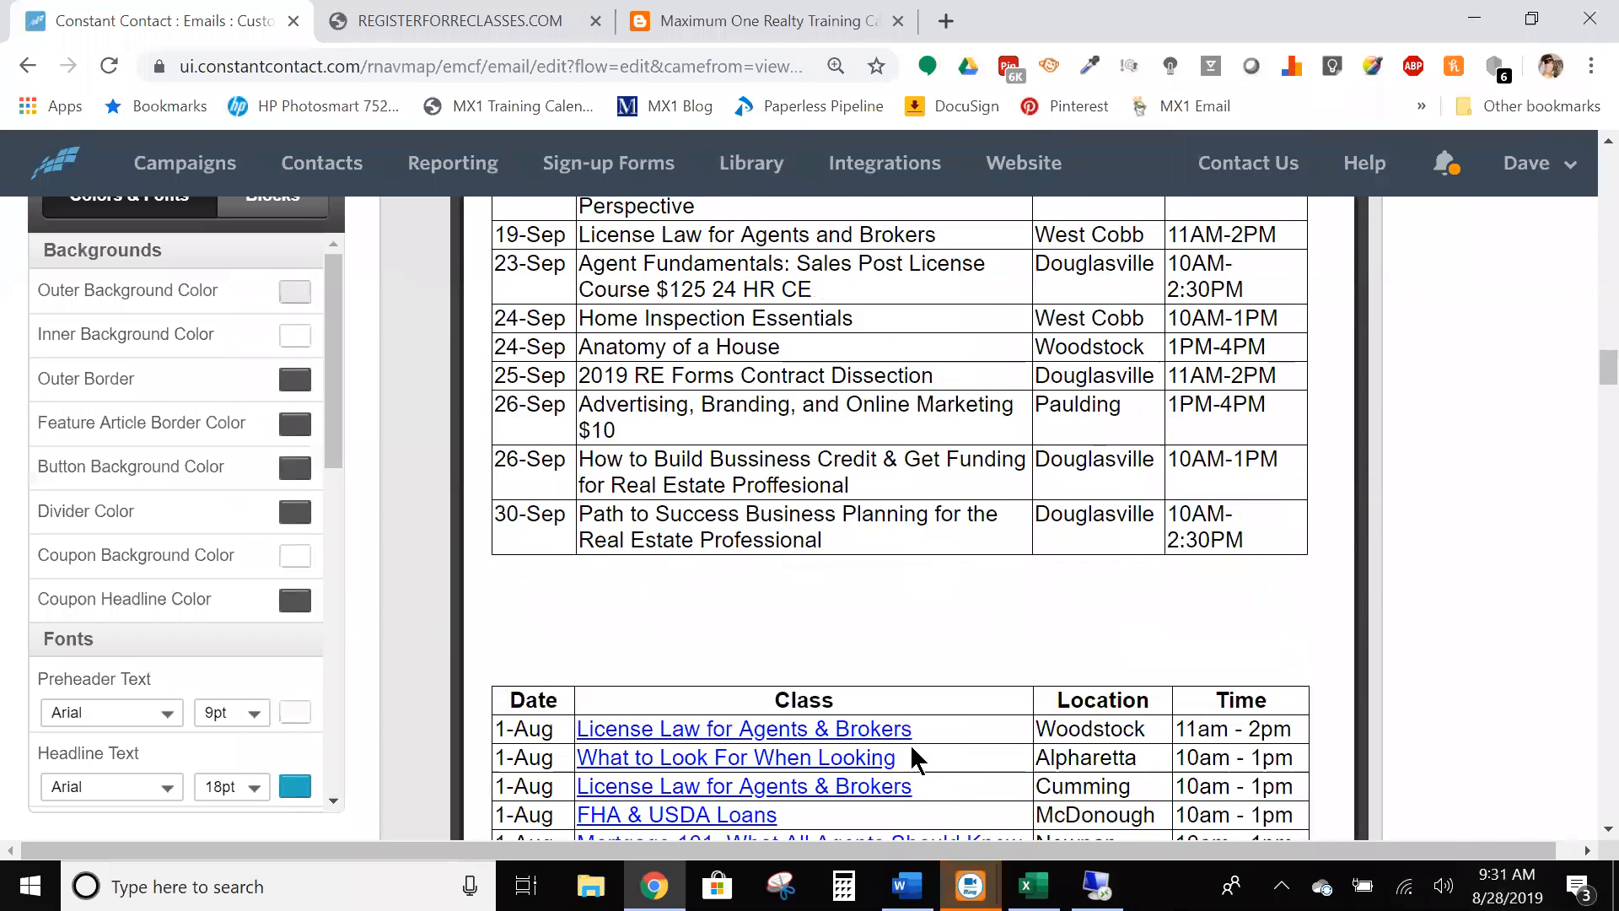
{"action": "scroll", "coordinate": [925, 718], "scroll_direction": "up", "scroll_amount": 7}
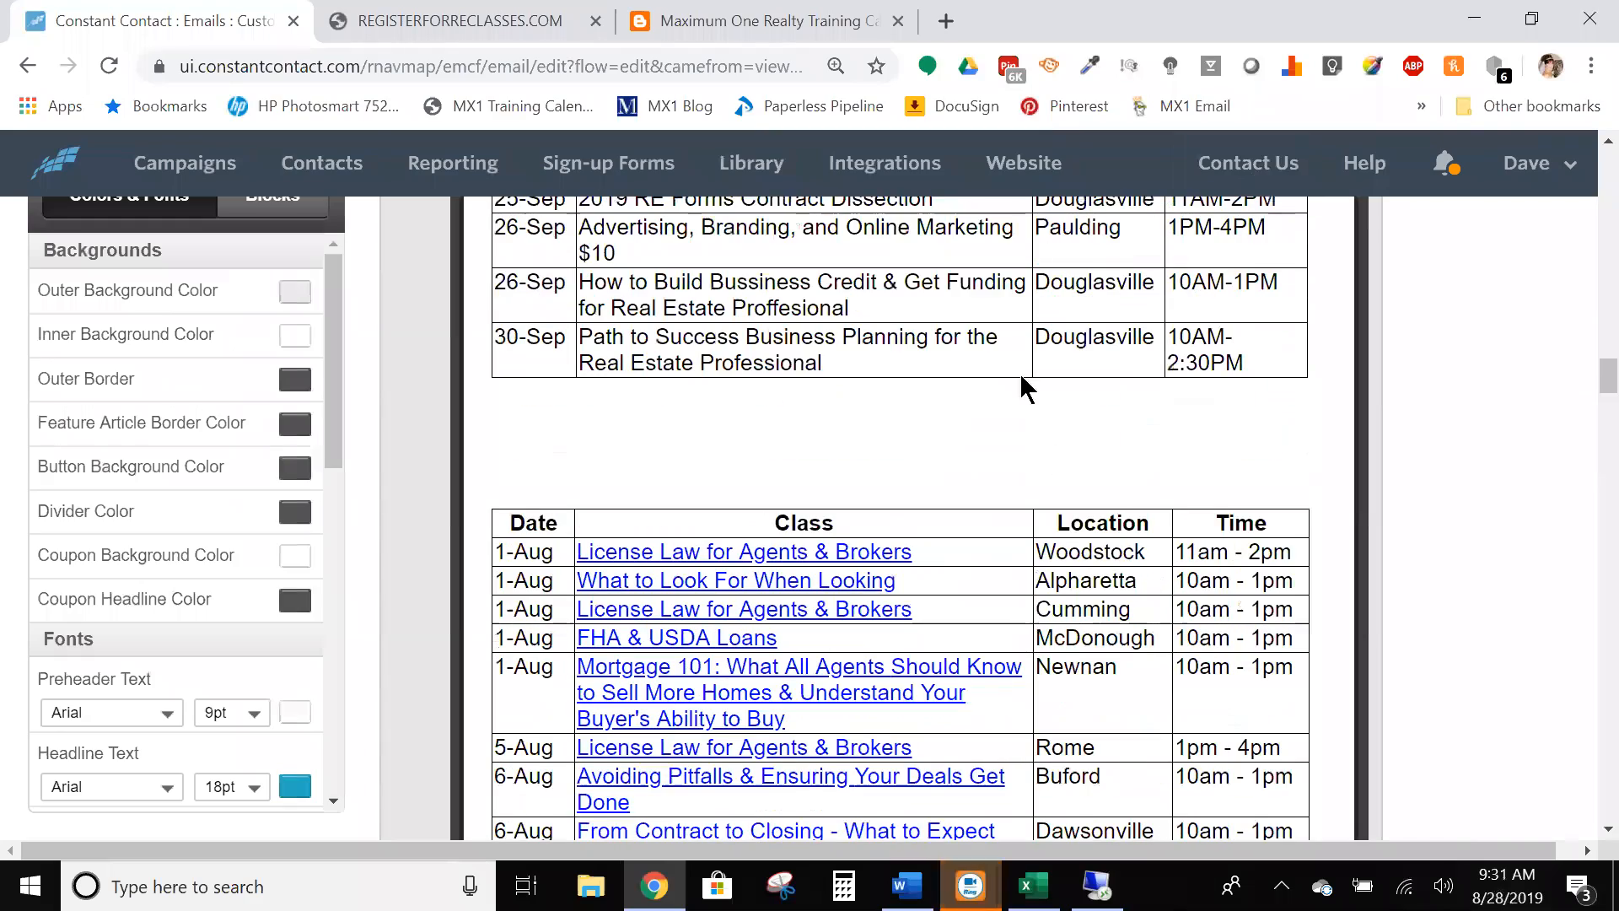
{"action": "scroll", "coordinate": [1023, 338], "scroll_direction": "down", "scroll_amount": 3}
{"action": "scroll", "coordinate": [1138, 634], "scroll_direction": "down", "scroll_amount": 20}
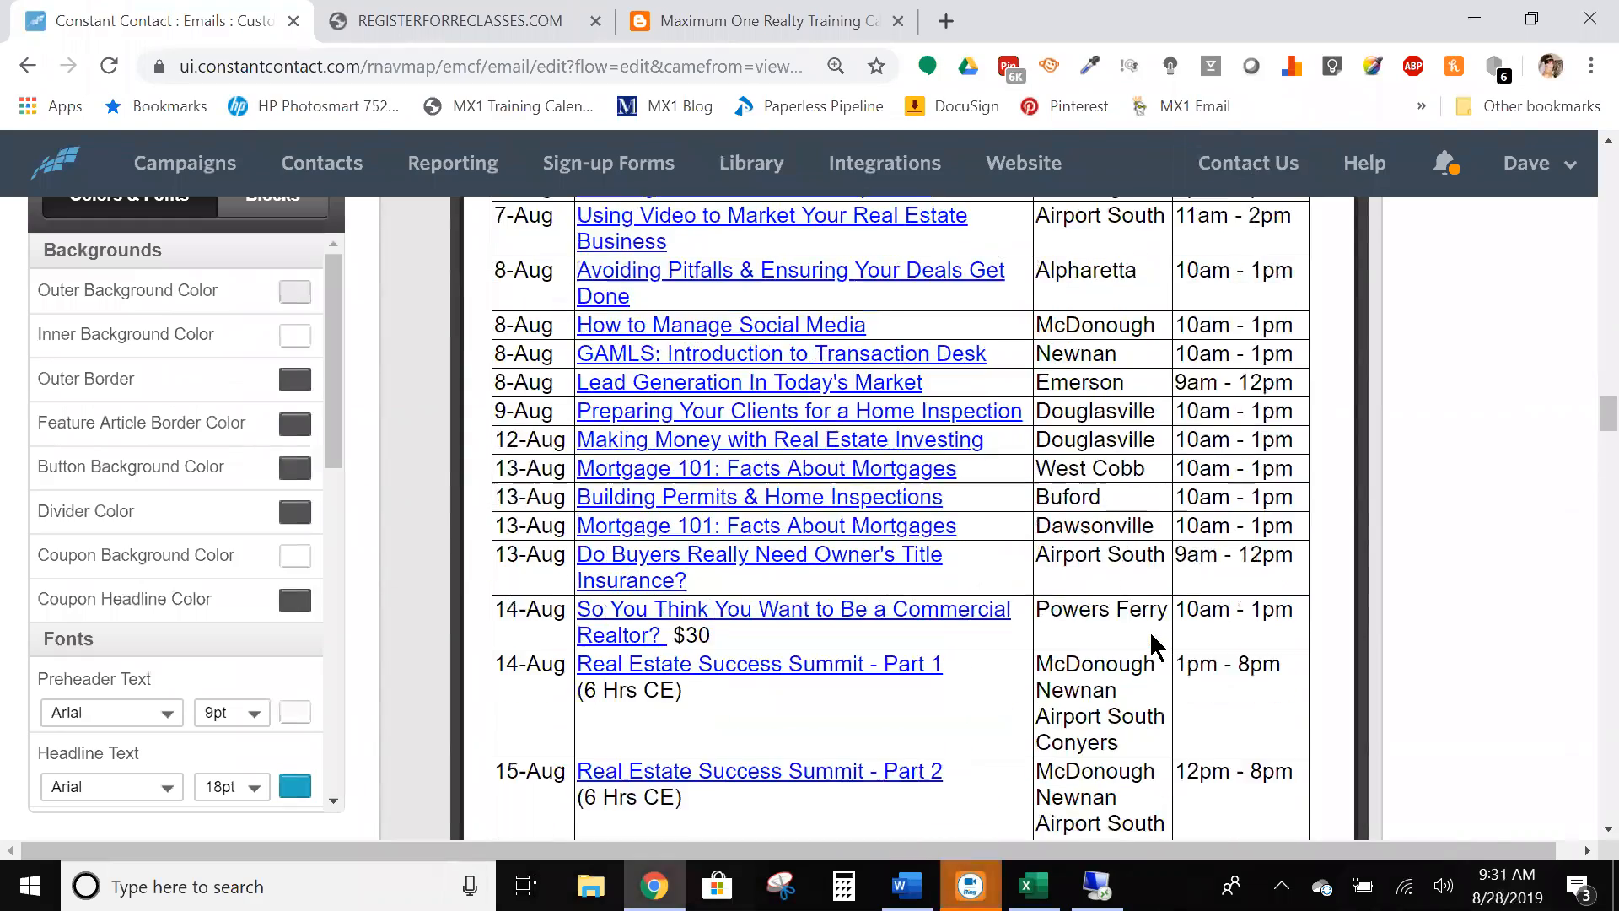
{"action": "scroll", "coordinate": [1150, 635], "scroll_direction": "down", "scroll_amount": 2}
{"action": "scroll", "coordinate": [1135, 361], "scroll_direction": "up", "scroll_amount": 2}
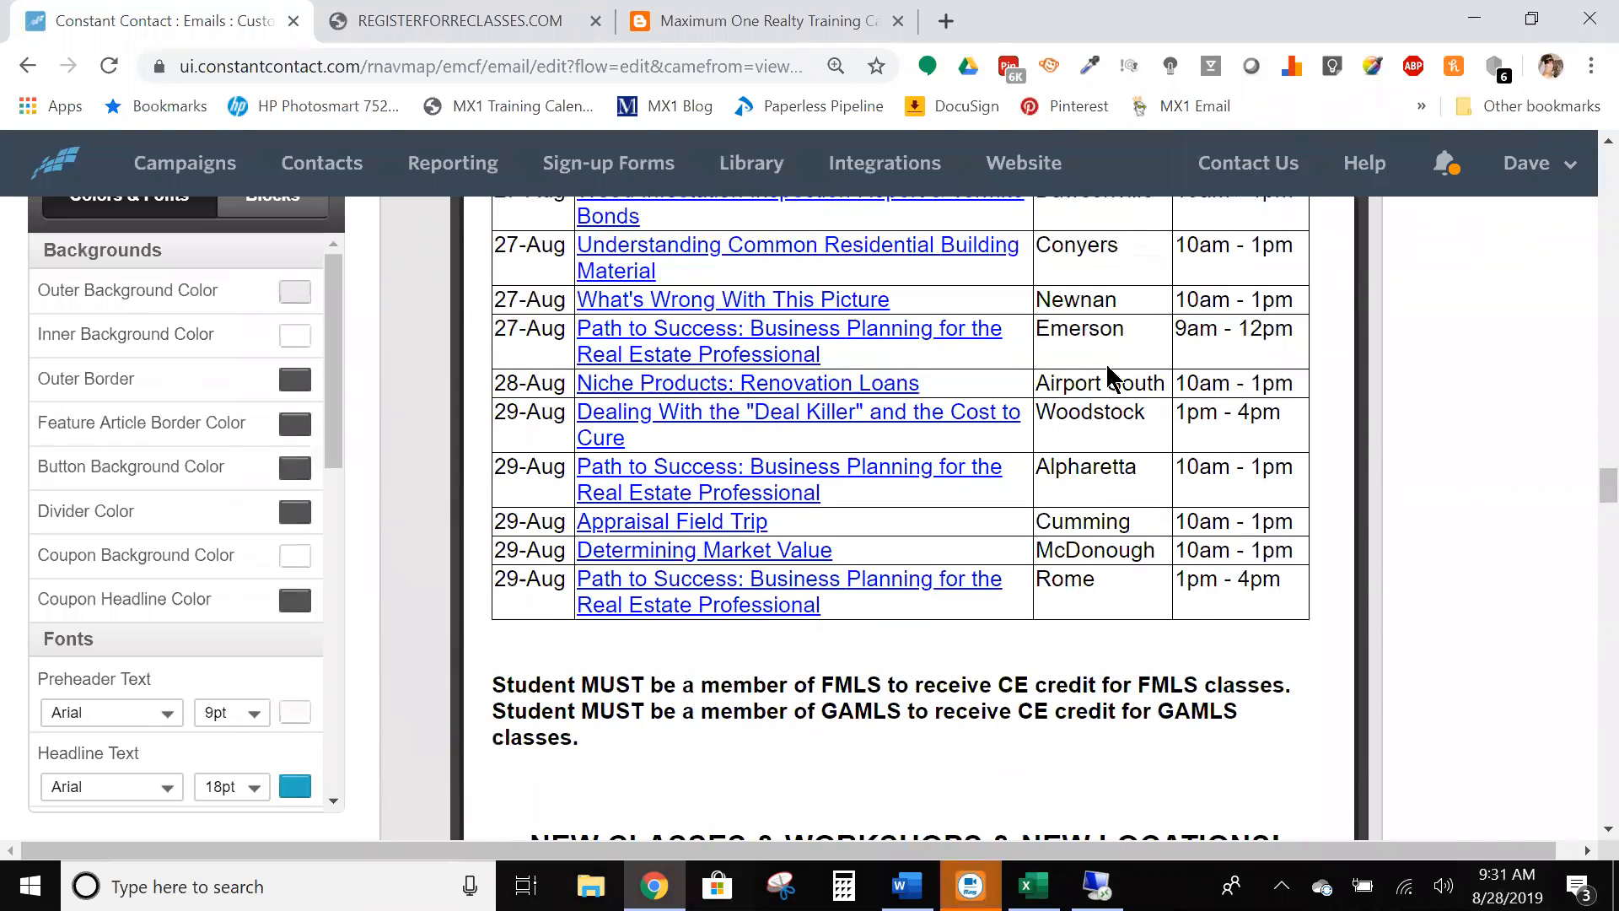
{"action": "scroll", "coordinate": [1091, 362], "scroll_direction": "down", "scroll_amount": 4}
{"action": "scroll", "coordinate": [1018, 428], "scroll_direction": "down", "scroll_amount": 3}
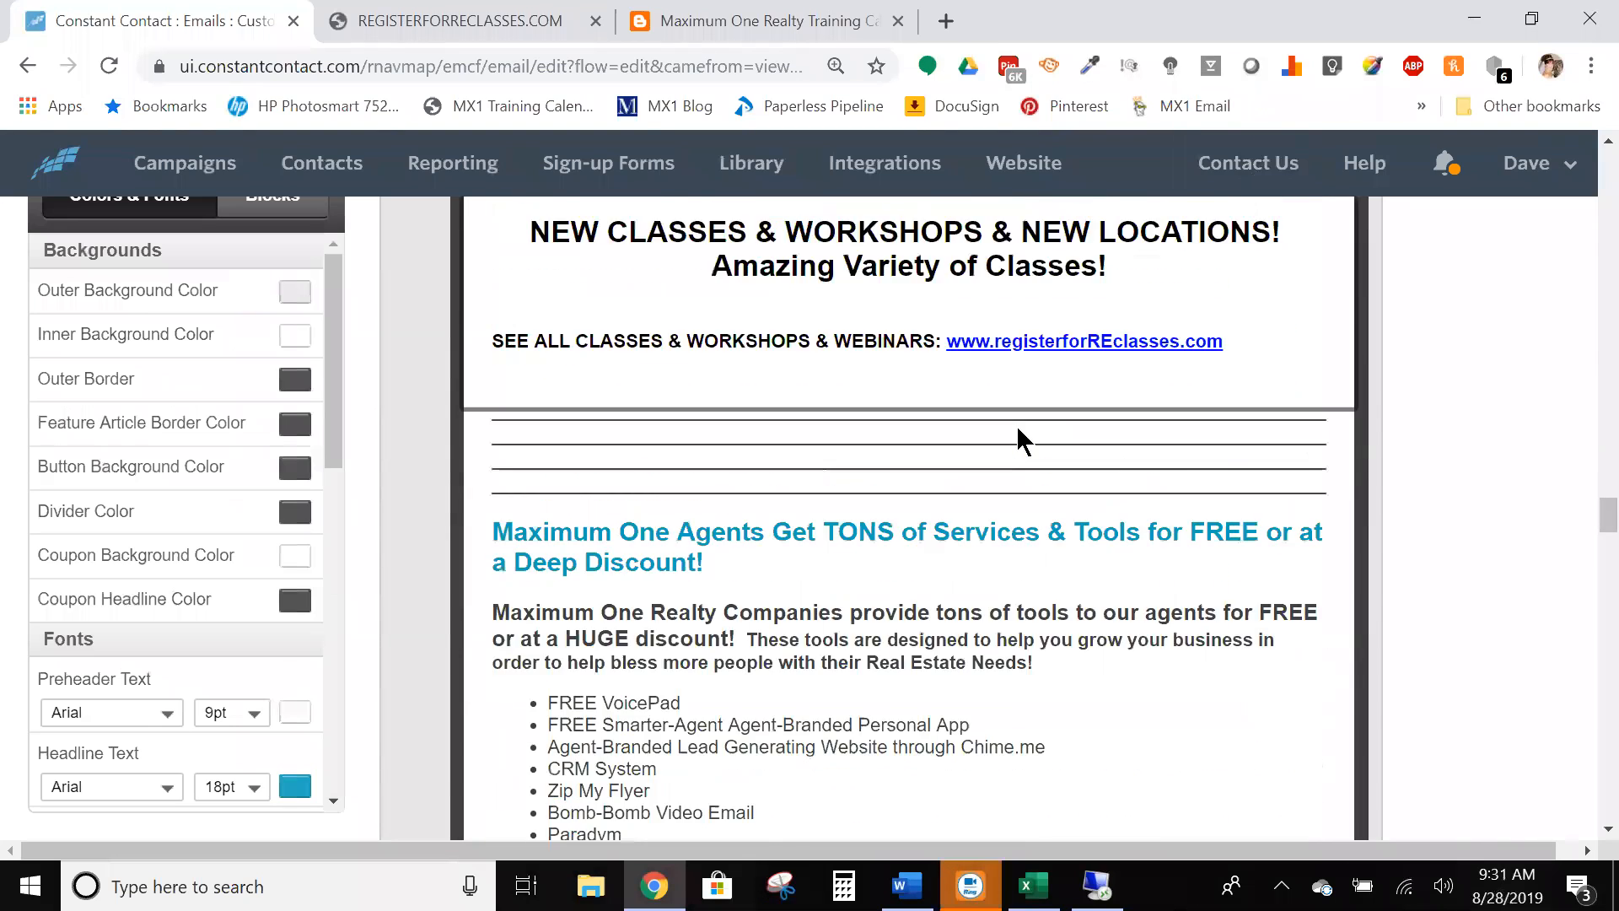
{"action": "scroll", "coordinate": [1015, 425], "scroll_direction": "down", "scroll_amount": 2}
{"action": "scroll", "coordinate": [793, 531], "scroll_direction": "down", "scroll_amount": 10}
{"action": "scroll", "coordinate": [788, 530], "scroll_direction": "down", "scroll_amount": 15}
{"action": "scroll", "coordinate": [786, 525], "scroll_direction": "down", "scroll_amount": 15}
{"action": "scroll", "coordinate": [986, 506], "scroll_direction": "up", "scroll_amount": 20}
{"action": "scroll", "coordinate": [1010, 508], "scroll_direction": "up", "scroll_amount": 20}
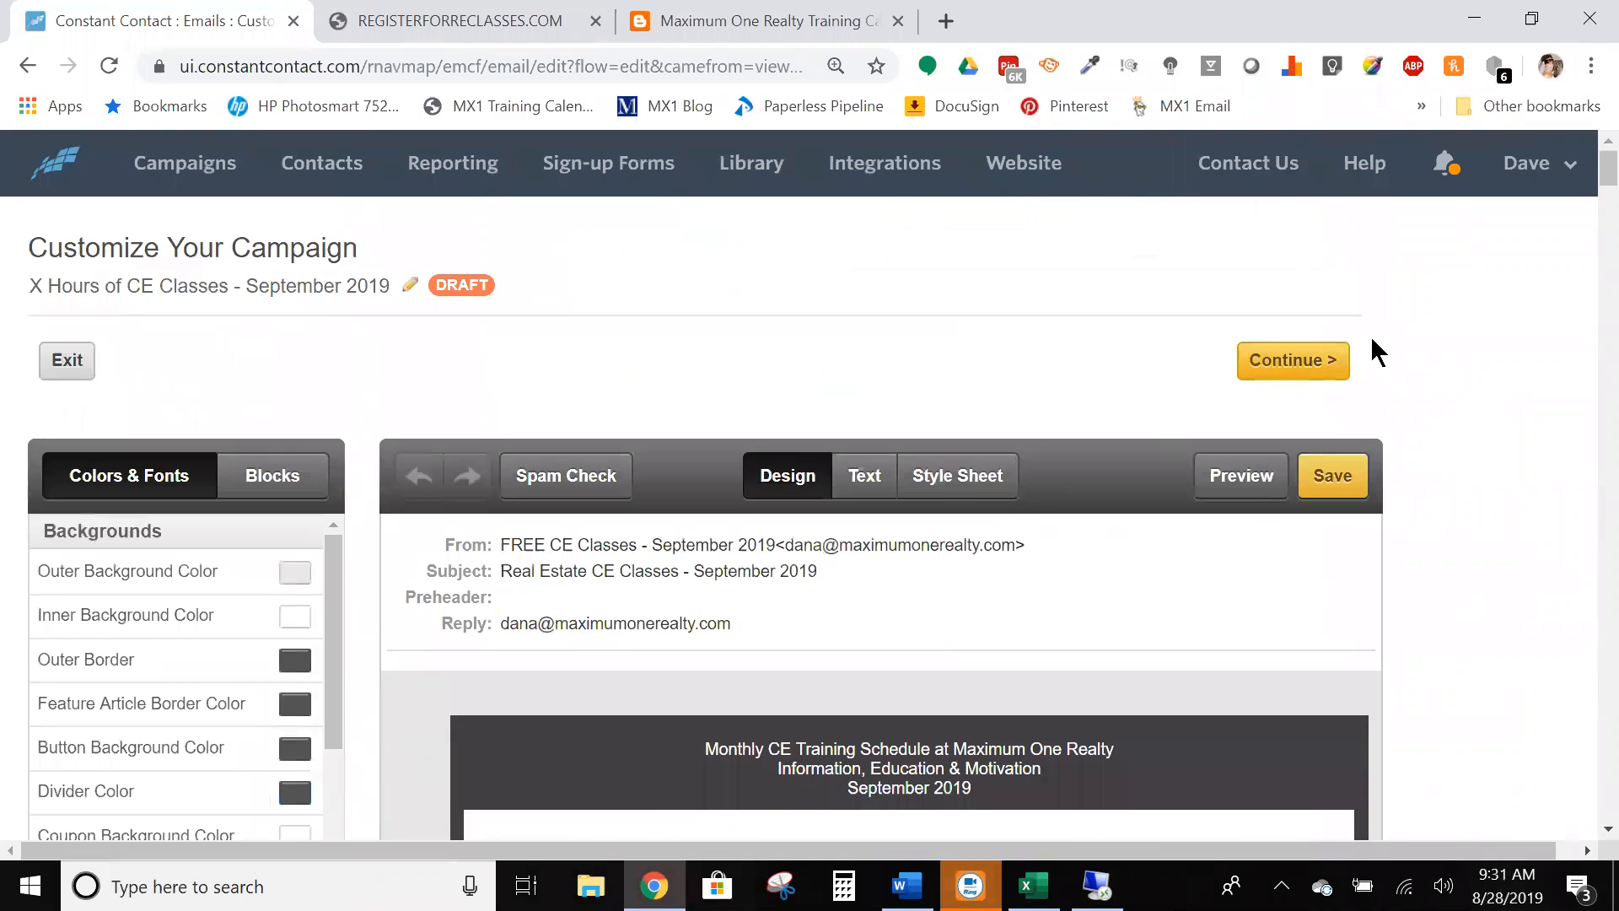
Preview the newsletter, send a test email to the prefilled address, and close the preview.
{"action": "left_click", "coordinate": [1248, 499]}
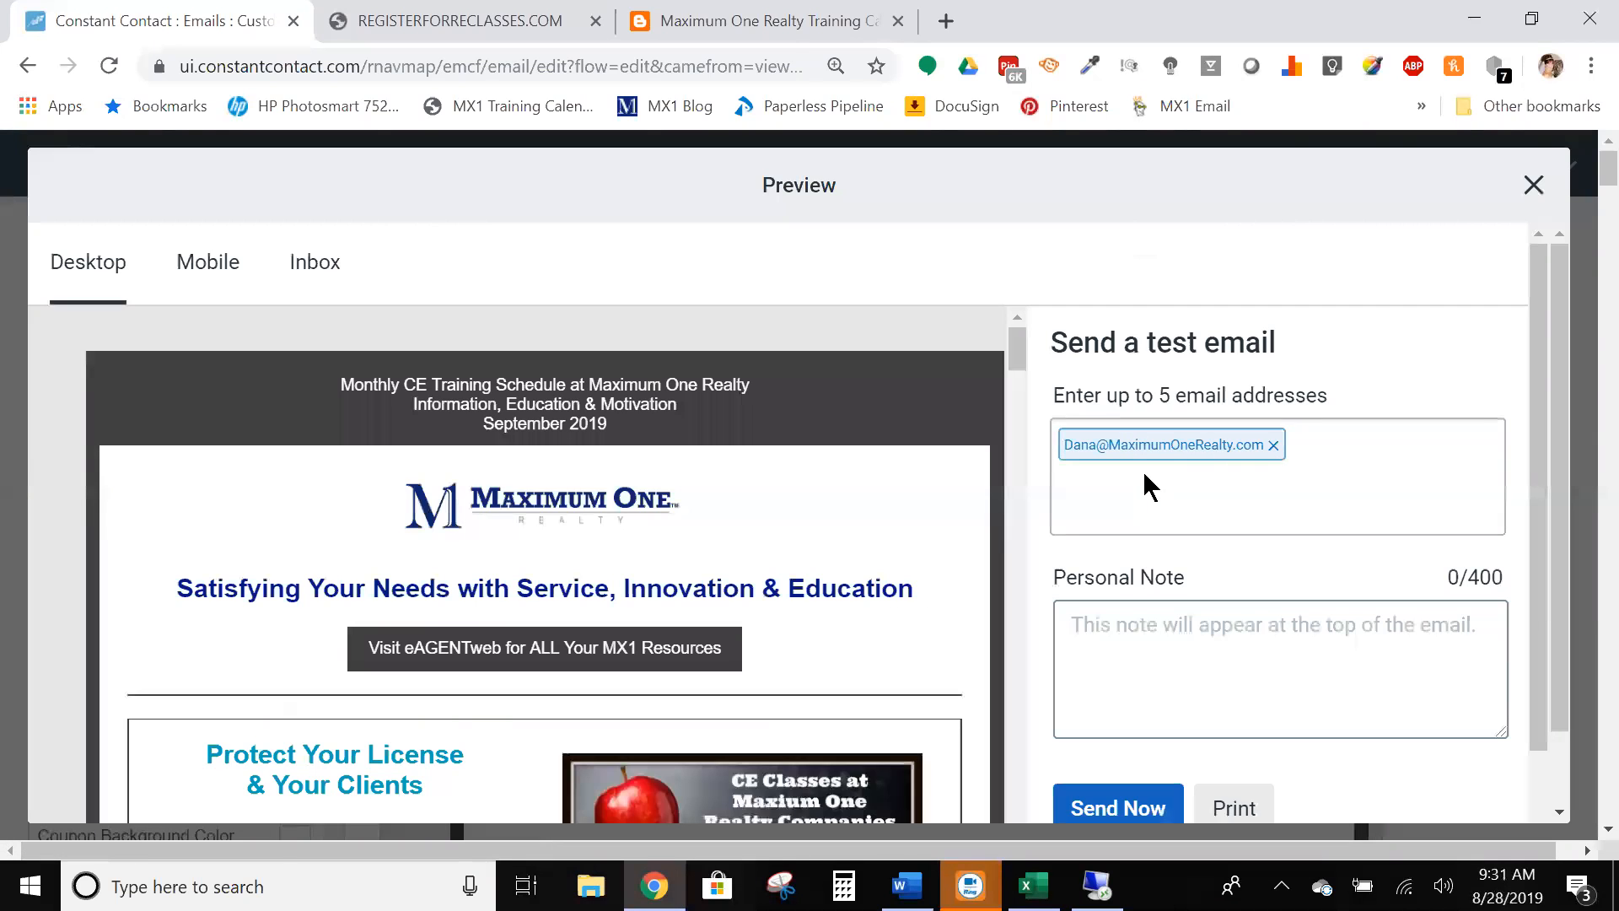
{"action": "scroll", "coordinate": [1154, 481], "scroll_direction": "down", "scroll_amount": 1}
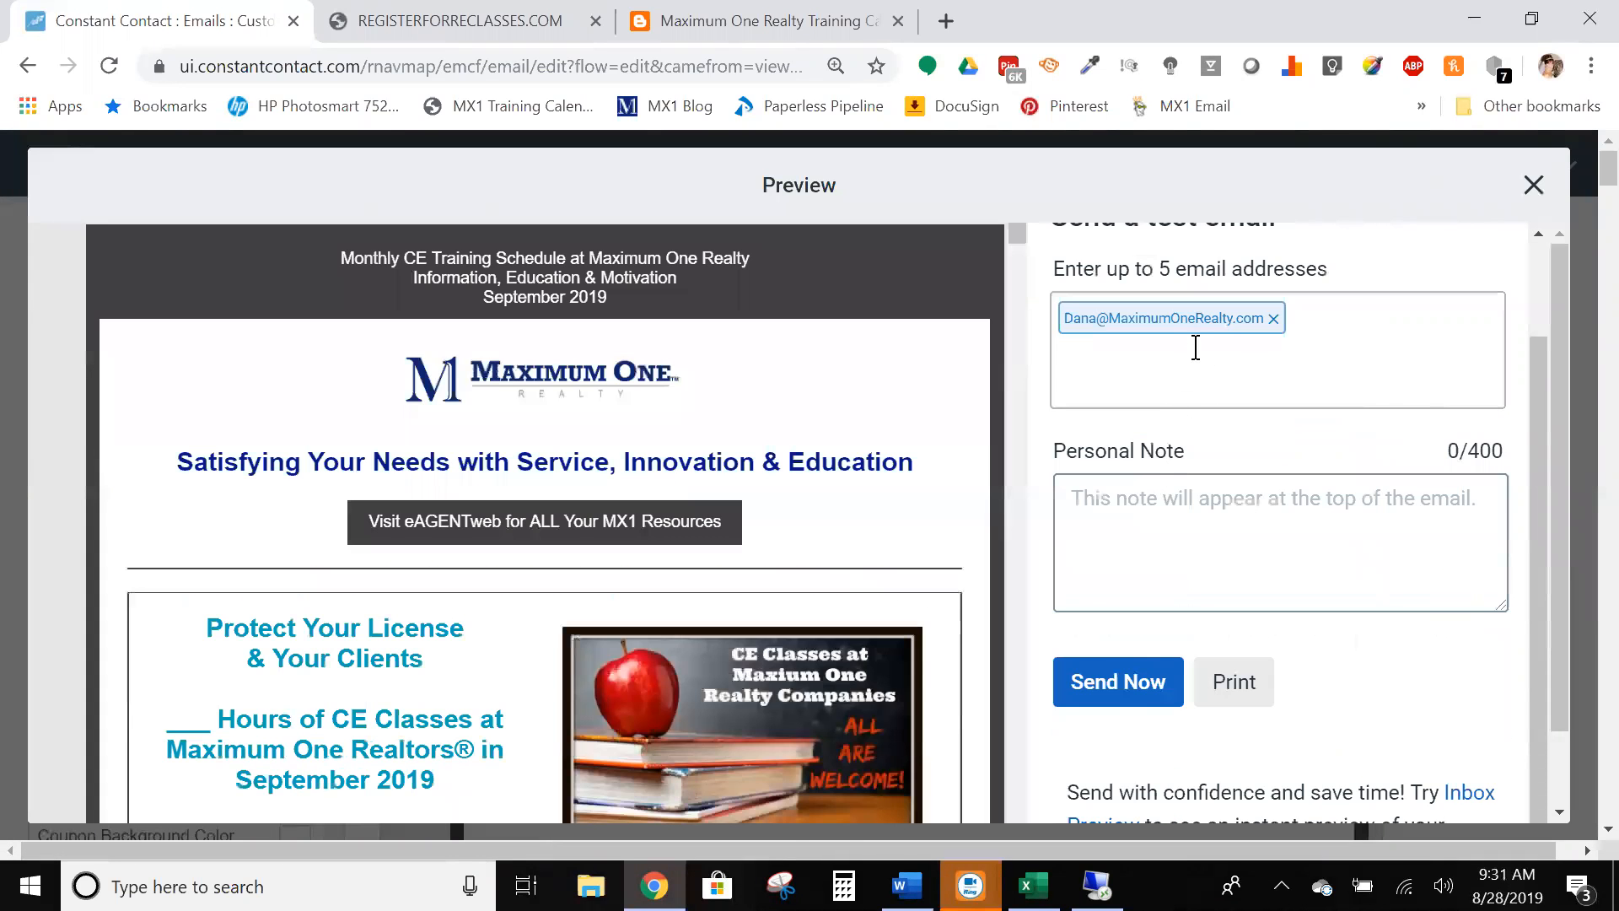
{"action": "left_click", "coordinate": [1124, 697]}
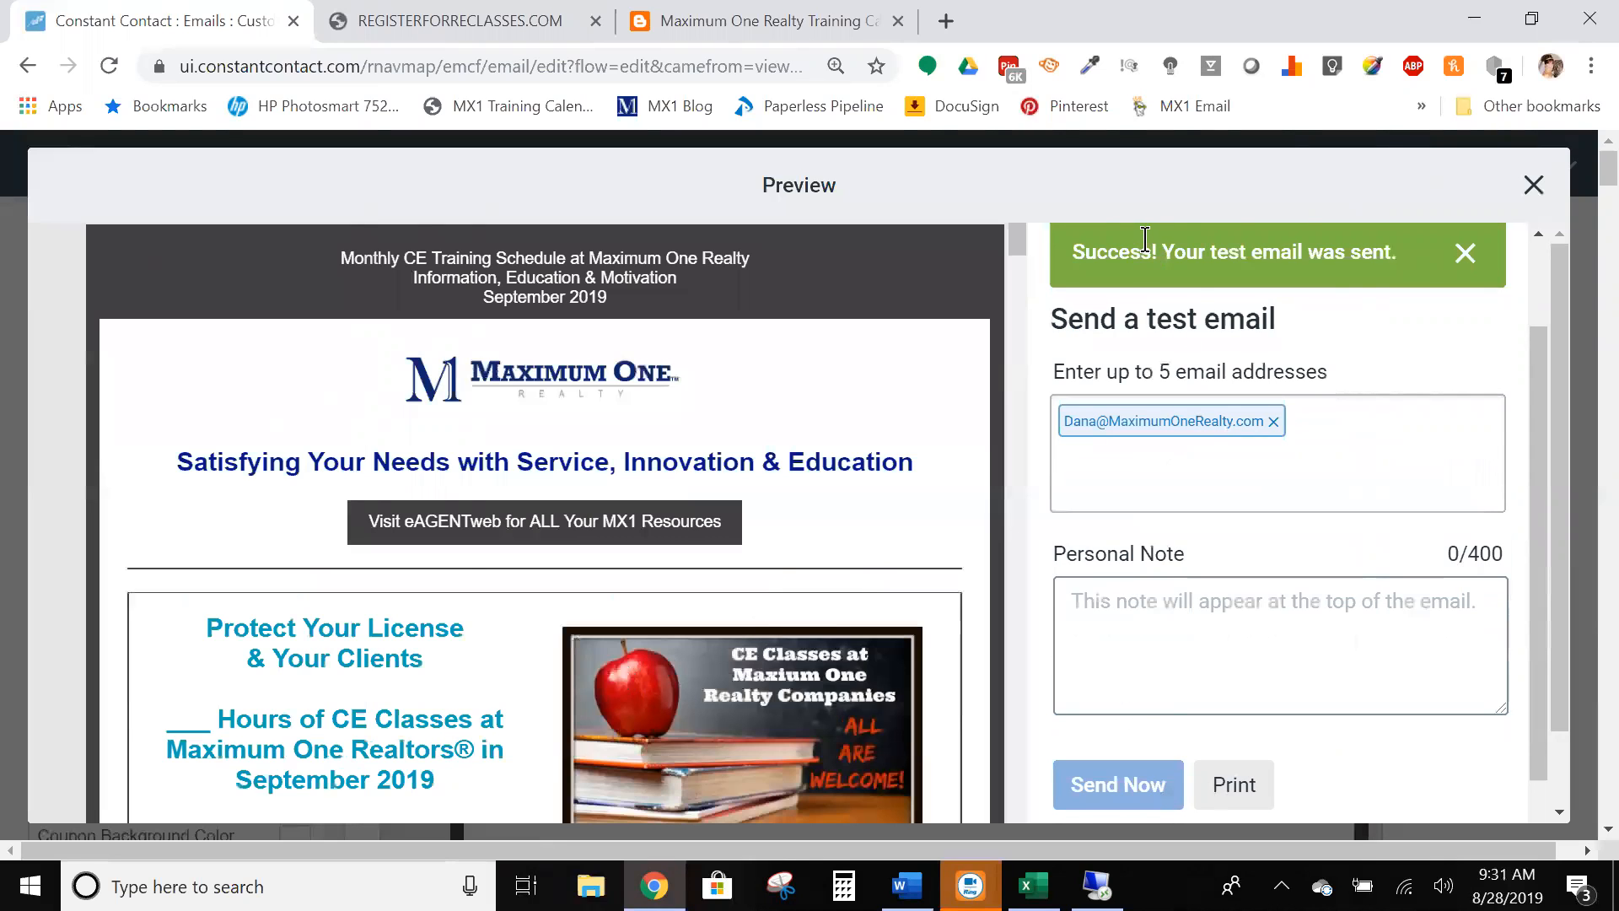
{"action": "left_click", "coordinate": [1464, 252]}
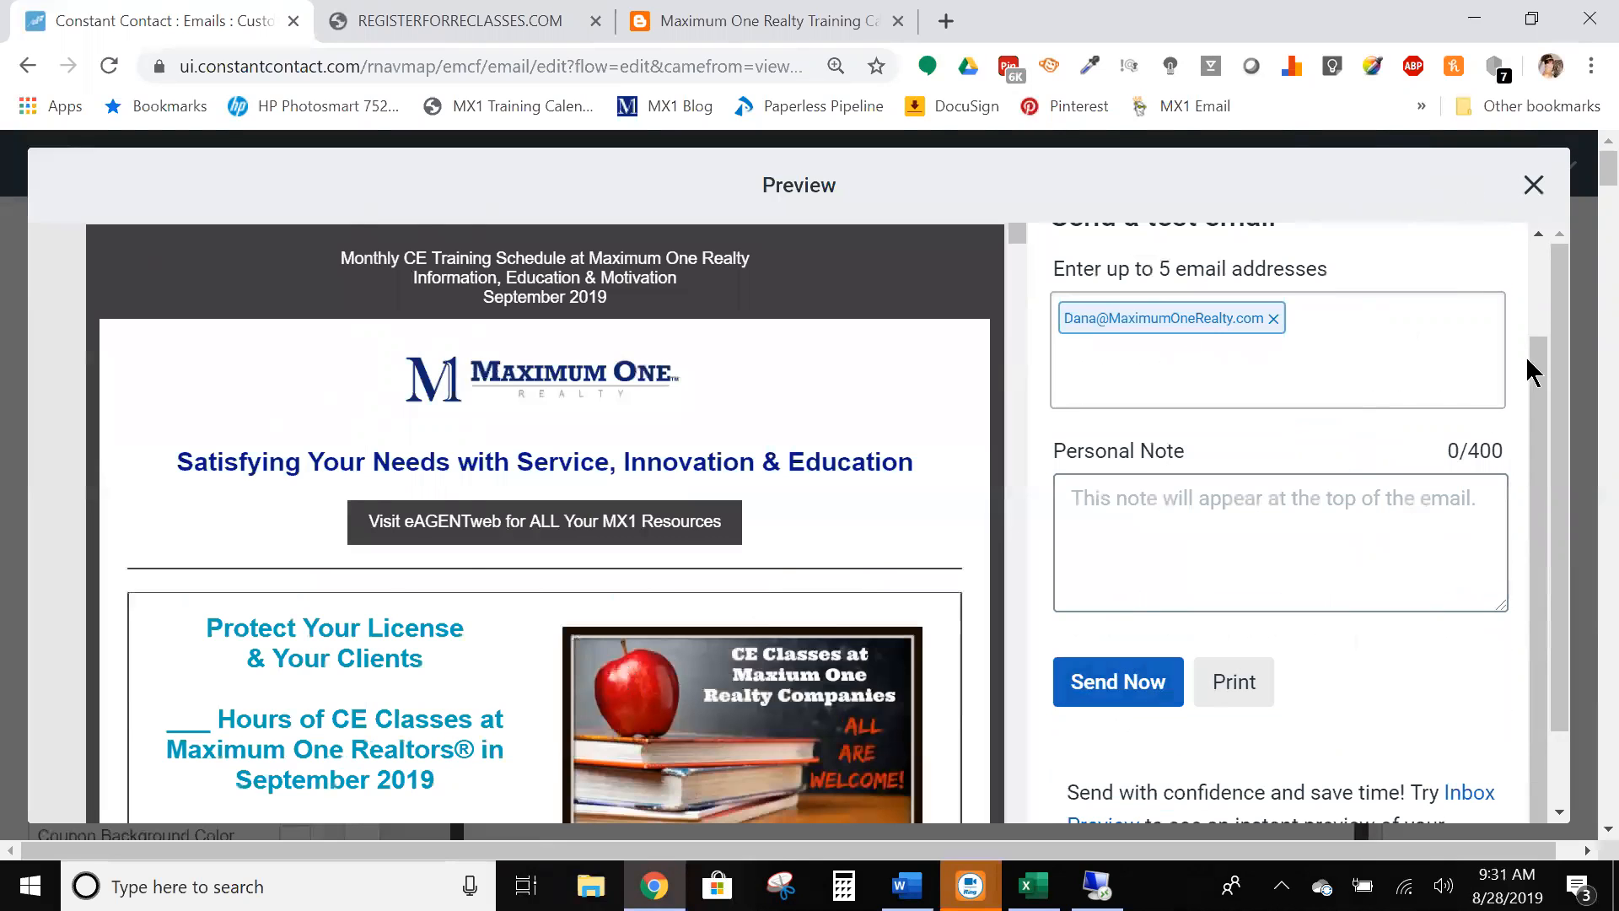
{"action": "scroll", "coordinate": [1531, 371], "scroll_direction": "up", "scroll_amount": 1}
{"action": "left_click", "coordinate": [1532, 185]}
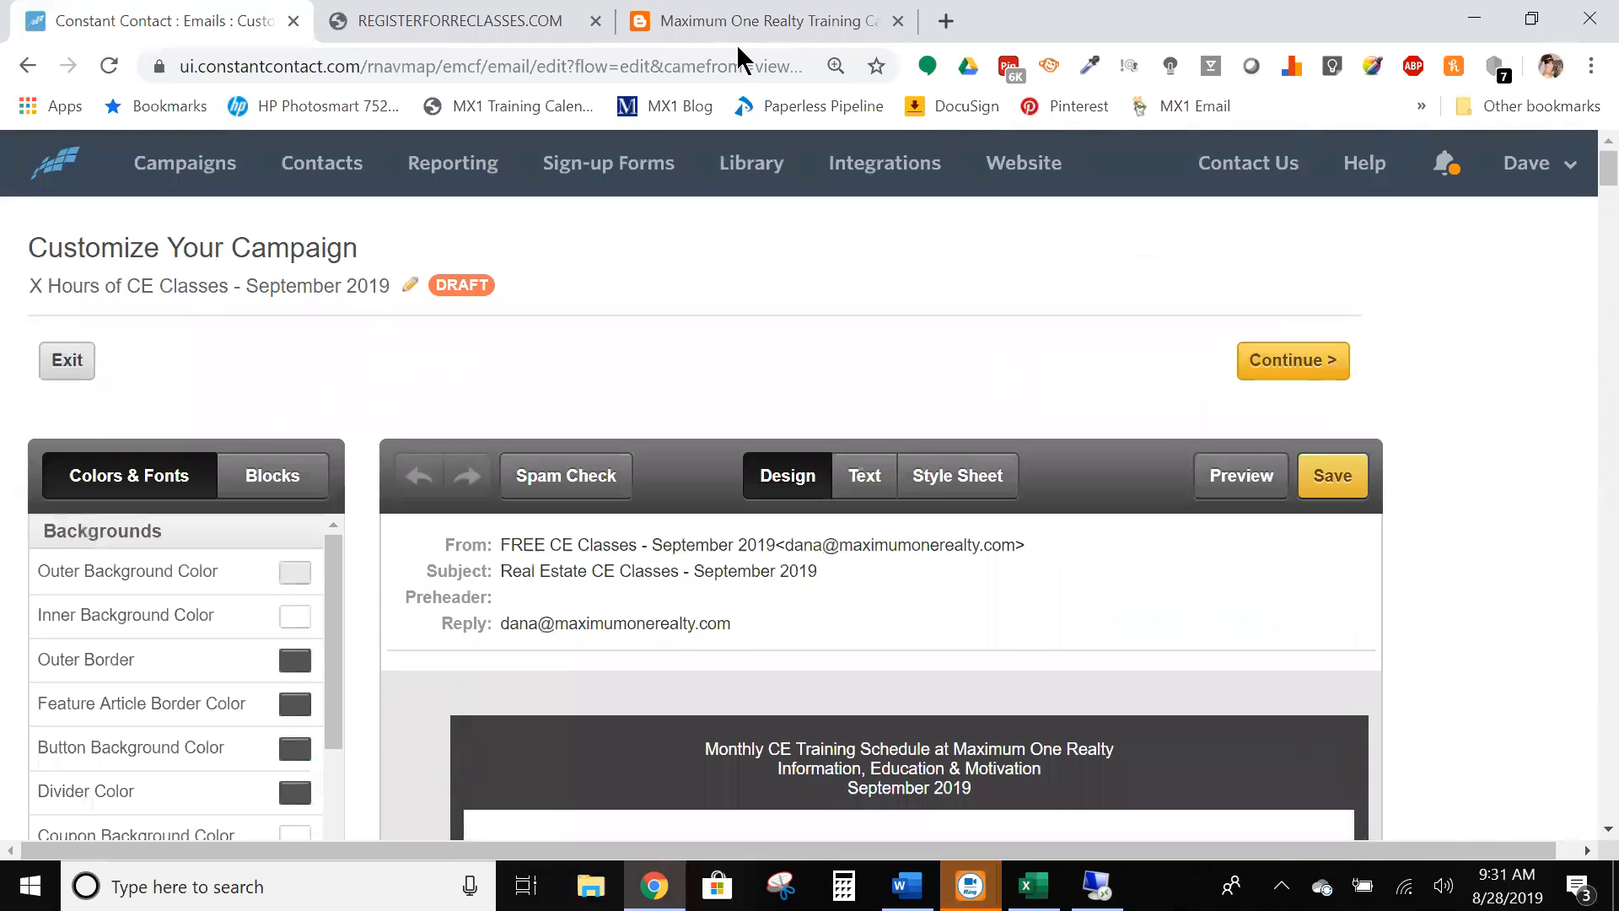
Switch to Roundcube Webmail, open the test email "Real Estate CE Classes - September 2019" in full view, and display its blocked images.
{"action": "left_click", "coordinate": [363, 36]}
{"action": "left_click", "coordinate": [378, 67]}
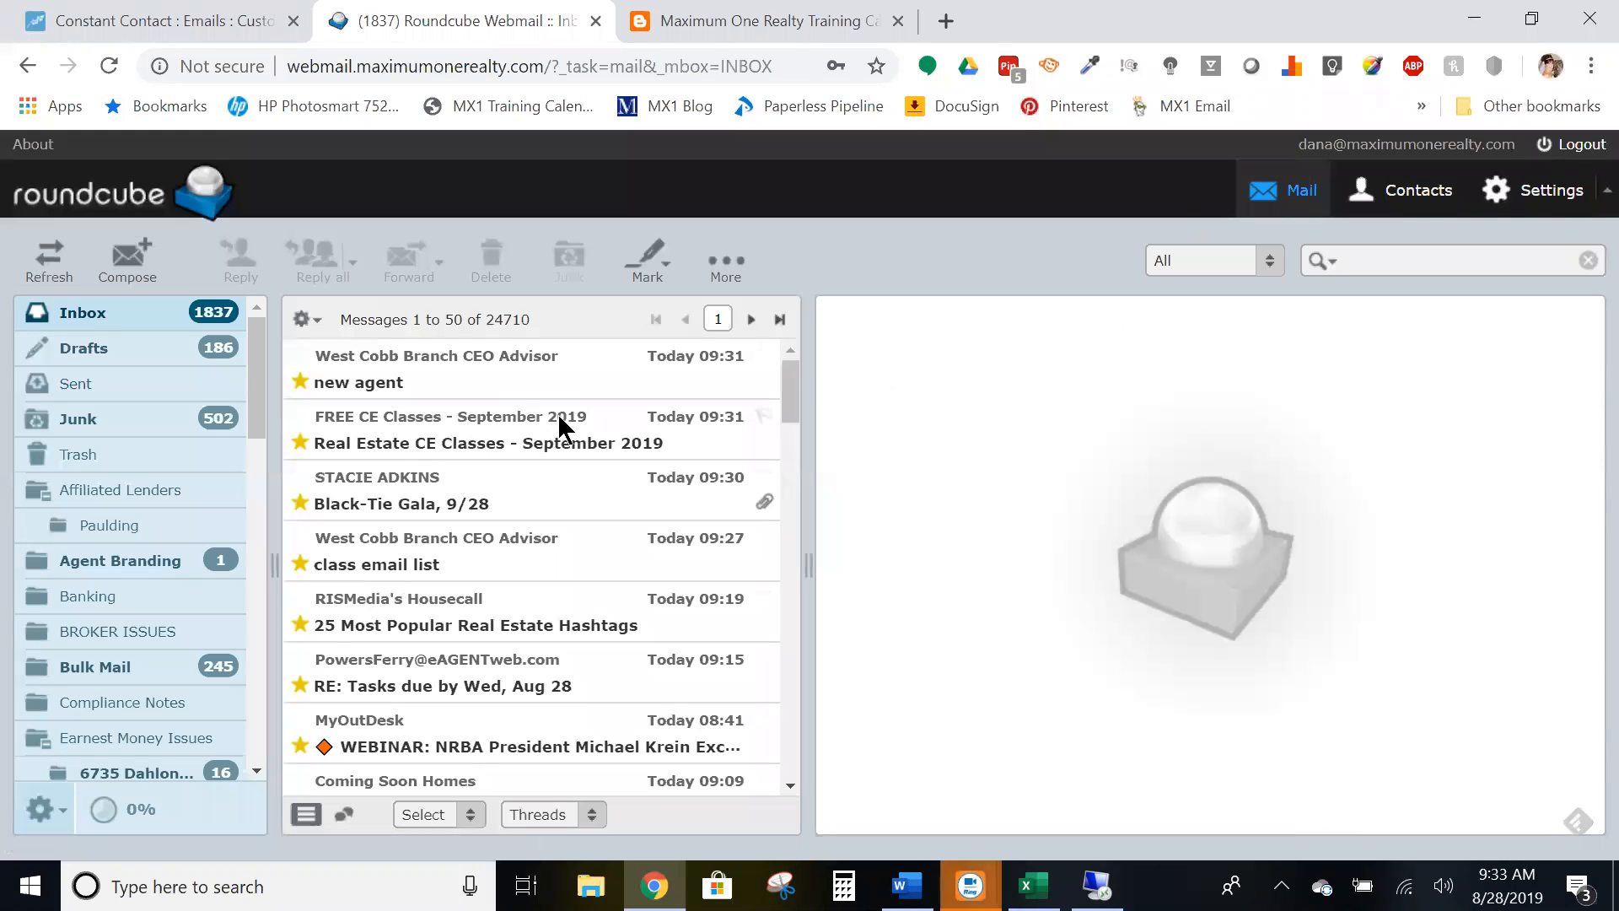
{"action": "left_click", "coordinate": [419, 432]}
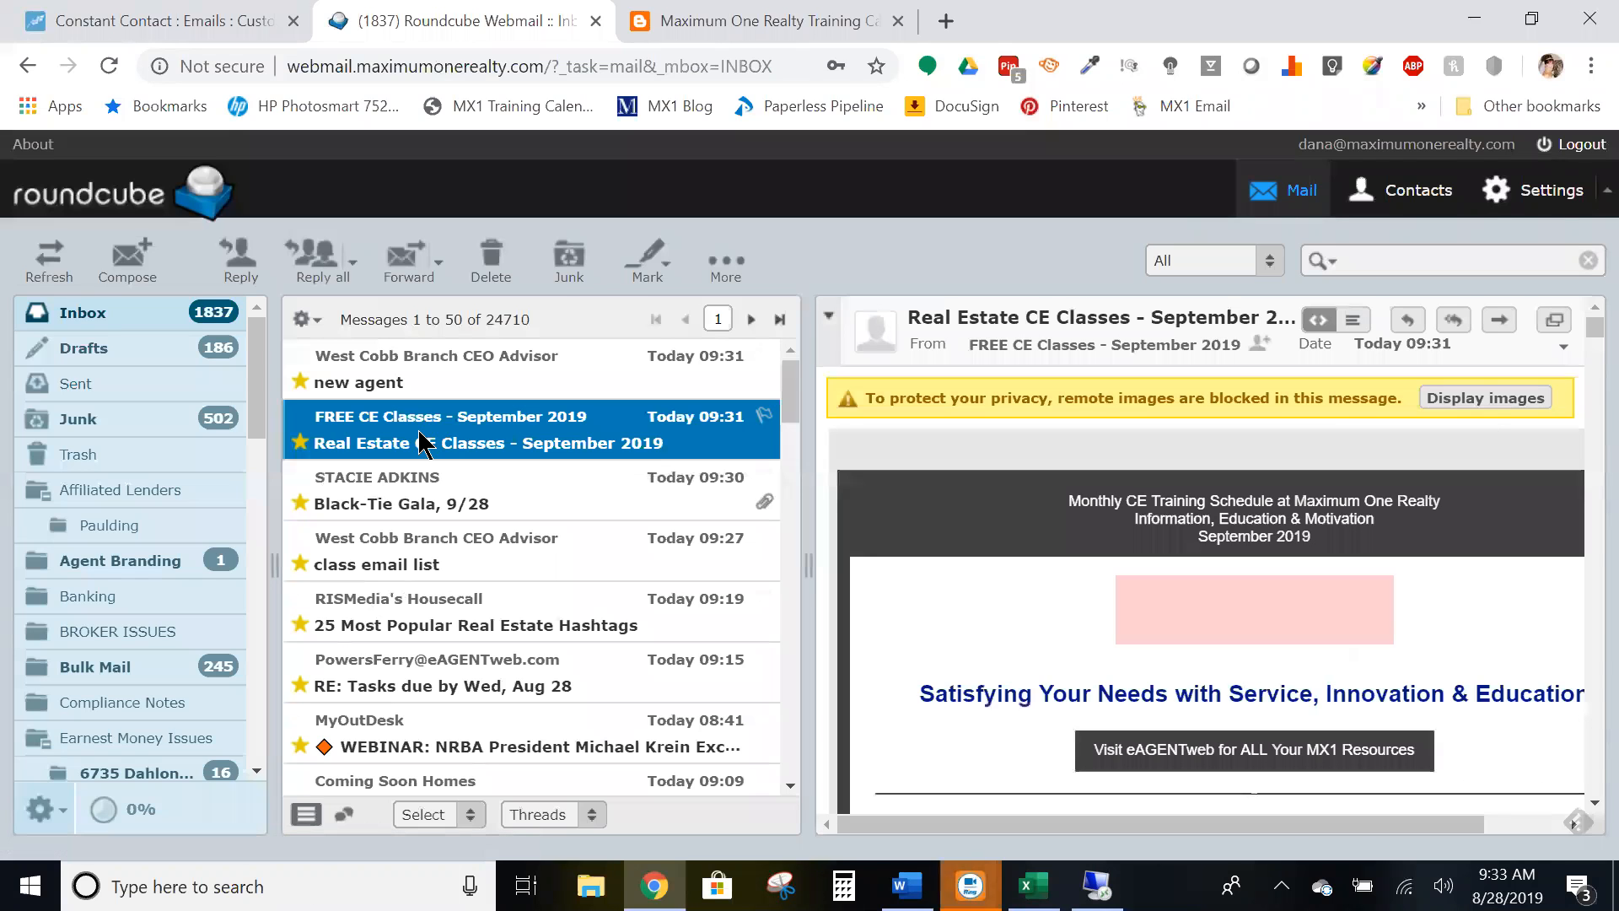
{"action": "double_click", "coordinate": [447, 440]}
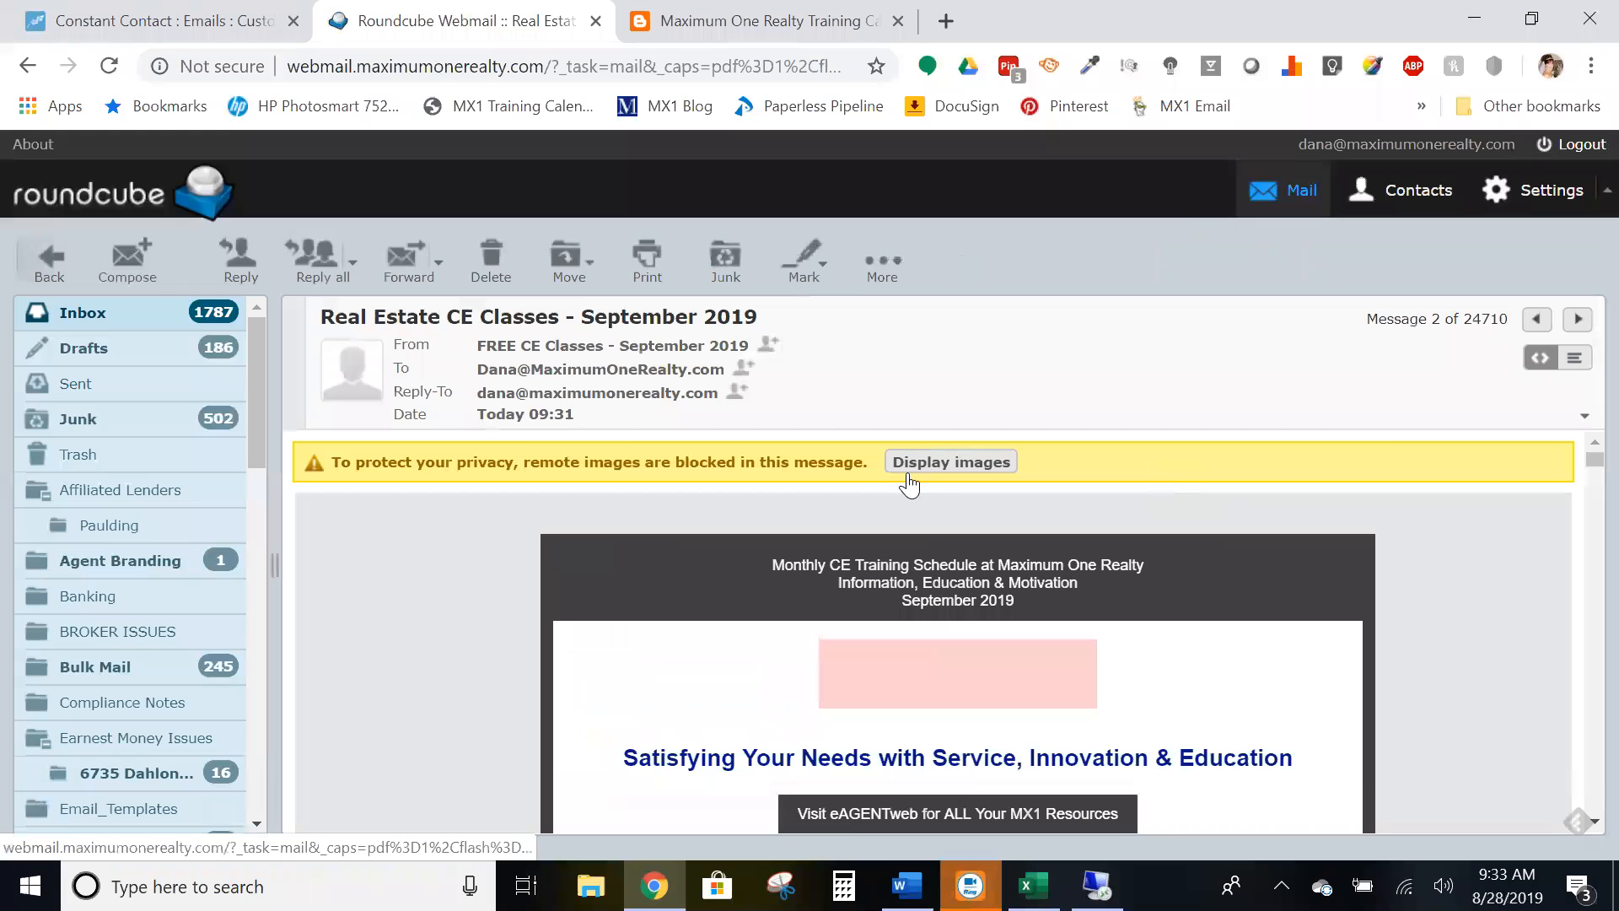
{"action": "left_click", "coordinate": [934, 465]}
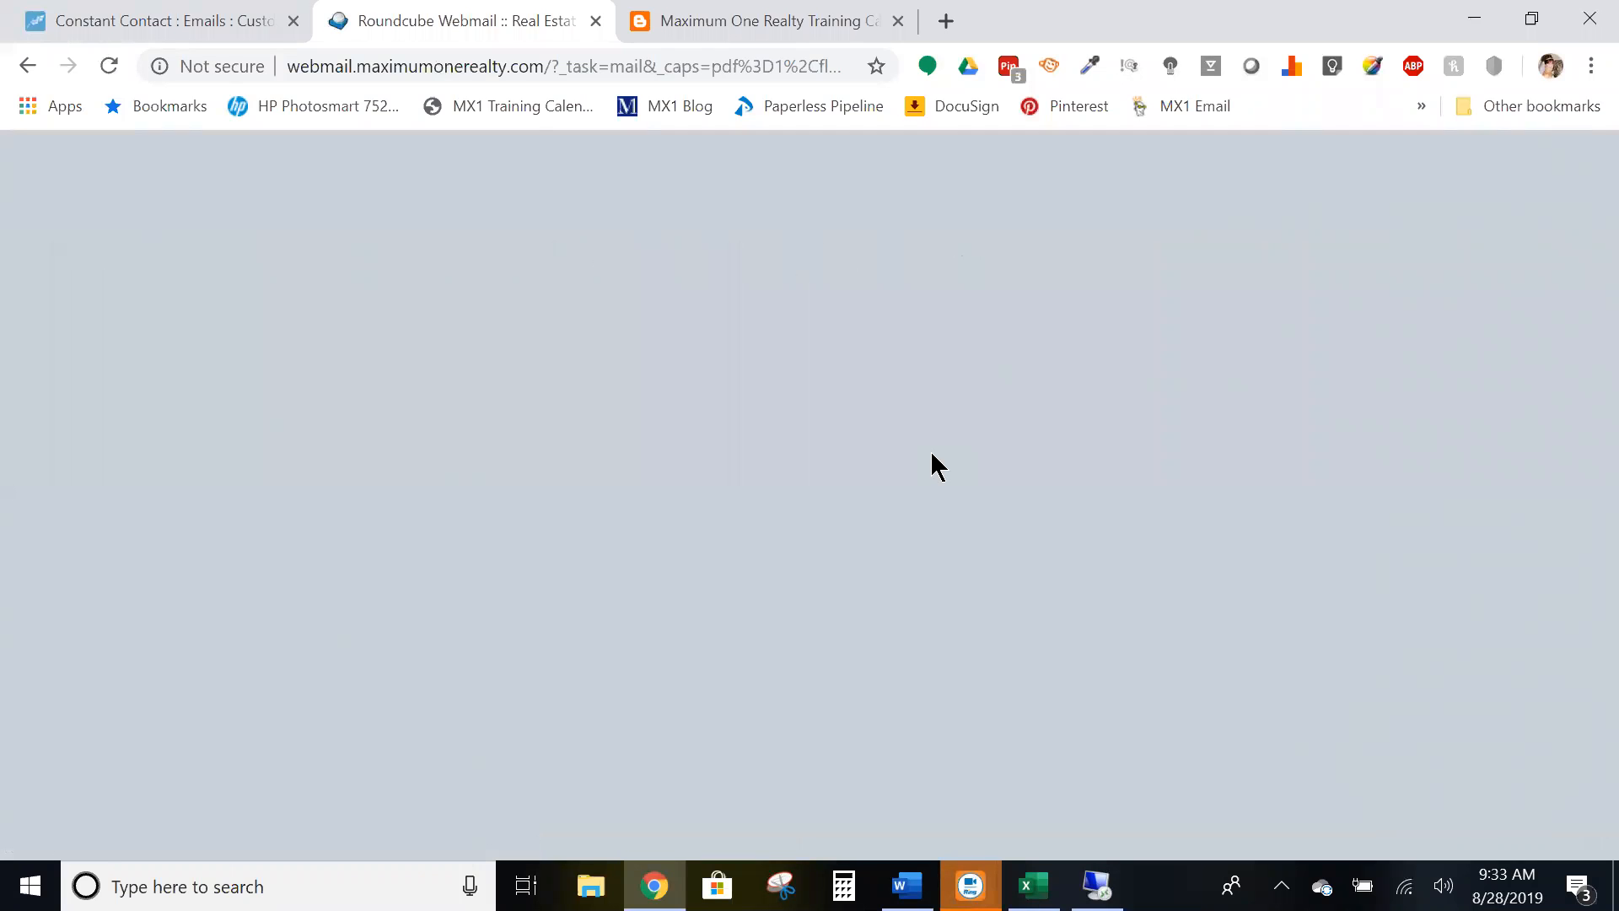
Check the test email down to the September class table and open the link of the 4-Sep class "What to Look For When Looking".
{"action": "scroll", "coordinate": [966, 454], "scroll_direction": "down", "scroll_amount": 3}
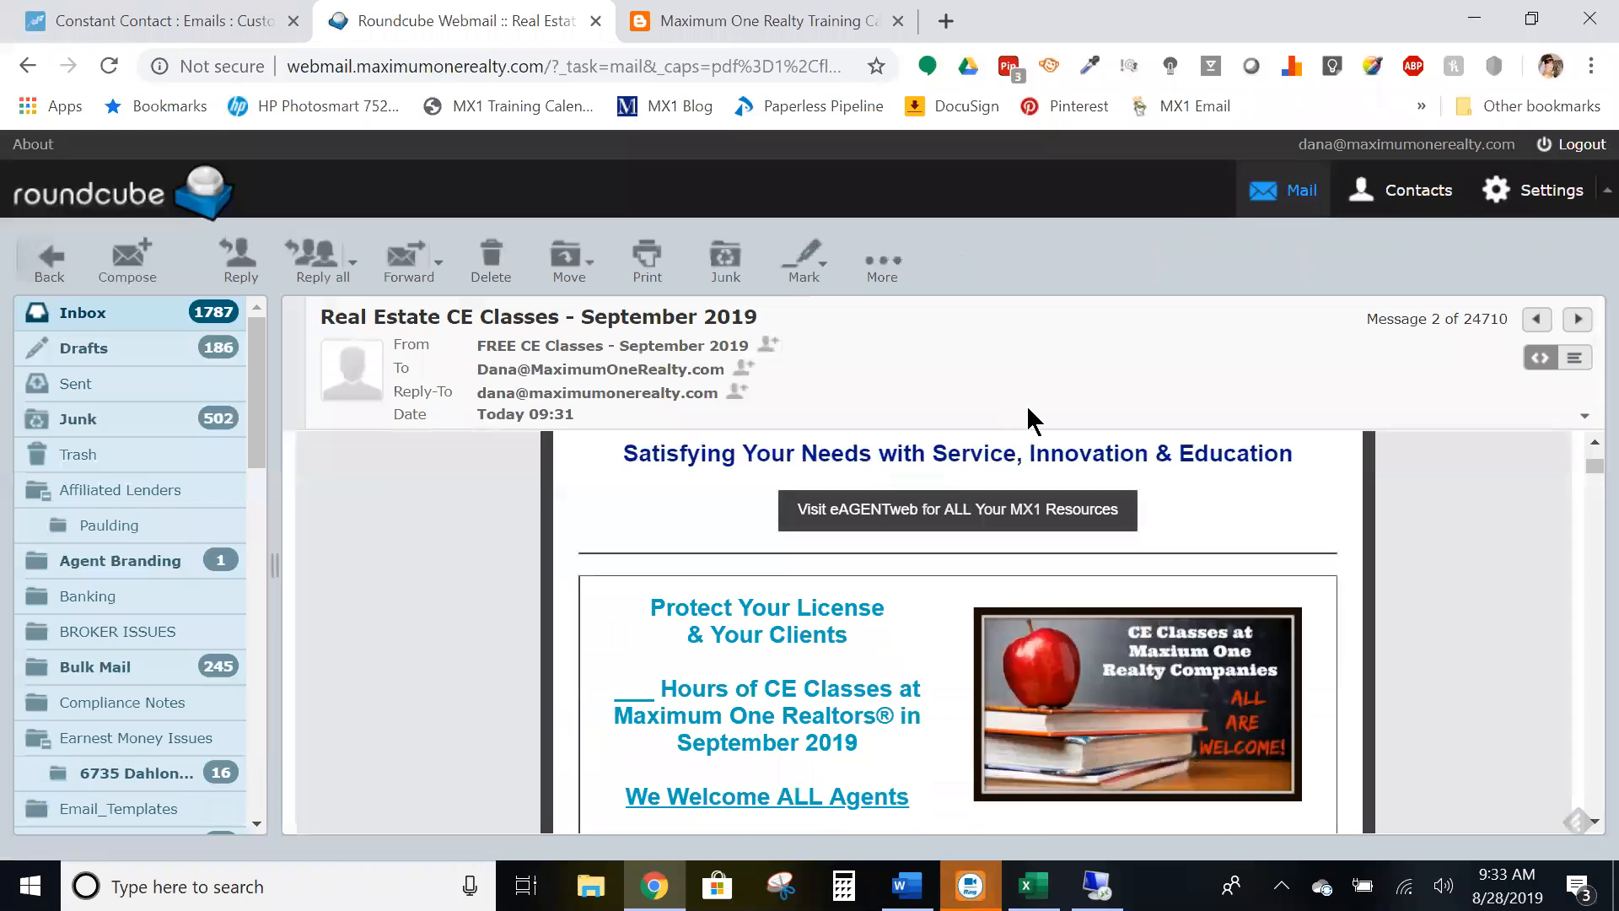
{"action": "scroll", "coordinate": [1460, 453], "scroll_direction": "down", "scroll_amount": 5}
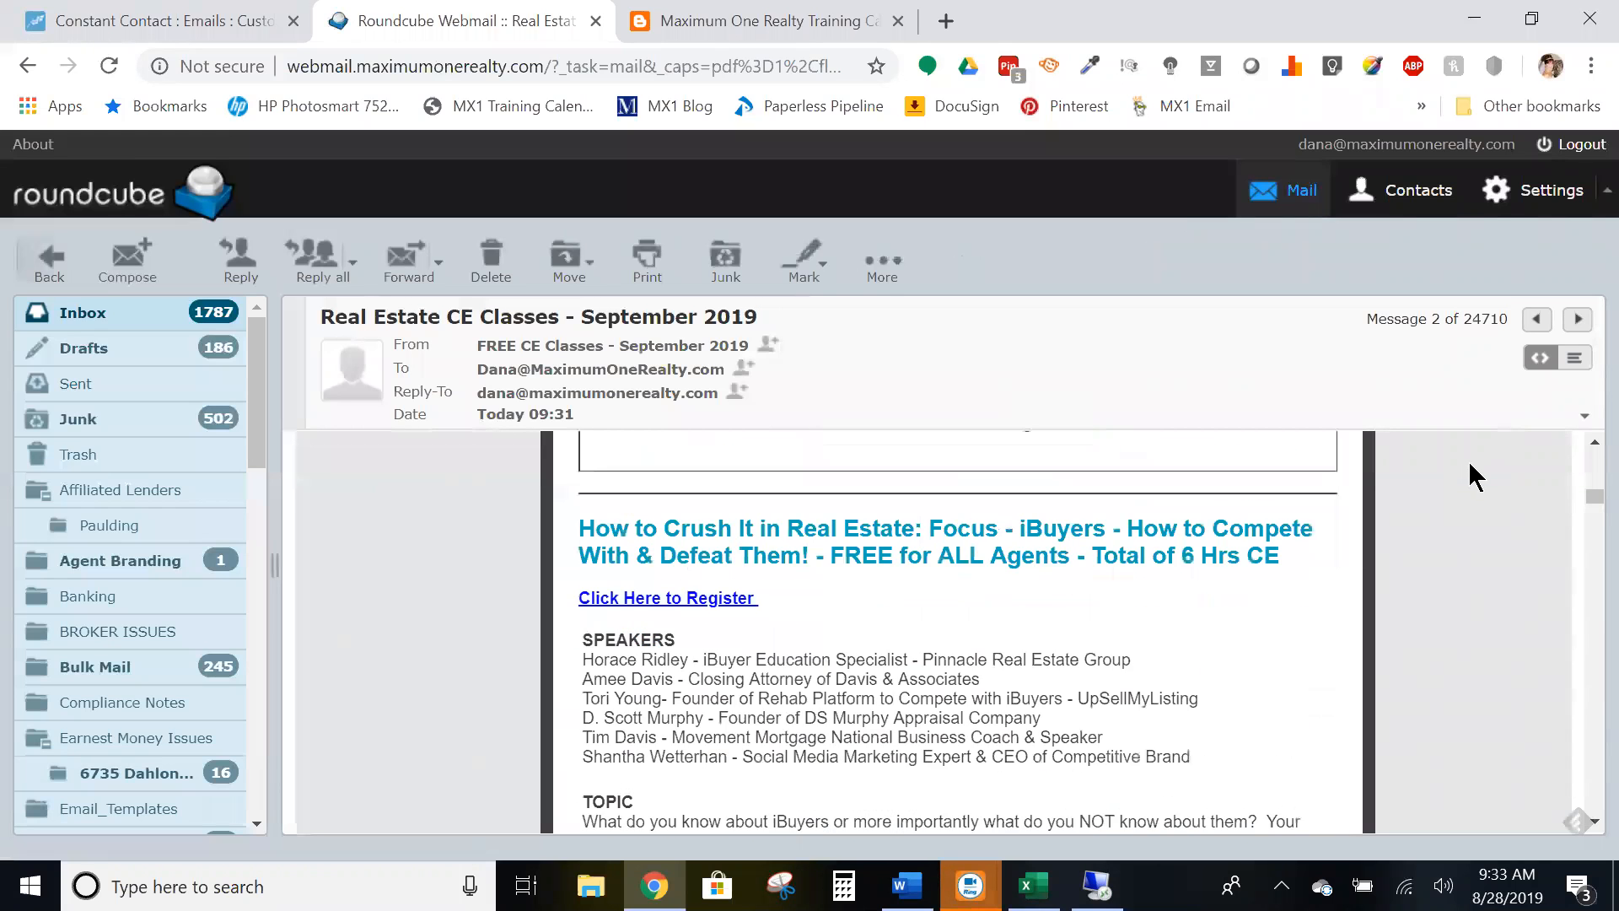
{"action": "scroll", "coordinate": [1118, 495], "scroll_direction": "up", "scroll_amount": 4}
{"action": "scroll", "coordinate": [1122, 490], "scroll_direction": "down", "scroll_amount": 10}
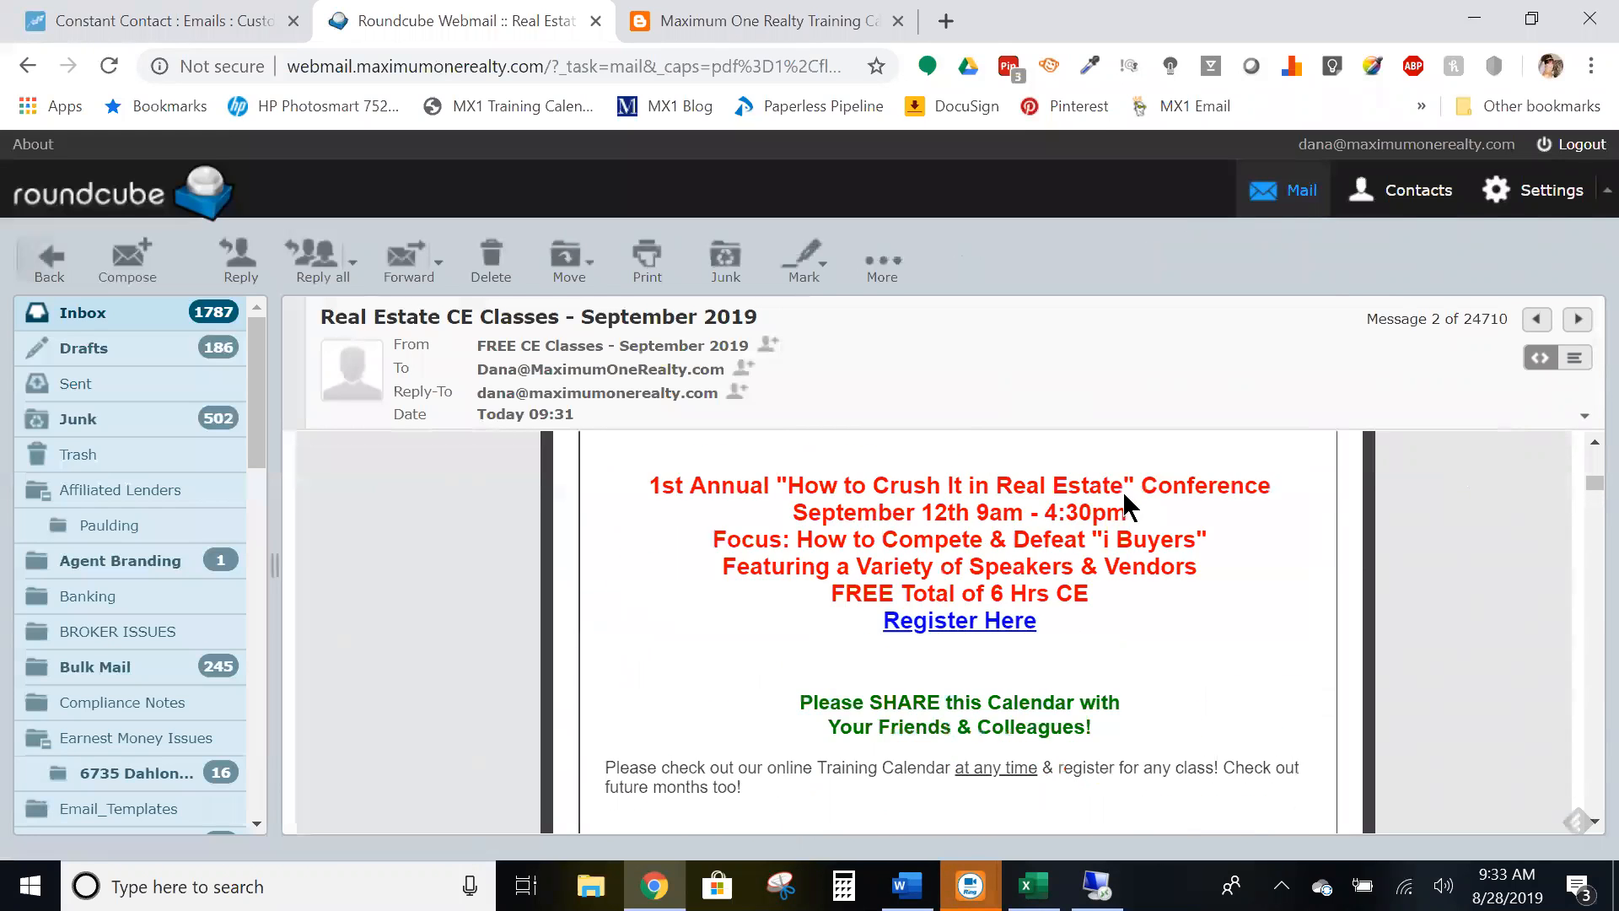
{"action": "scroll", "coordinate": [1139, 484], "scroll_direction": "down", "scroll_amount": 15}
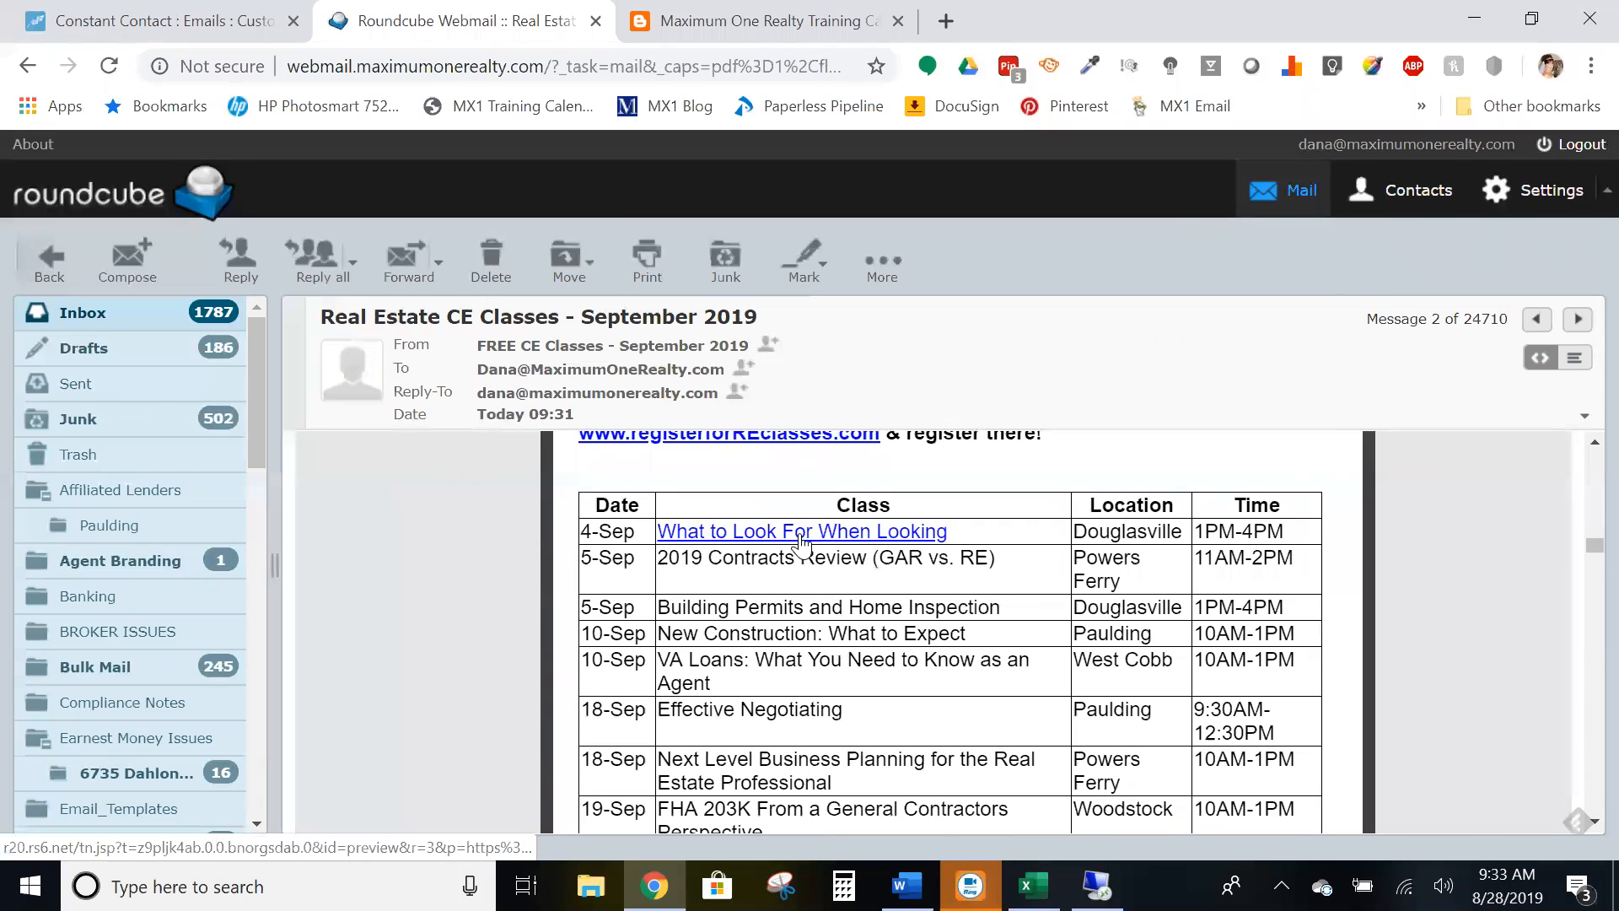
{"action": "left_click", "coordinate": [801, 538]}
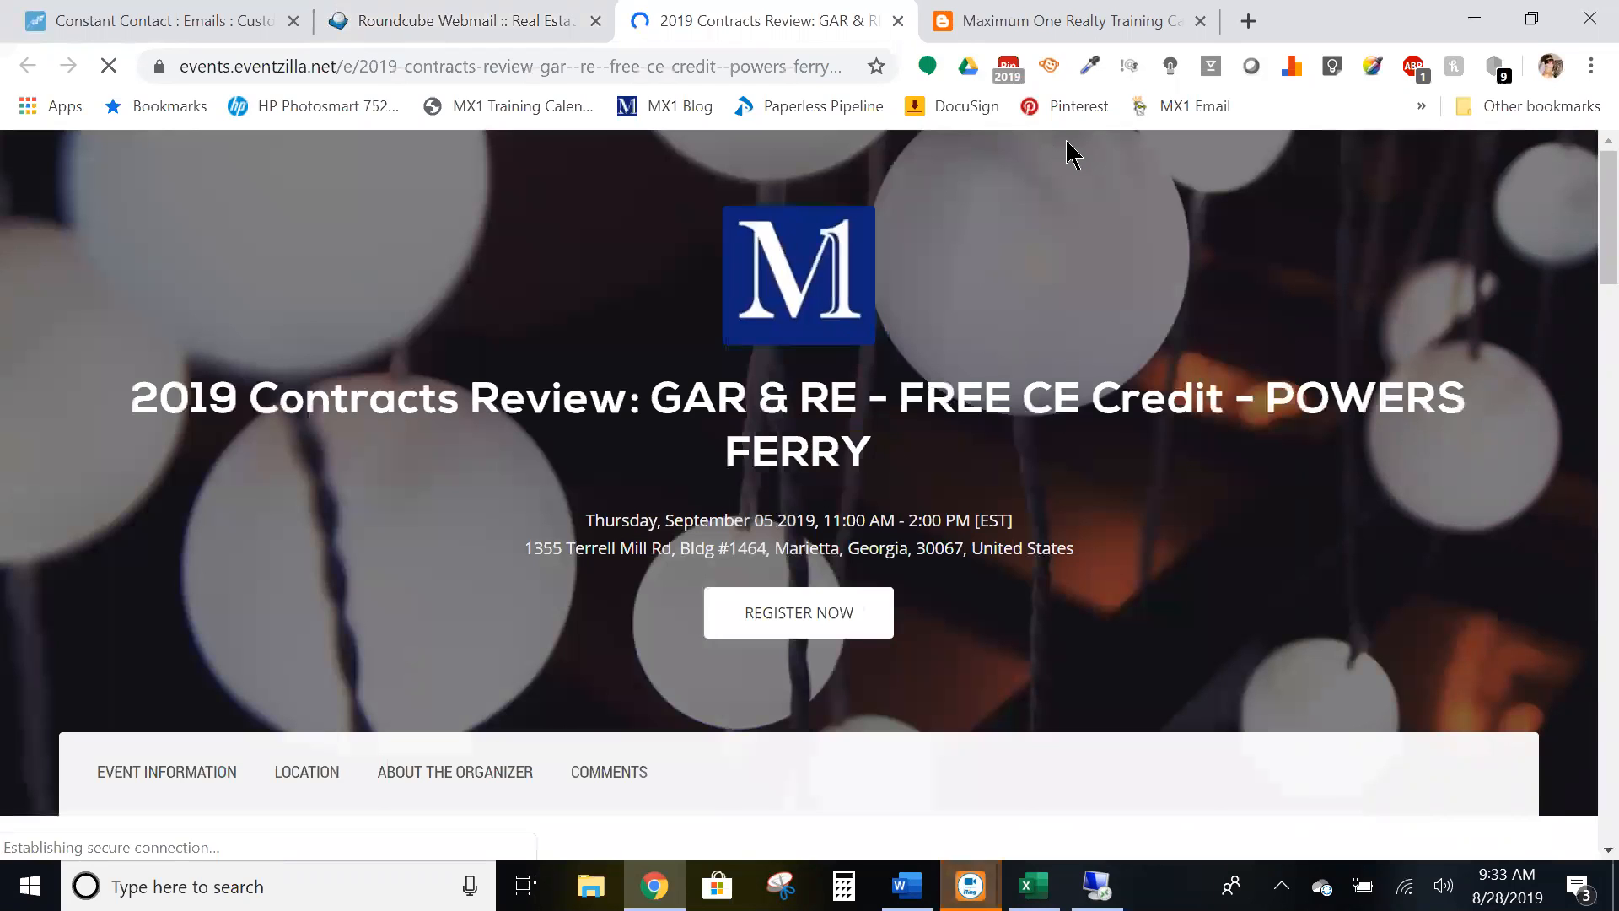
Check the class registration page that the link leads to and return to the test email in Roundcube.
{"action": "scroll", "coordinate": [781, 541], "scroll_direction": "down", "scroll_amount": 9}
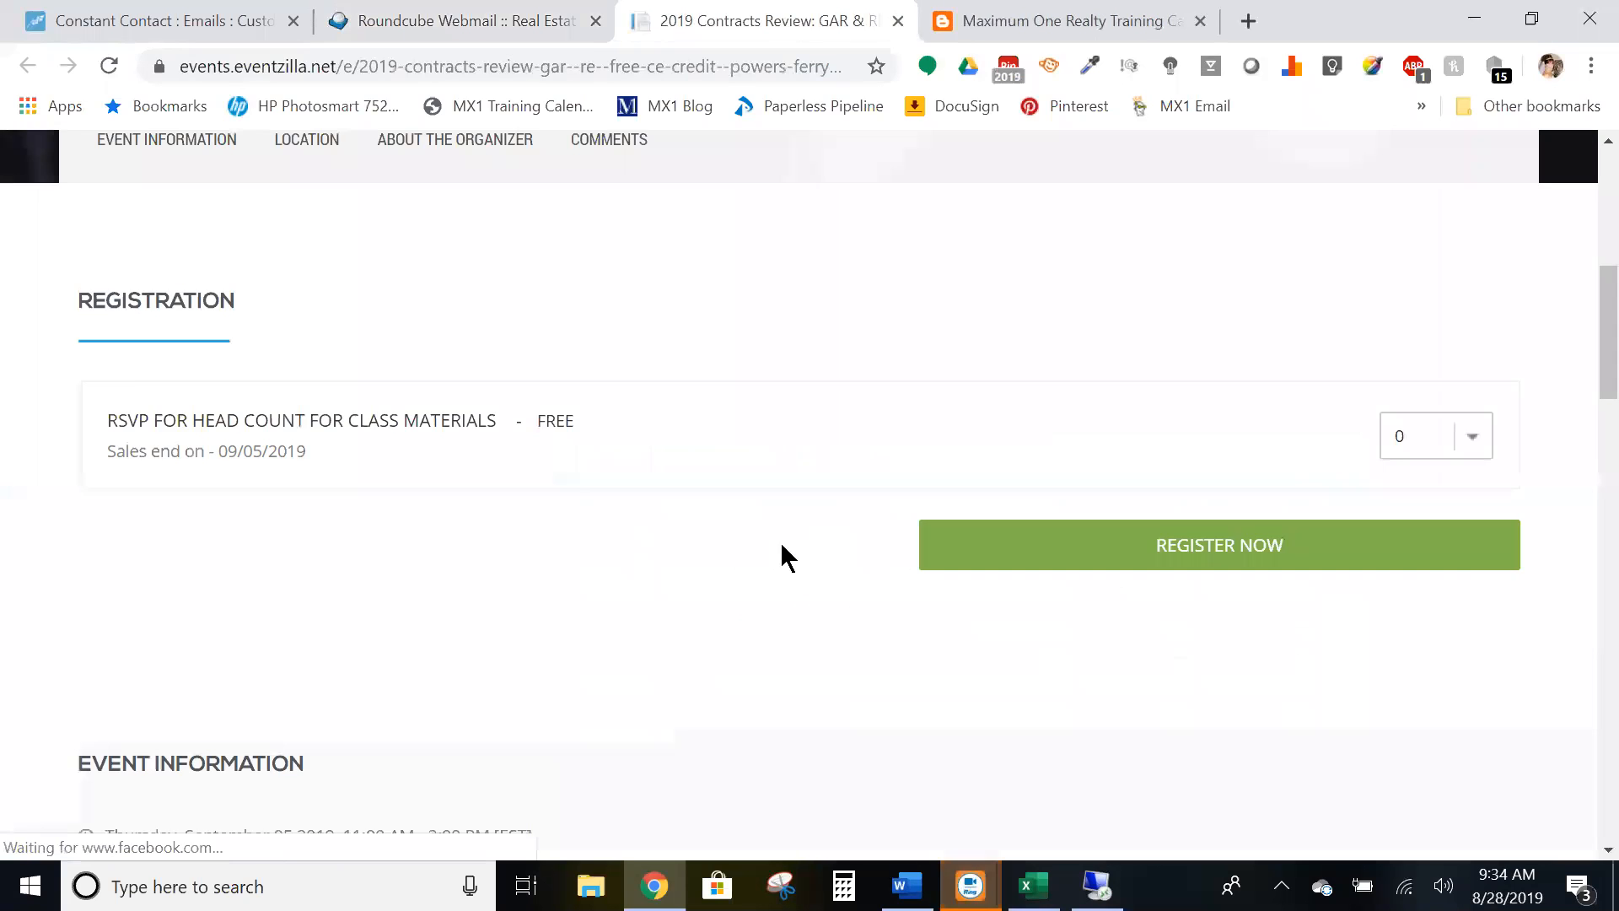
{"action": "scroll", "coordinate": [778, 541], "scroll_direction": "up", "scroll_amount": 8}
{"action": "scroll", "coordinate": [803, 538], "scroll_direction": "up", "scroll_amount": 2}
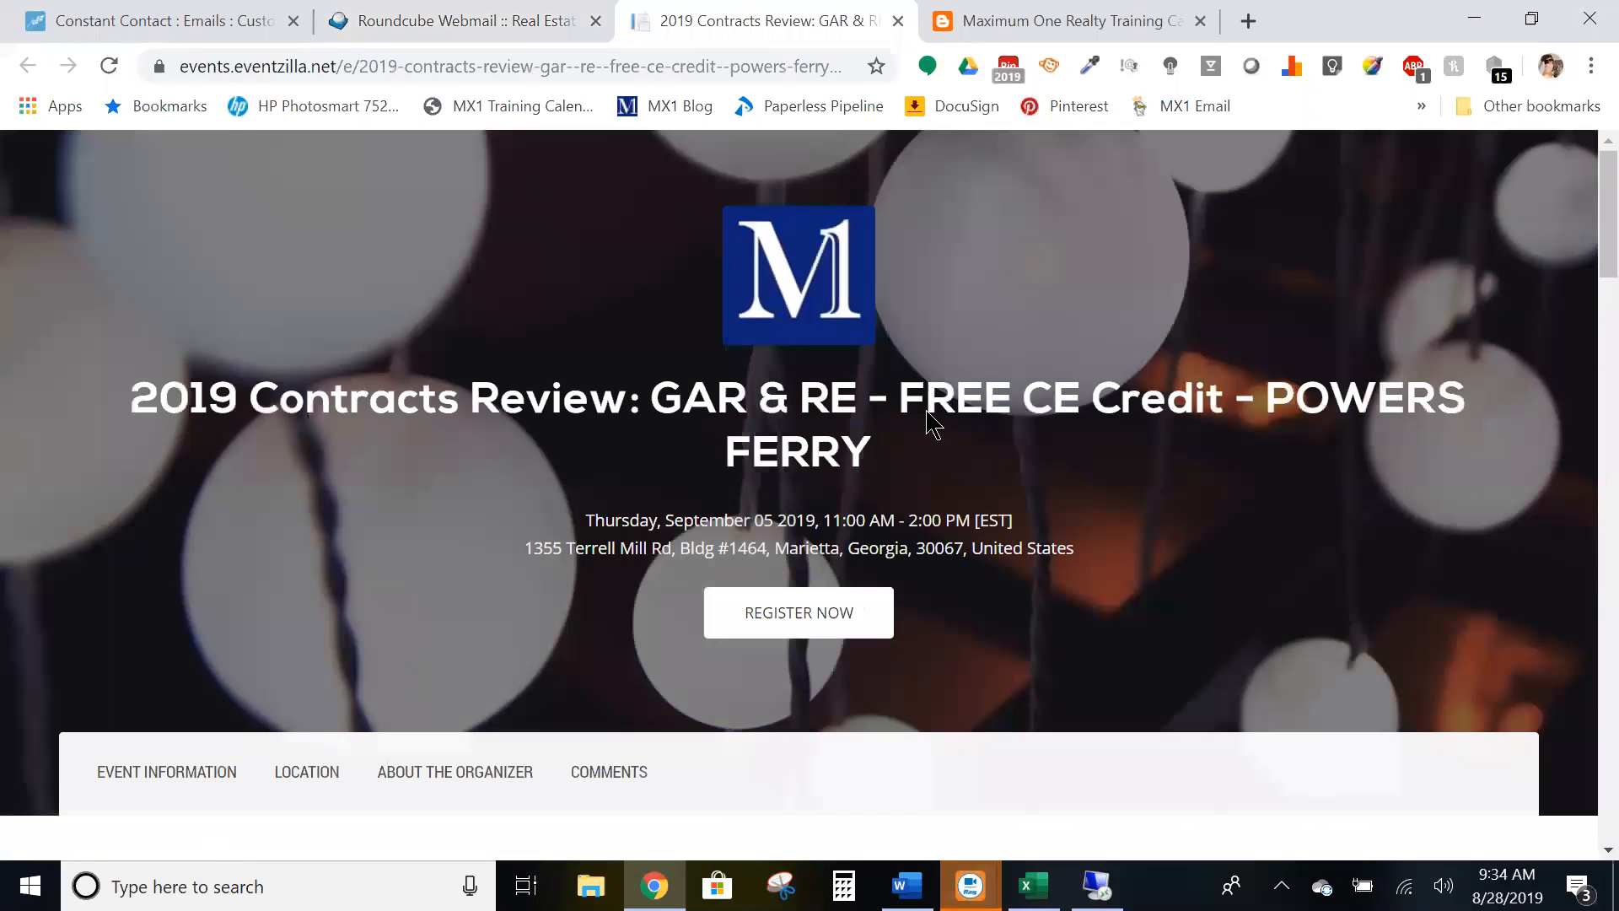
{"action": "left_click", "coordinate": [453, 30]}
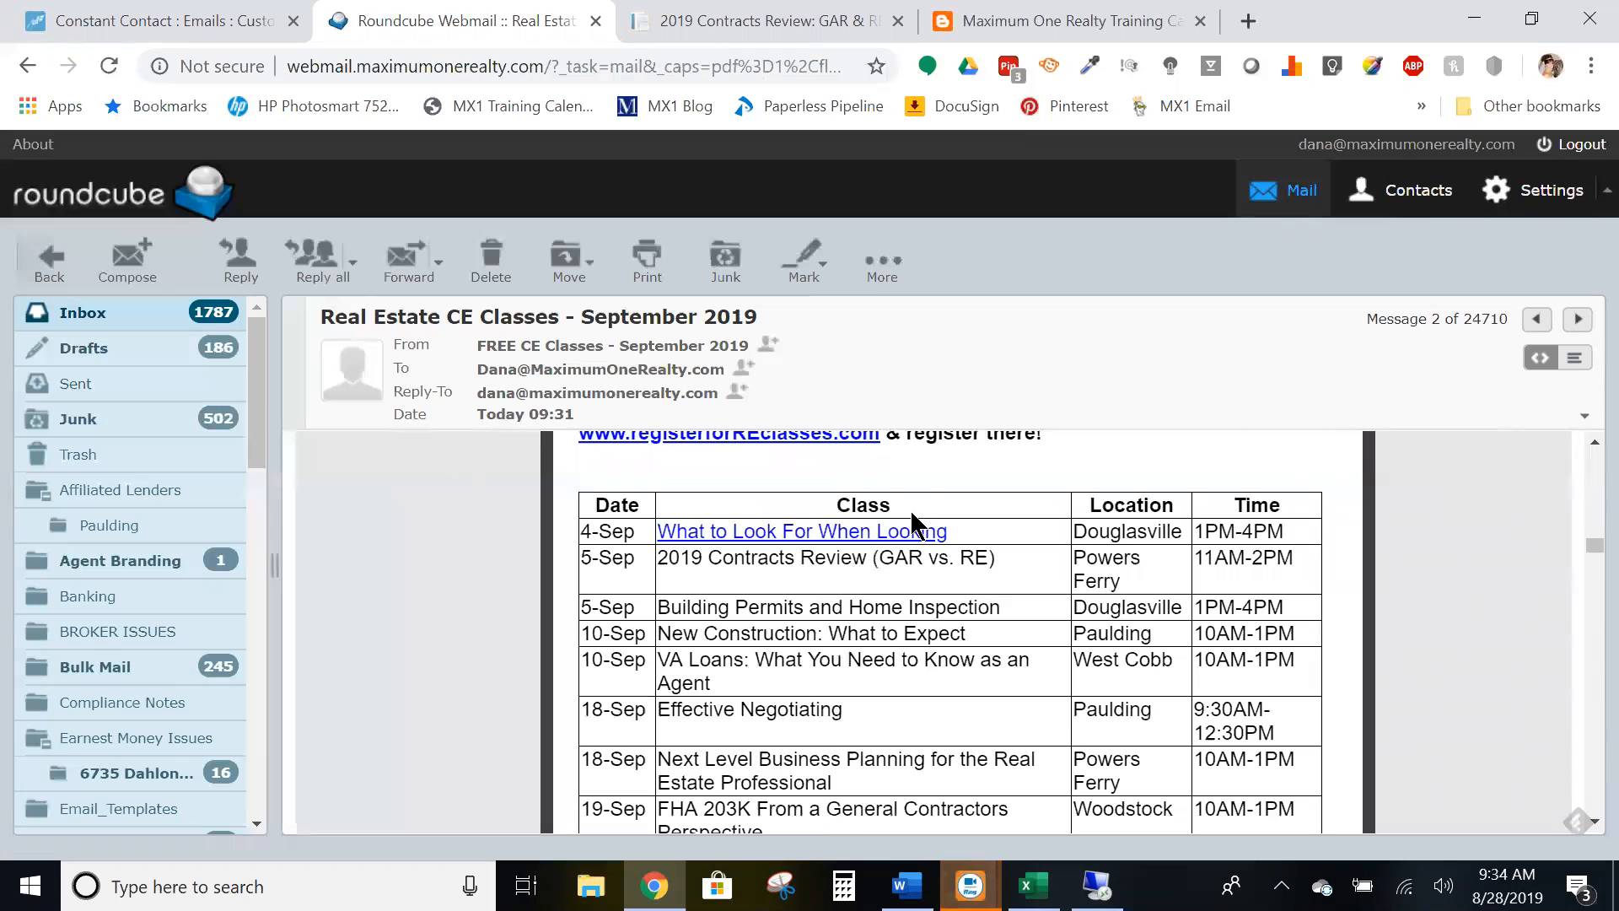
Finish looking through the test email, return to the September newsletter draft in Constant Contact, and continue to its scheduling page.
{"action": "scroll", "coordinate": [927, 540], "scroll_direction": "down", "scroll_amount": 10}
{"action": "scroll", "coordinate": [959, 552], "scroll_direction": "up", "scroll_amount": 5}
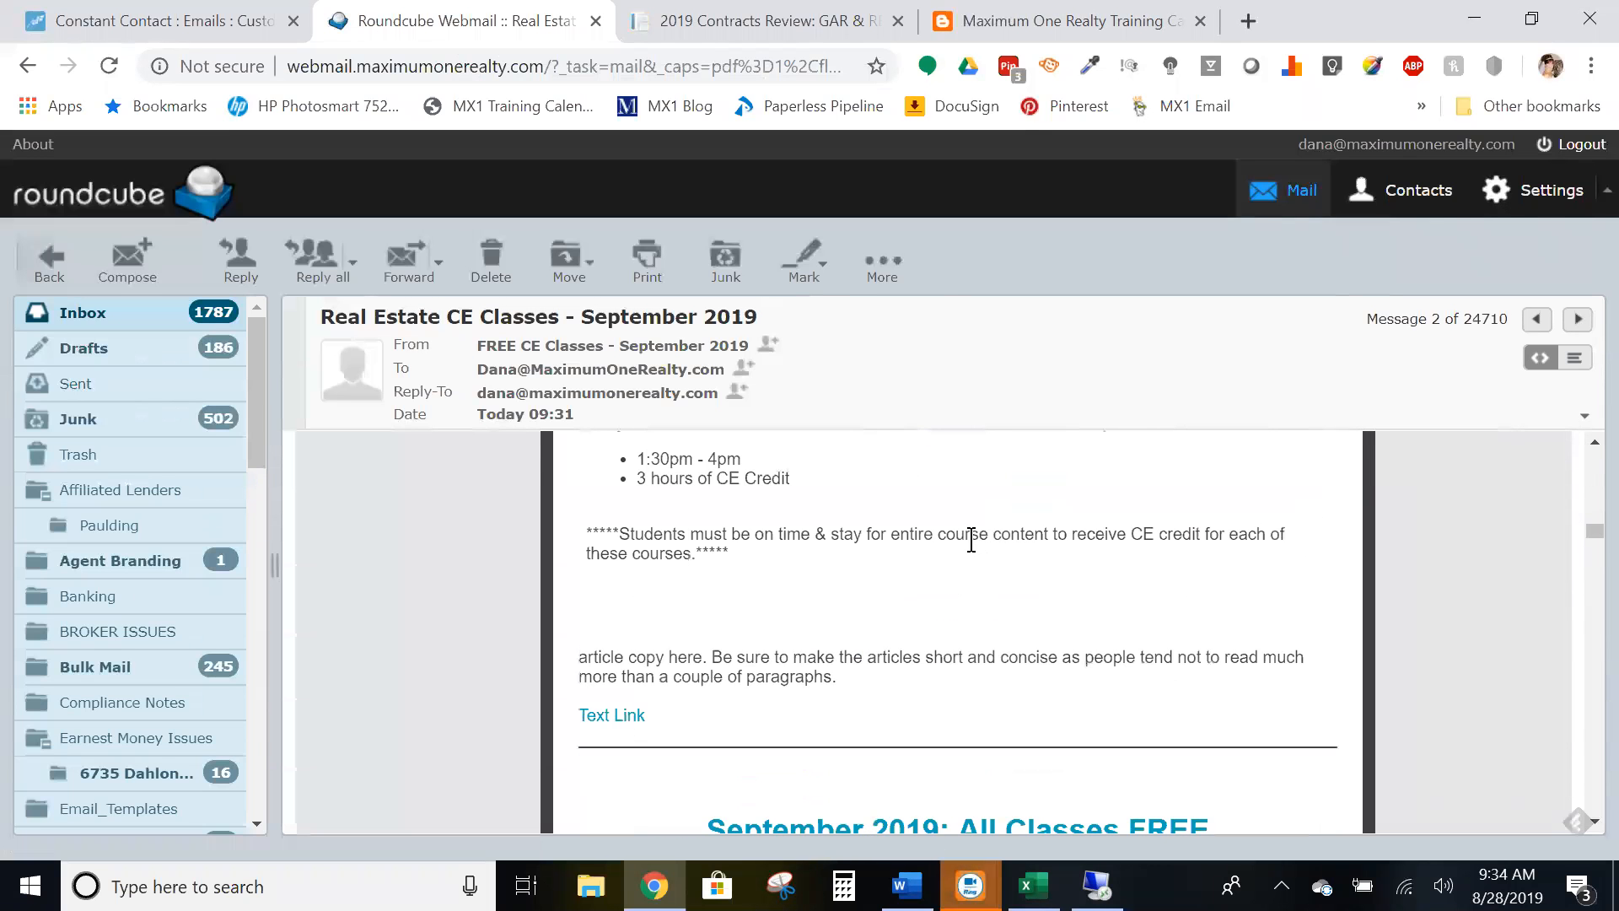
{"action": "left_click", "coordinate": [143, 22]}
{"action": "scroll", "coordinate": [706, 595], "scroll_direction": "down", "scroll_amount": 4}
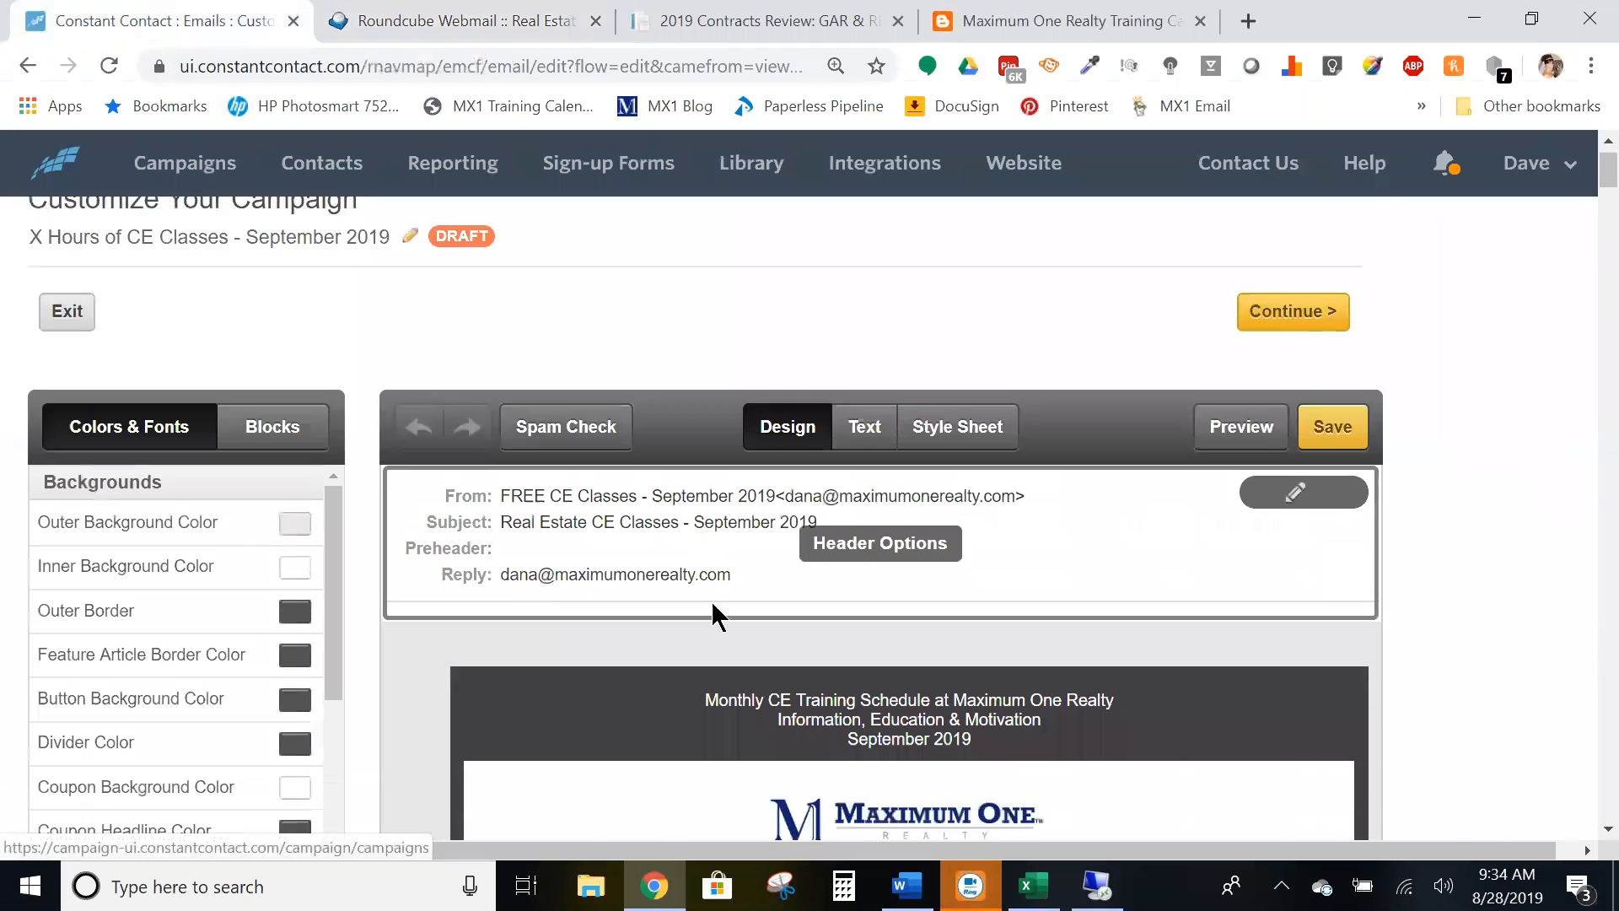
{"action": "scroll", "coordinate": [784, 614], "scroll_direction": "up", "scroll_amount": 4}
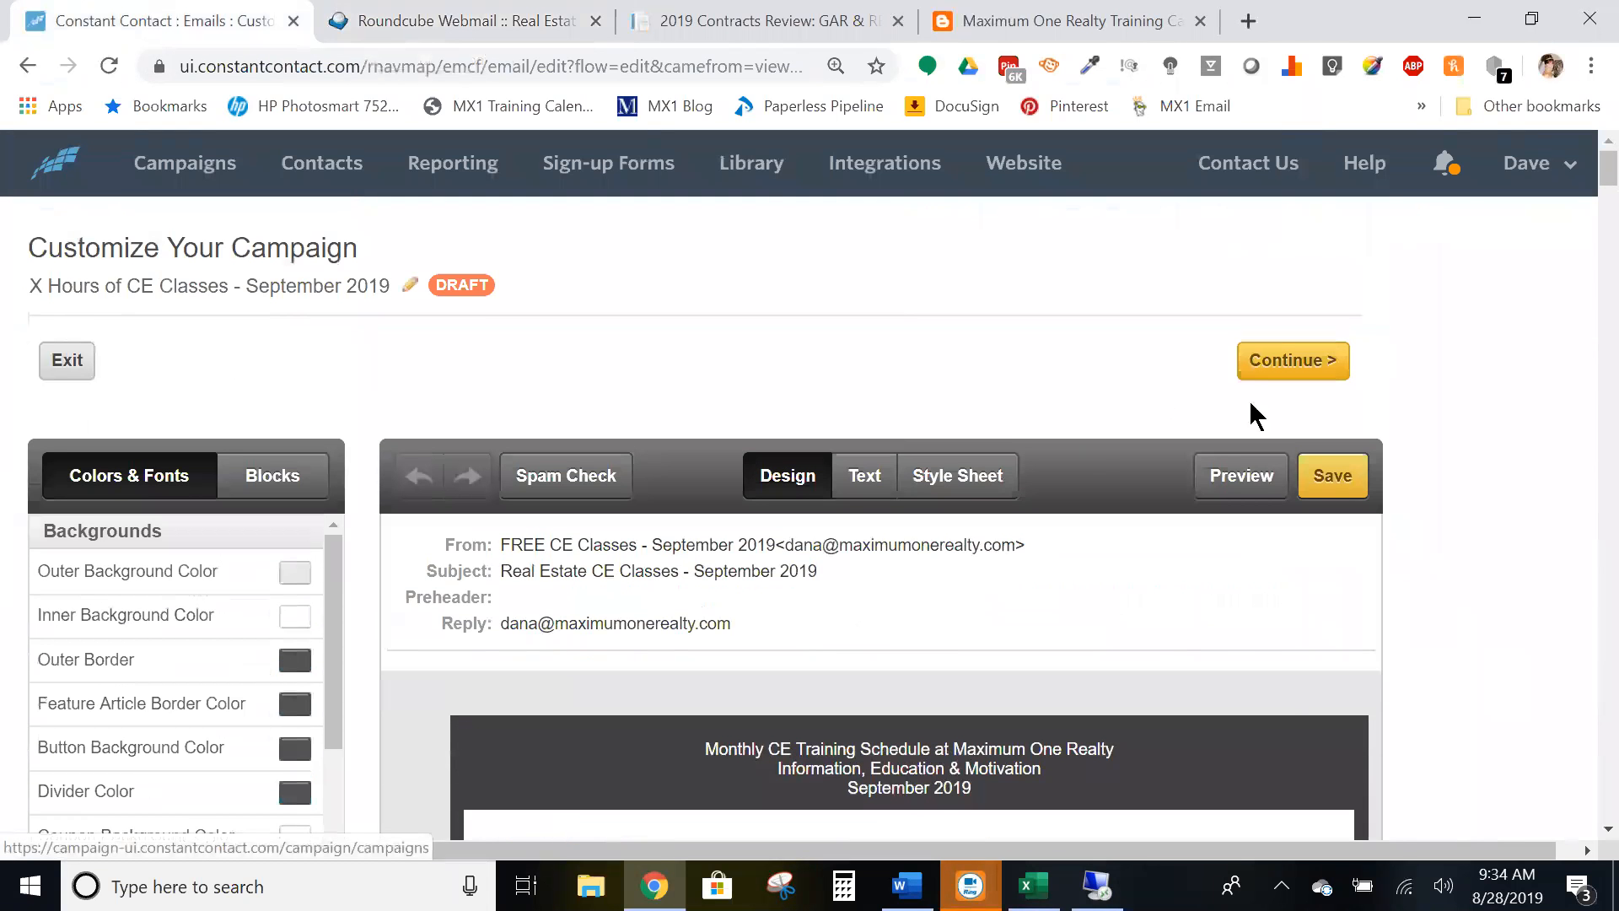
{"action": "scroll", "coordinate": [1218, 491], "scroll_direction": "down", "scroll_amount": 8}
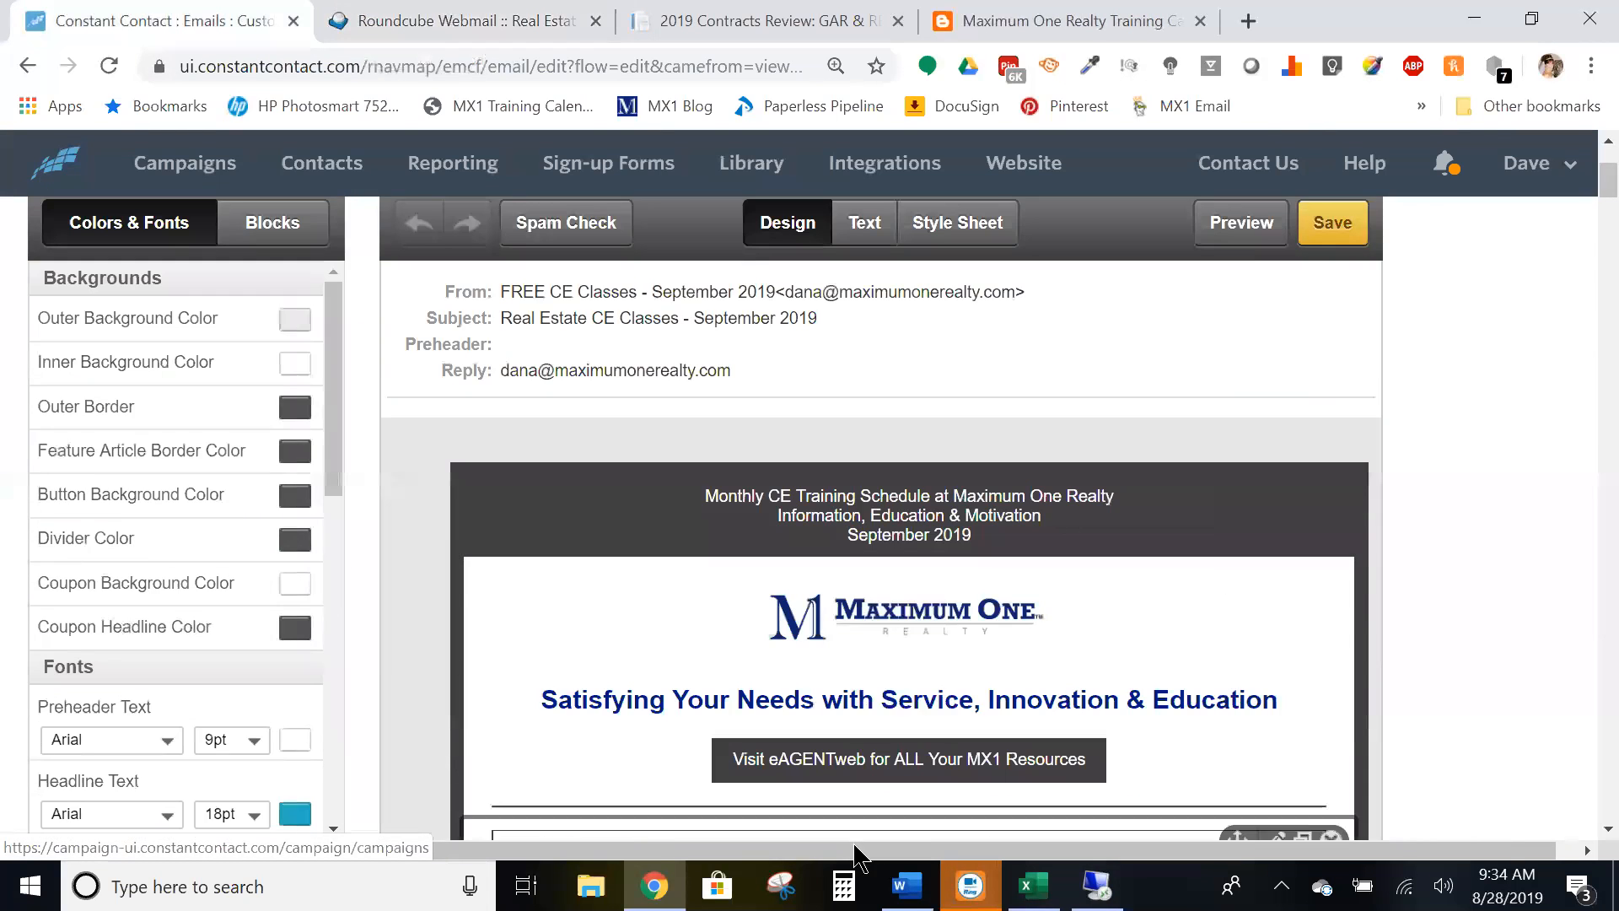
{"action": "scroll", "coordinate": [1206, 611], "scroll_direction": "up", "scroll_amount": 8}
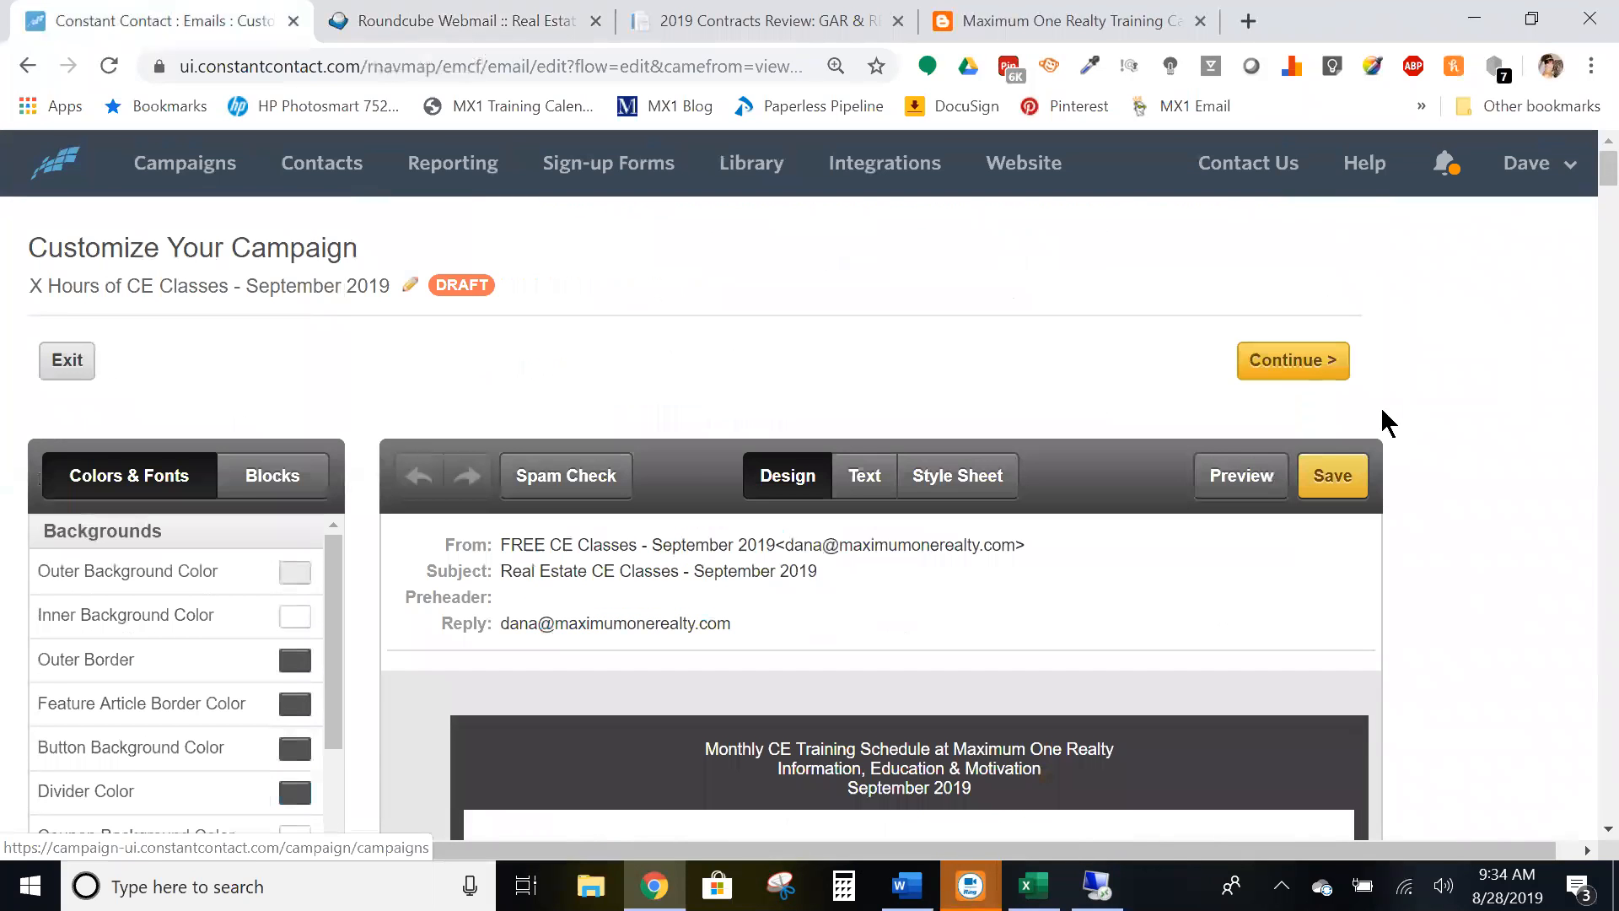
{"action": "left_click", "coordinate": [1273, 369]}
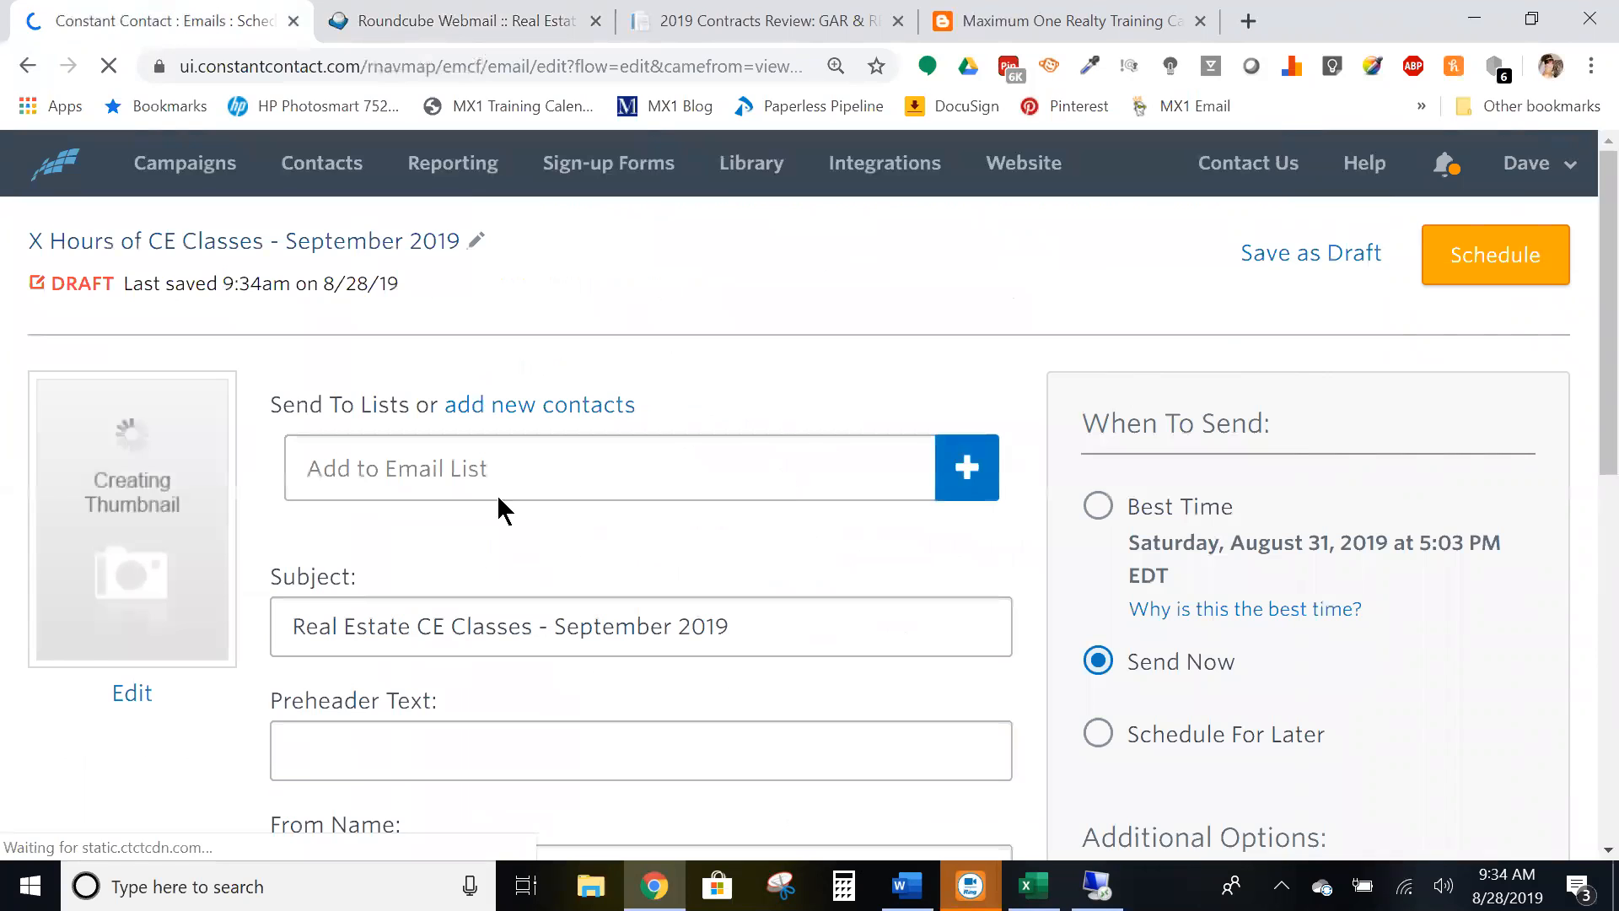
Select all contact lists and add them as recipients of the September 2019 CE classes email.
{"action": "left_click", "coordinate": [971, 482]}
{"action": "scroll", "coordinate": [889, 531], "scroll_direction": "down", "scroll_amount": 2}
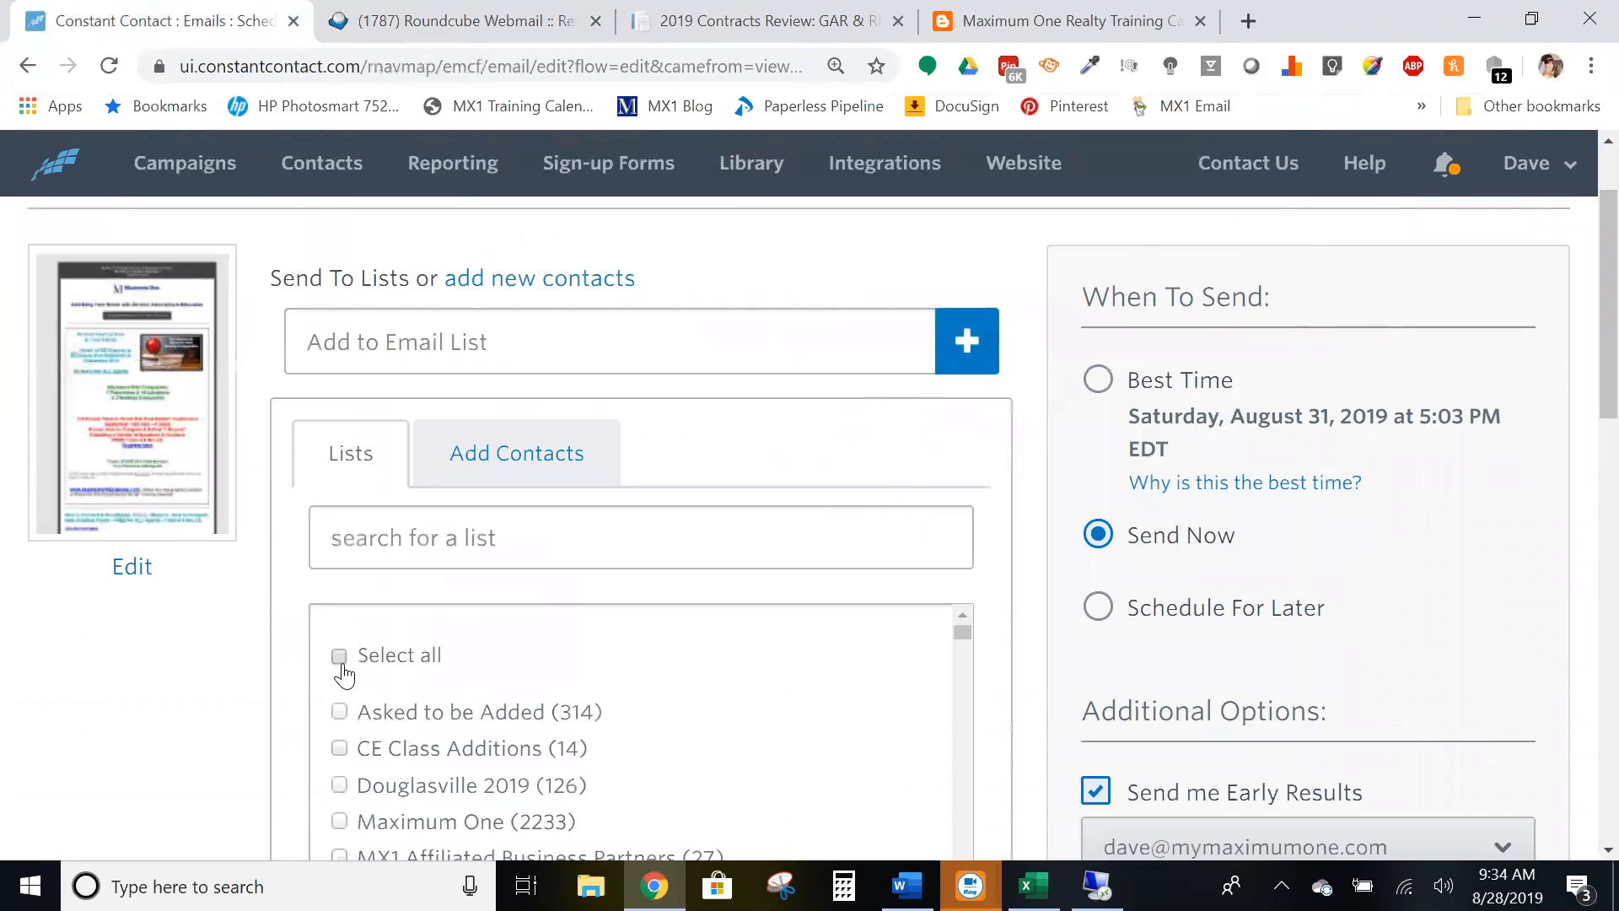
{"action": "scroll", "coordinate": [463, 655], "scroll_direction": "down", "scroll_amount": 6}
{"action": "scroll", "coordinate": [1218, 495], "scroll_direction": "down", "scroll_amount": 5}
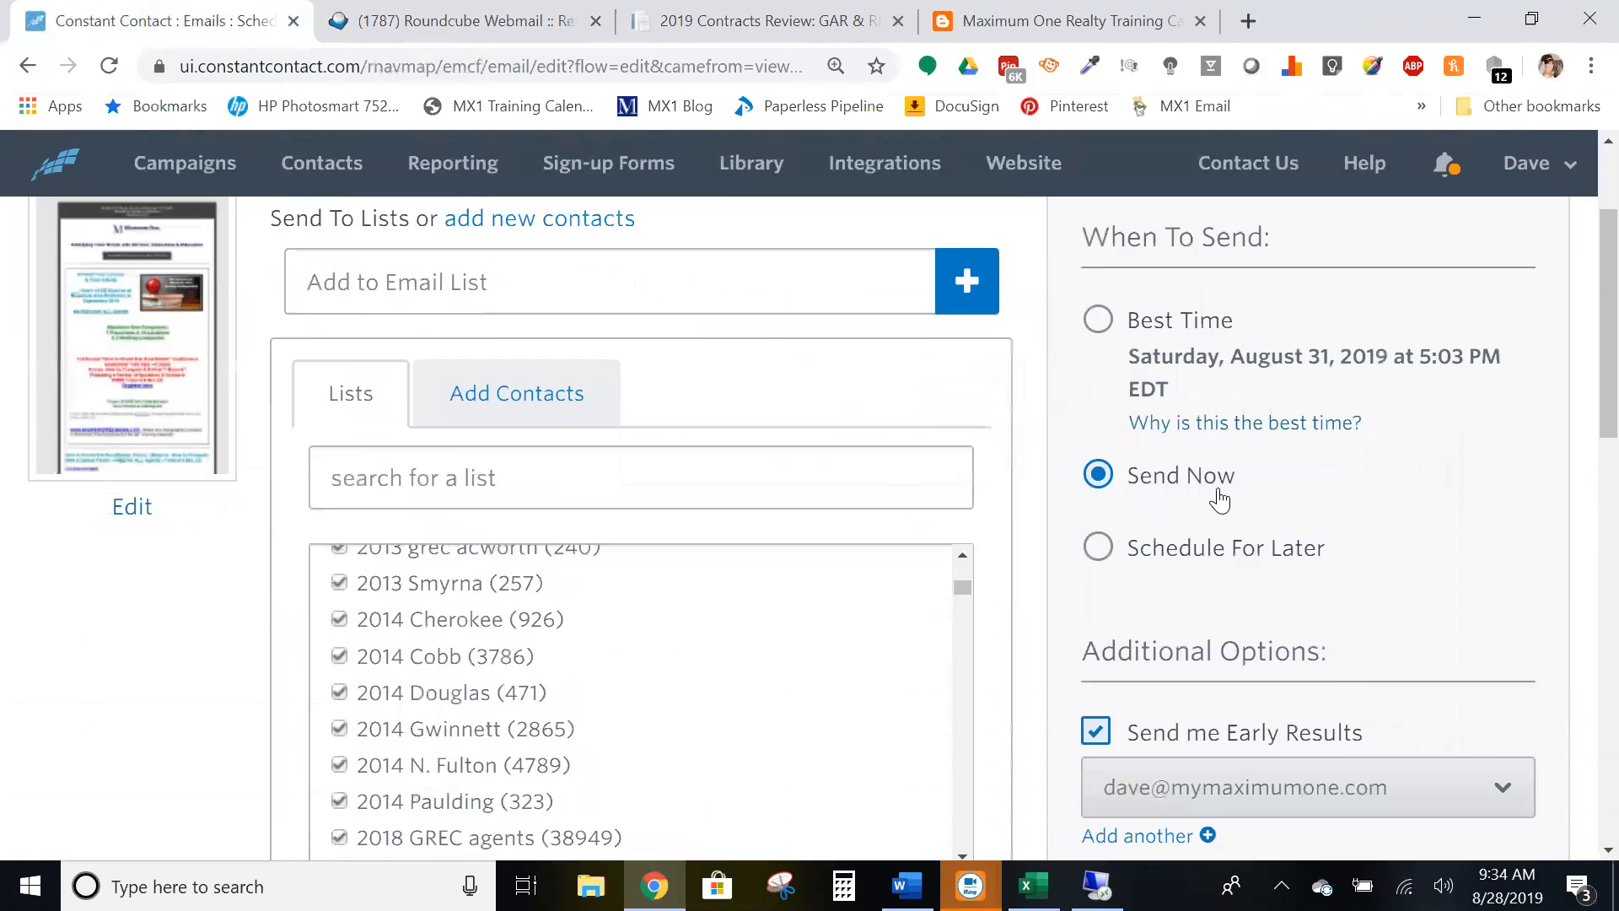
{"action": "left_click", "coordinate": [923, 619]}
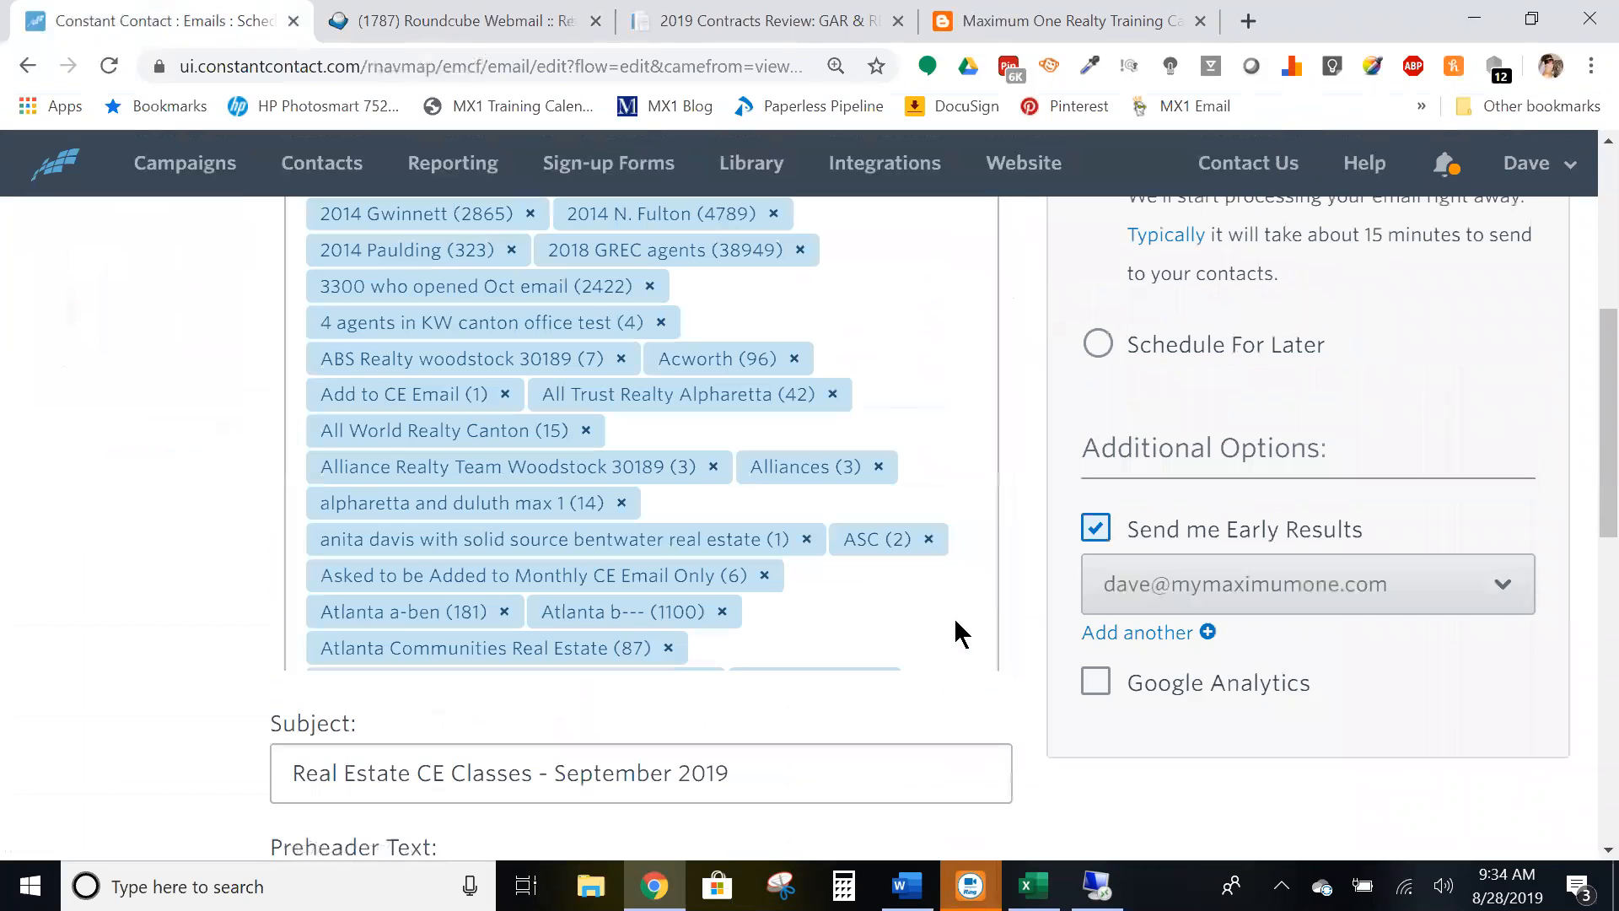
{"action": "scroll", "coordinate": [1485, 496], "scroll_direction": "up", "scroll_amount": 5}
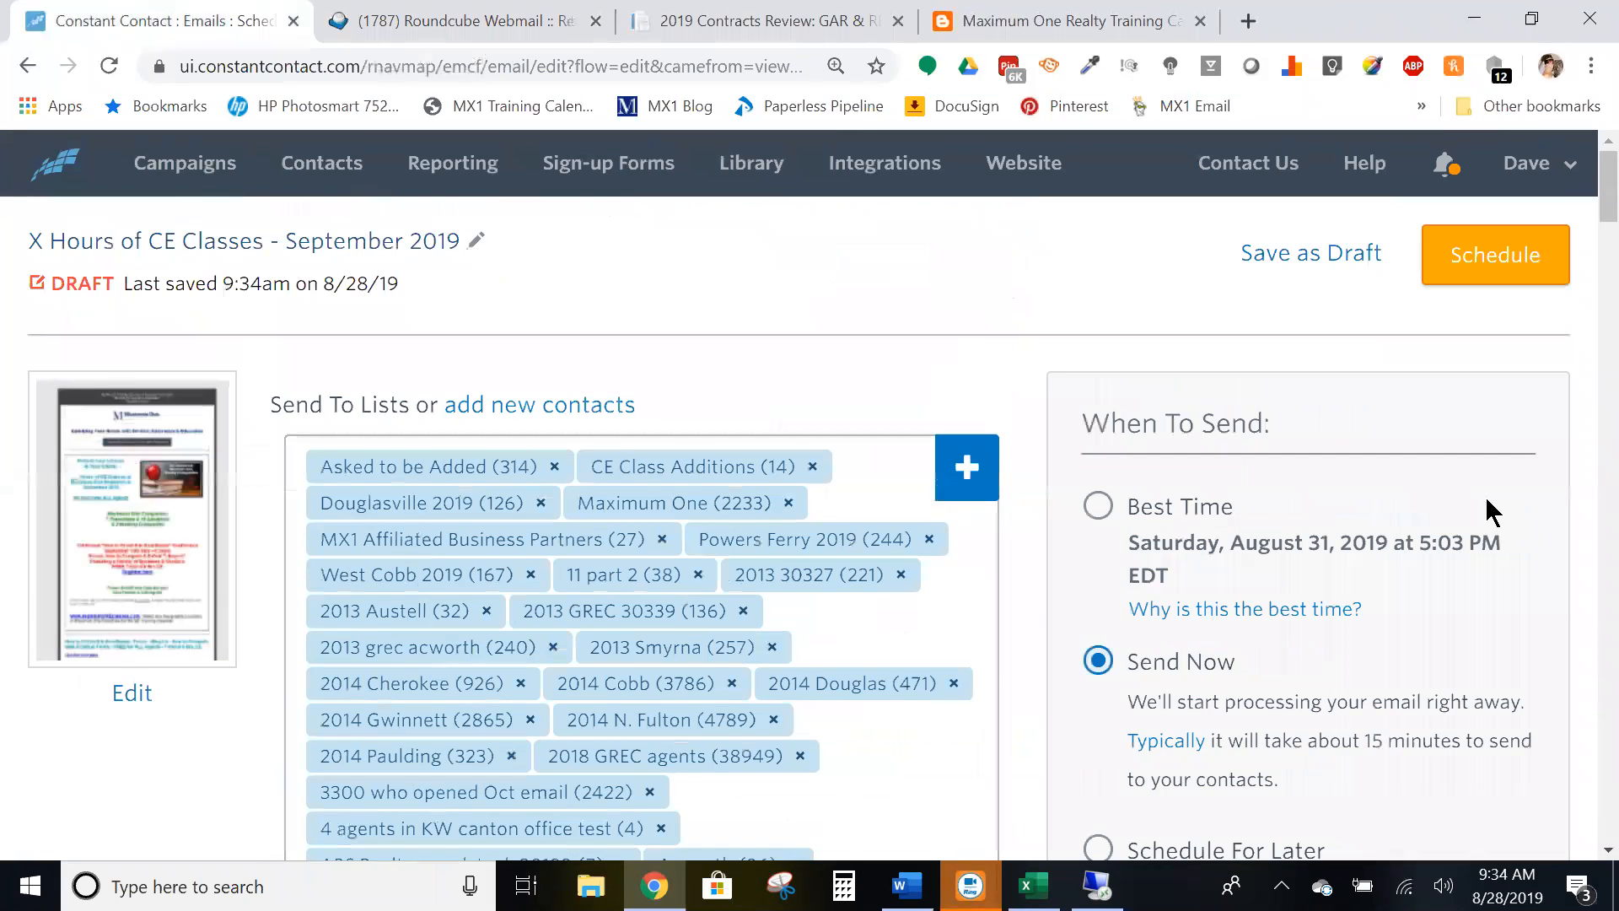
Choose to schedule the email for later and set the sending date to 08/29/2019.
{"action": "scroll", "coordinate": [1253, 678], "scroll_direction": "down", "scroll_amount": 1}
{"action": "scroll", "coordinate": [1243, 620], "scroll_direction": "down", "scroll_amount": 5}
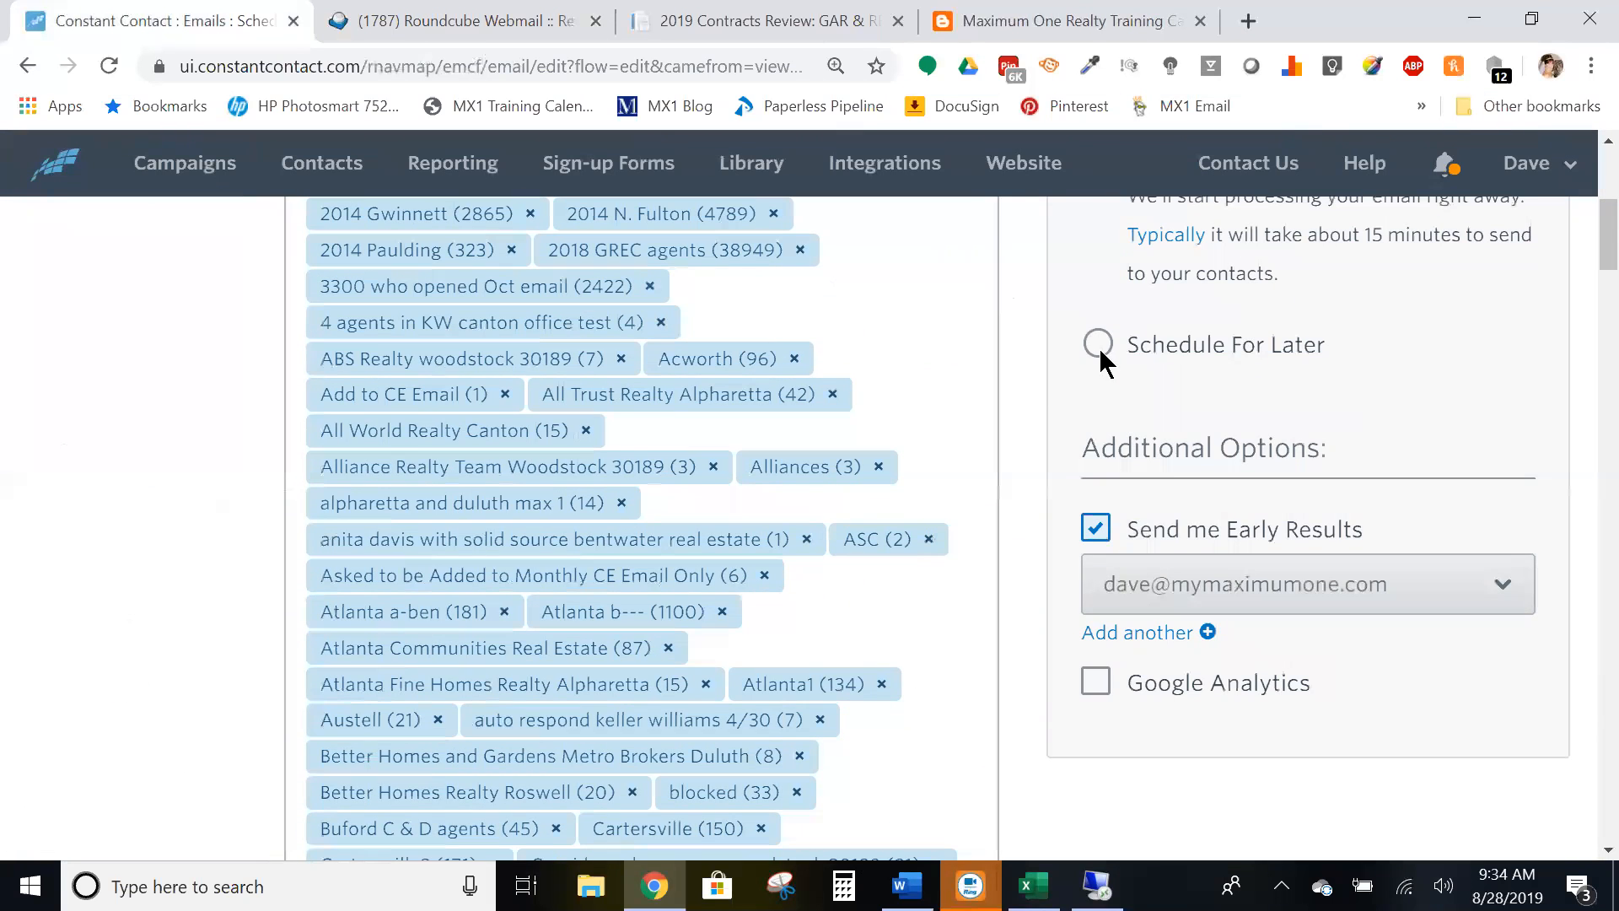
{"action": "left_click", "coordinate": [1098, 344]}
{"action": "left_click", "coordinate": [1288, 412]}
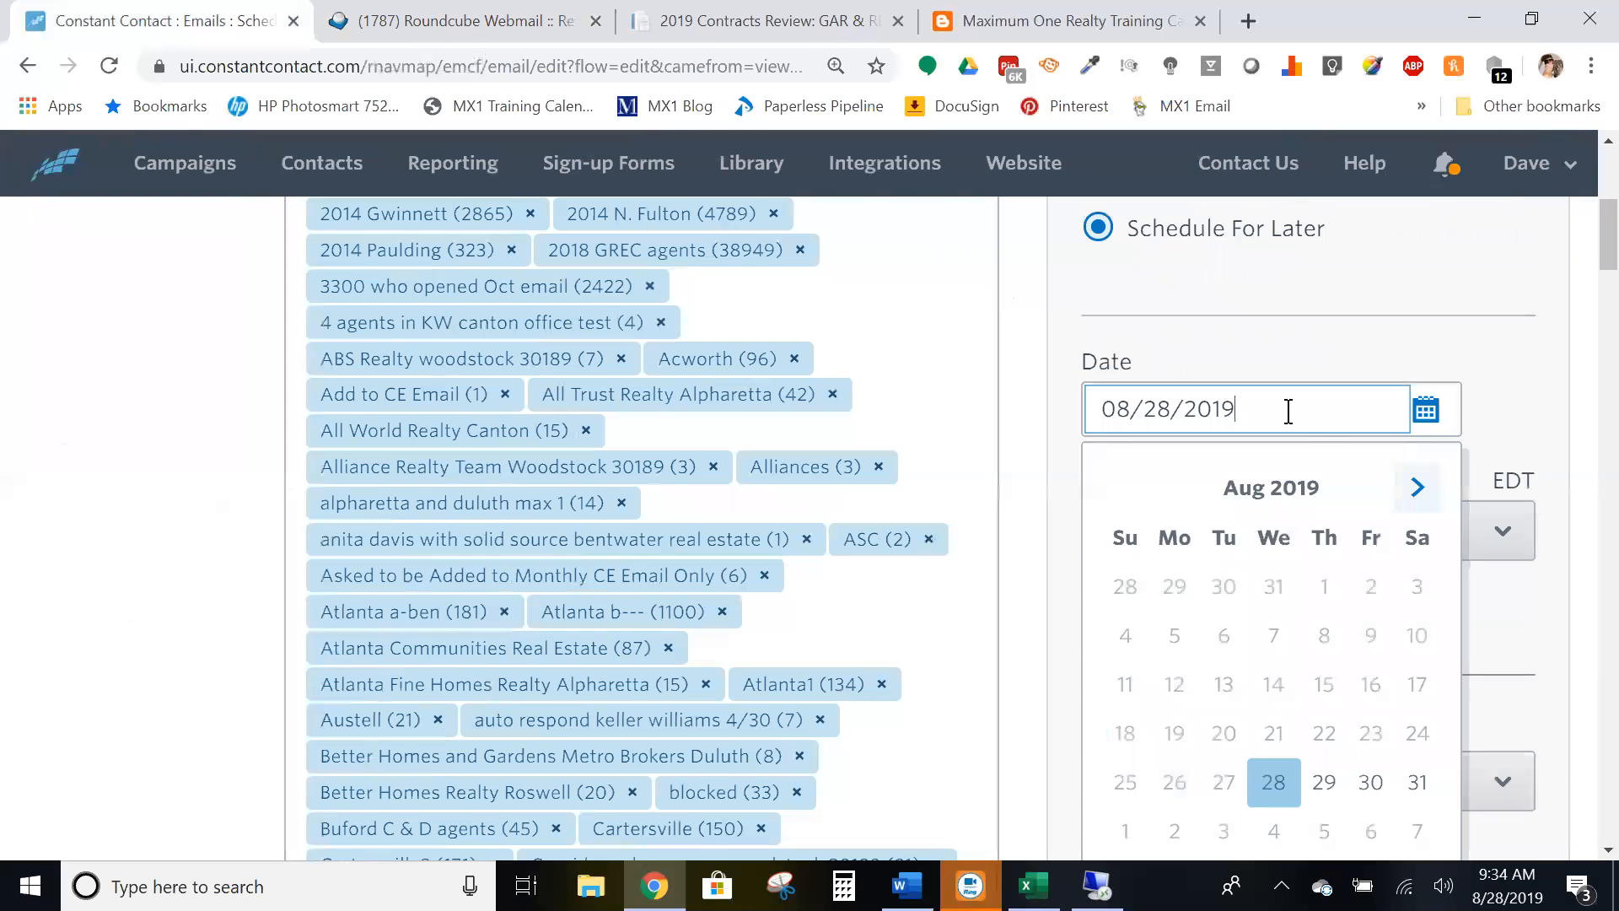
{"action": "scroll", "coordinate": [1477, 619], "scroll_direction": "down", "scroll_amount": 2}
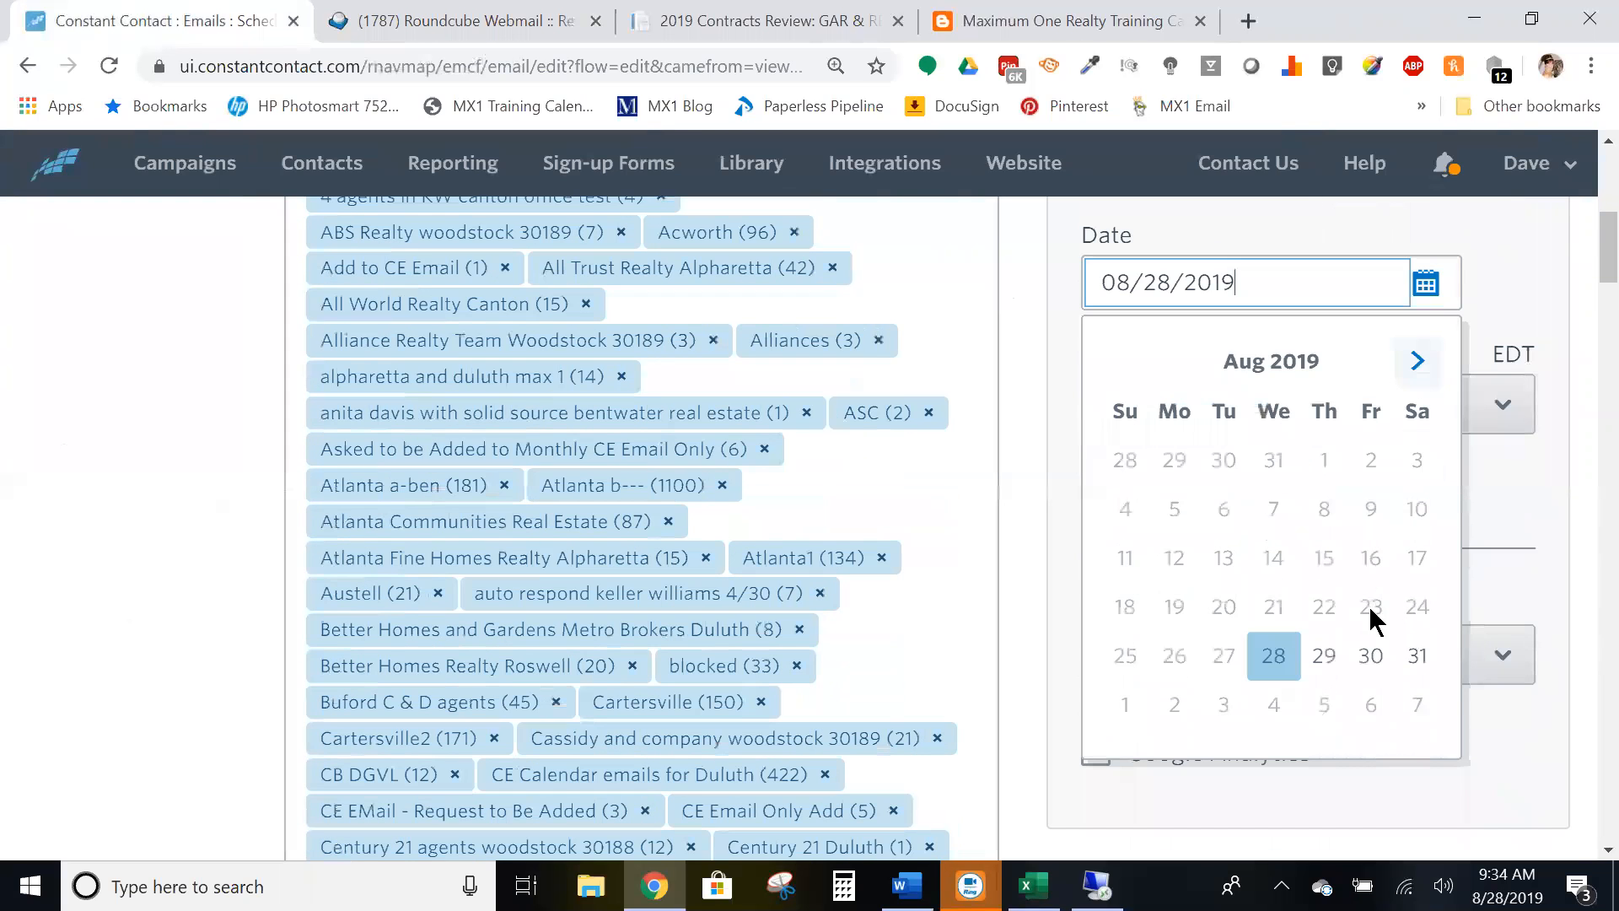
{"action": "left_click", "coordinate": [1326, 656]}
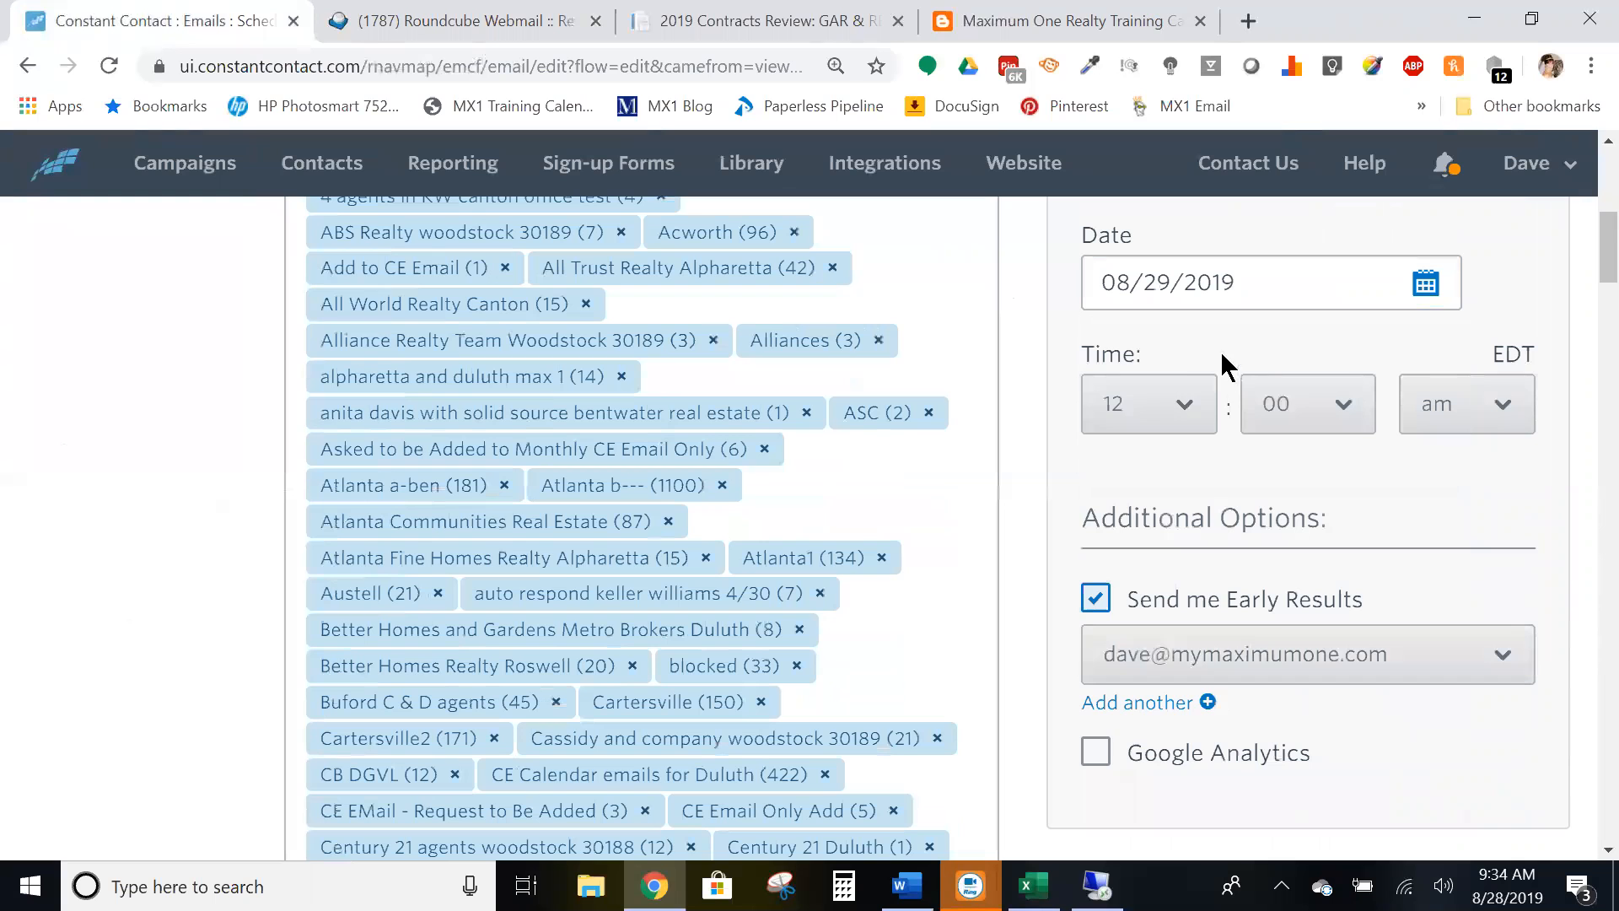
Set the hour of the sending time to 11.
{"action": "left_click", "coordinate": [1175, 411]}
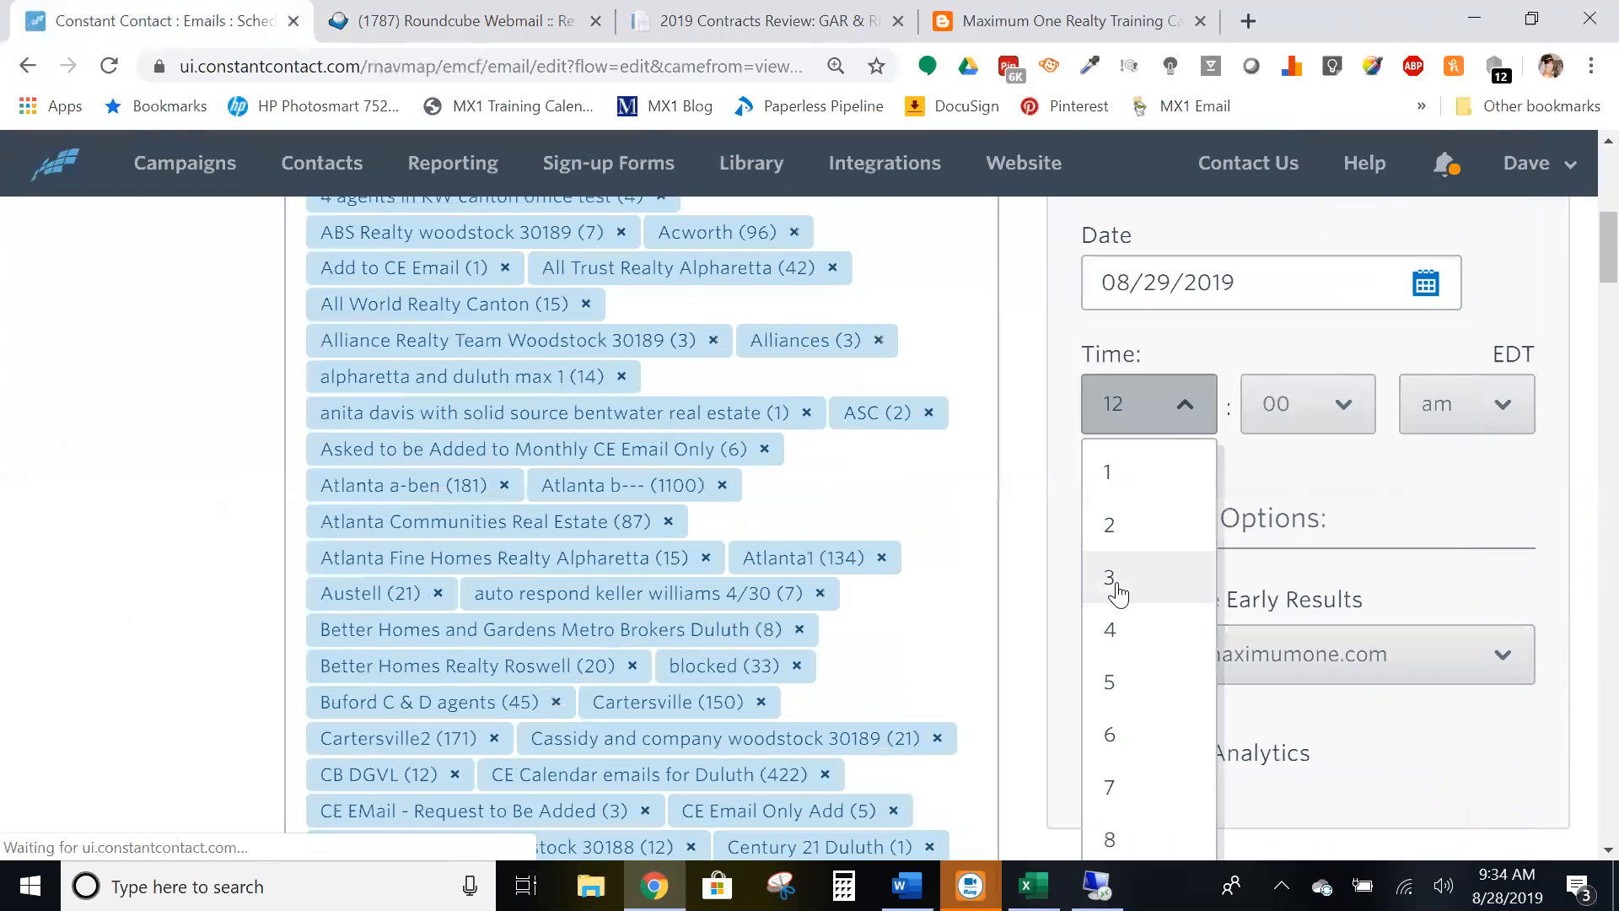
{"action": "scroll", "coordinate": [1122, 586], "scroll_direction": "down", "scroll_amount": 2}
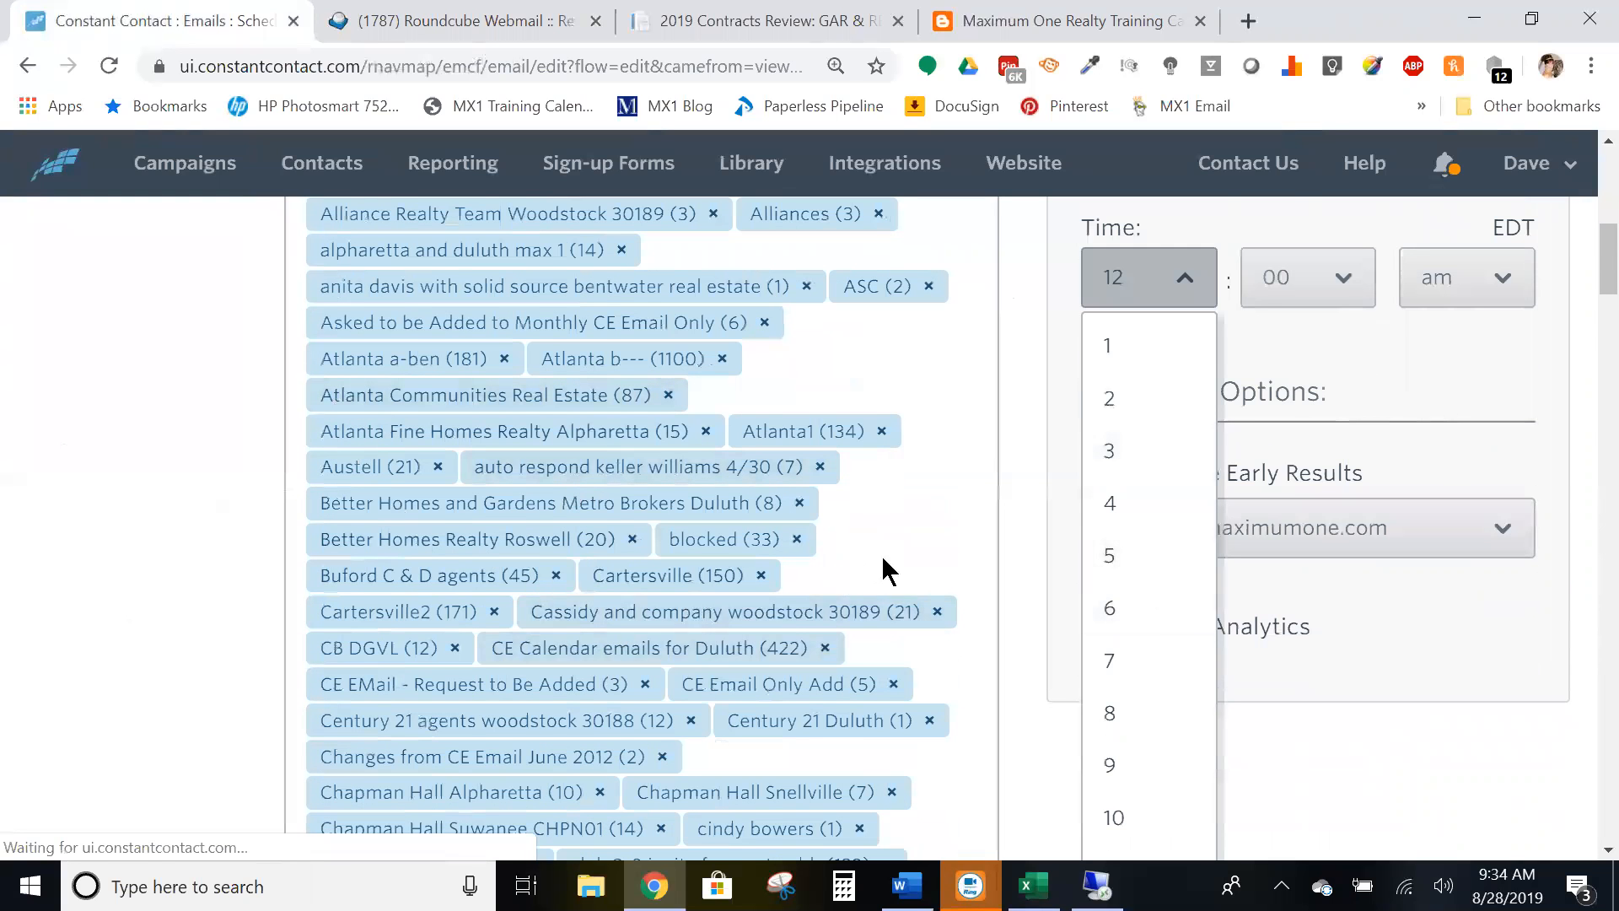
{"action": "scroll", "coordinate": [882, 555], "scroll_direction": "down", "scroll_amount": 3}
{"action": "scroll", "coordinate": [1189, 498], "scroll_direction": "up", "scroll_amount": 3}
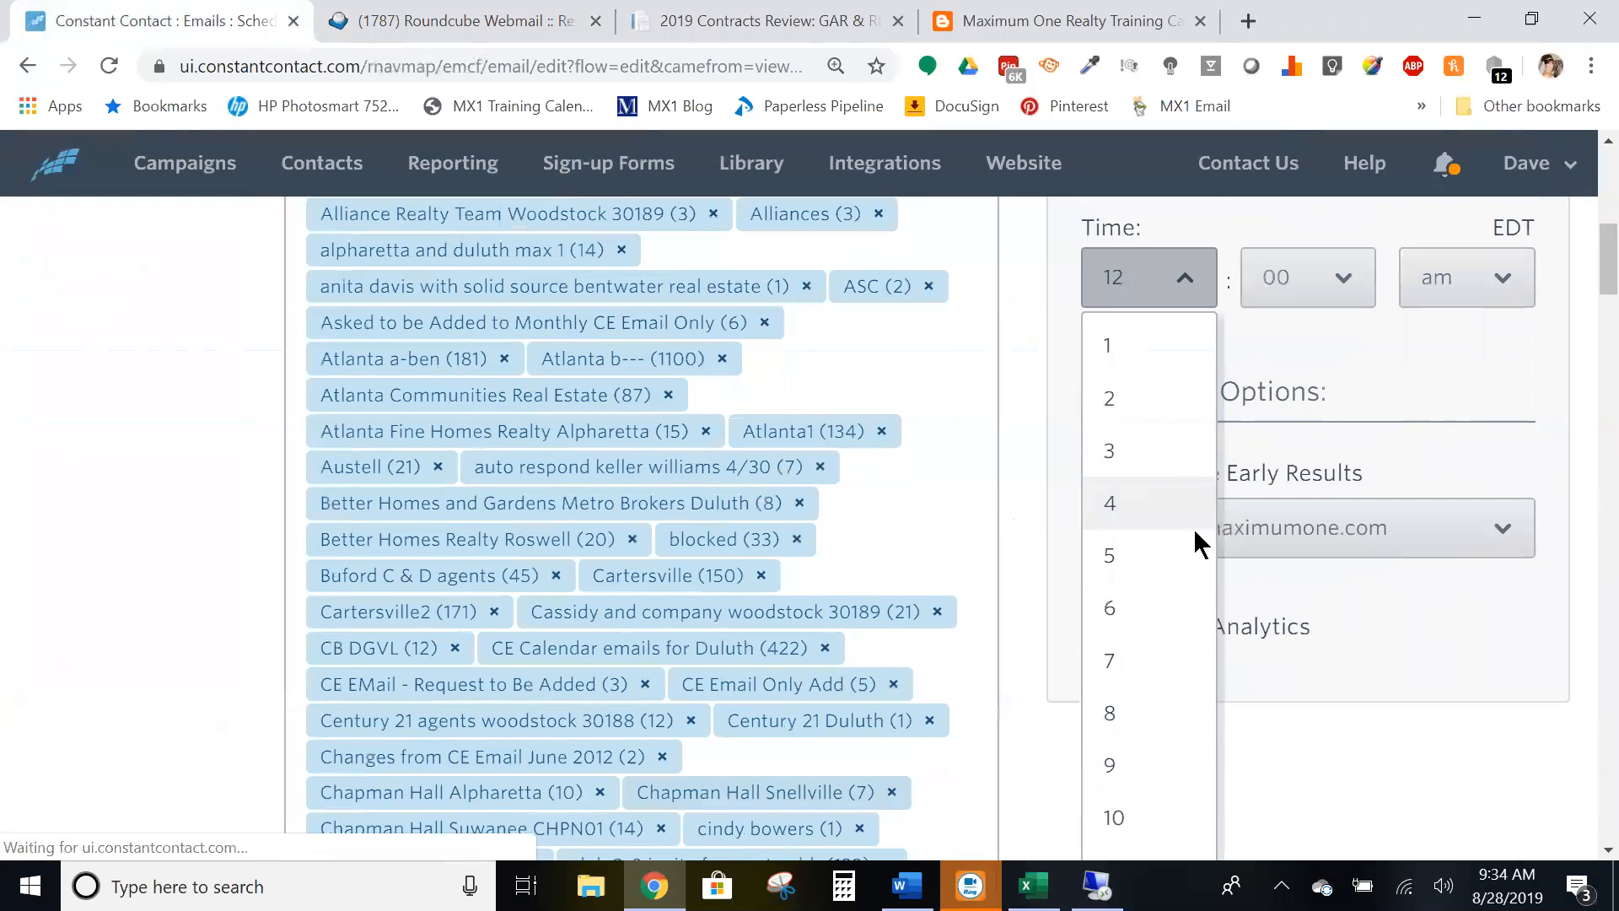
{"action": "scroll", "coordinate": [1192, 528], "scroll_direction": "down", "scroll_amount": 2}
{"action": "scroll", "coordinate": [1191, 530], "scroll_direction": "up", "scroll_amount": 2}
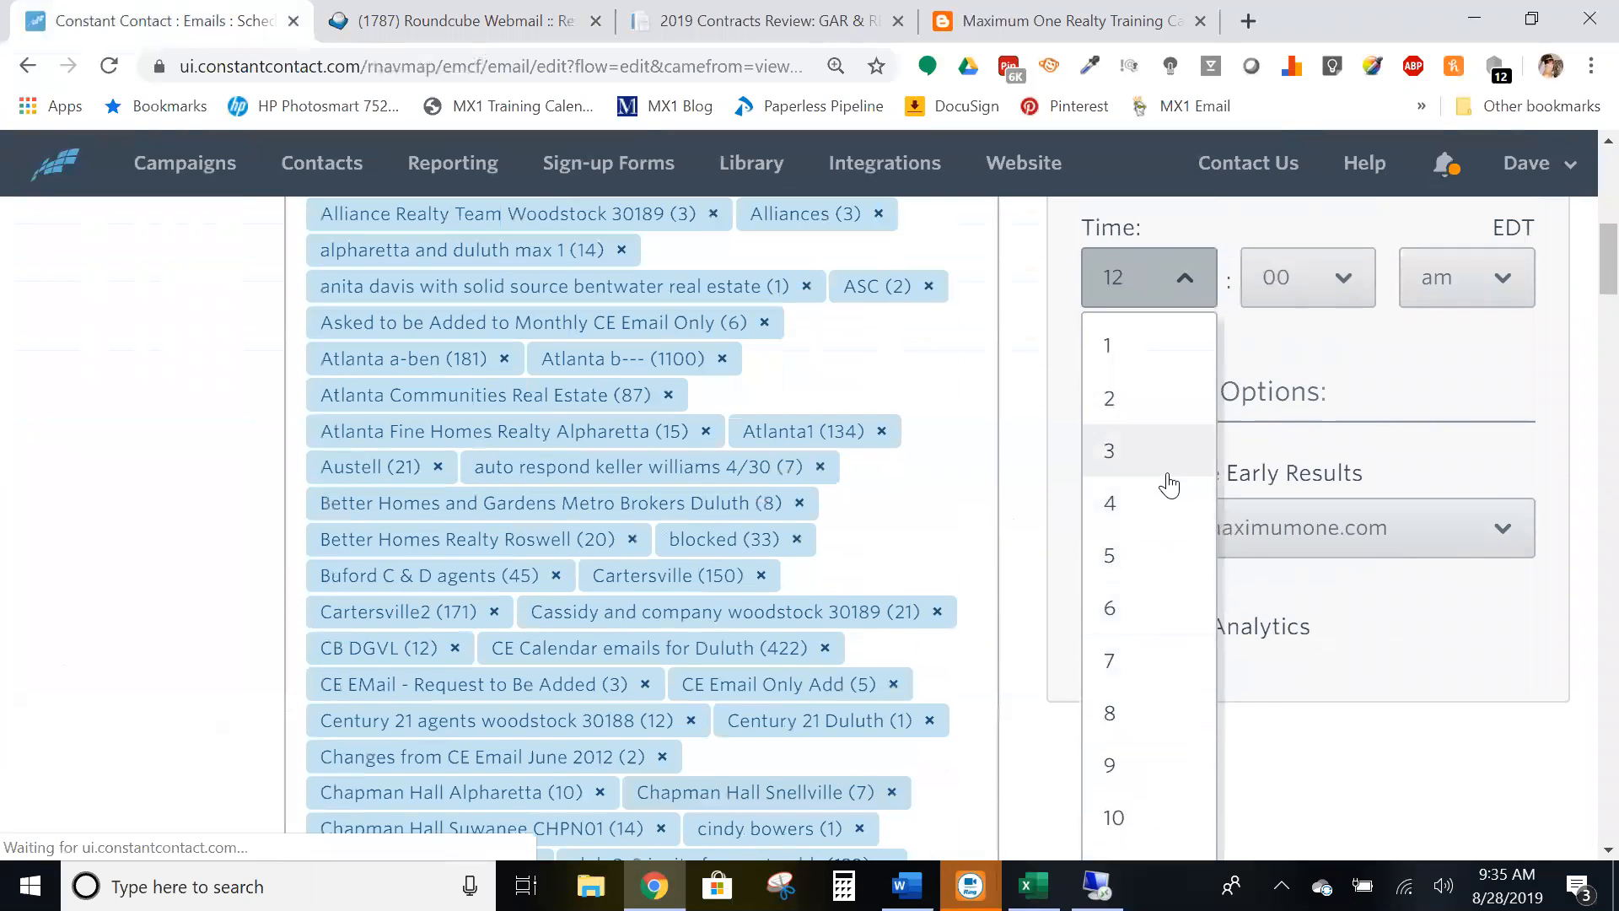
{"action": "scroll", "coordinate": [1156, 571], "scroll_direction": "down", "scroll_amount": 4}
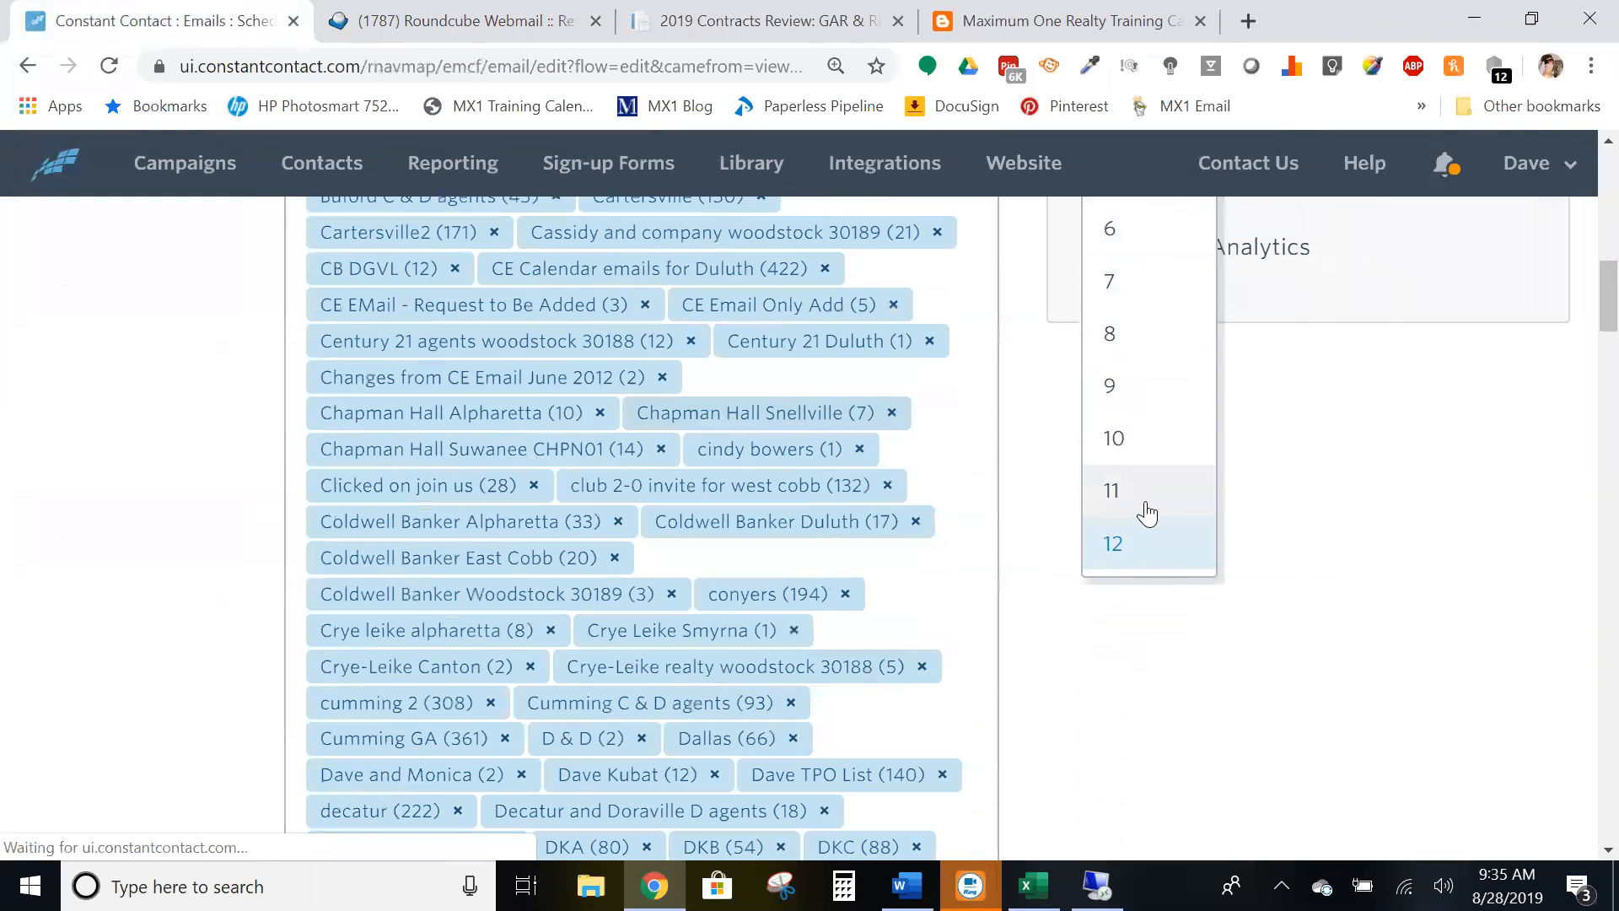
{"action": "left_click", "coordinate": [1148, 508]}
{"action": "scroll", "coordinate": [1152, 474], "scroll_direction": "up", "scroll_amount": 5}
Set the sending time to 7:30 am.
{"action": "left_click", "coordinate": [1189, 414]}
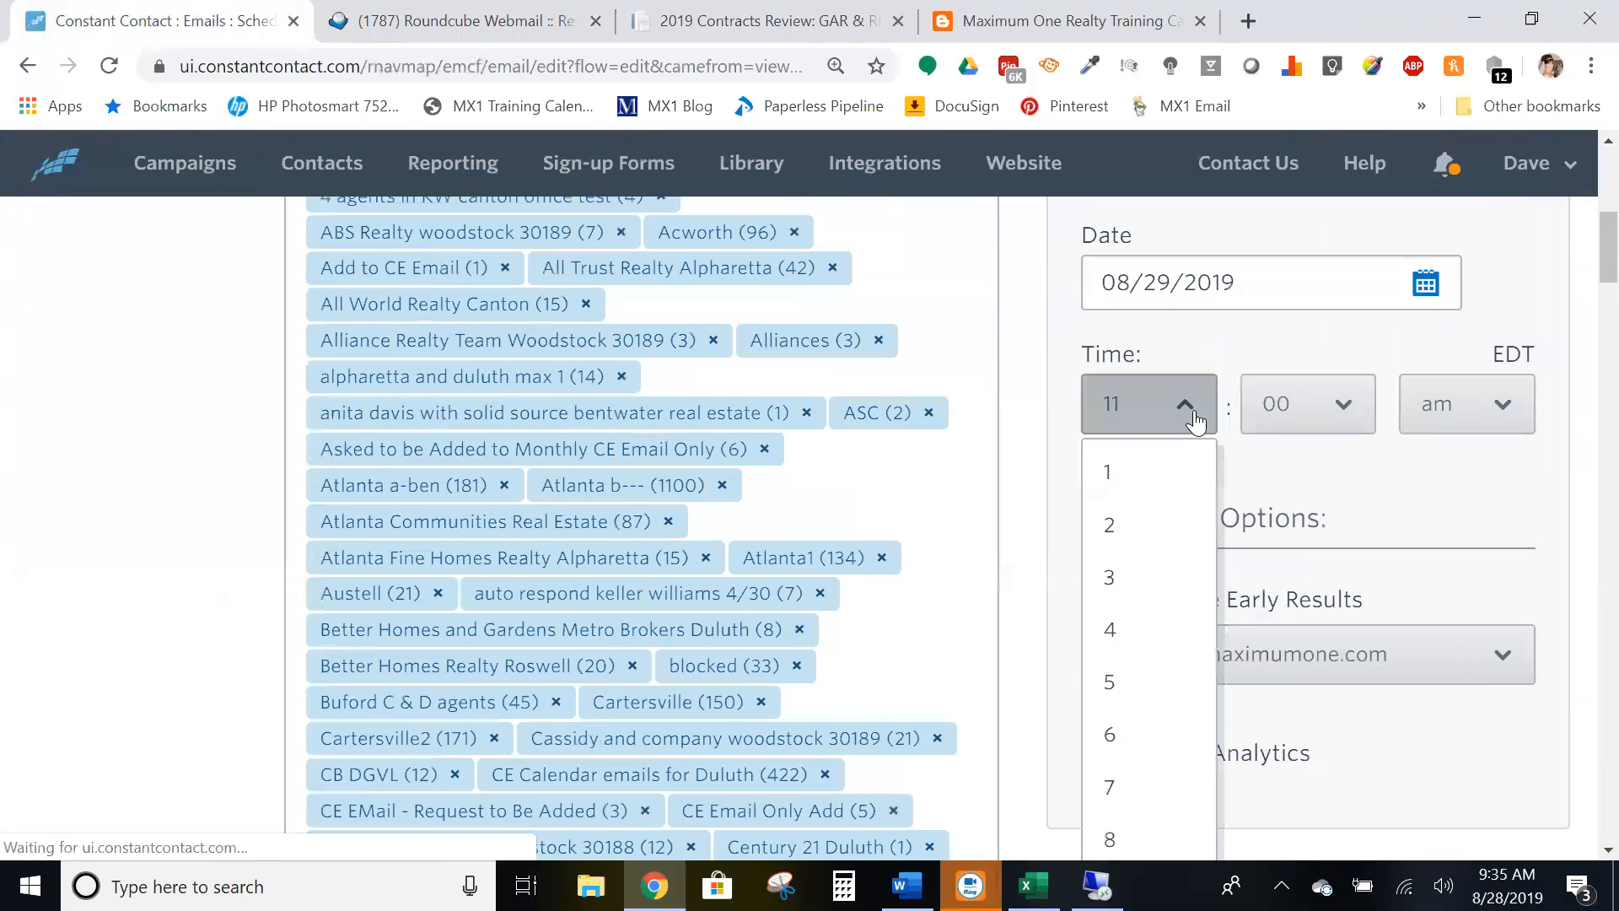
{"action": "scroll", "coordinate": [1134, 588], "scroll_direction": "down", "scroll_amount": 2}
{"action": "left_click", "coordinate": [1131, 664]}
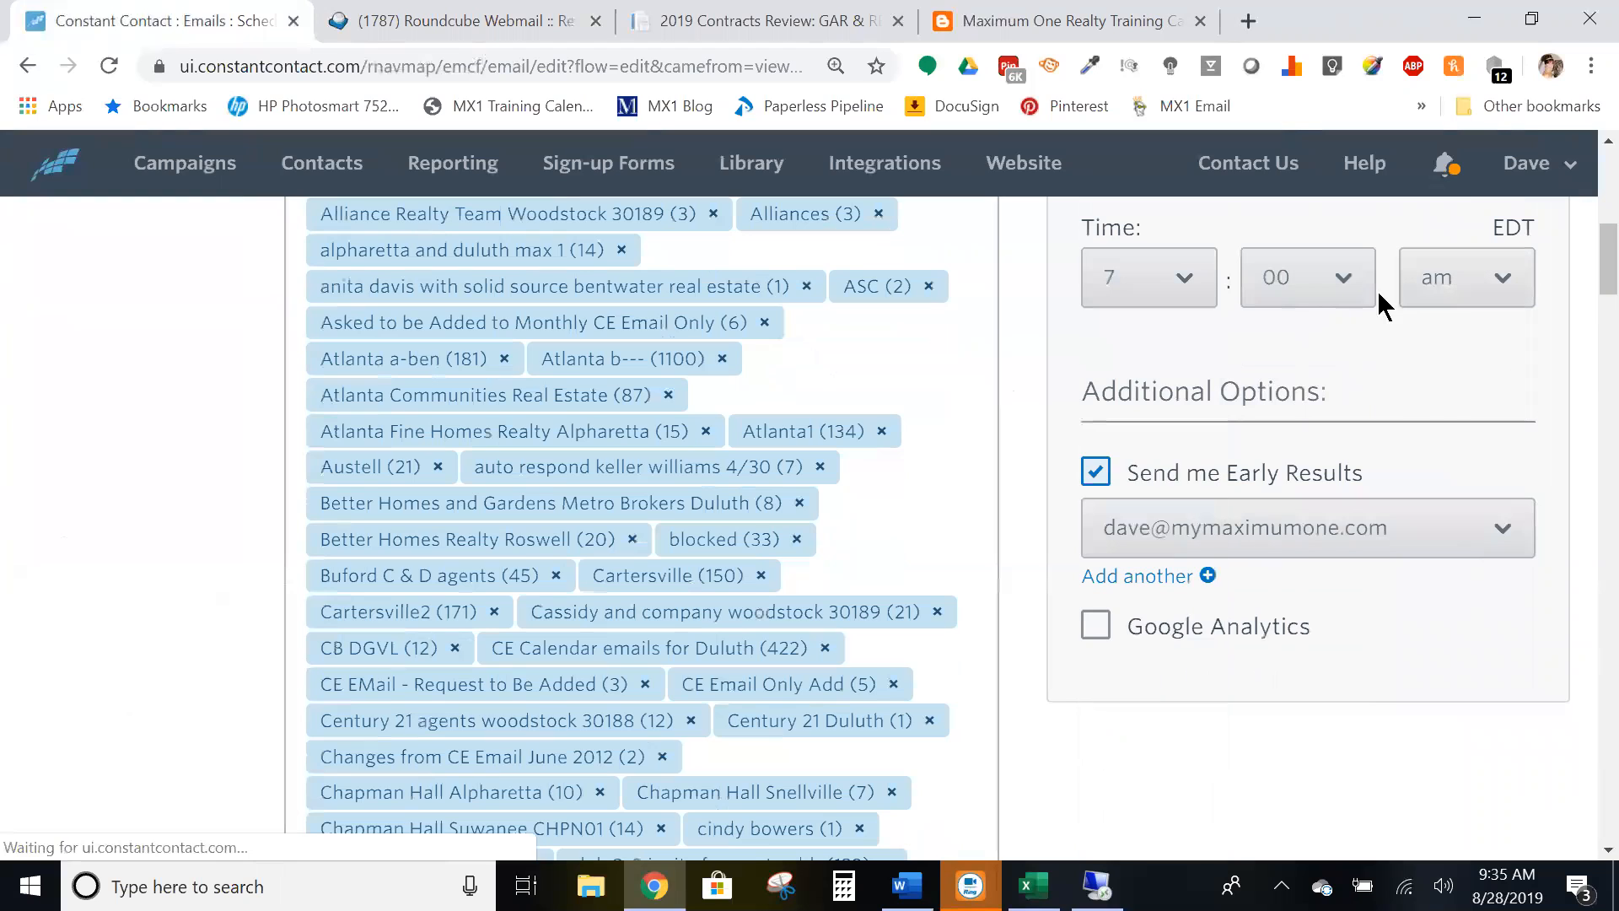
{"action": "left_click", "coordinate": [1357, 280]}
{"action": "left_click", "coordinate": [1279, 658]}
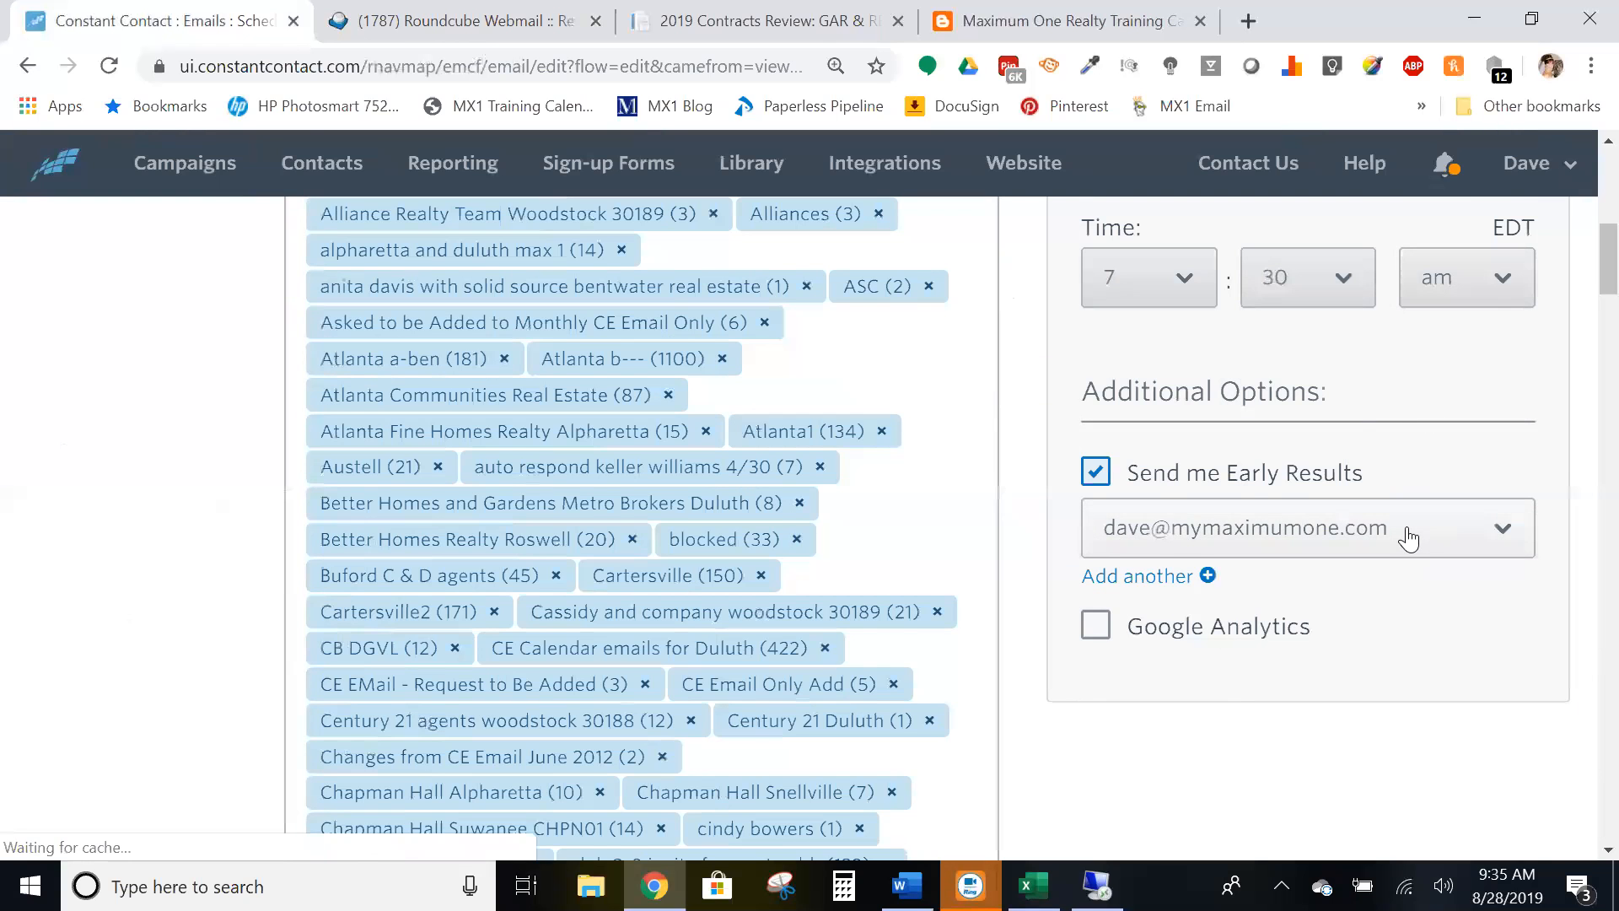
Check the recipient lists and the sending options, and schedule the campaign.
{"action": "scroll", "coordinate": [1409, 539], "scroll_direction": "up", "scroll_amount": 10}
{"action": "scroll", "coordinate": [1403, 563], "scroll_direction": "down", "scroll_amount": 2}
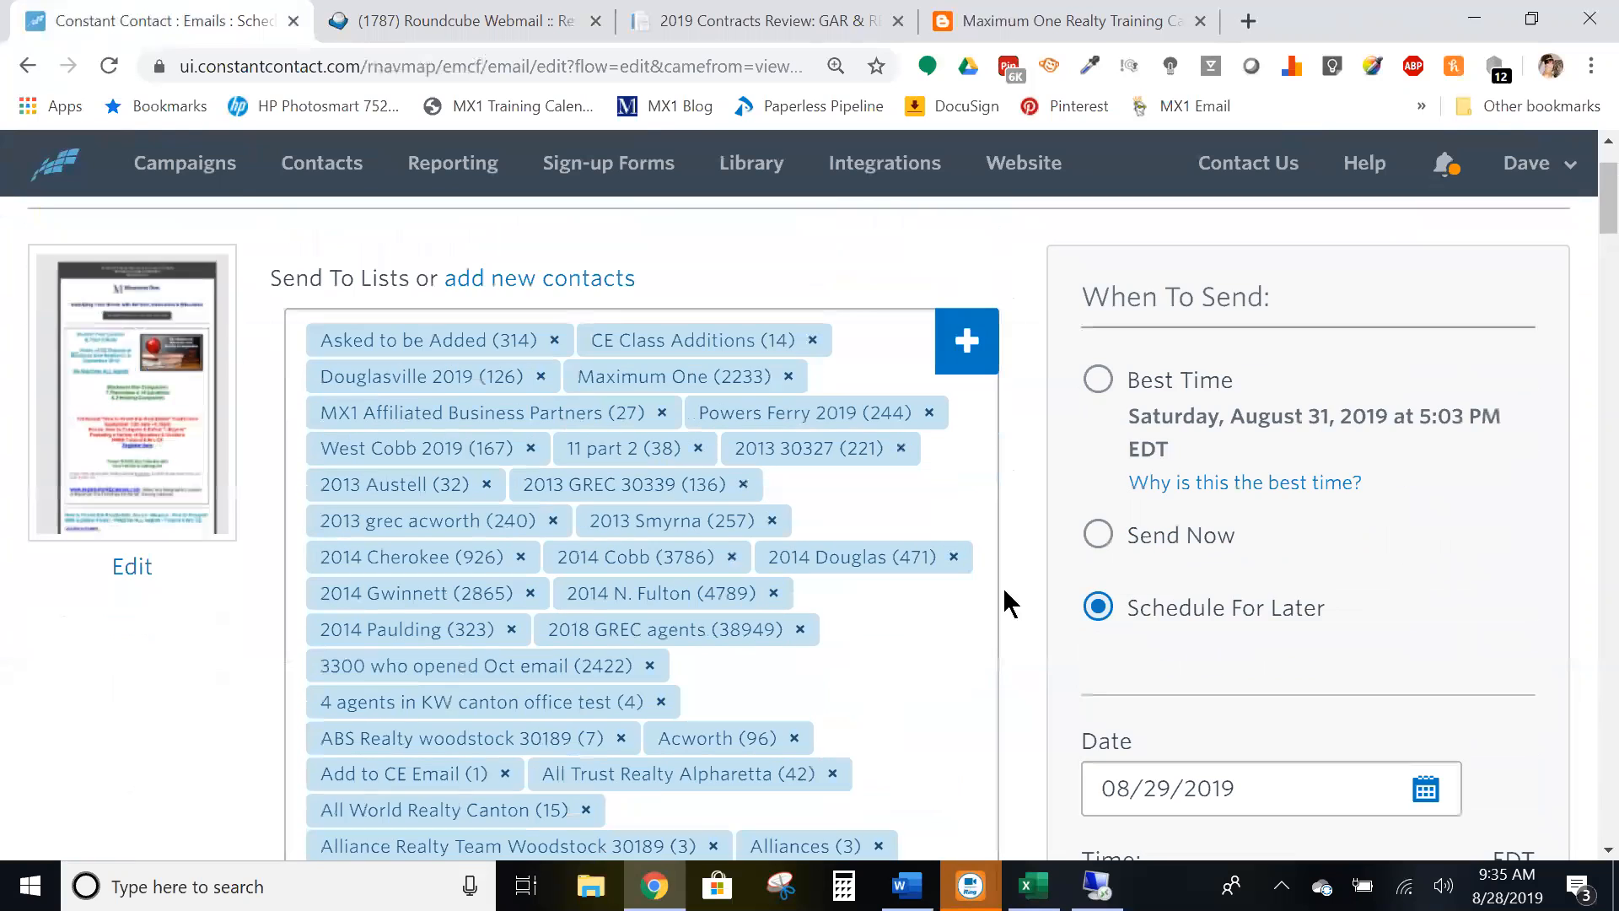
{"action": "scroll", "coordinate": [1315, 603], "scroll_direction": "up", "scroll_amount": 2}
{"action": "left_click", "coordinate": [1514, 258]}
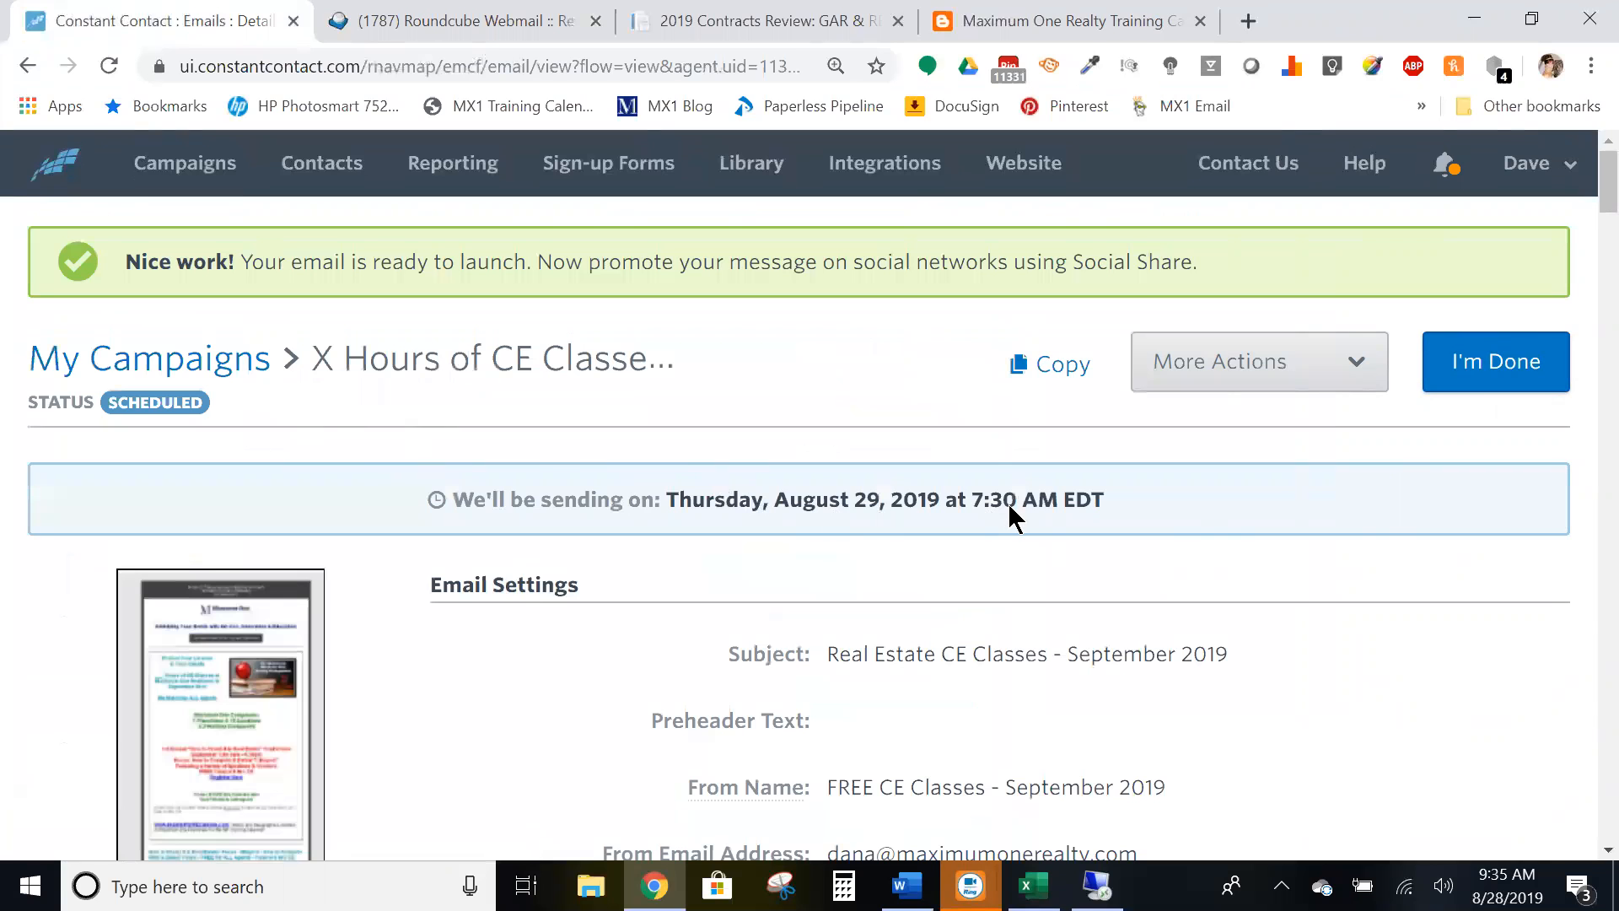
Review the scheduled campaign's details, finish to the dashboard, and show the further actions for "X Hours of CE Classes - September 2019".
{"action": "scroll", "coordinate": [1010, 505], "scroll_direction": "down", "scroll_amount": 2}
{"action": "scroll", "coordinate": [860, 412], "scroll_direction": "up", "scroll_amount": 2}
{"action": "left_click", "coordinate": [1515, 367]}
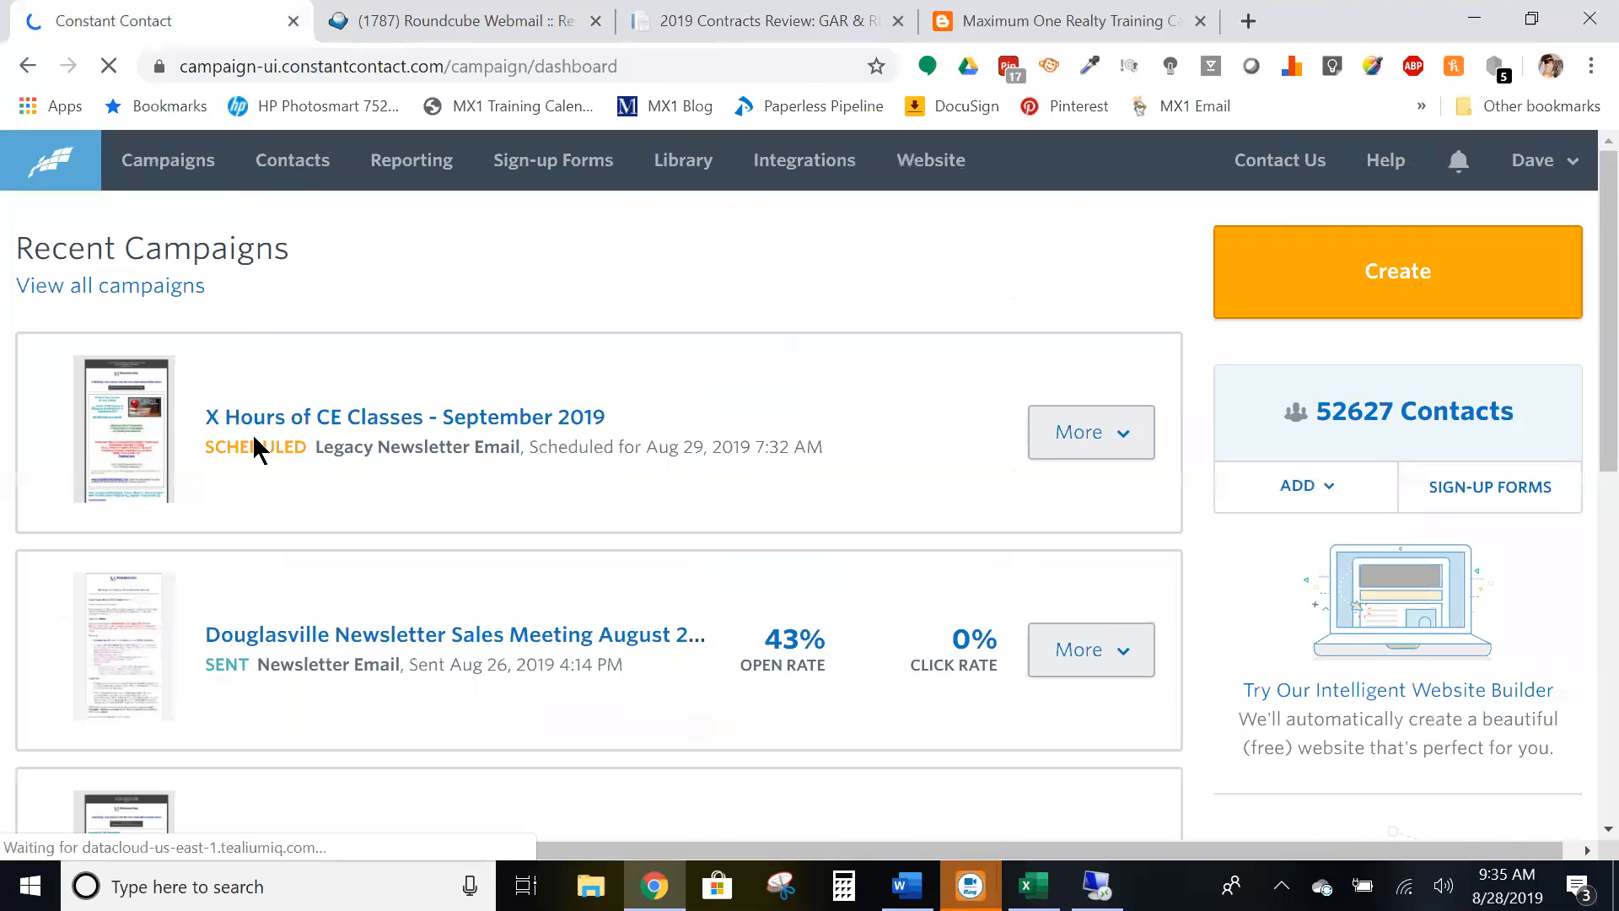
{"action": "left_click", "coordinate": [1124, 456]}
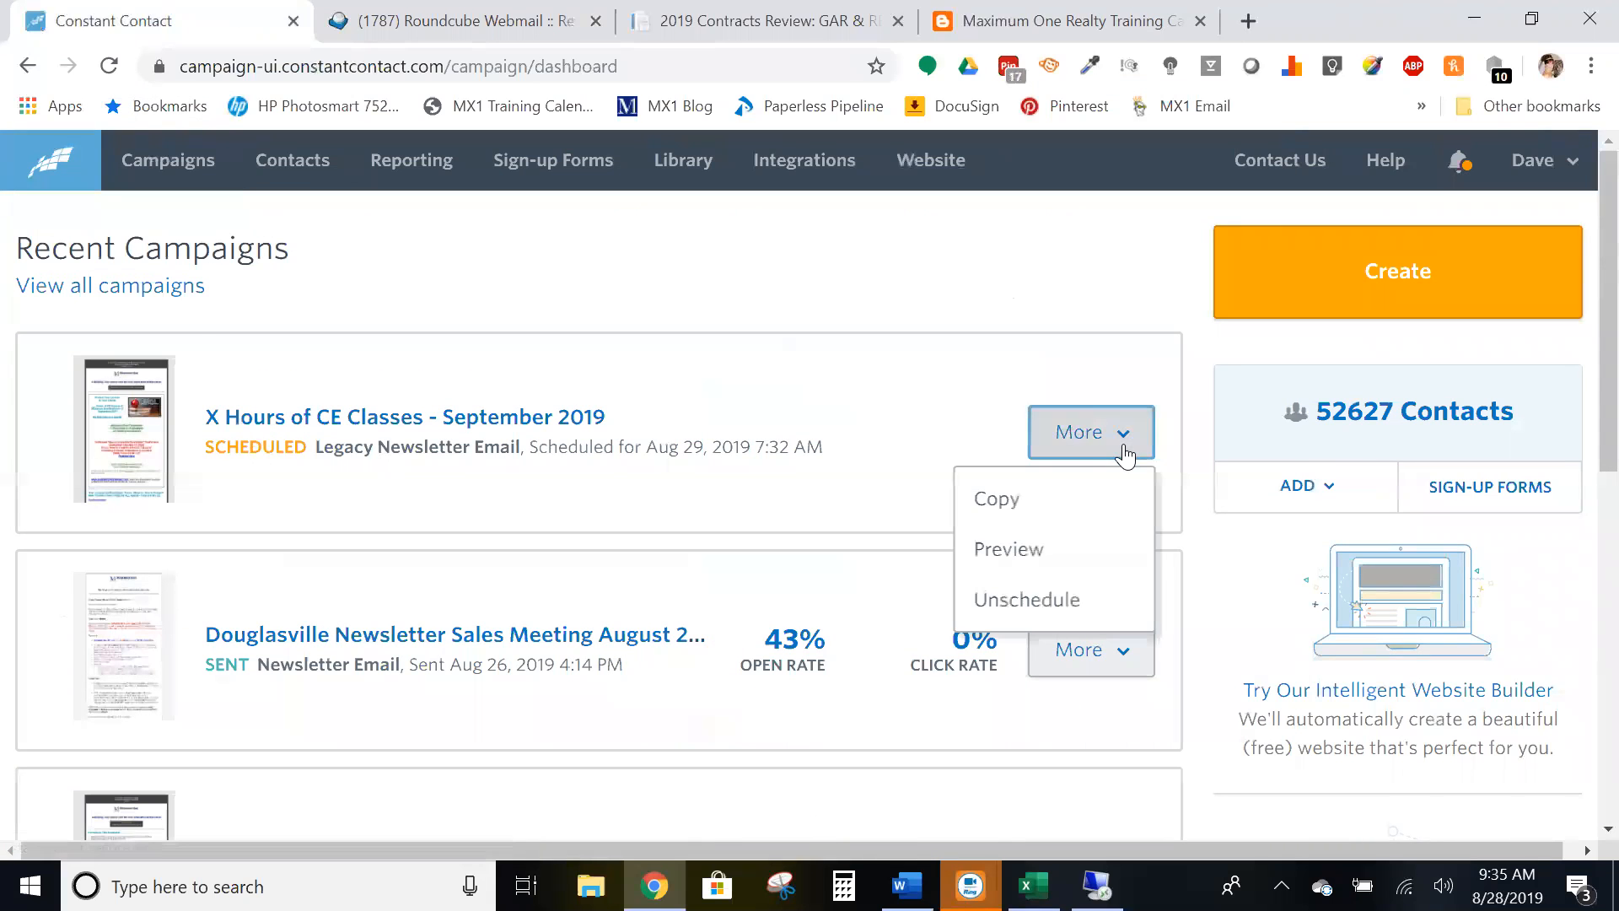